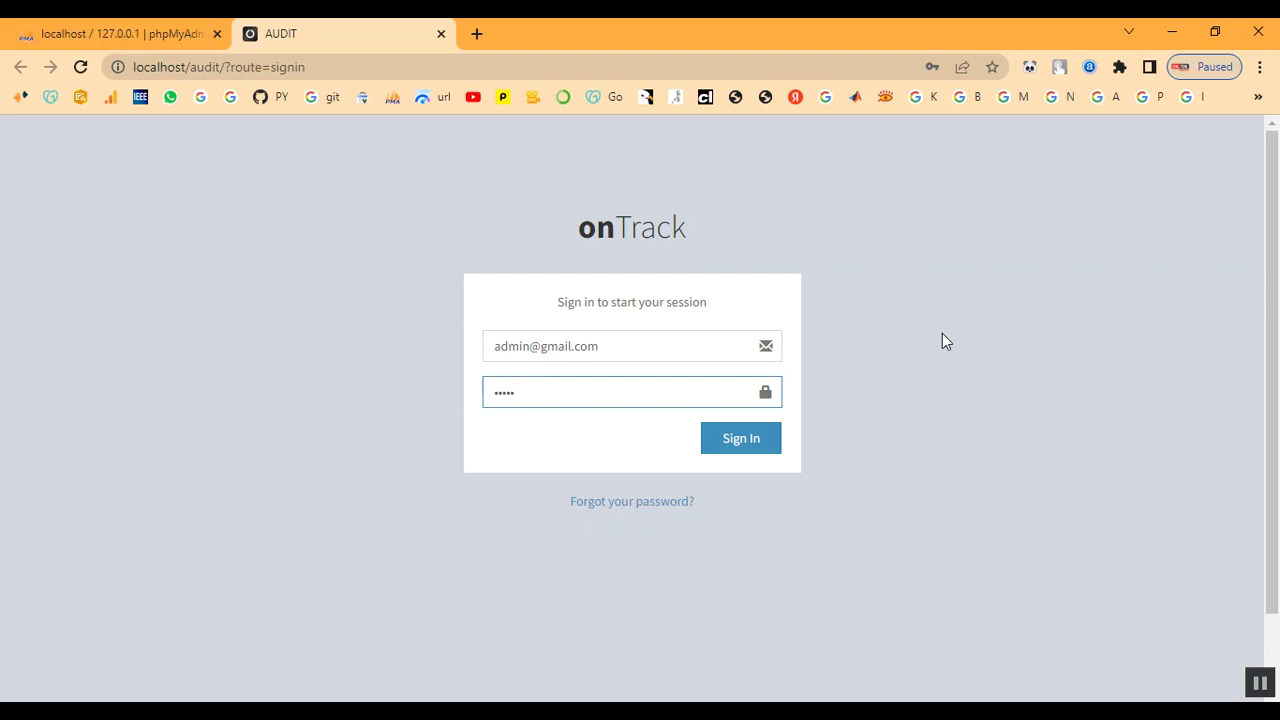
- Sign in as admin without saving the password, then review the Dashboard counts
click(765, 443)
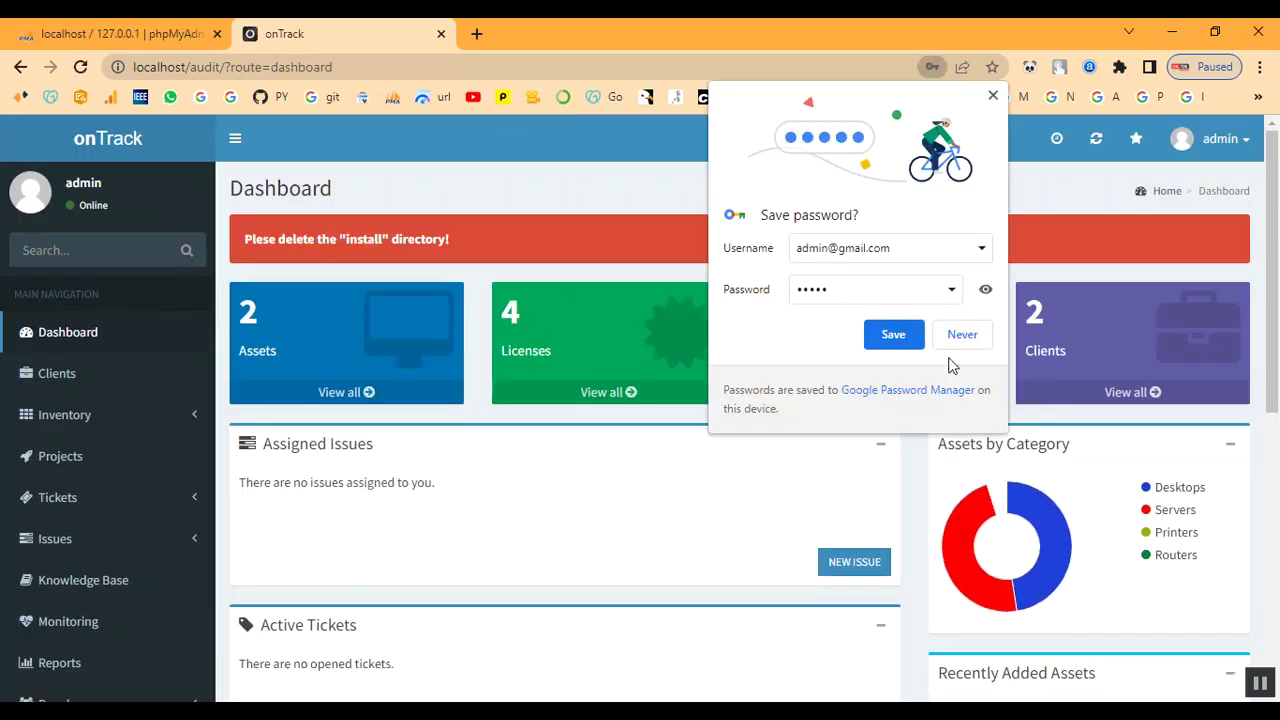
click(961, 338)
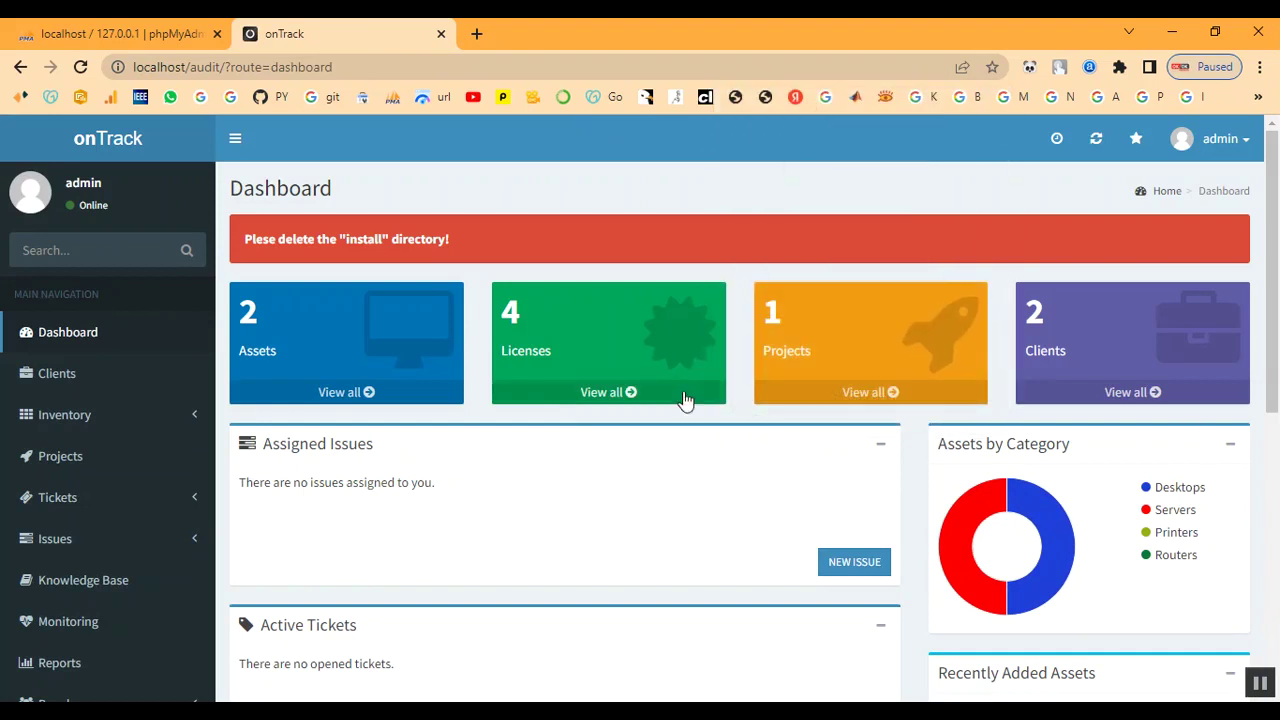
scroll(649, 491, down, 6)
scroll(651, 491, up, 1)
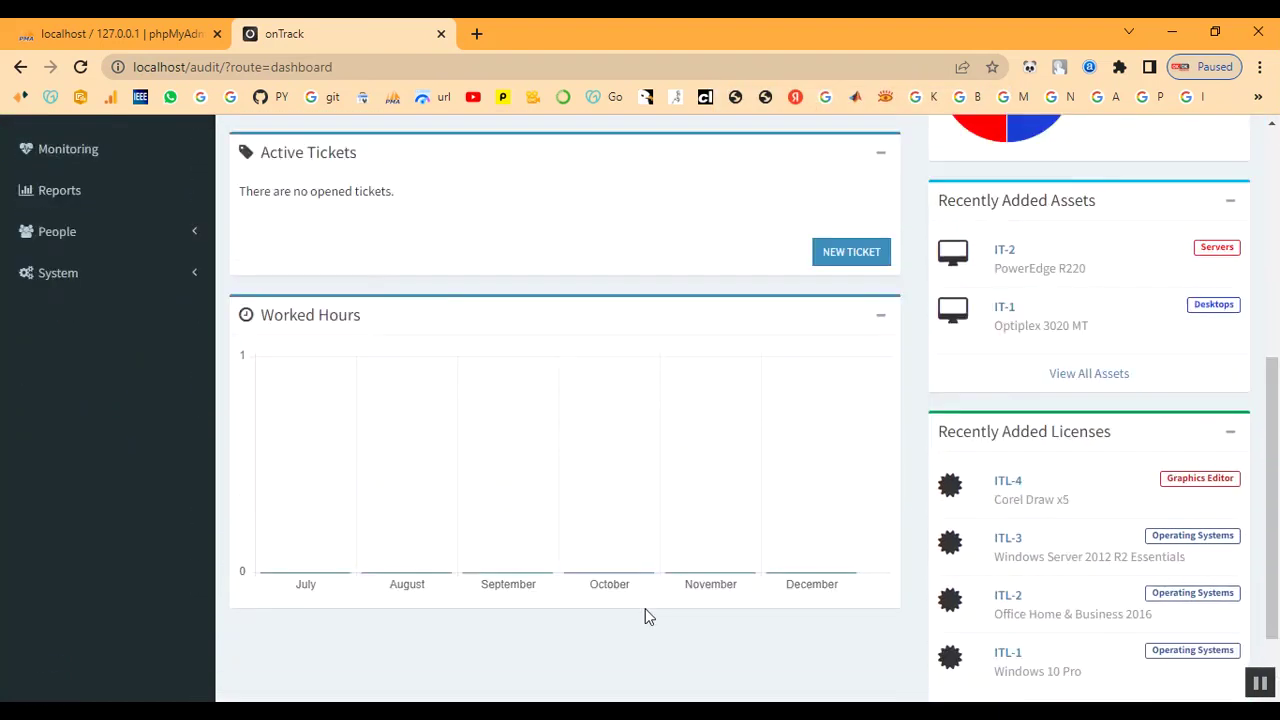
scroll(646, 614, up, 5)
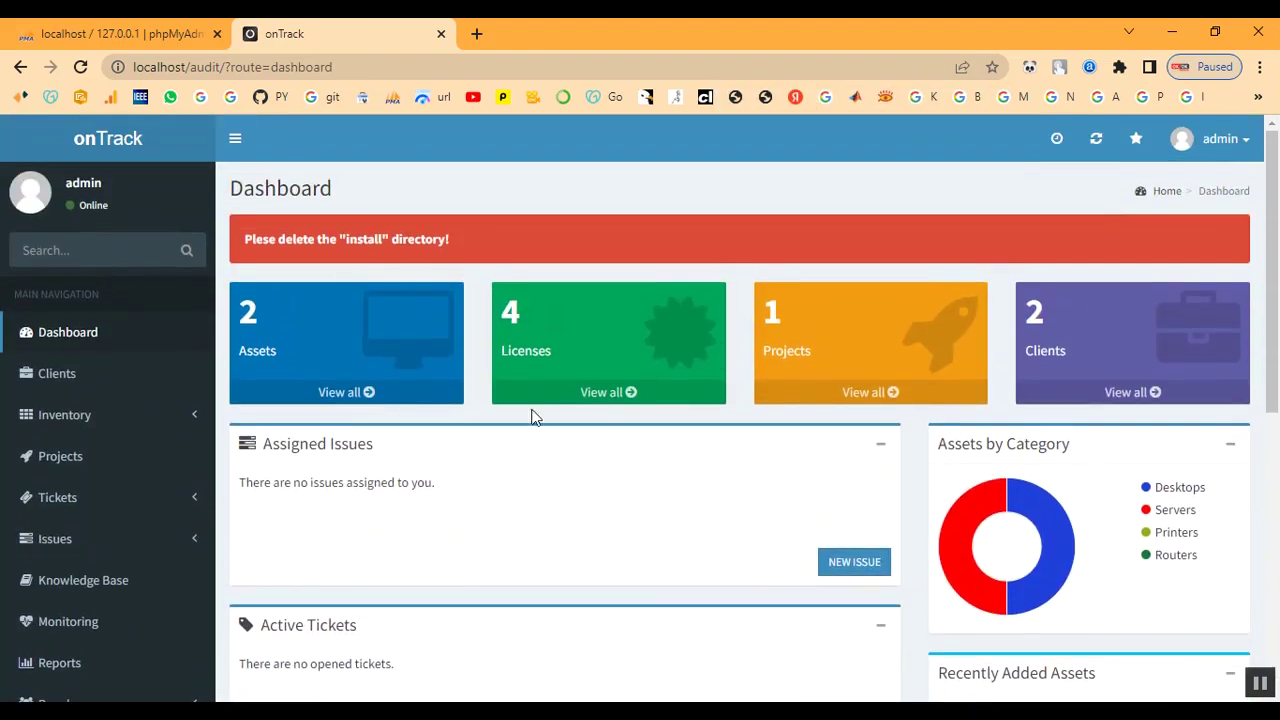
scroll(414, 477, down, 5)
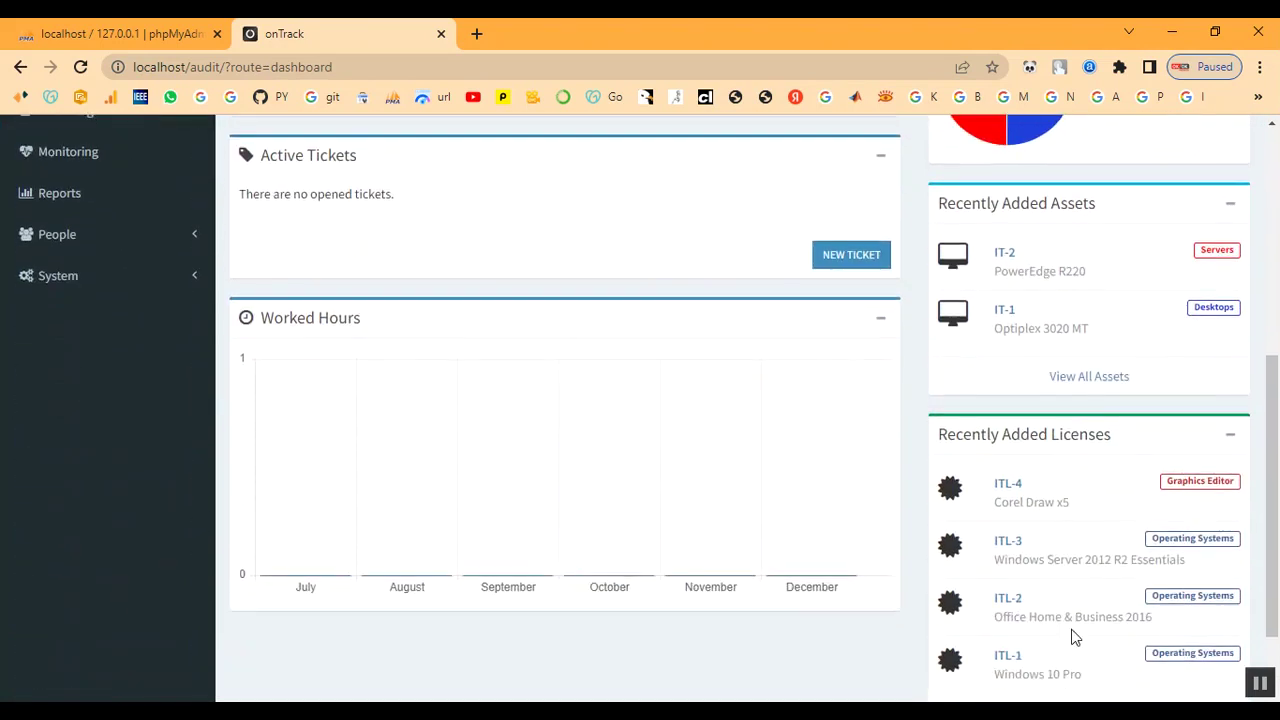
scroll(1078, 637, down, 1)
scroll(1080, 638, up, 3)
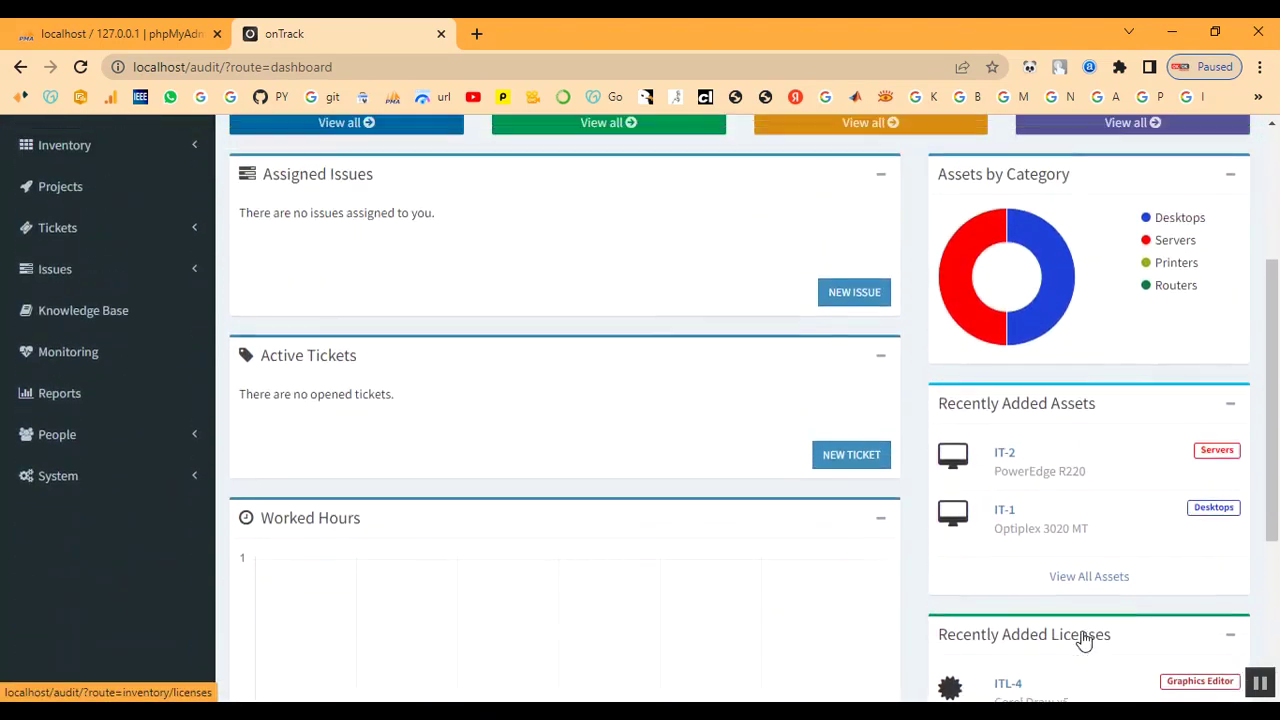
scroll(1083, 640, up, 3)
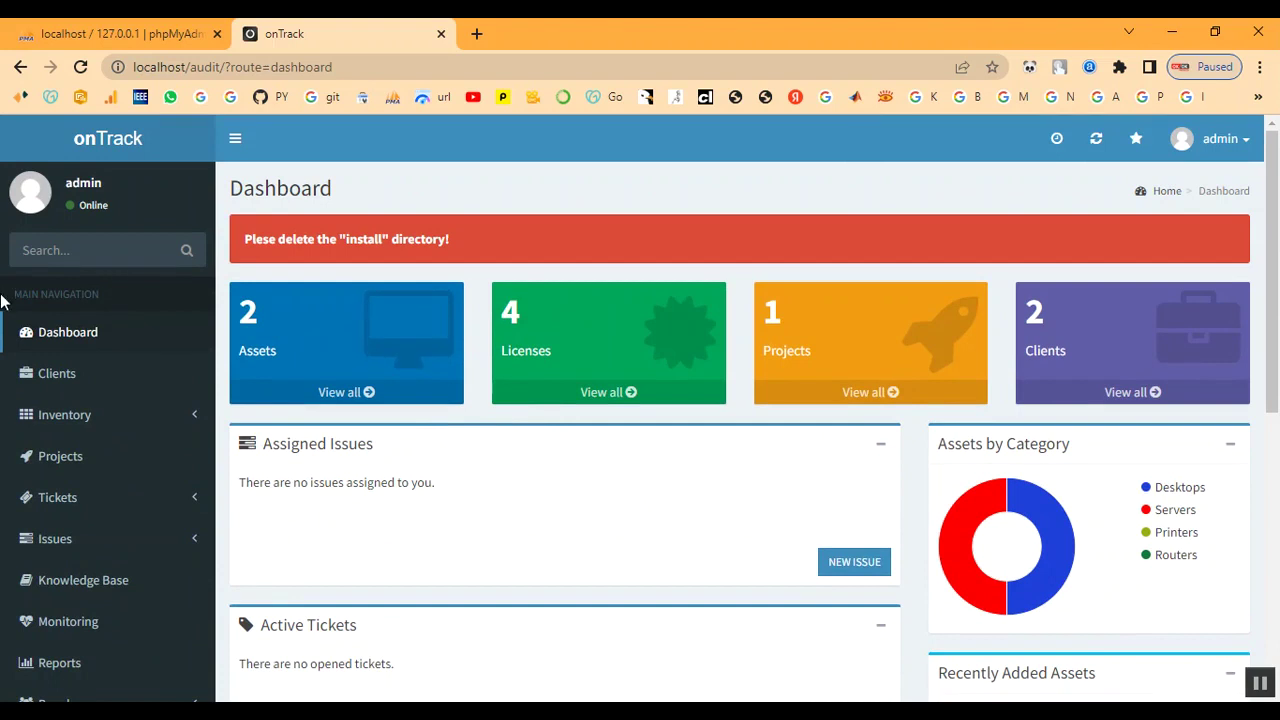
- Create the client 'Client' with asset tag prefix IT-TN33 and license prefix ITL-33
click(62, 385)
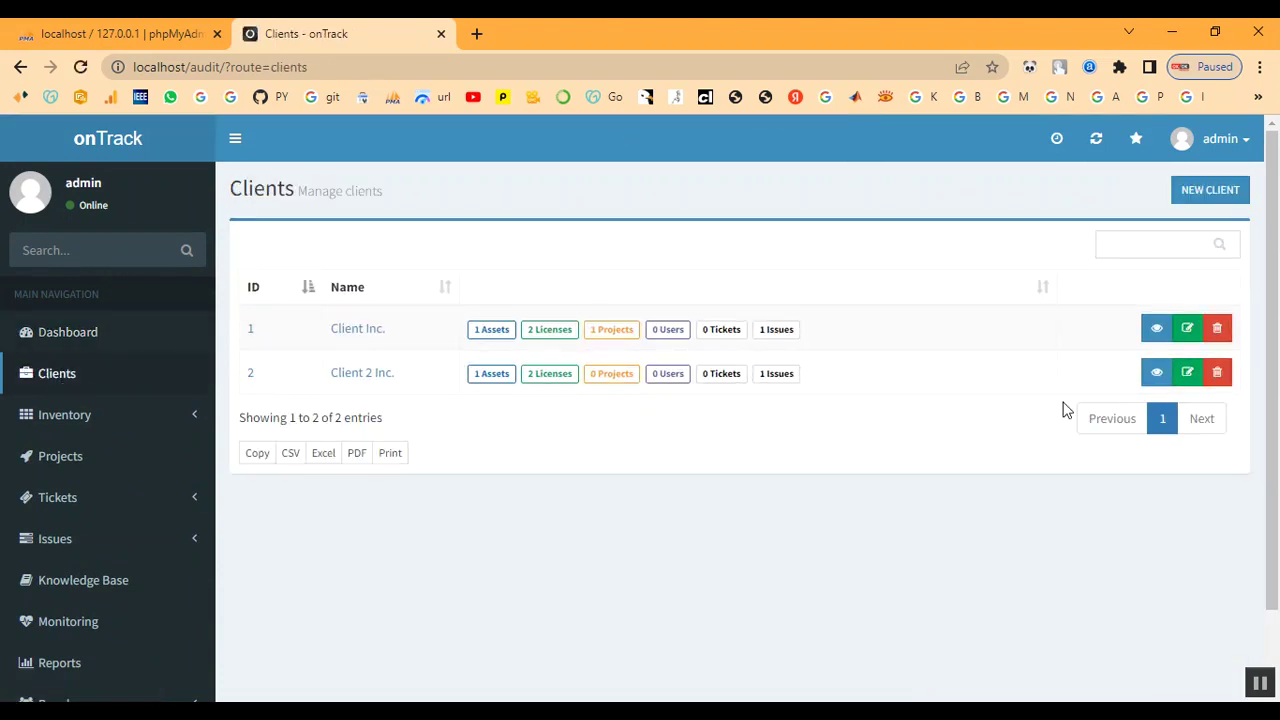
click(1210, 192)
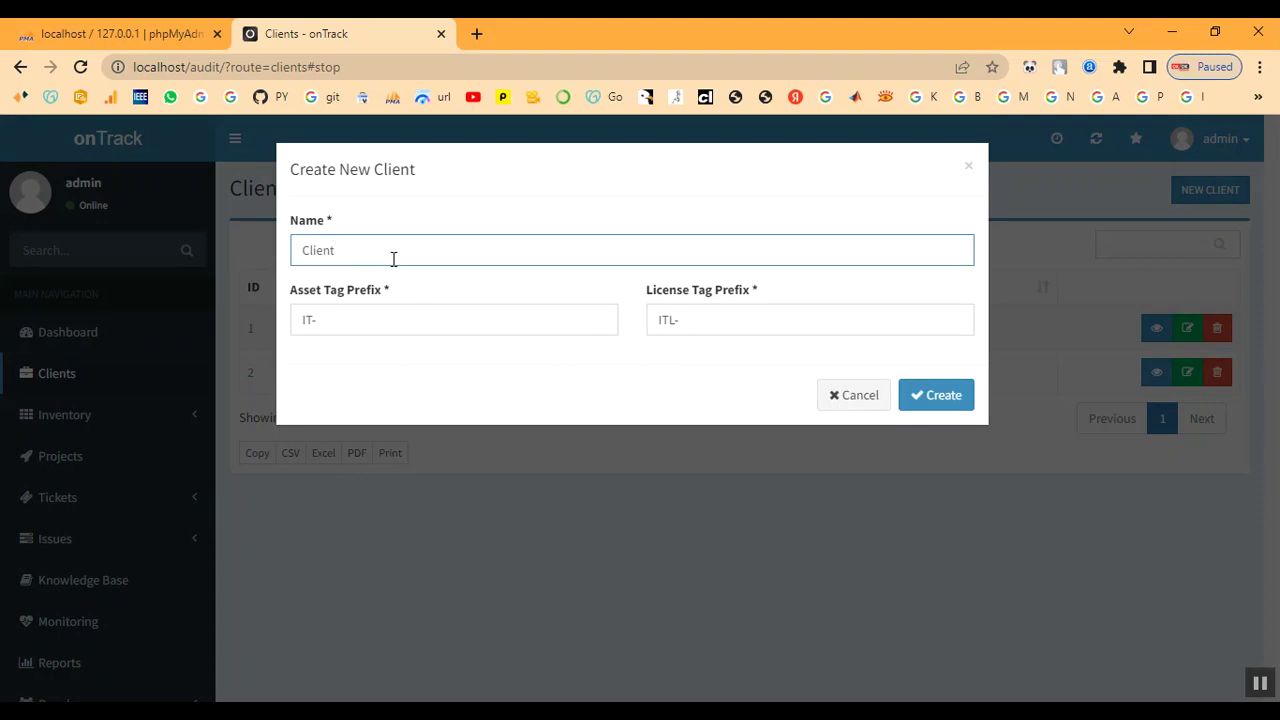
click(384, 326)
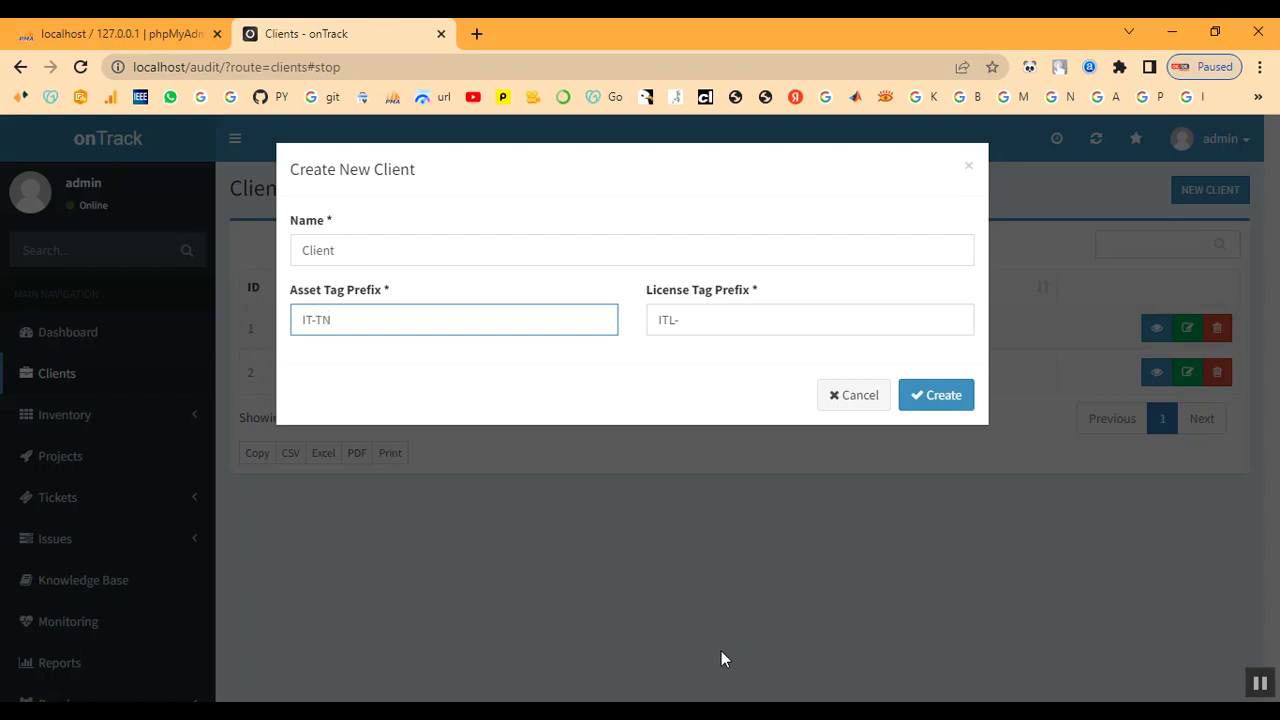
text(33)
click(686, 322)
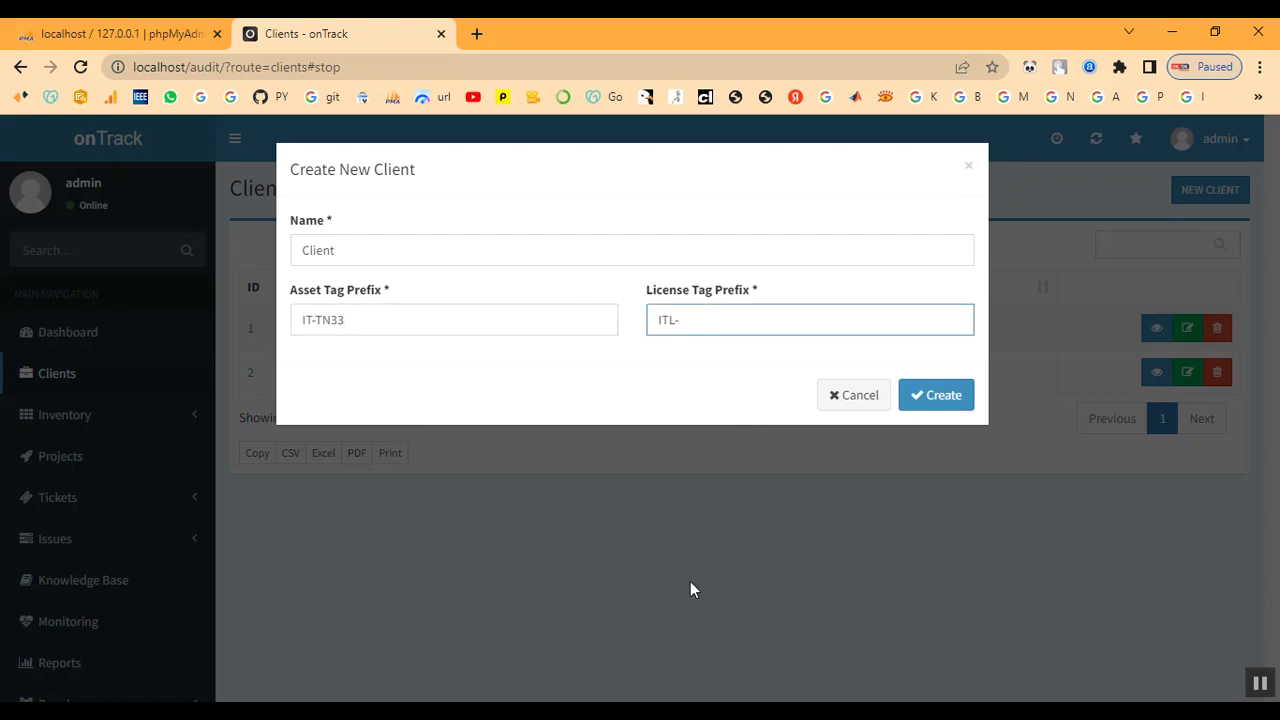
text(33)
click(918, 395)
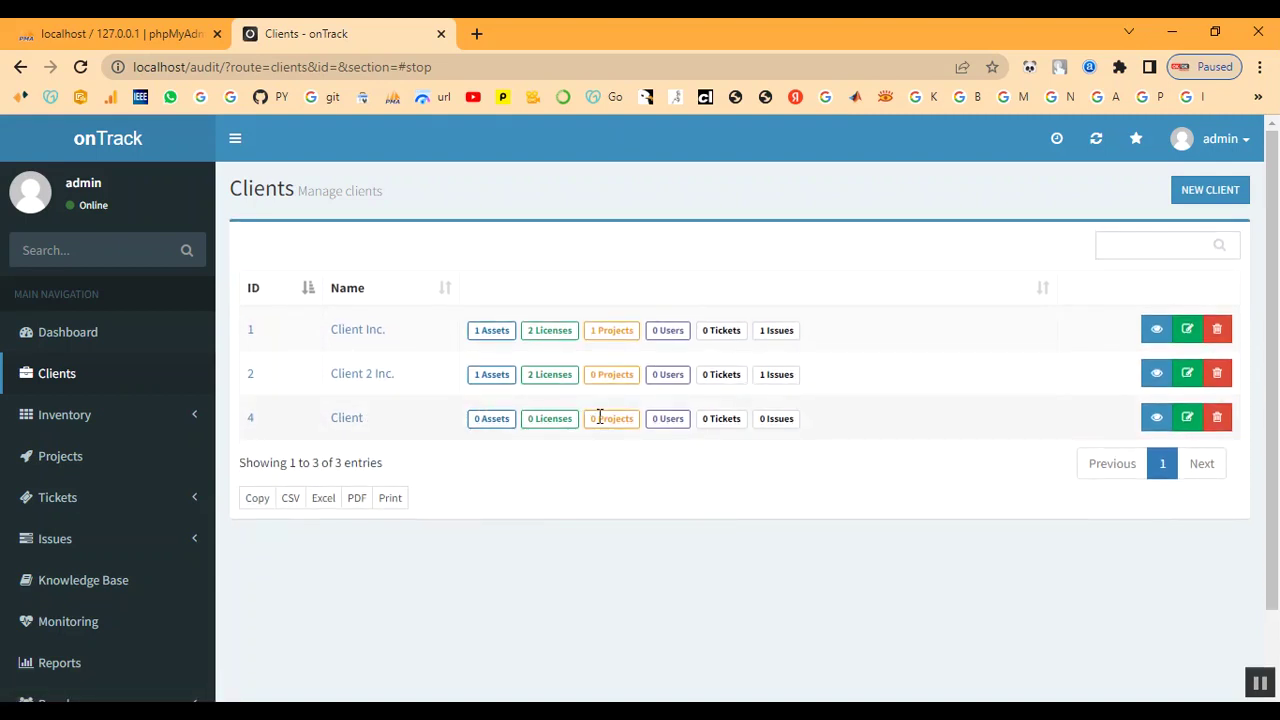
- Open the summary page of the new client (ID 4), showing zero assets and licenses
click(350, 420)
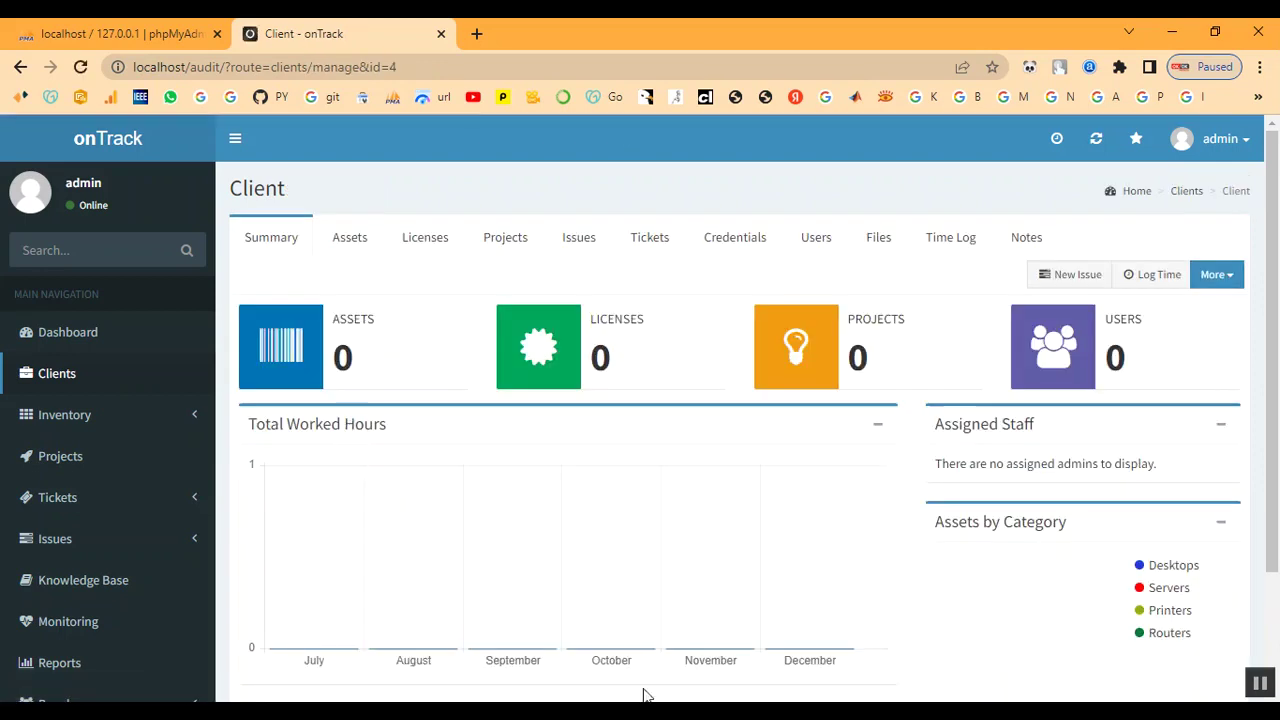
scroll(829, 443, down, 2)
scroll(829, 445, up, 1)
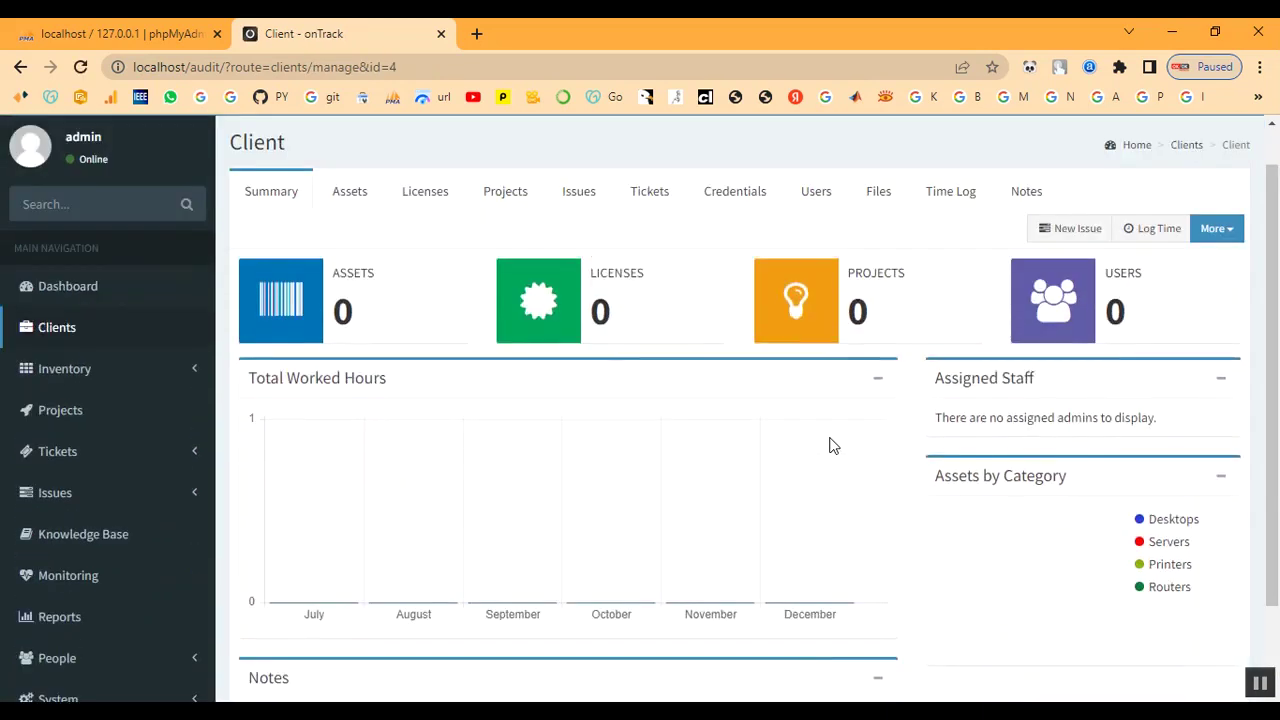
scroll(829, 443, up, 1)
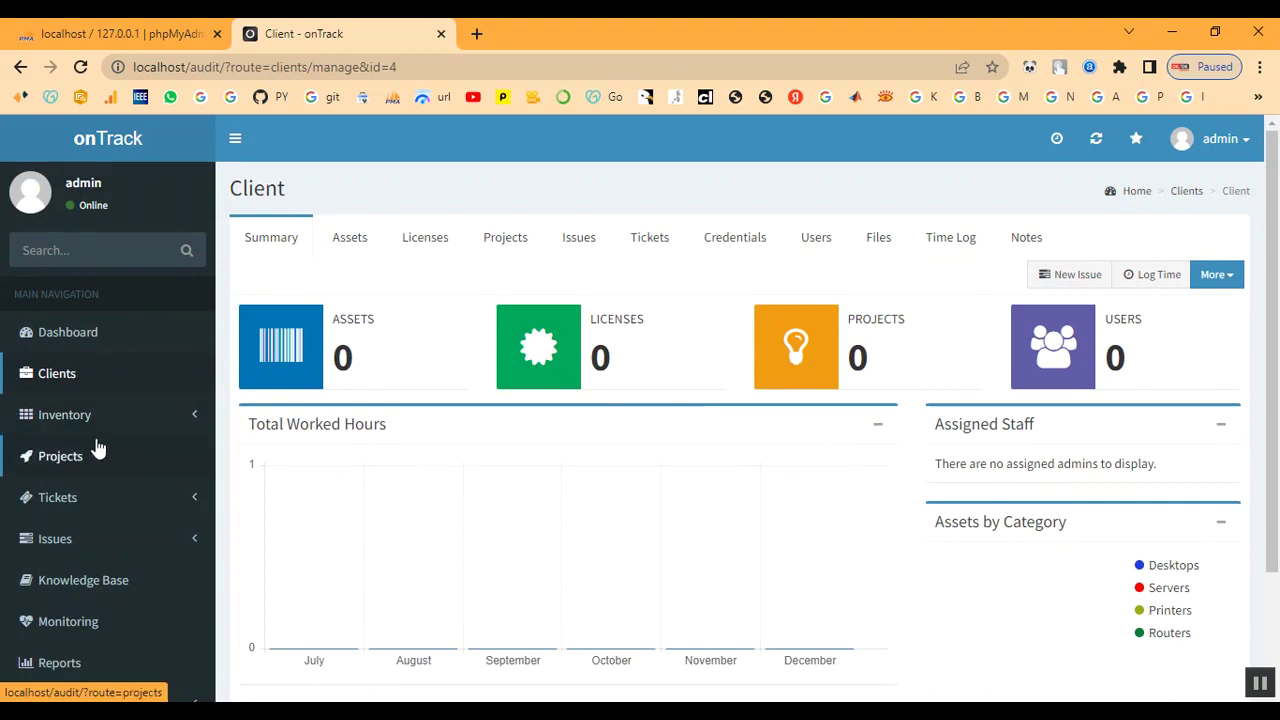
- Expand the Inventory and Attributes sections in the sidebar
click(58, 420)
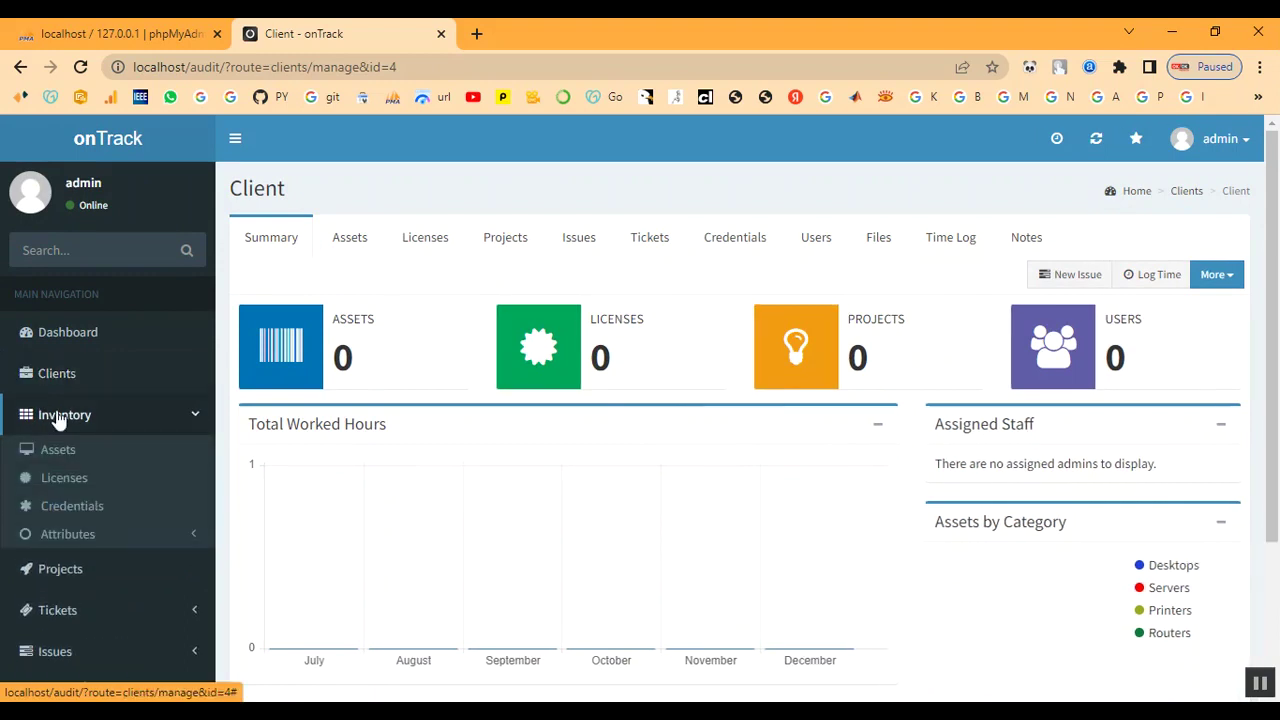
click(50, 540)
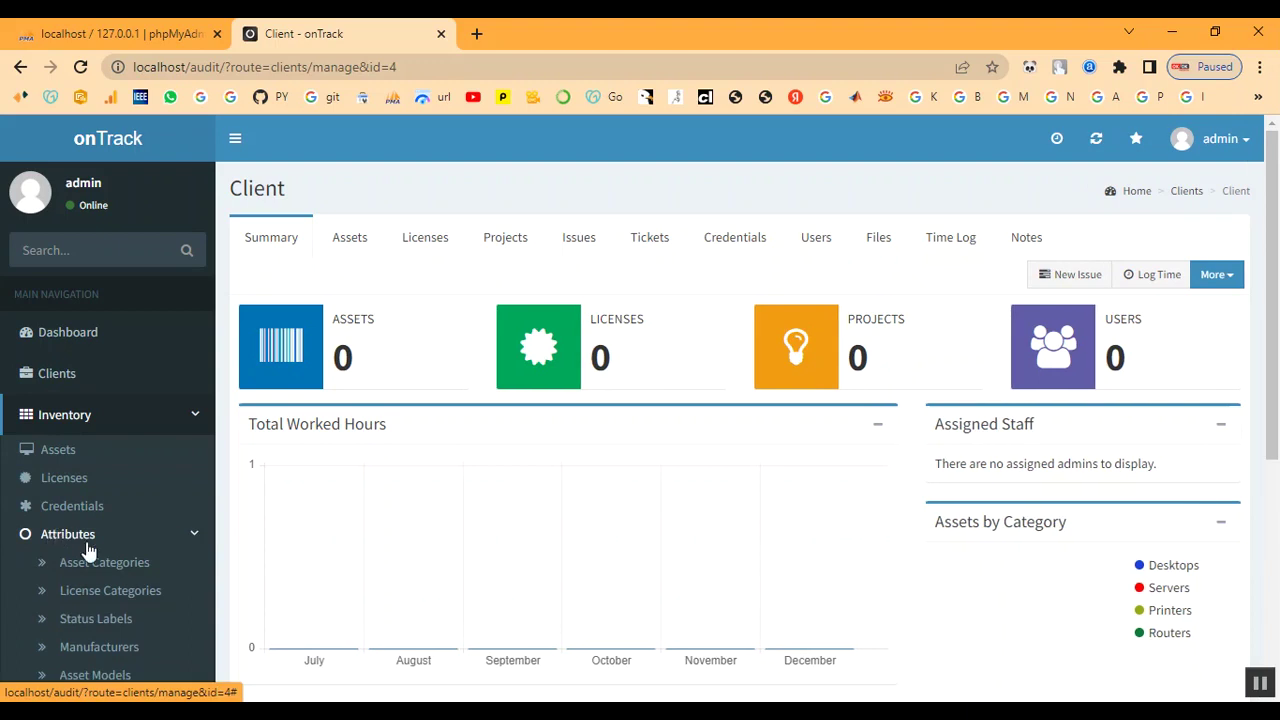
scroll(63, 538, down, 3)
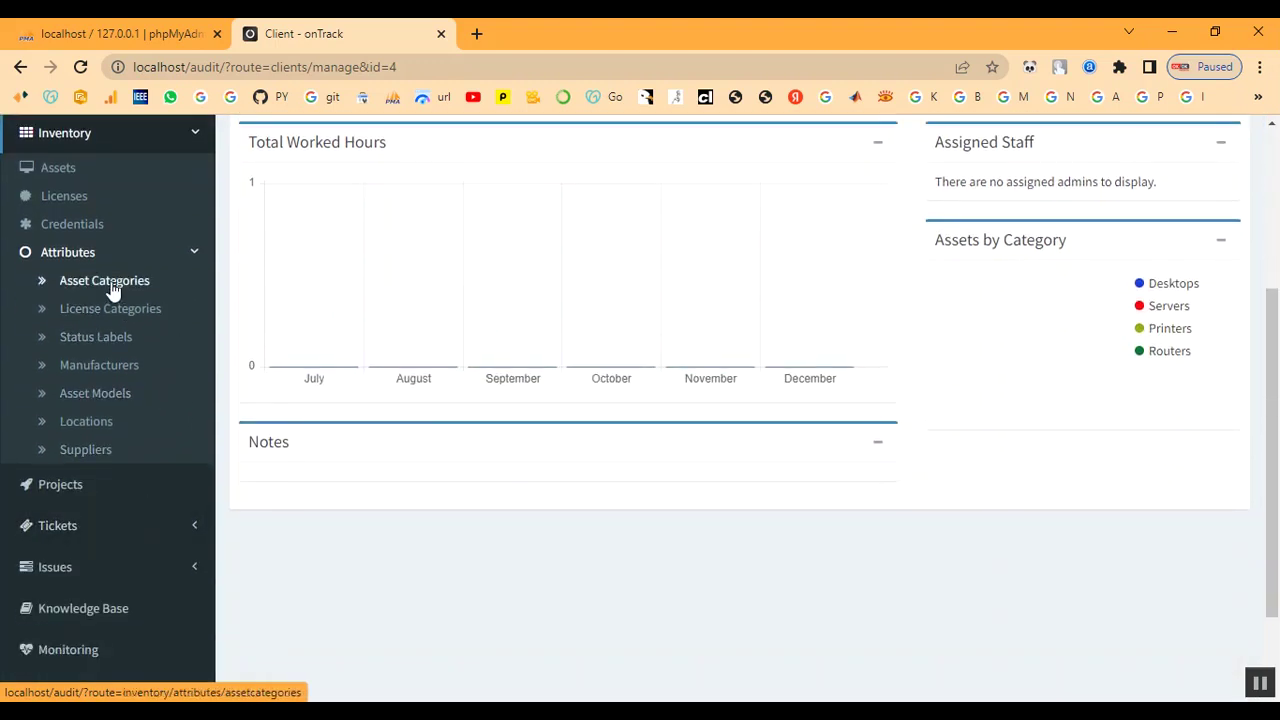
- Create the Laptop asset category with hot-pink badge colour #ff0472
click(104, 281)
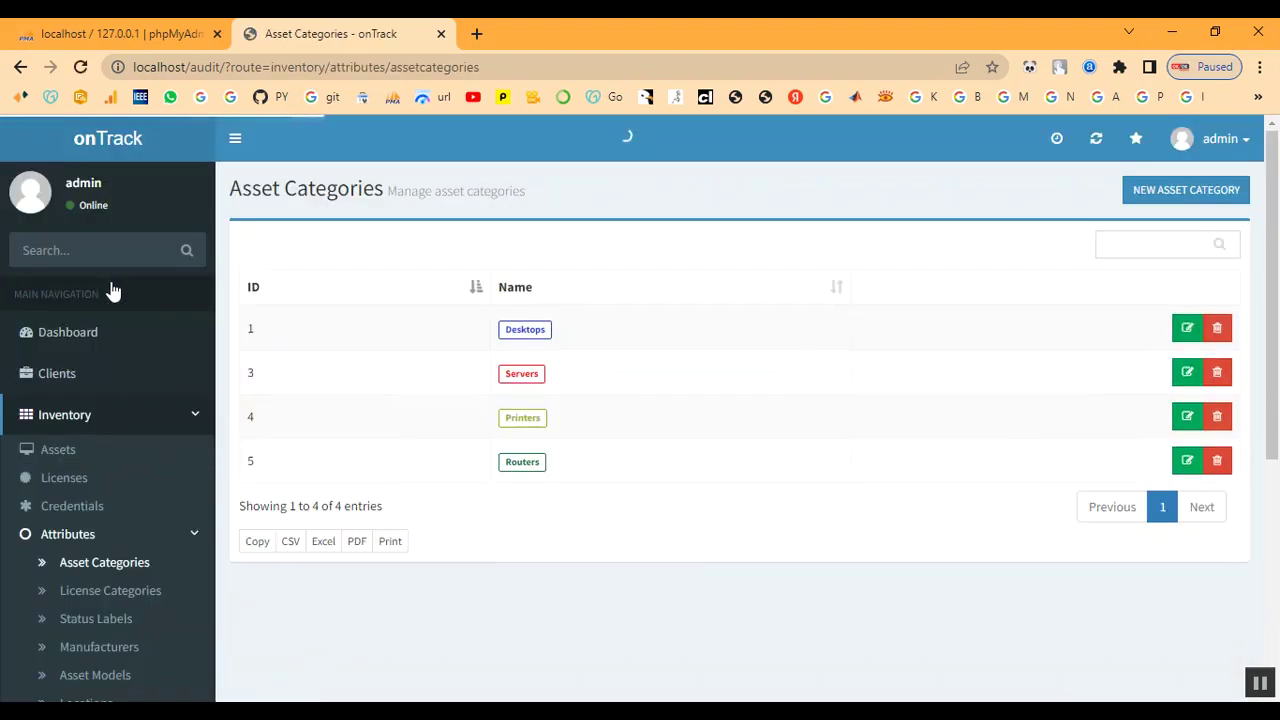
click(1166, 200)
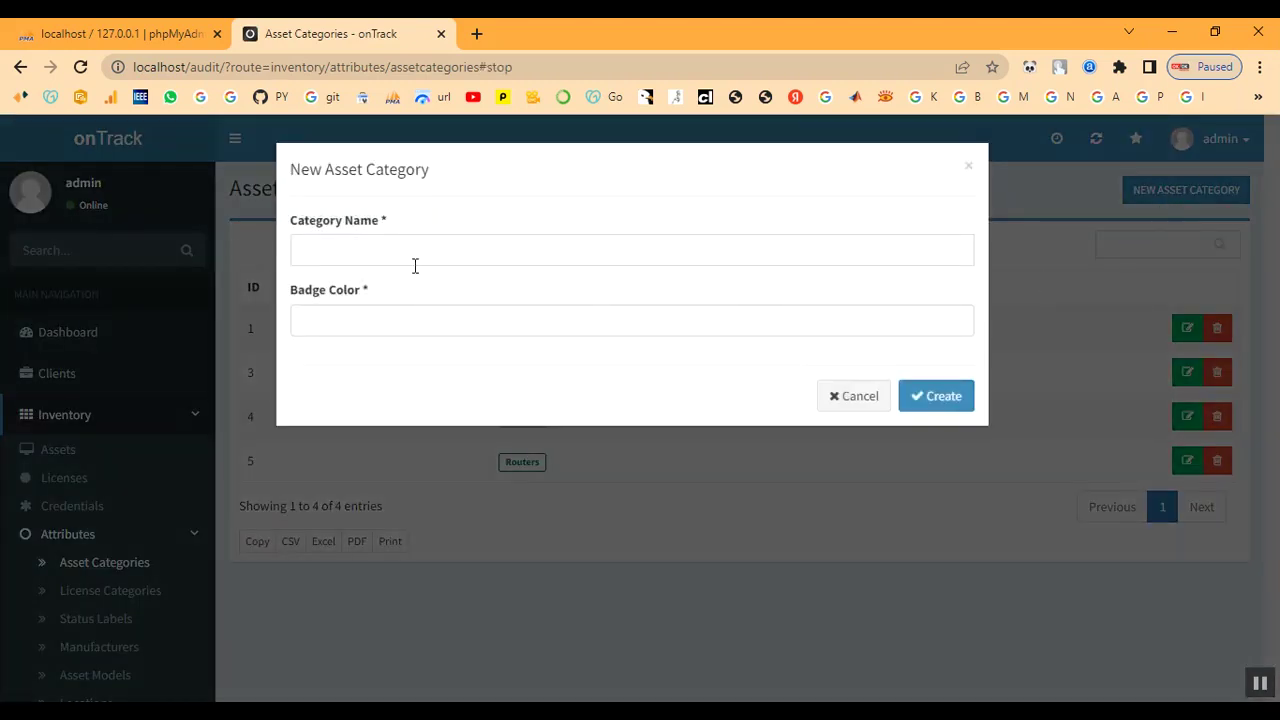
click(323, 257)
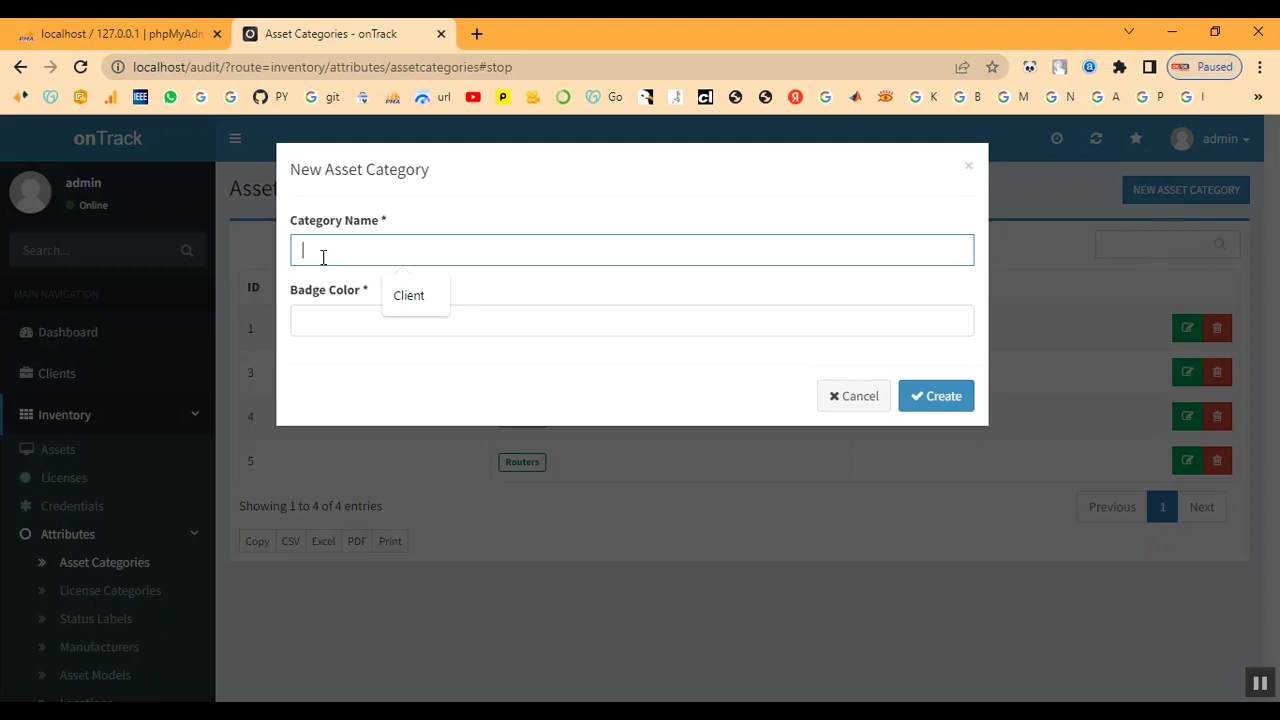
text(Laptop)
click(362, 319)
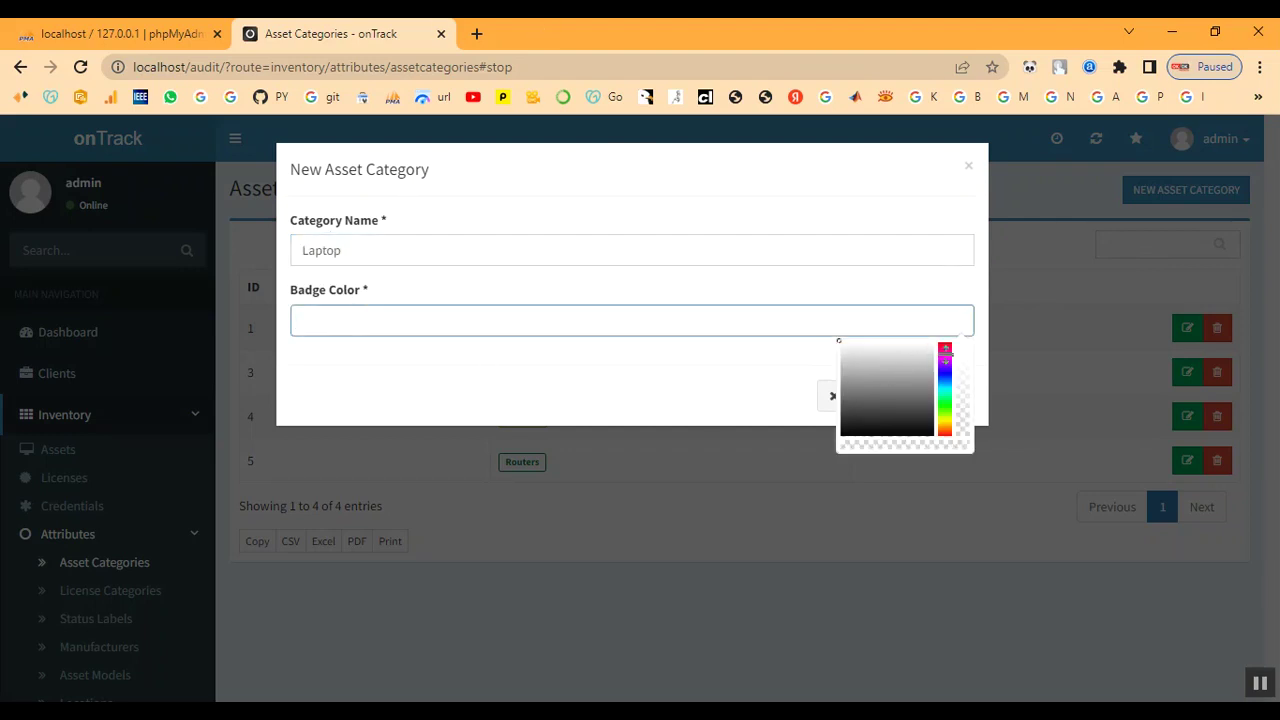
click(948, 345)
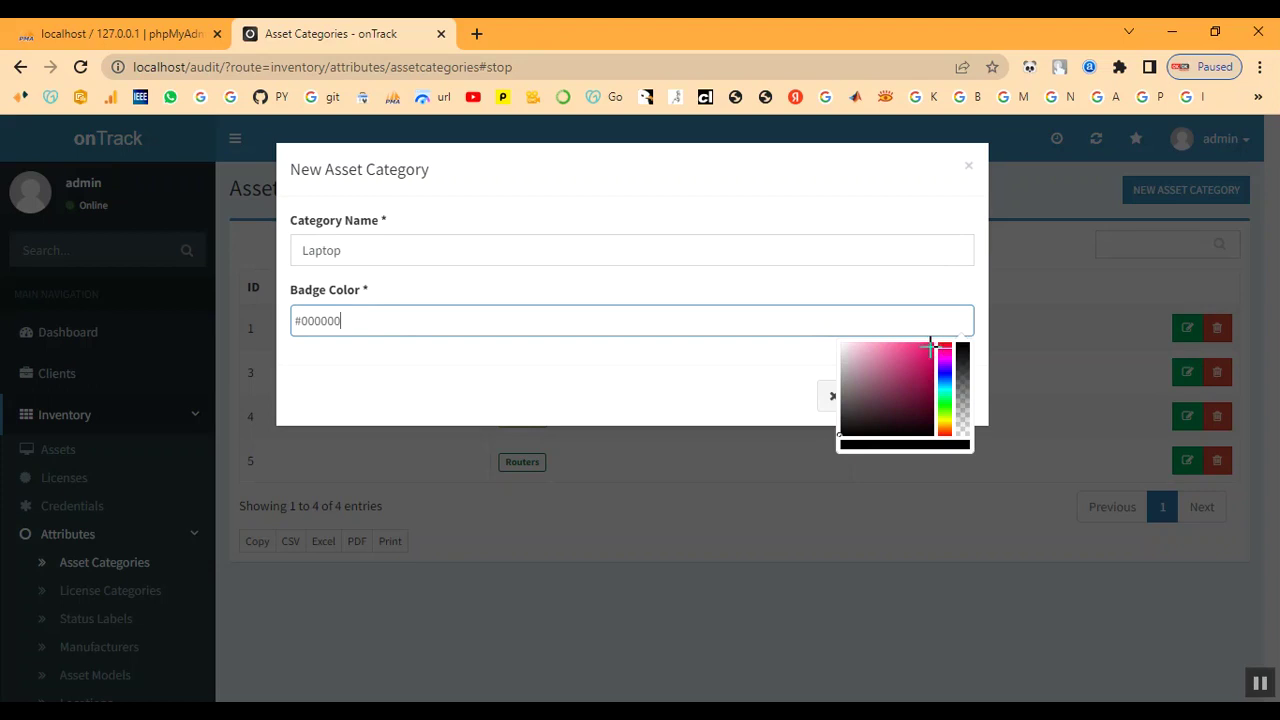
click(931, 341)
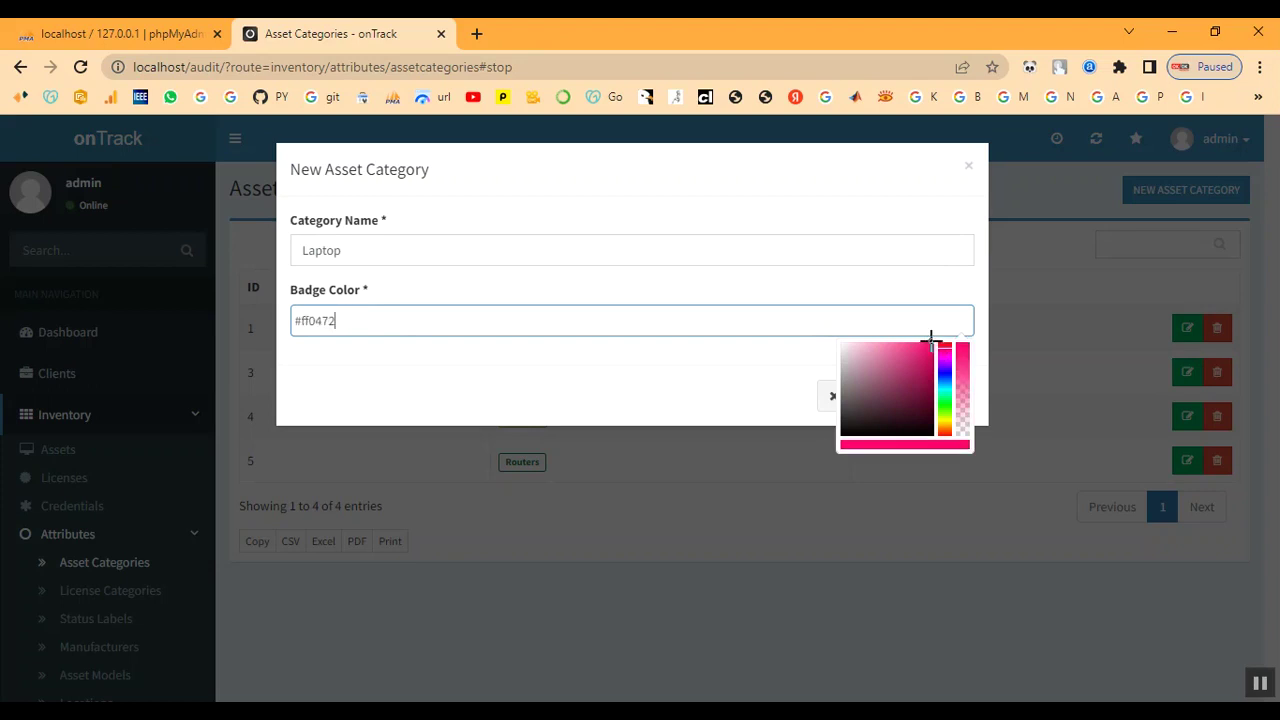
click(734, 380)
click(951, 401)
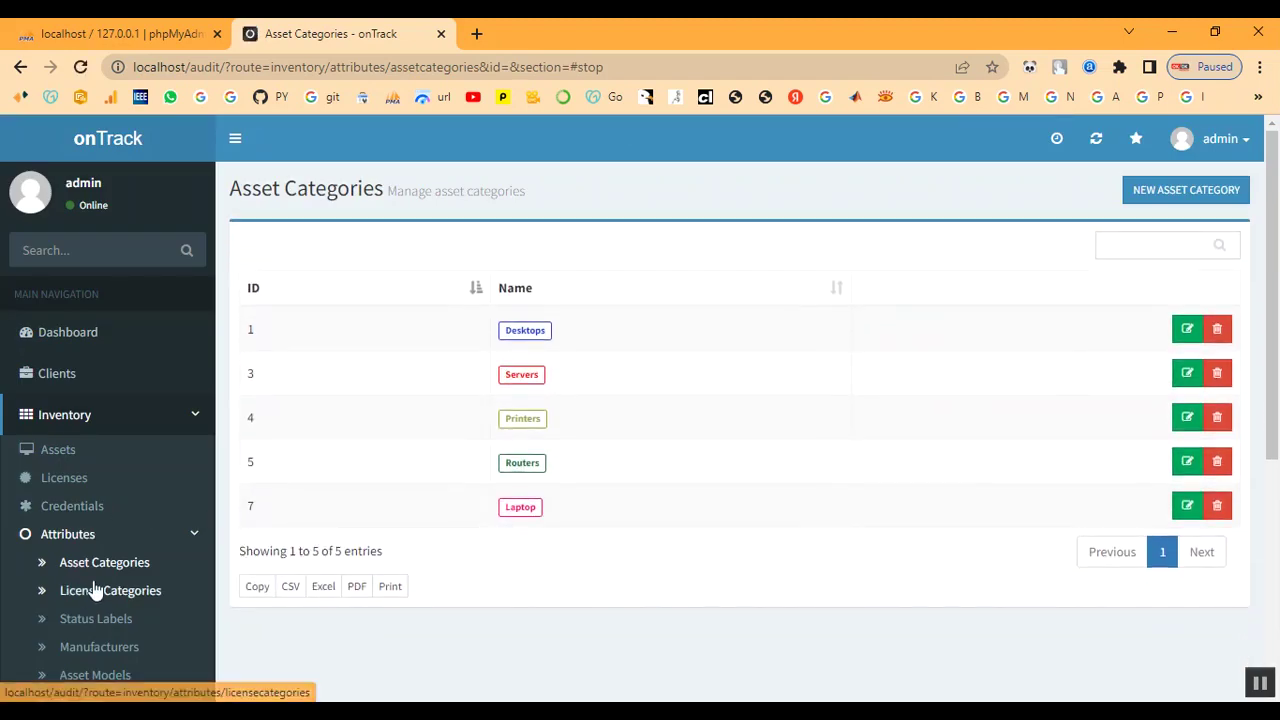
click(96, 591)
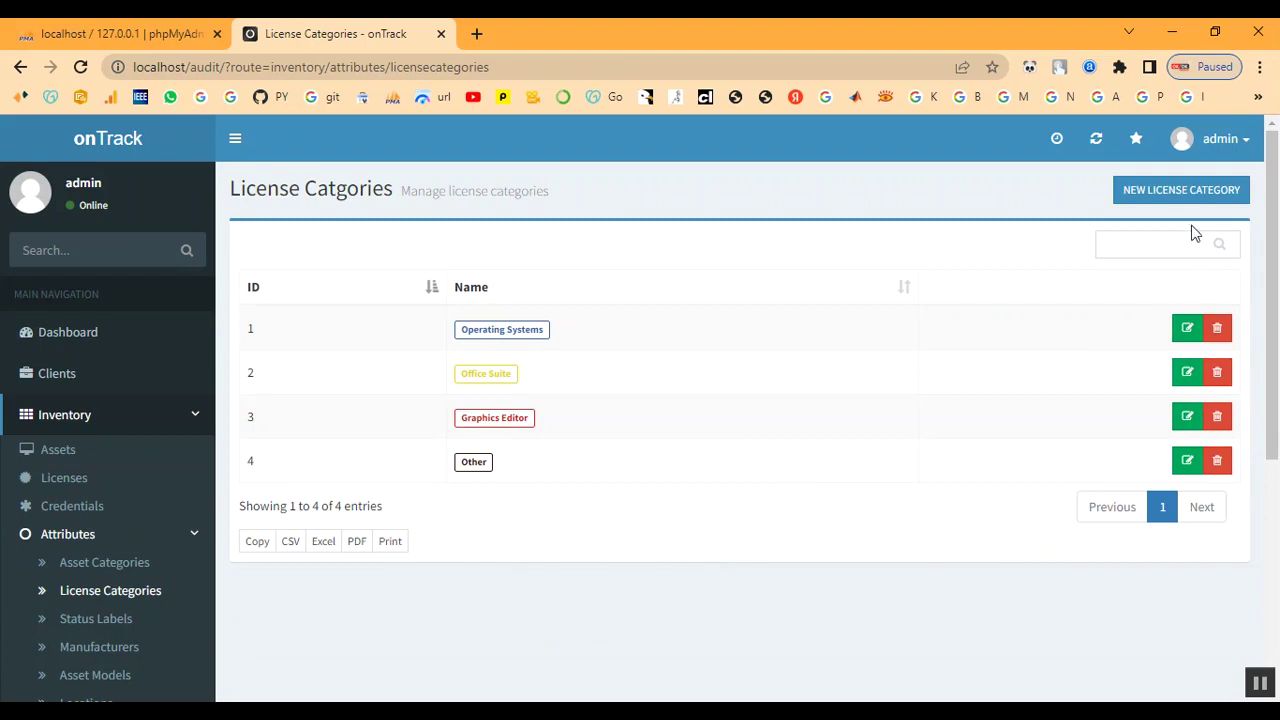
- Start a new license category named Developer
click(1167, 192)
click(385, 249)
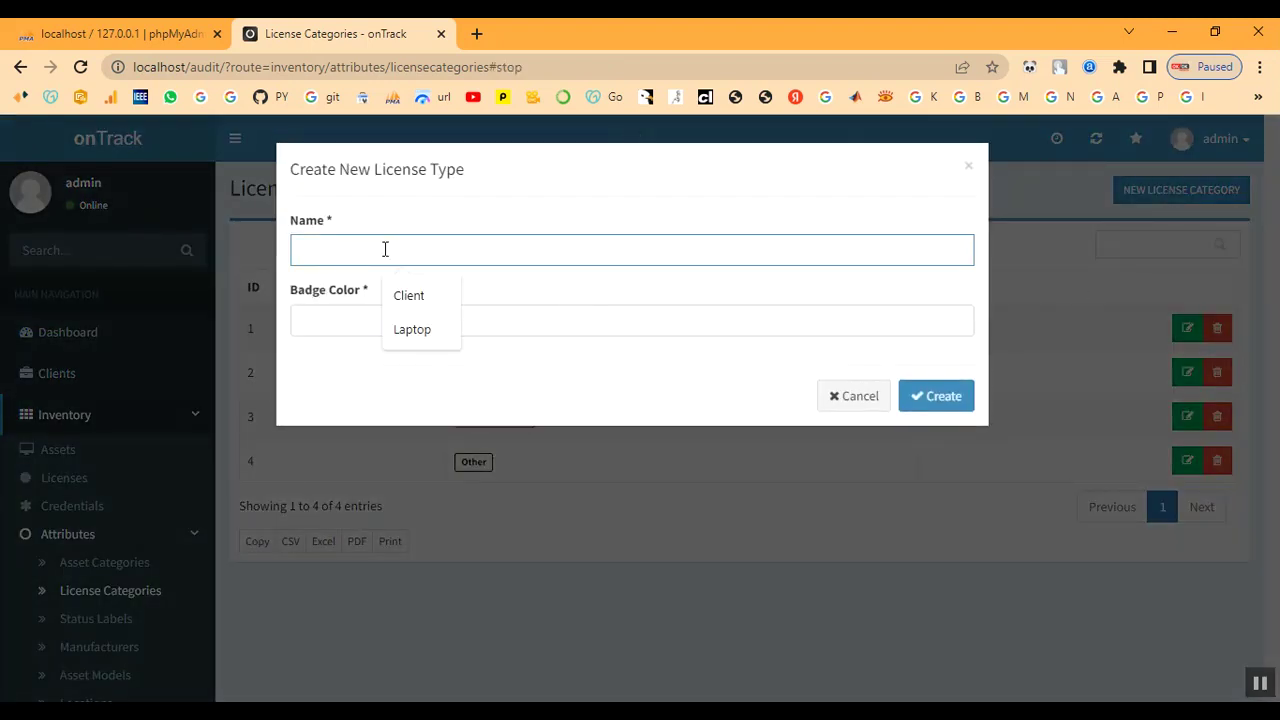
text(De)
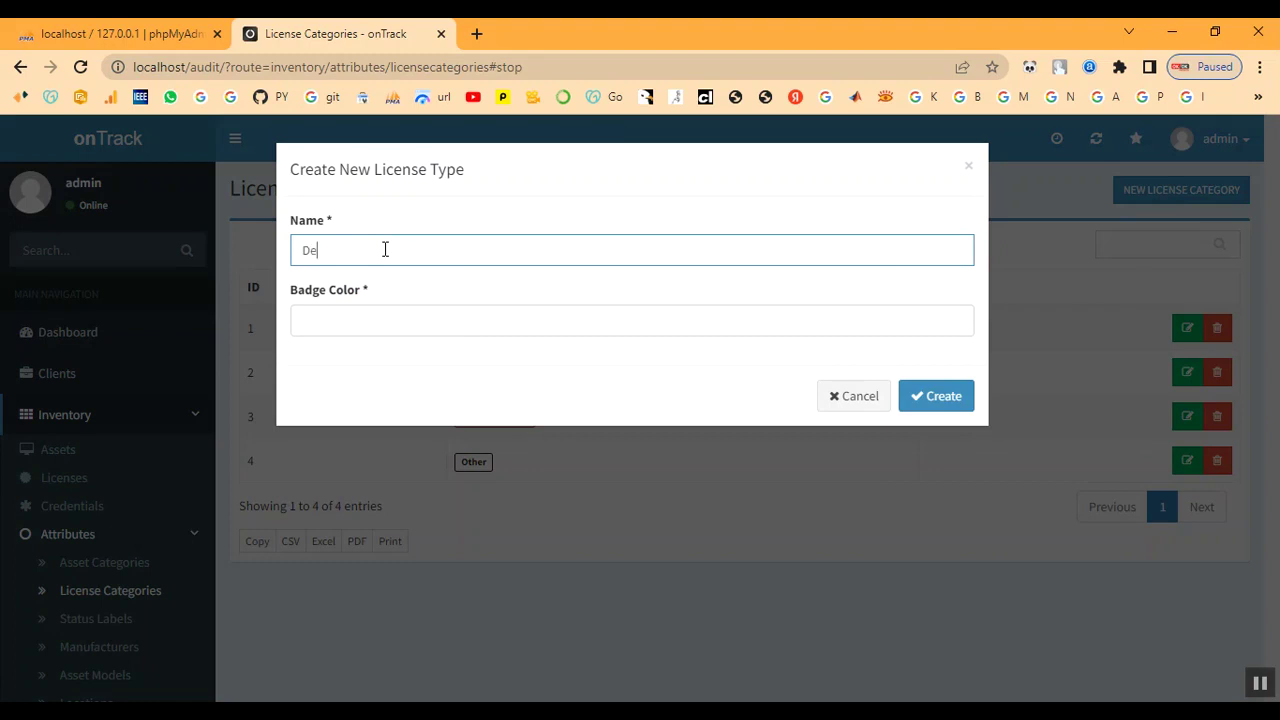
text(velop)
- Give the Developer category the pink badge colour #fc0990 and create it
click(389, 320)
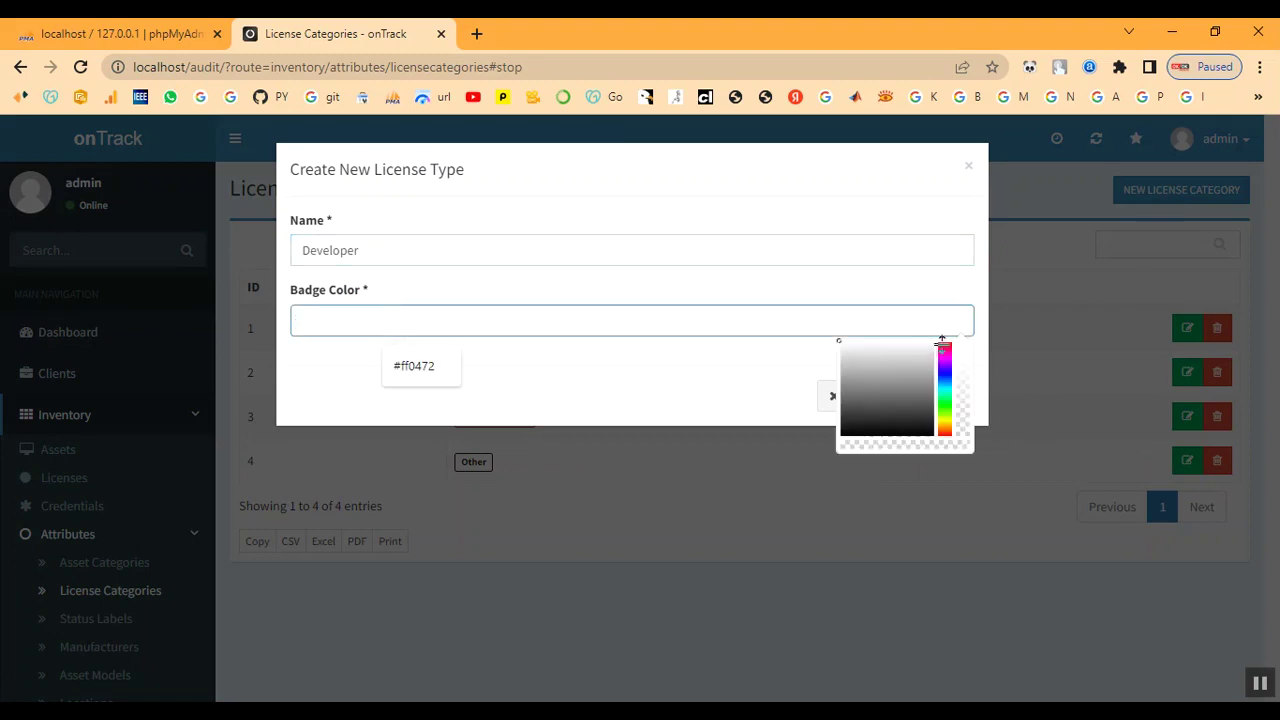
click(943, 343)
click(945, 343)
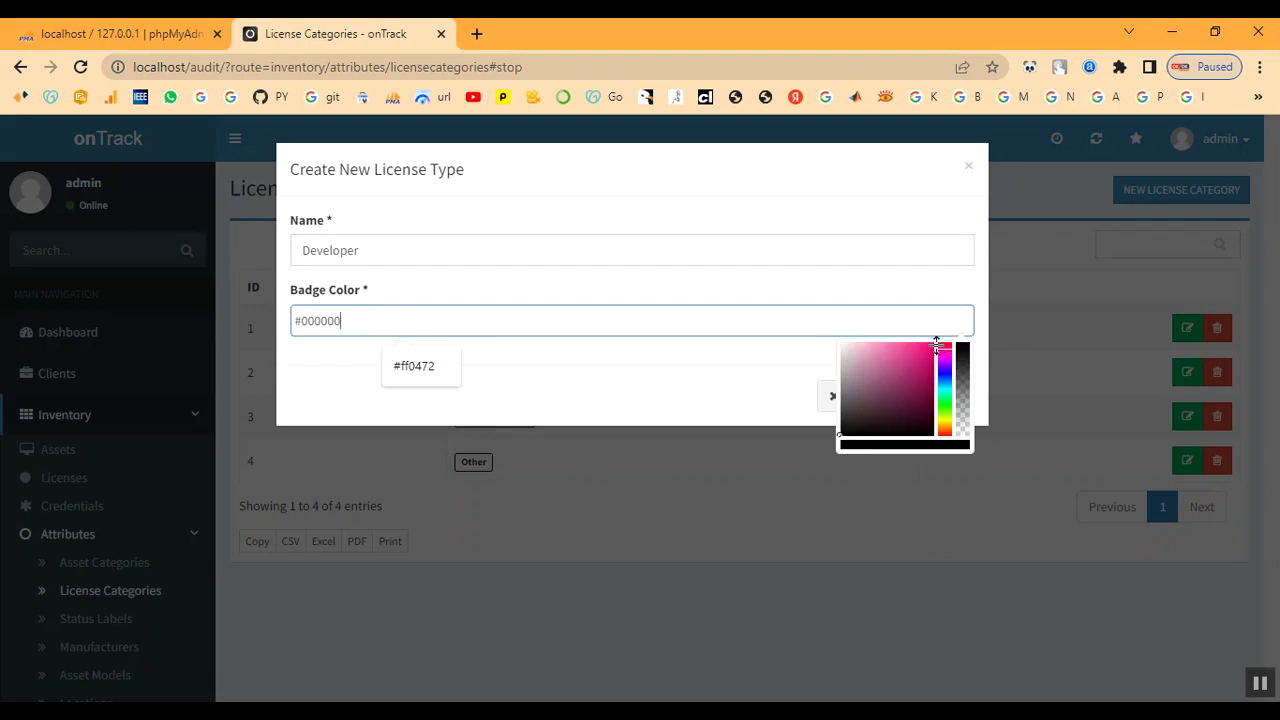
click(930, 341)
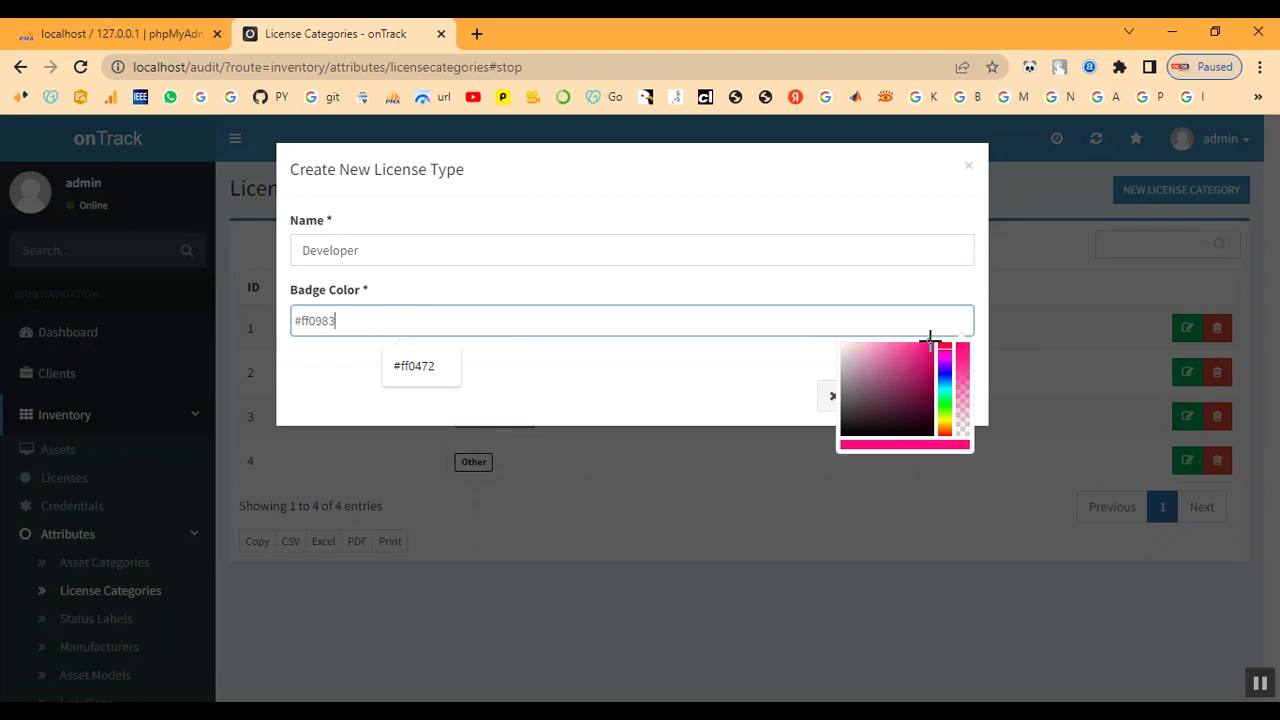
click(948, 345)
click(945, 348)
click(930, 341)
click(685, 394)
click(946, 405)
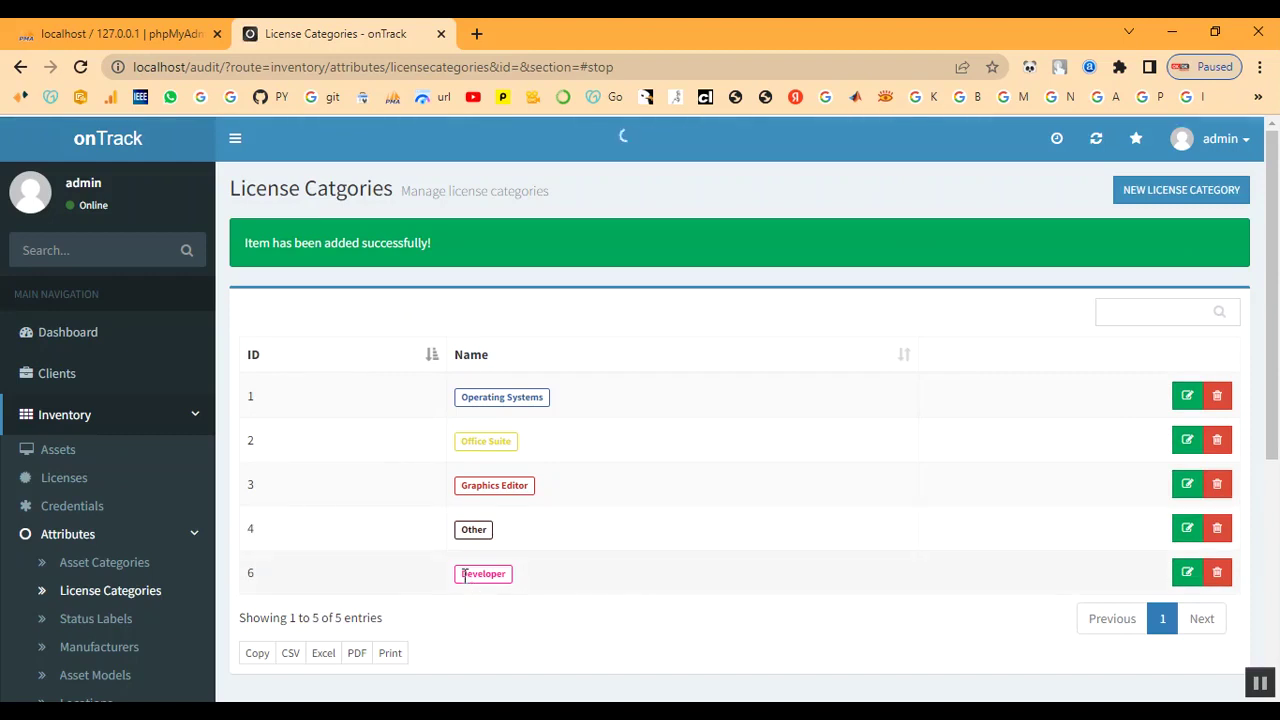
scroll(155, 540, down, 2)
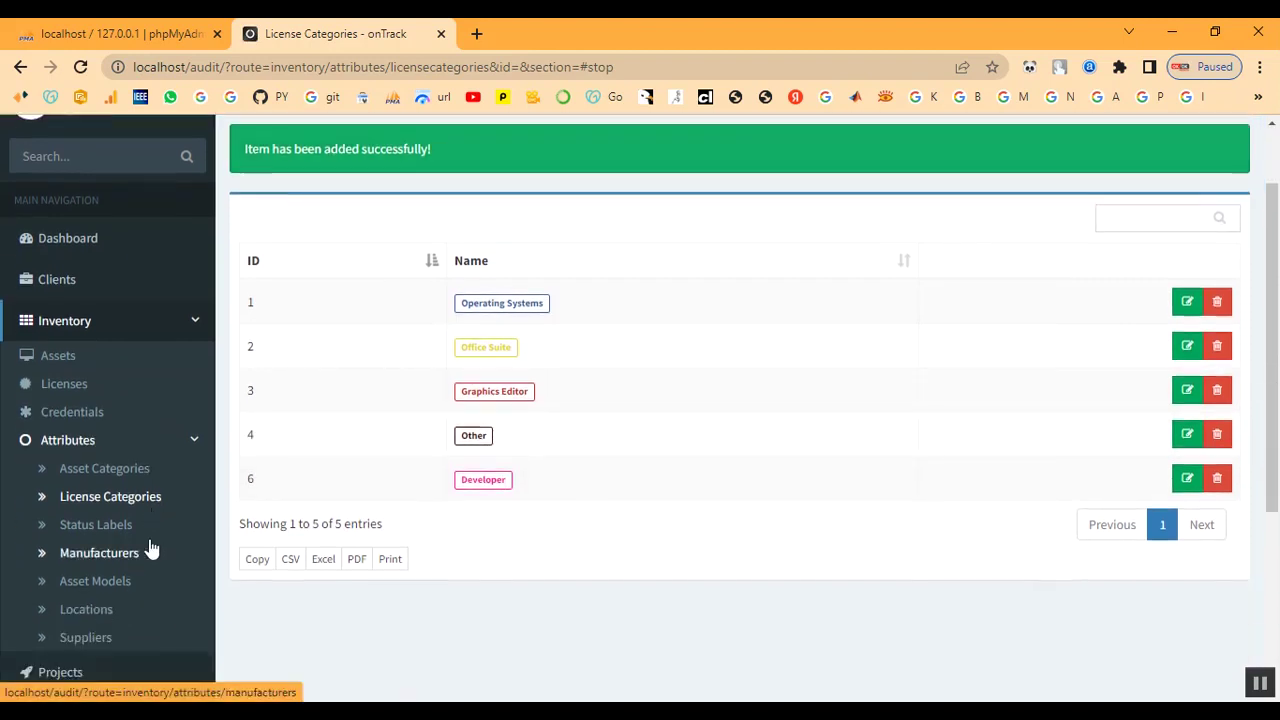
click(104, 436)
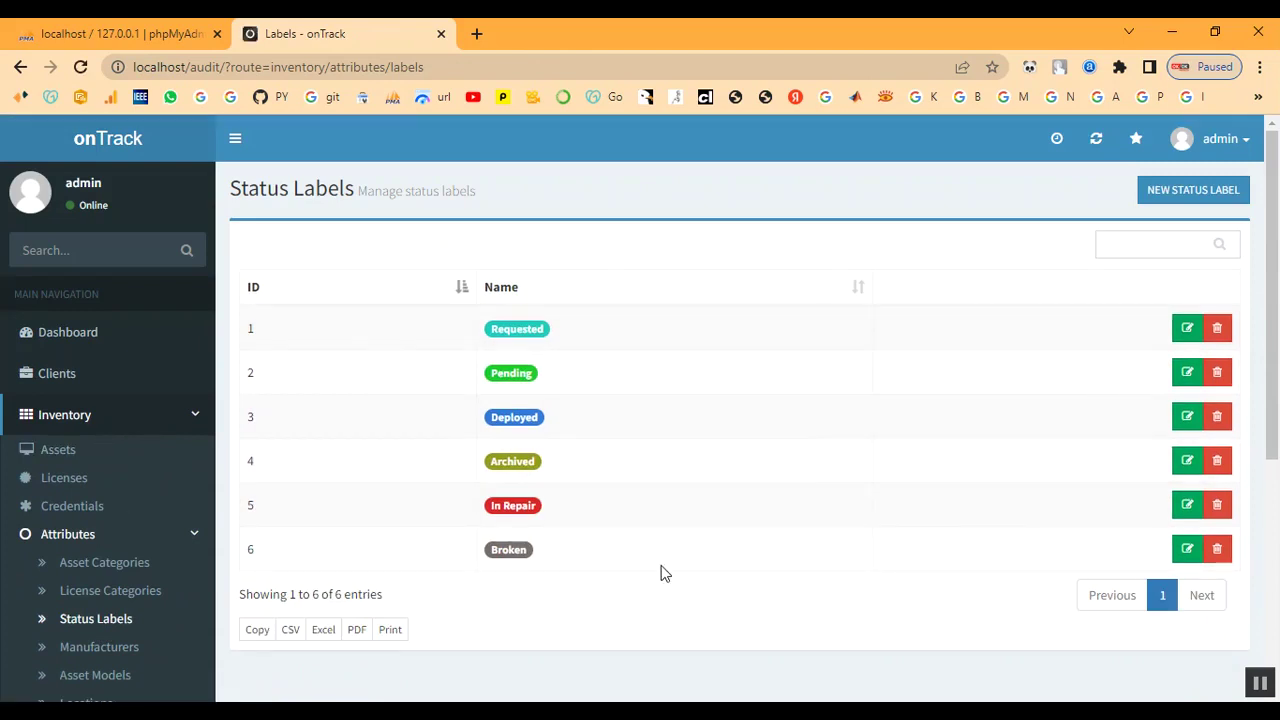
- Start a new status label named In Process
click(1161, 192)
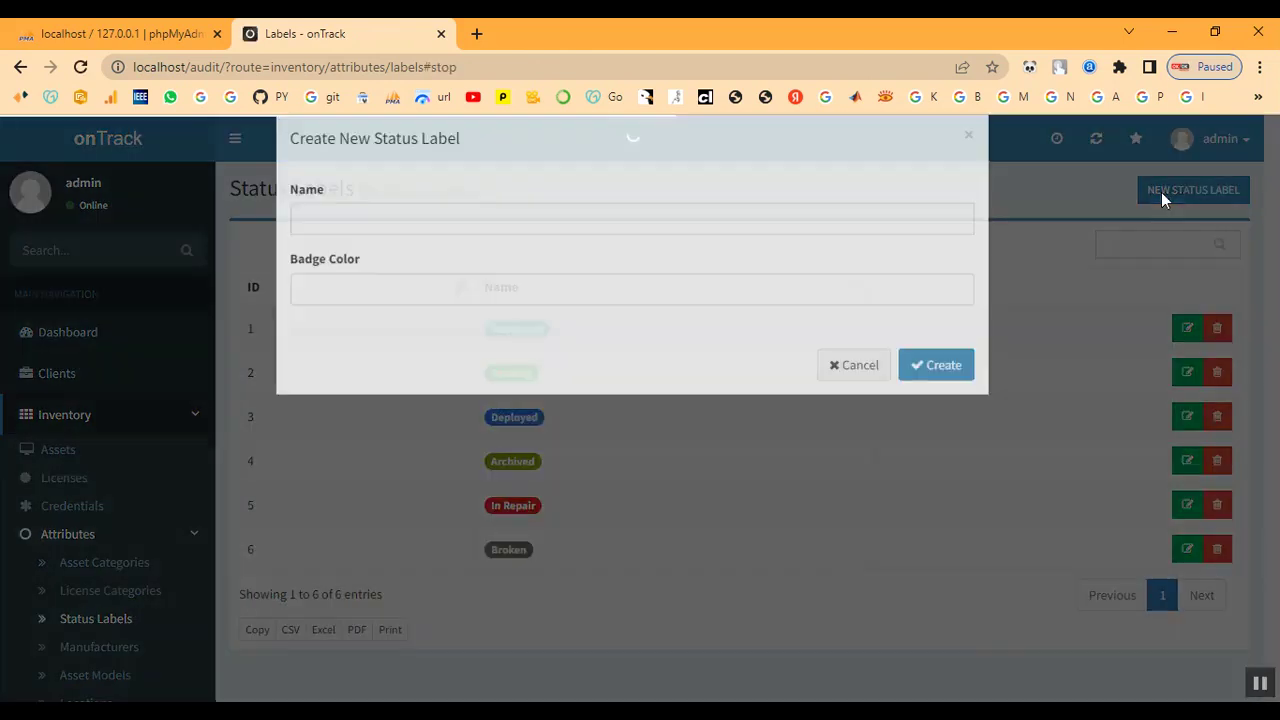
click(389, 250)
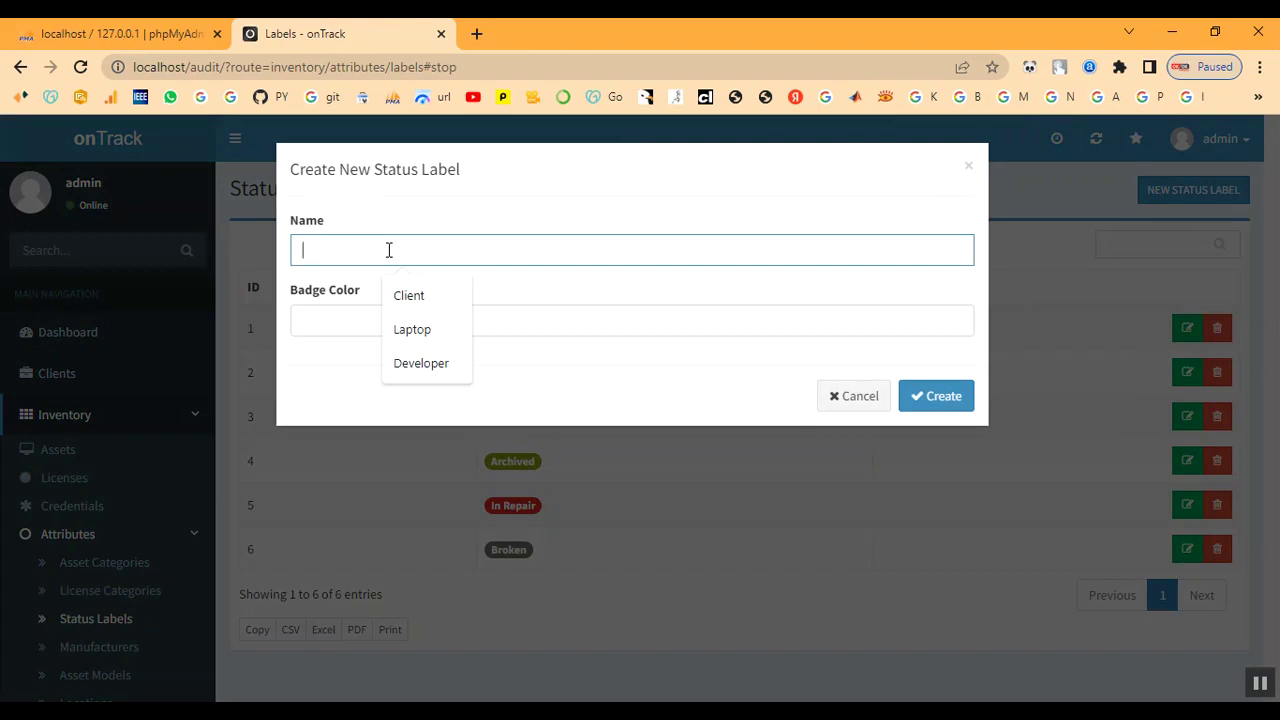
text(In)
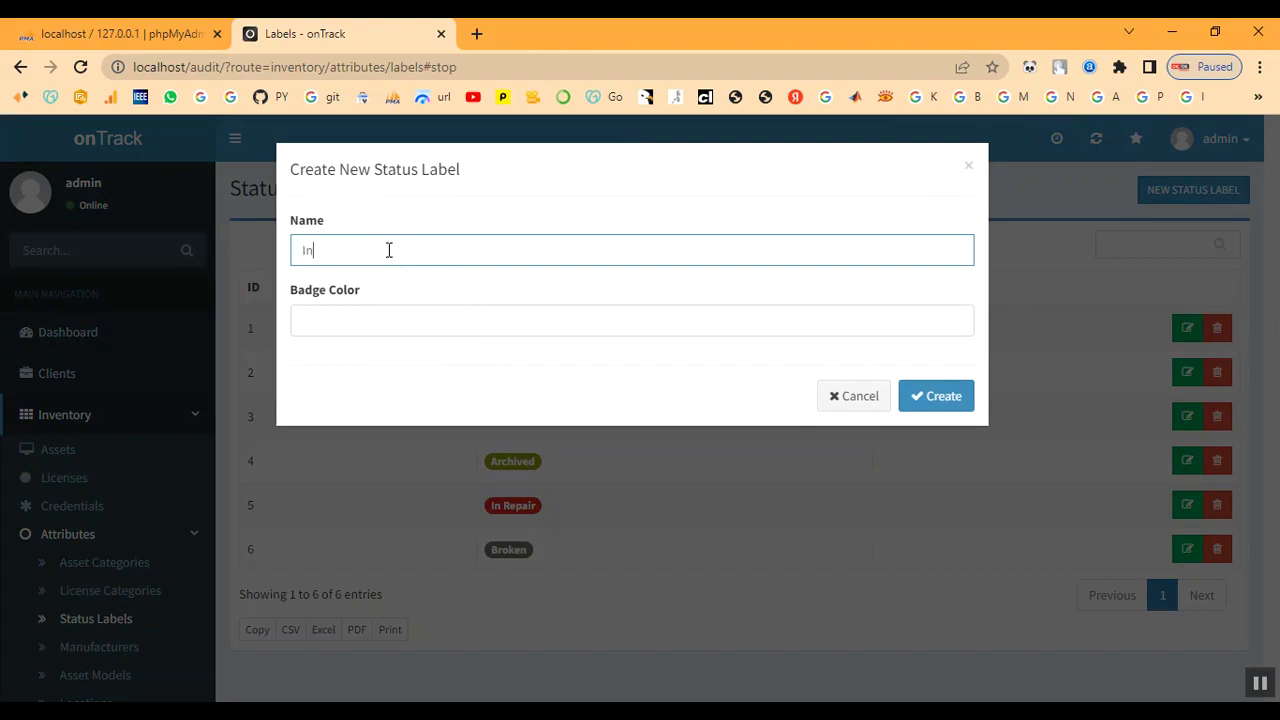
text( Process)
- Give the In Process label the bright green badge colour #09f700 and create it
click(523, 325)
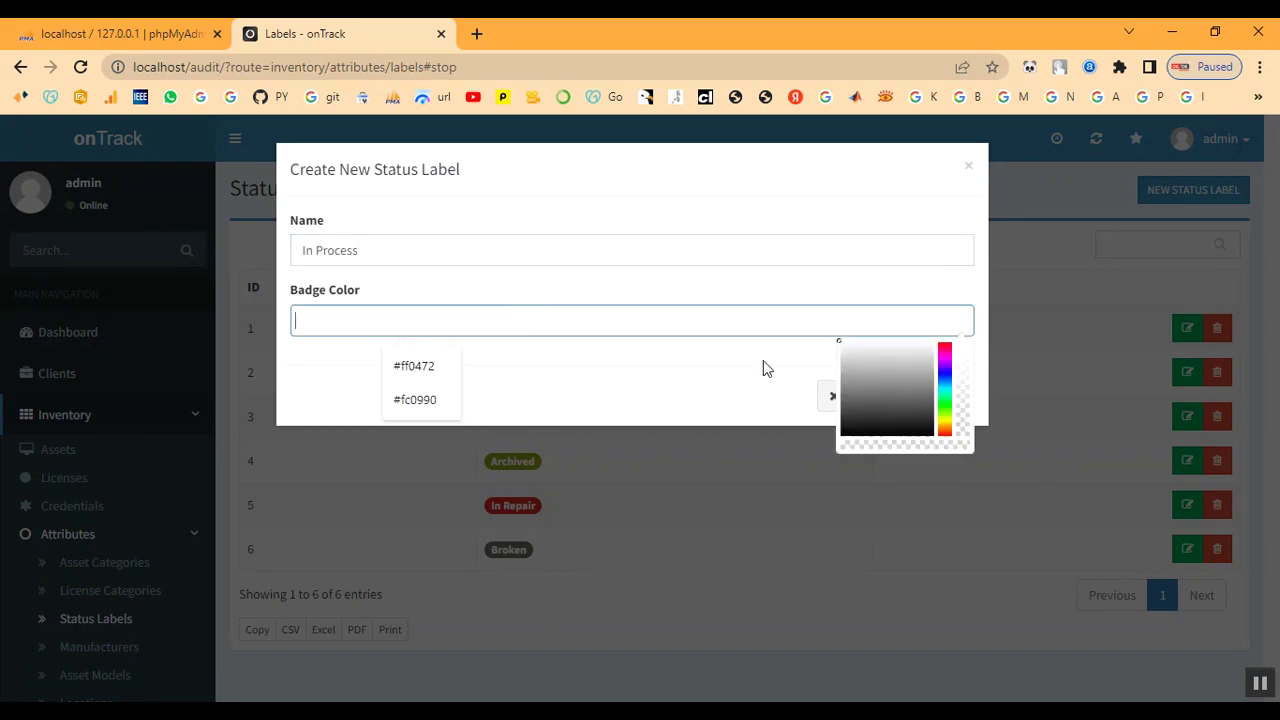
click(940, 345)
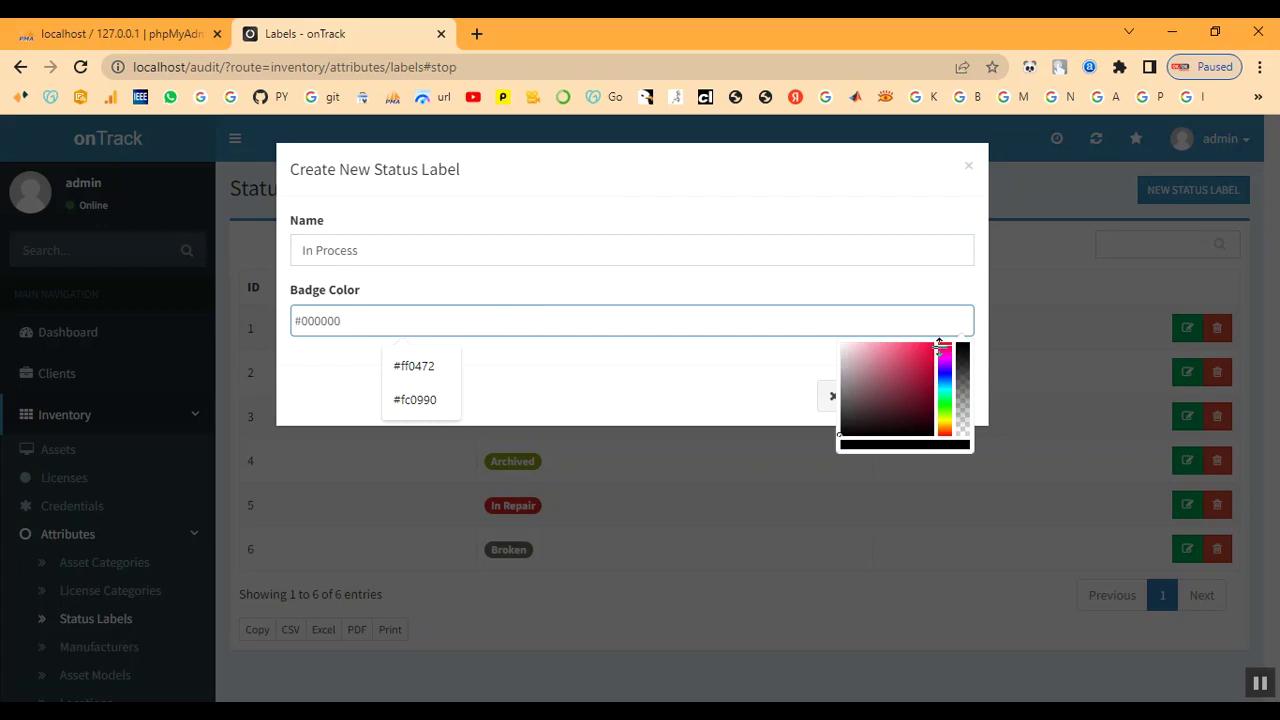
click(945, 372)
click(947, 396)
click(946, 404)
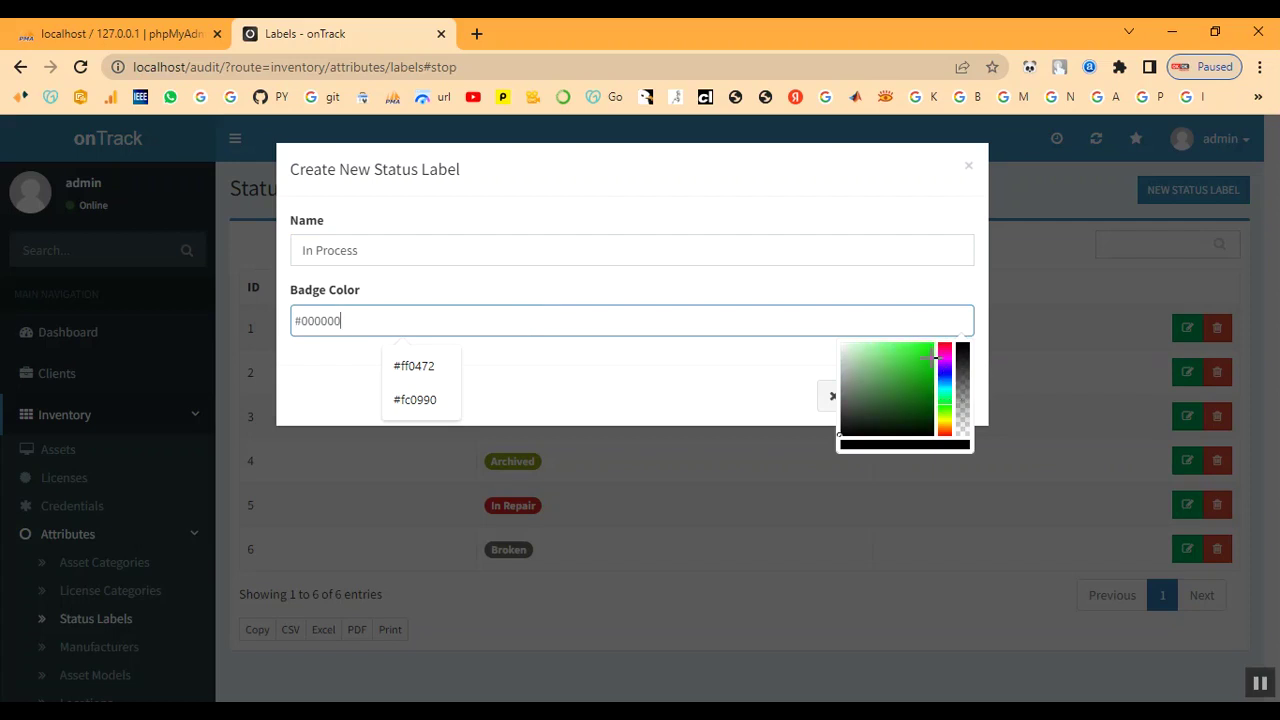
click(931, 347)
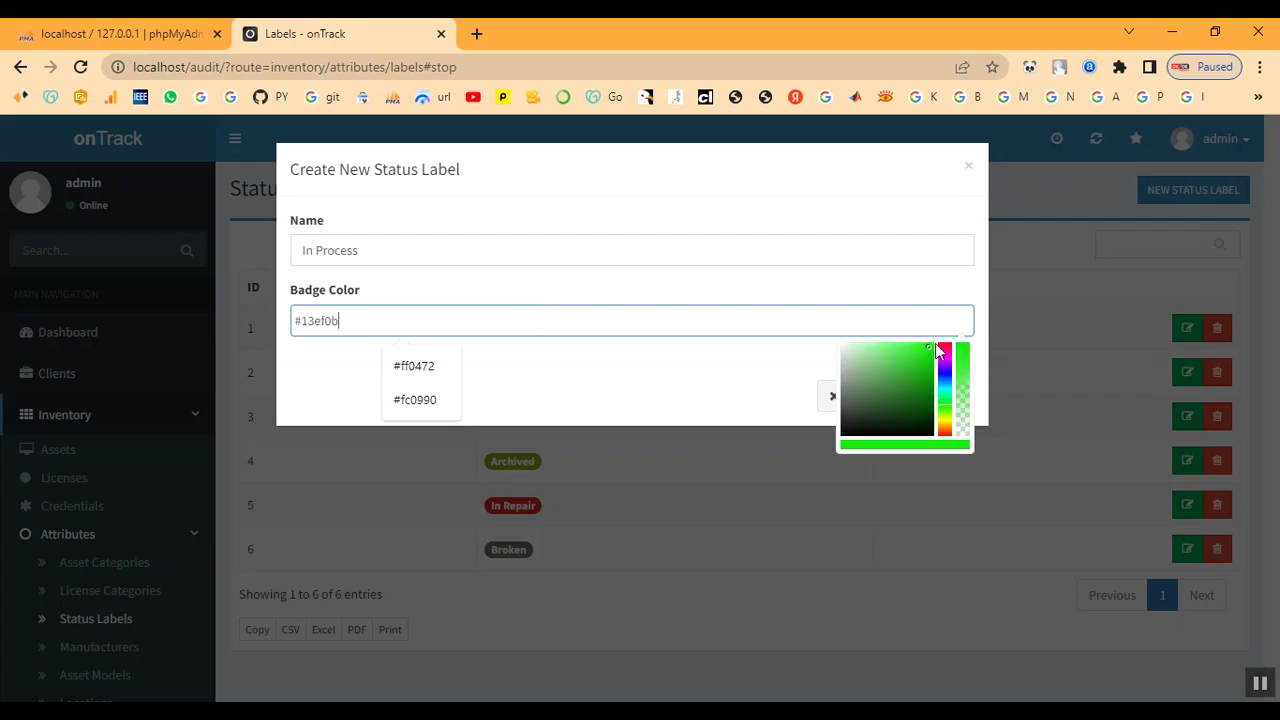
drag(937, 350, 937, 352)
click(639, 407)
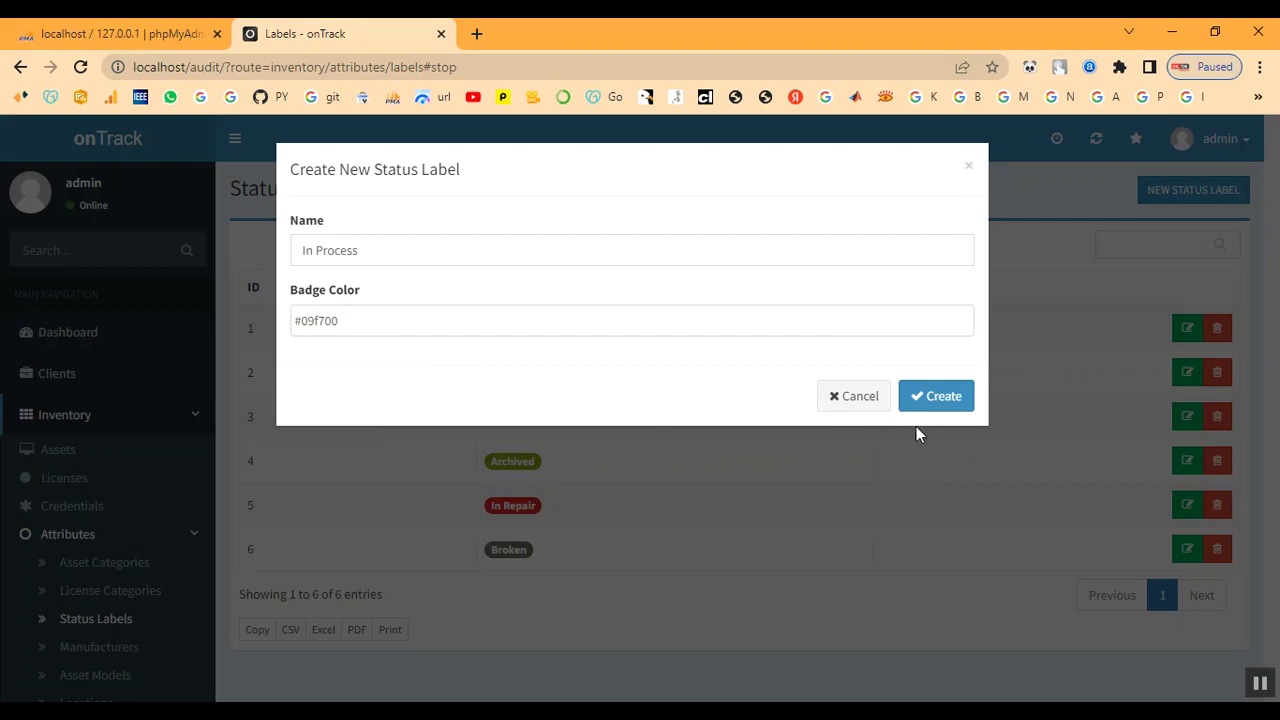
click(934, 402)
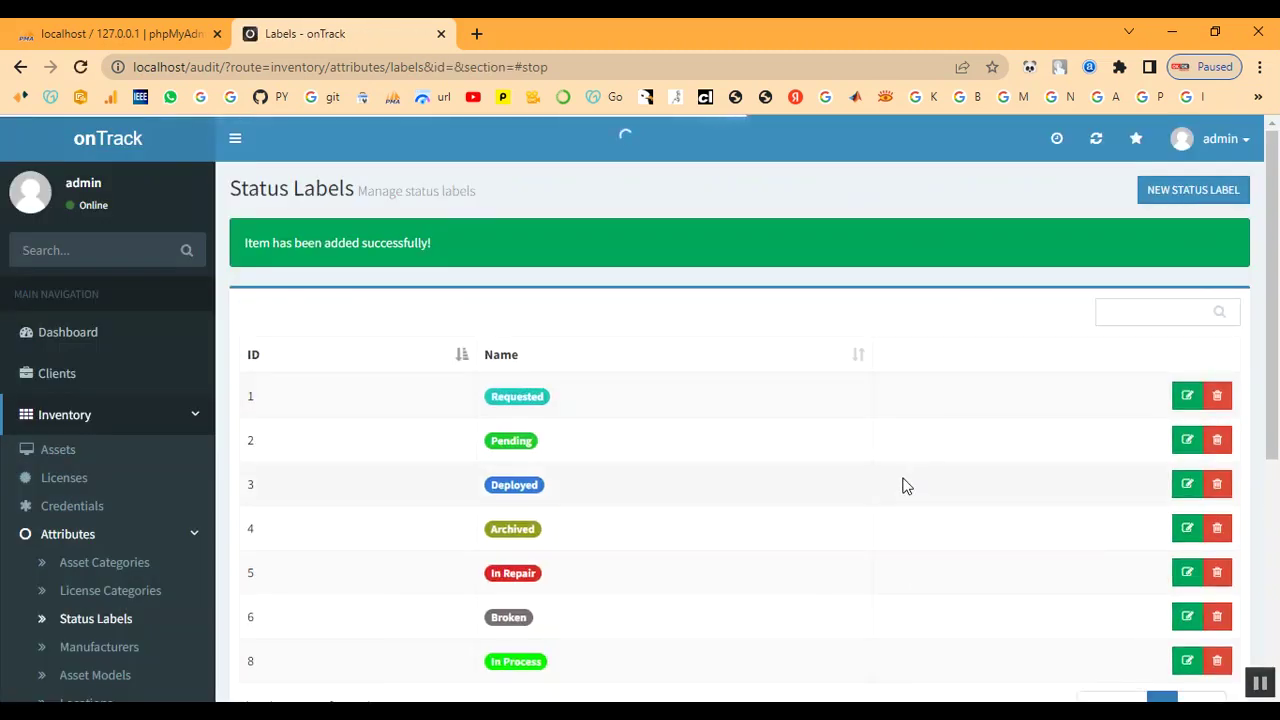
scroll(591, 677, down, 1)
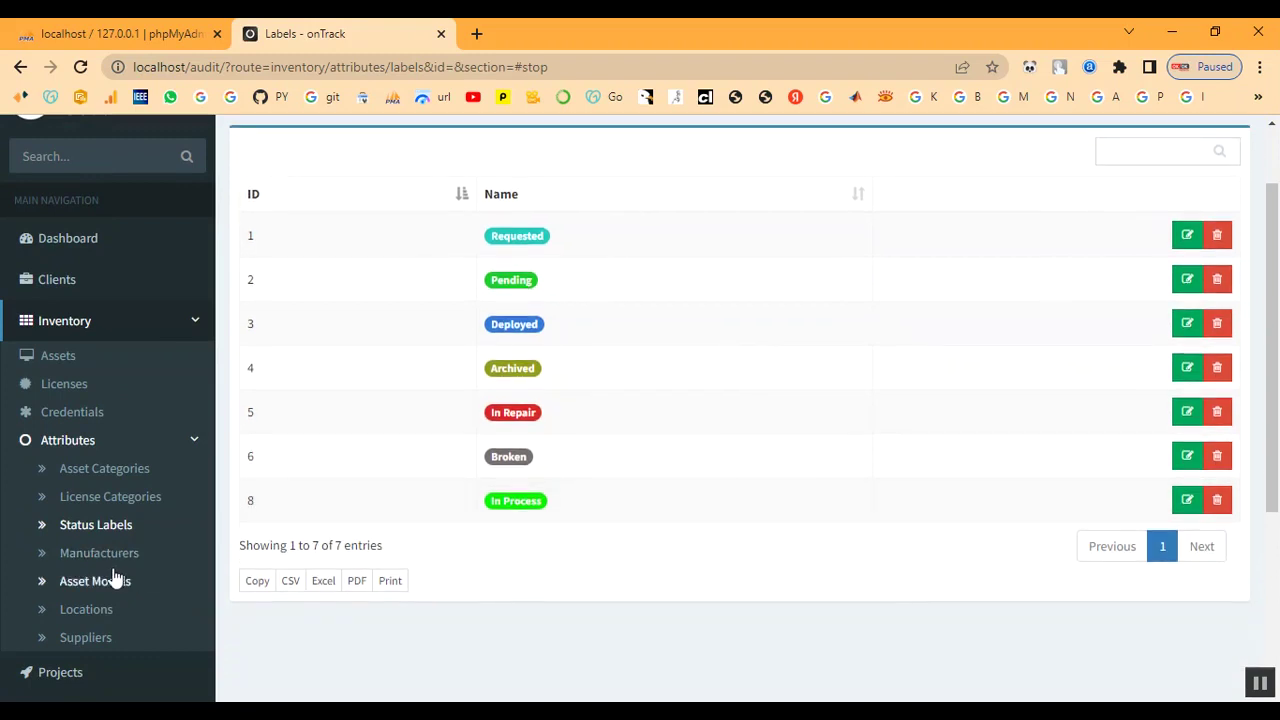
- Add Dell as a new manufacturer, listed after Epson and Oracle
click(108, 556)
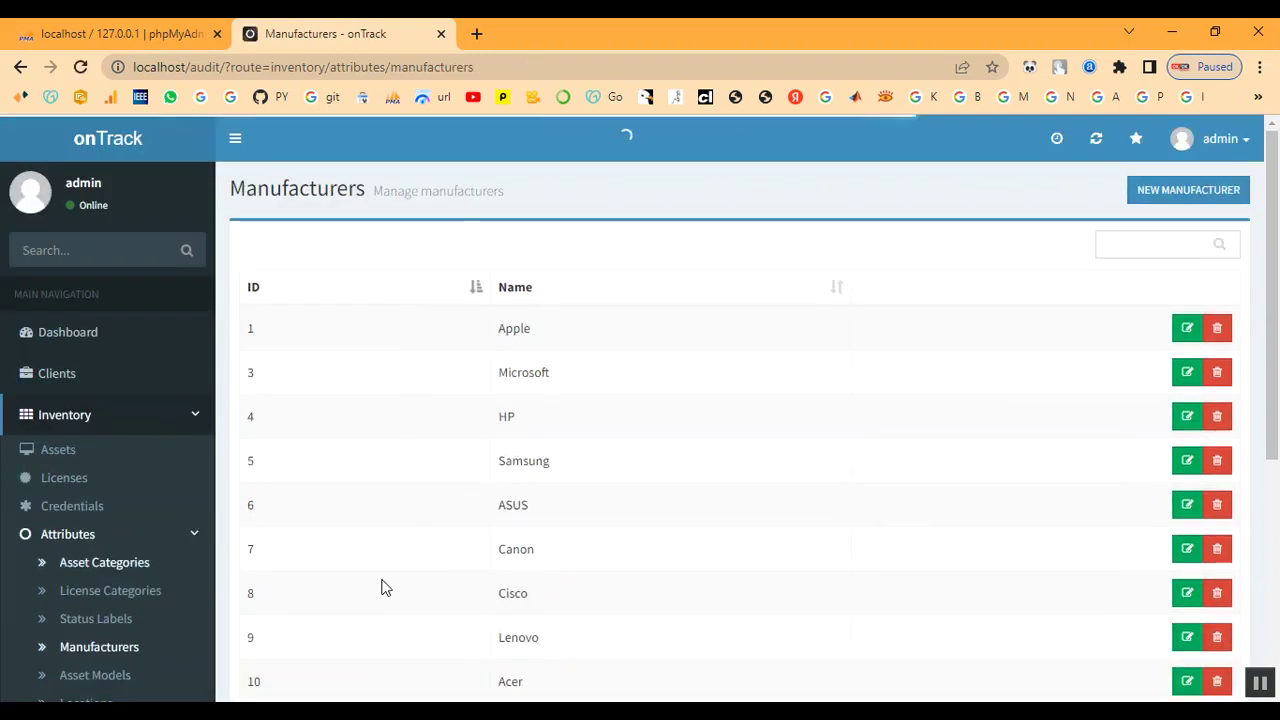
scroll(814, 569, down, 3)
scroll(814, 569, up, 3)
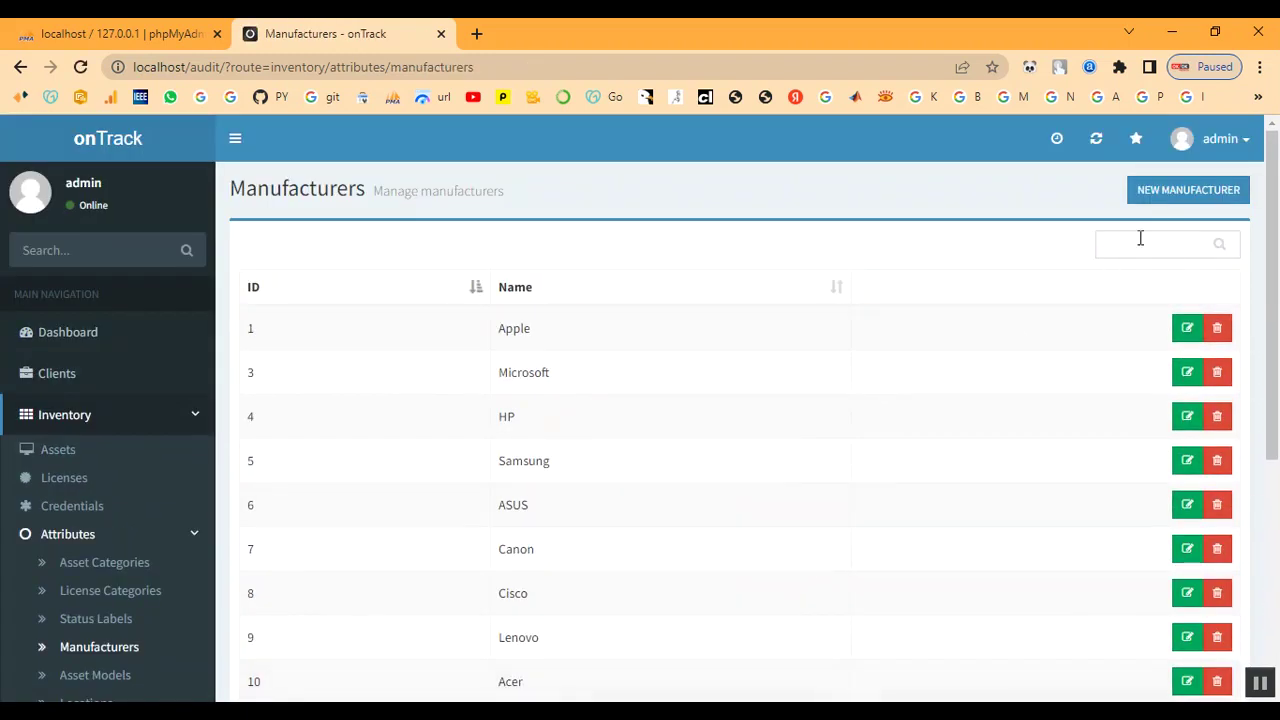
click(1164, 195)
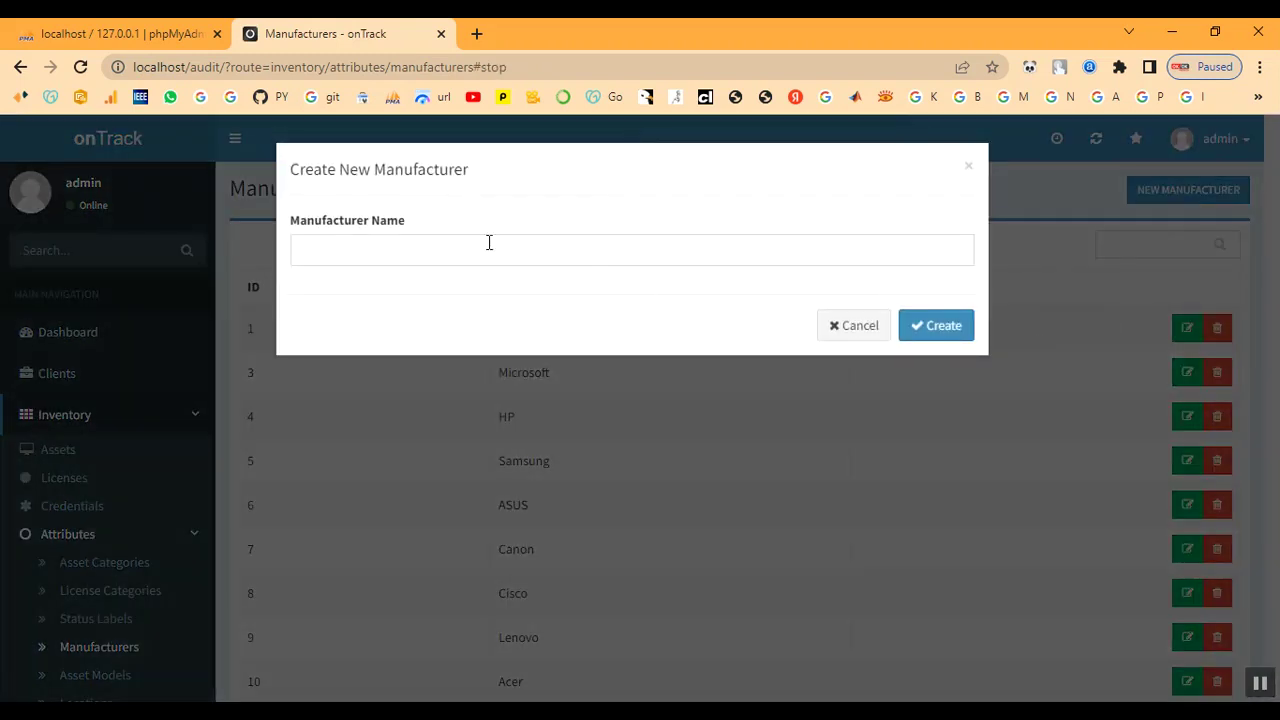
click(490, 247)
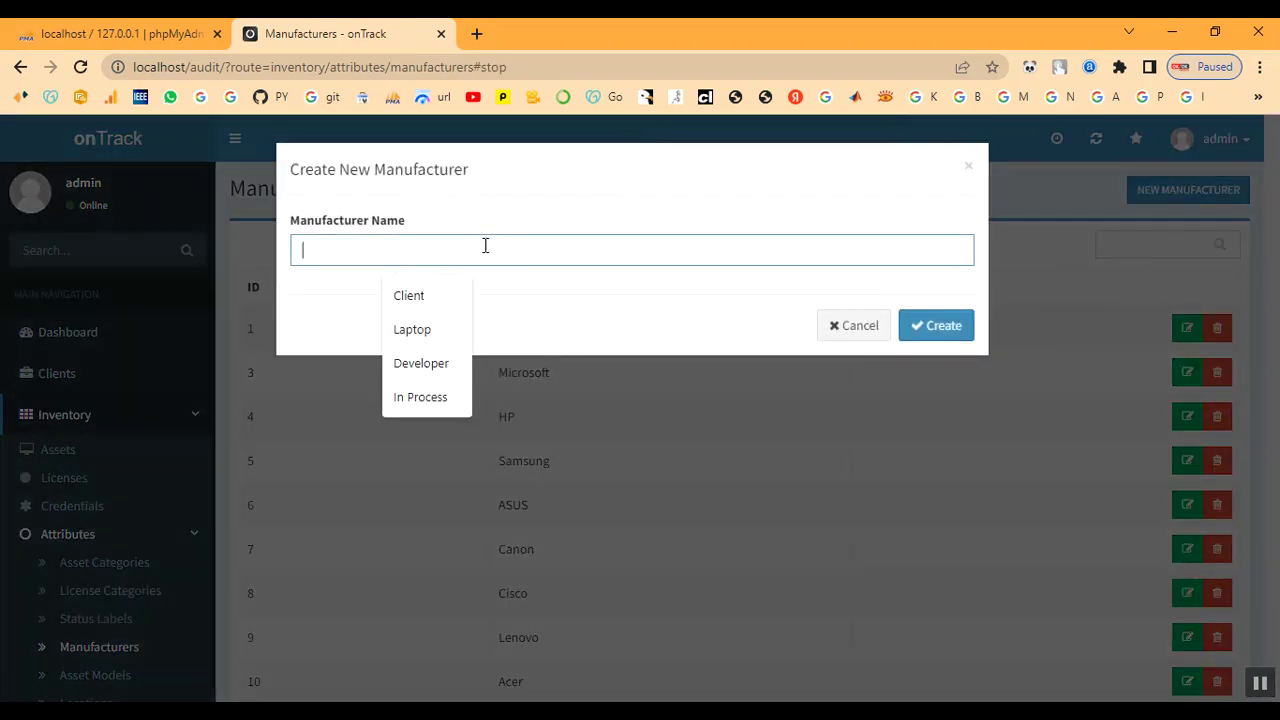
text(D)
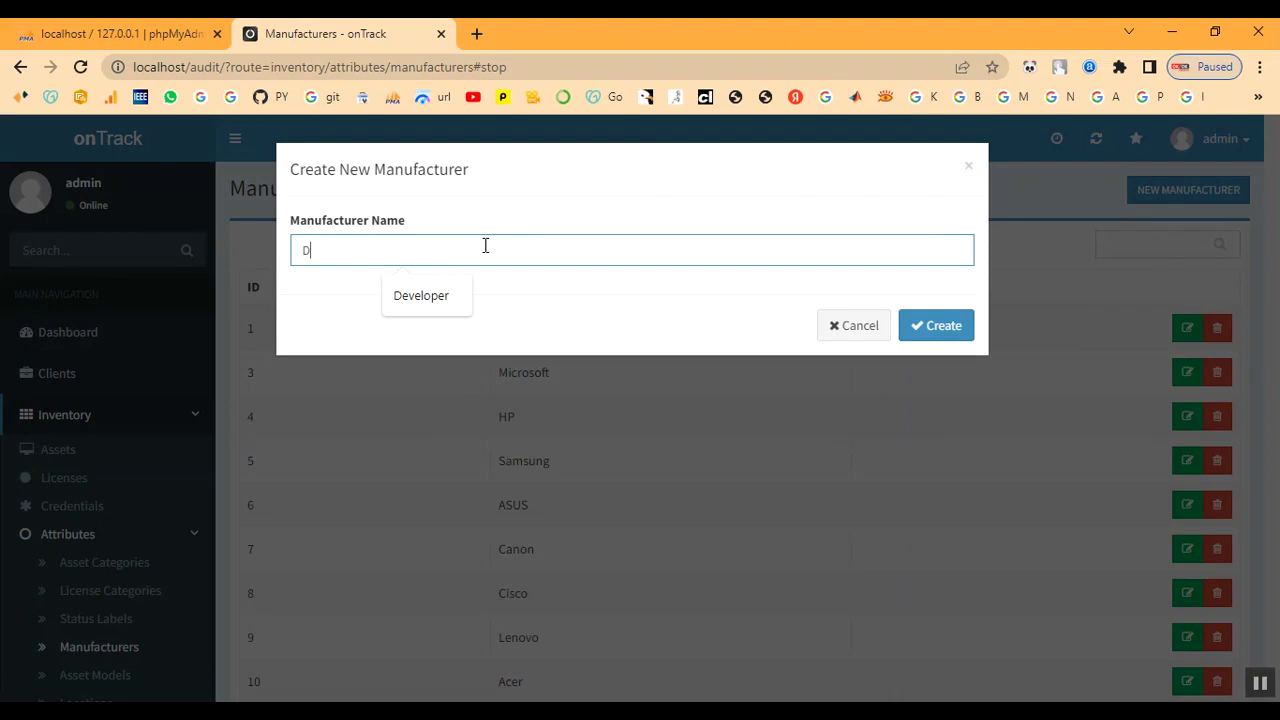
text(ell)
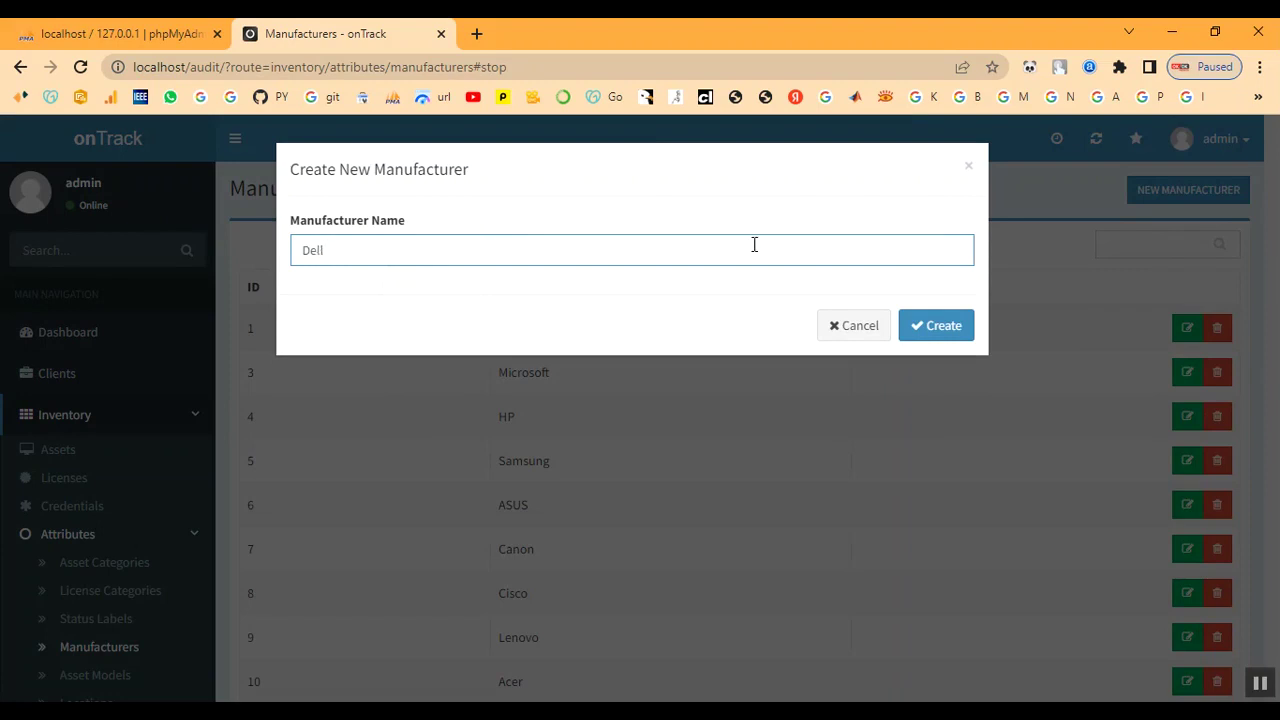
click(945, 338)
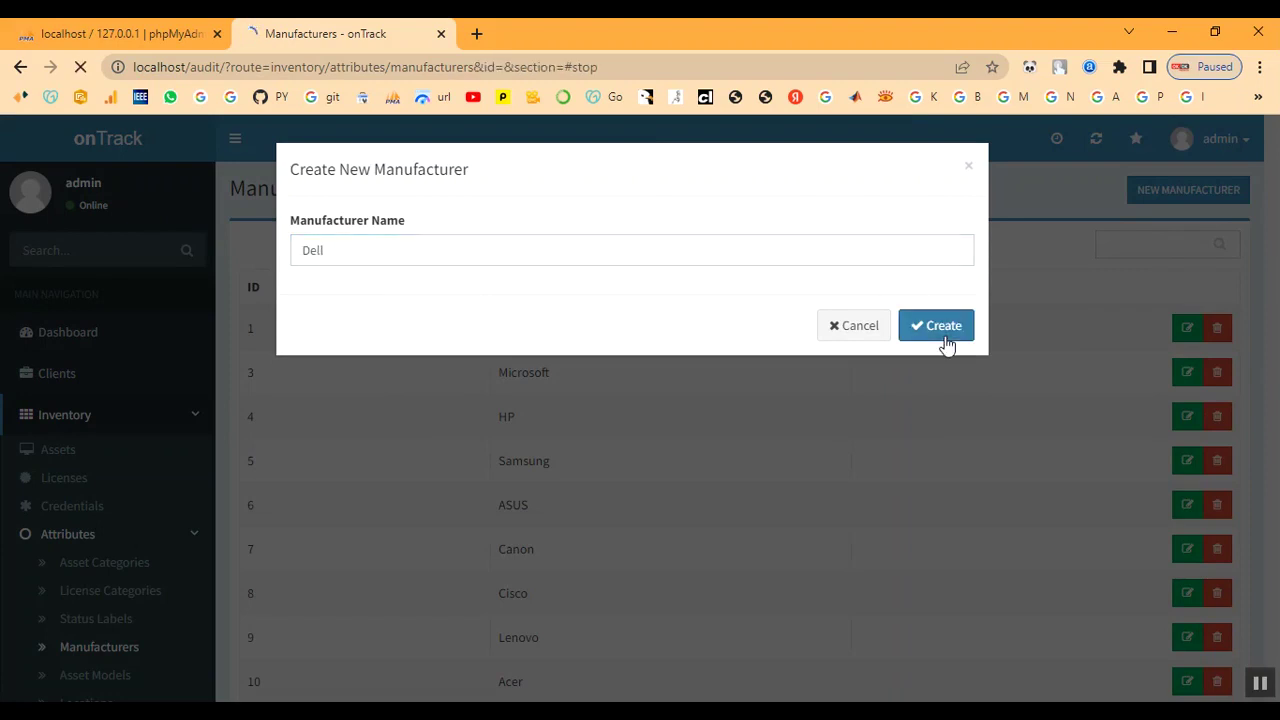
scroll(100, 534, down, 2)
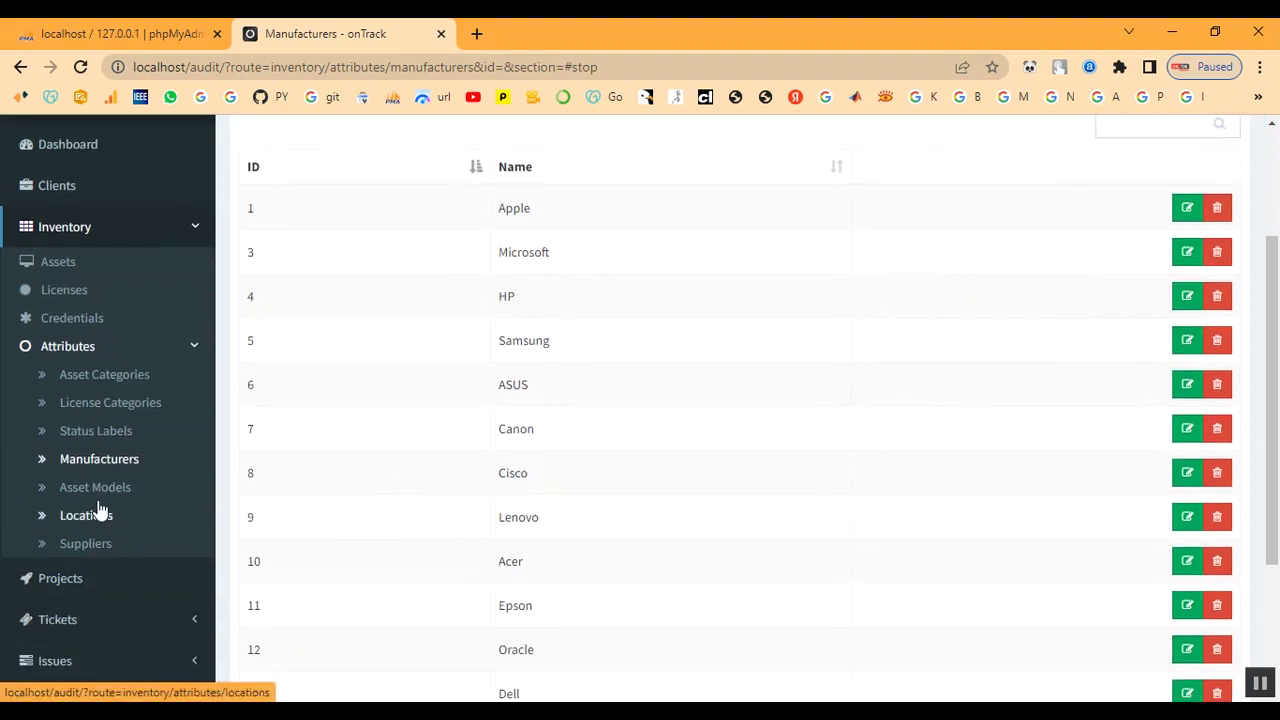
- Create the Power Edge asset model and check it appears as ID 6 in the Models list
click(96, 490)
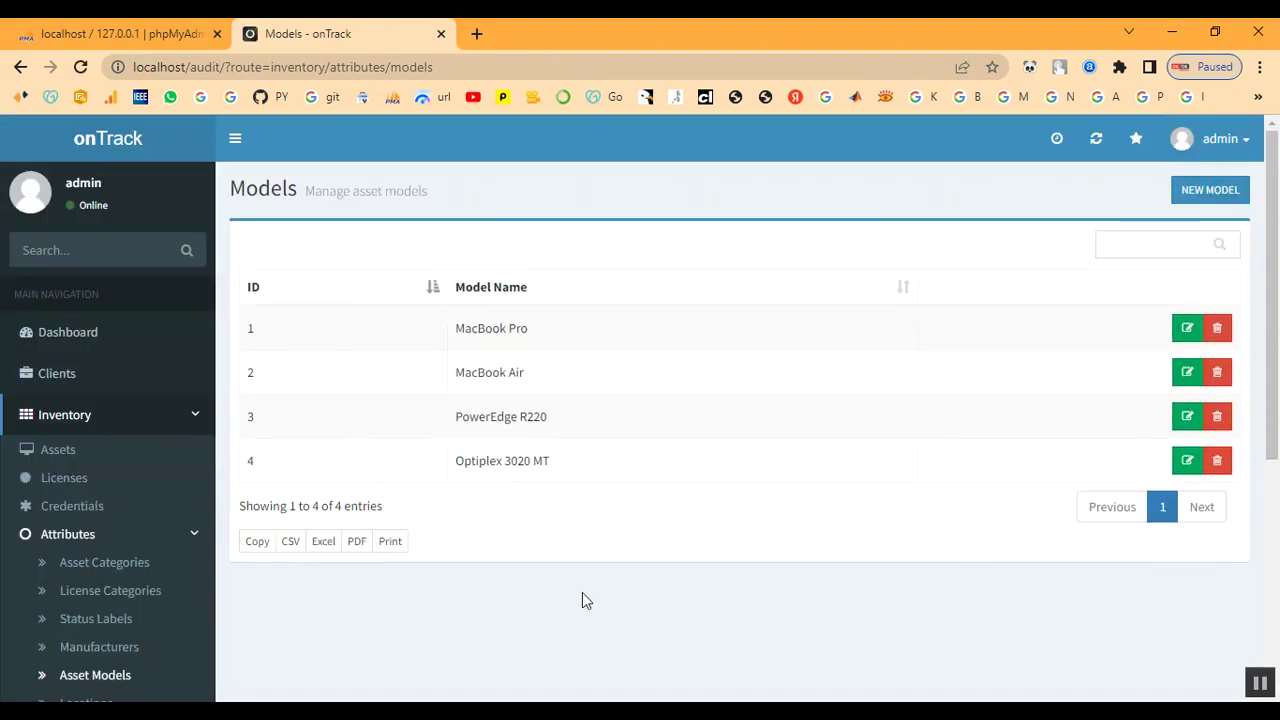
click(1208, 190)
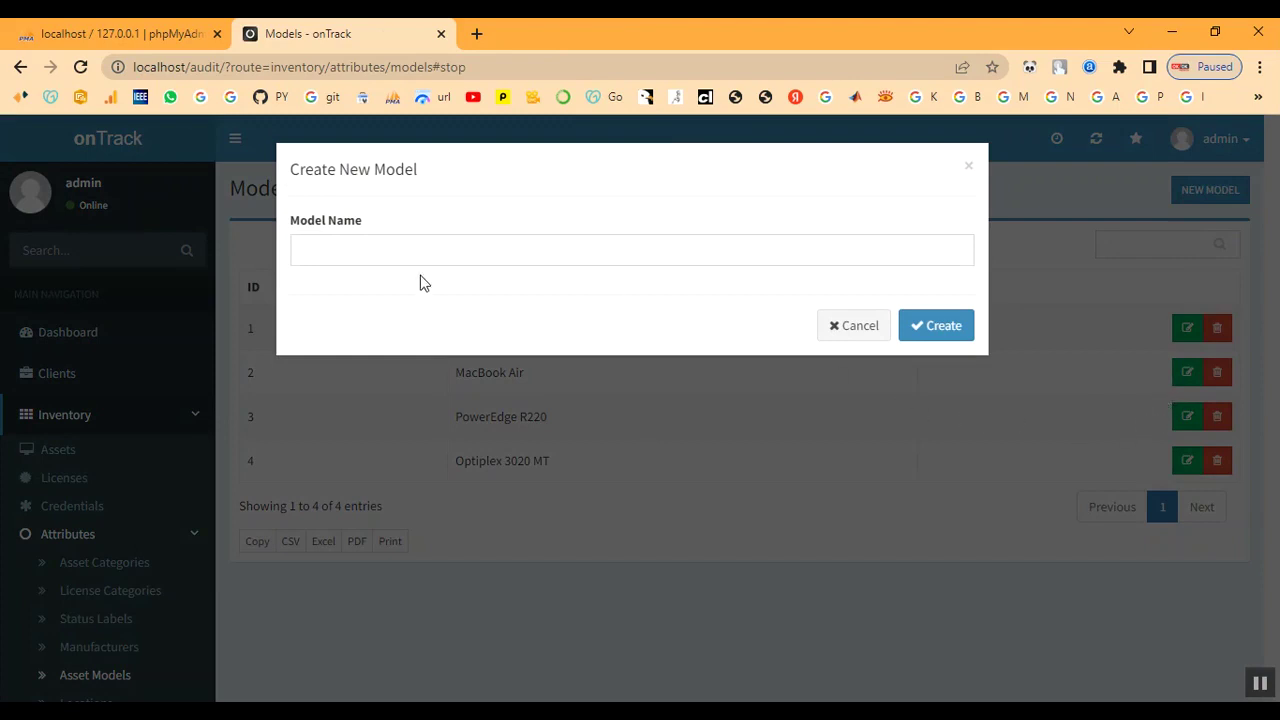
click(392, 256)
text(Power)
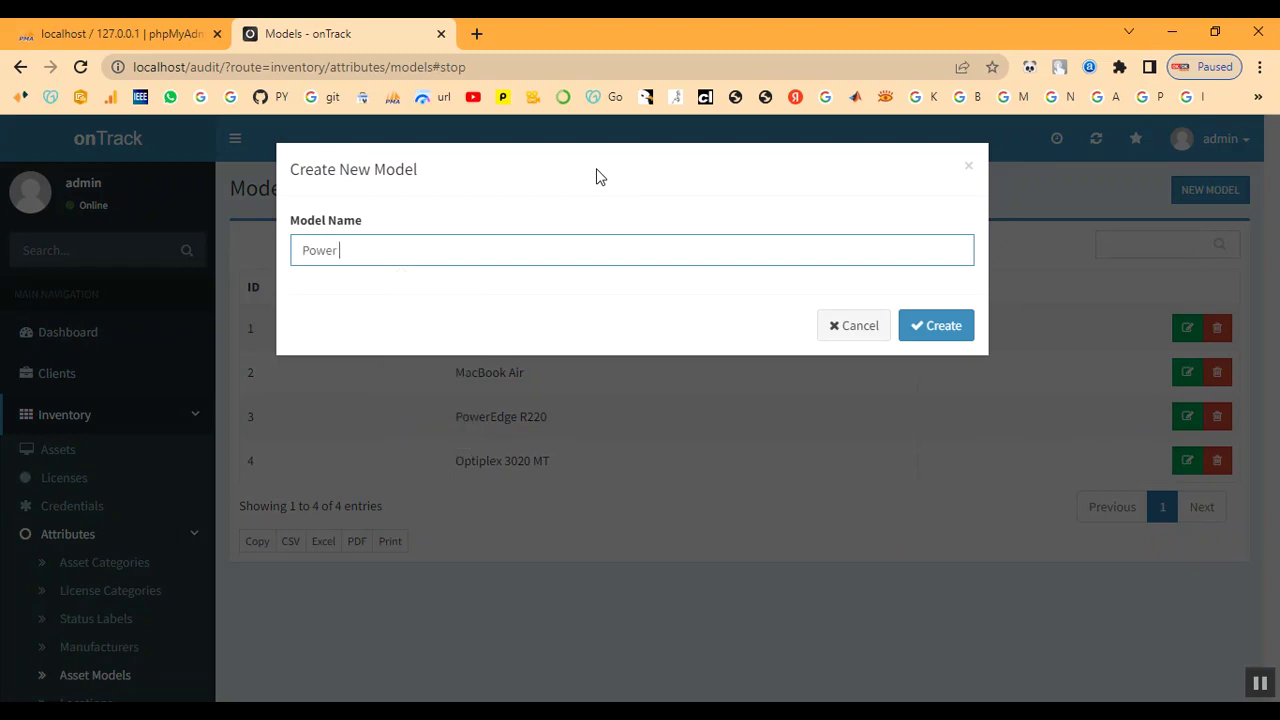
text( Edge)
click(926, 336)
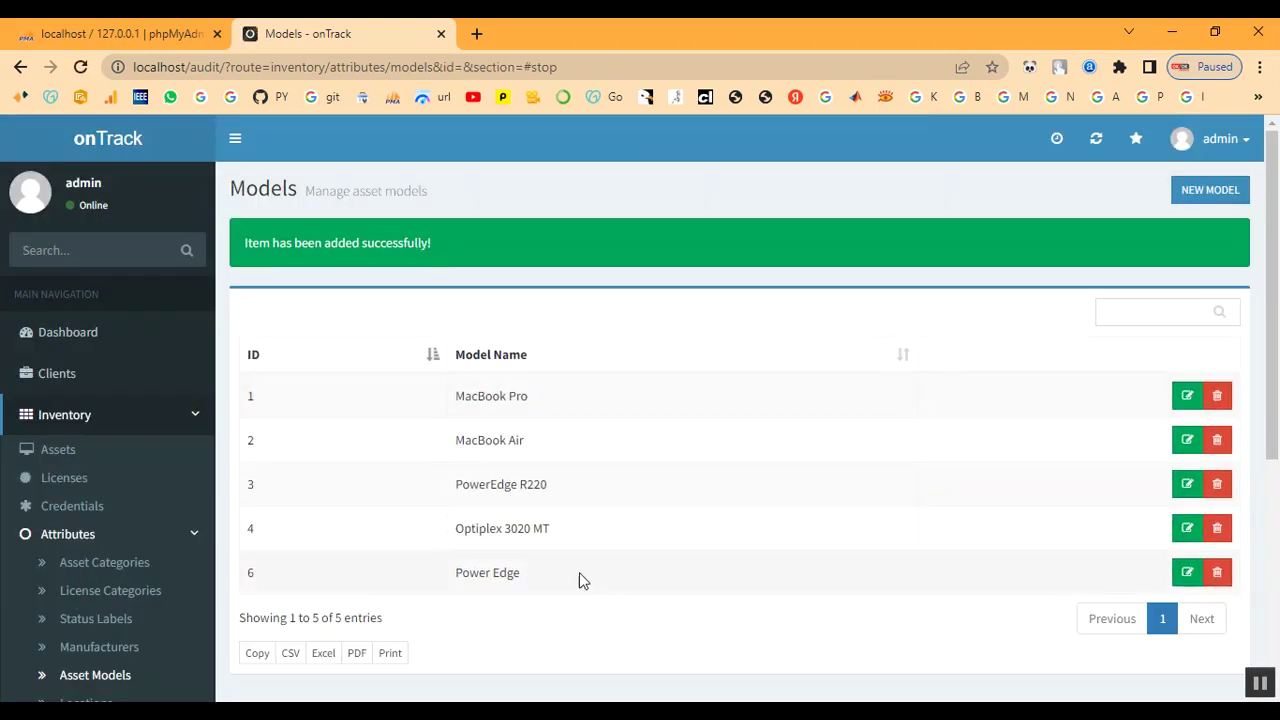
drag(458, 572, 522, 573)
click(568, 583)
scroll(51, 608, down, 2)
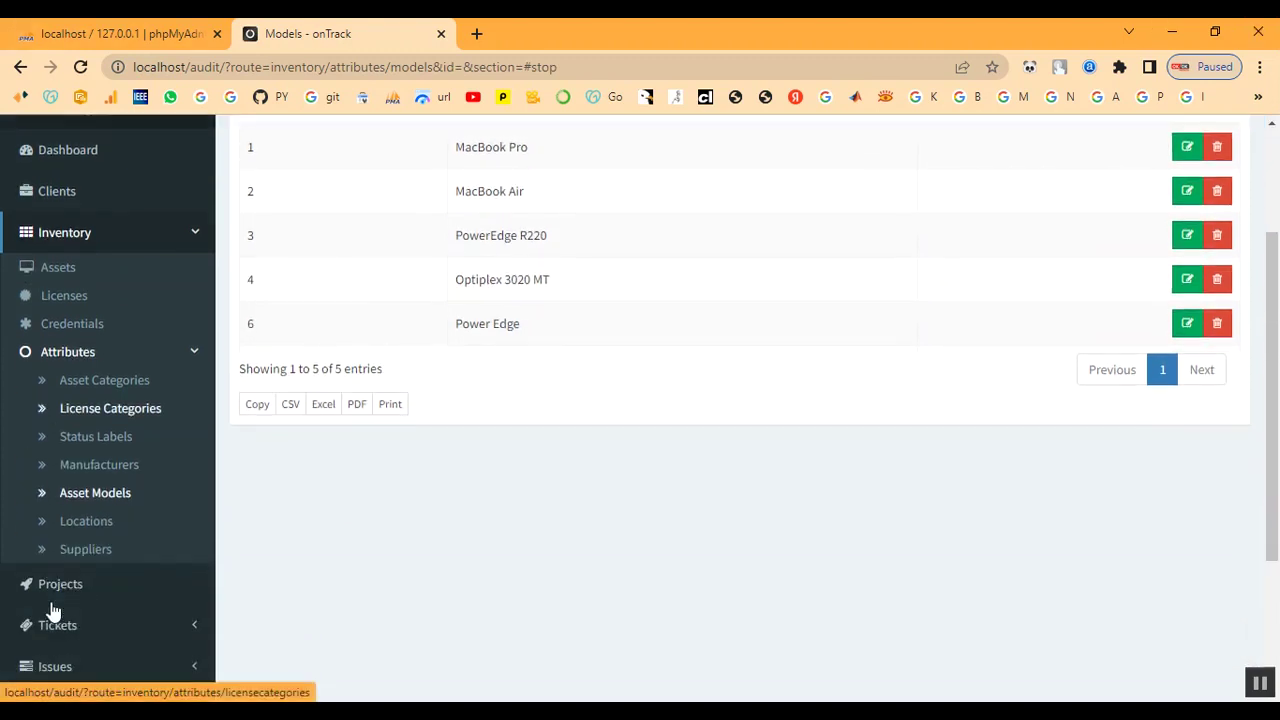
click(70, 522)
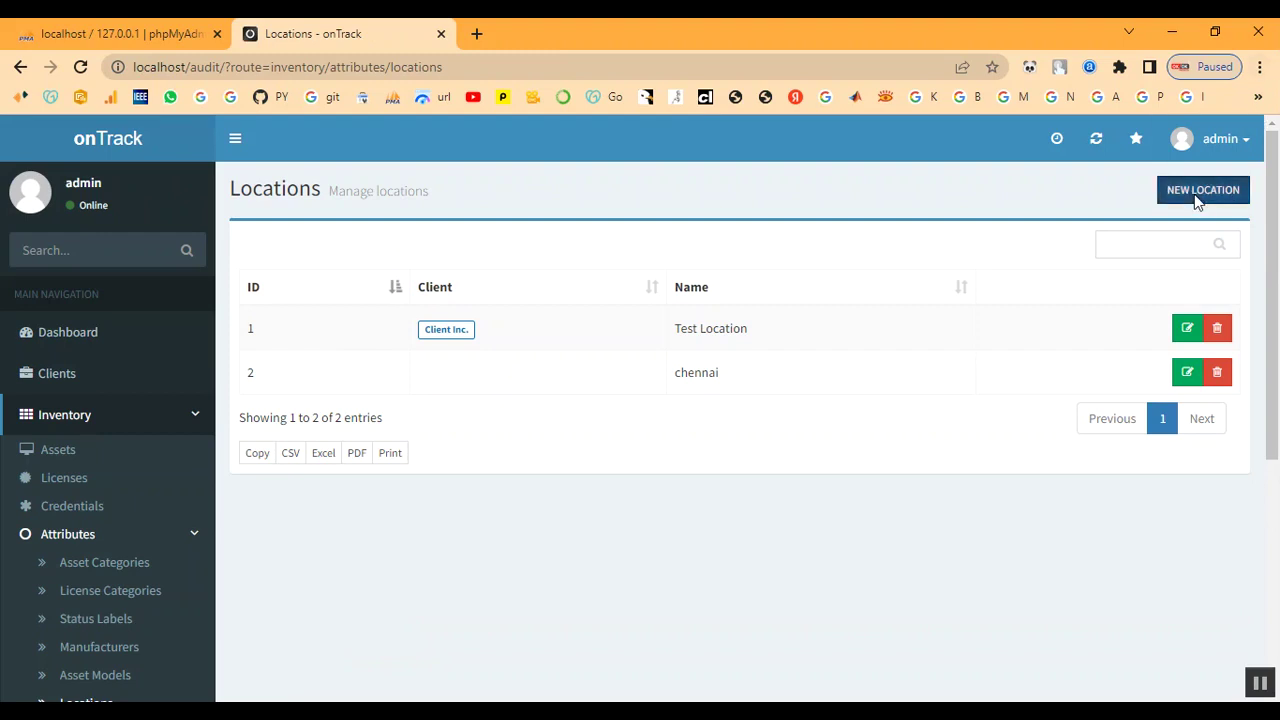
- Create a Chennai location assigned to the client named Client
click(1197, 195)
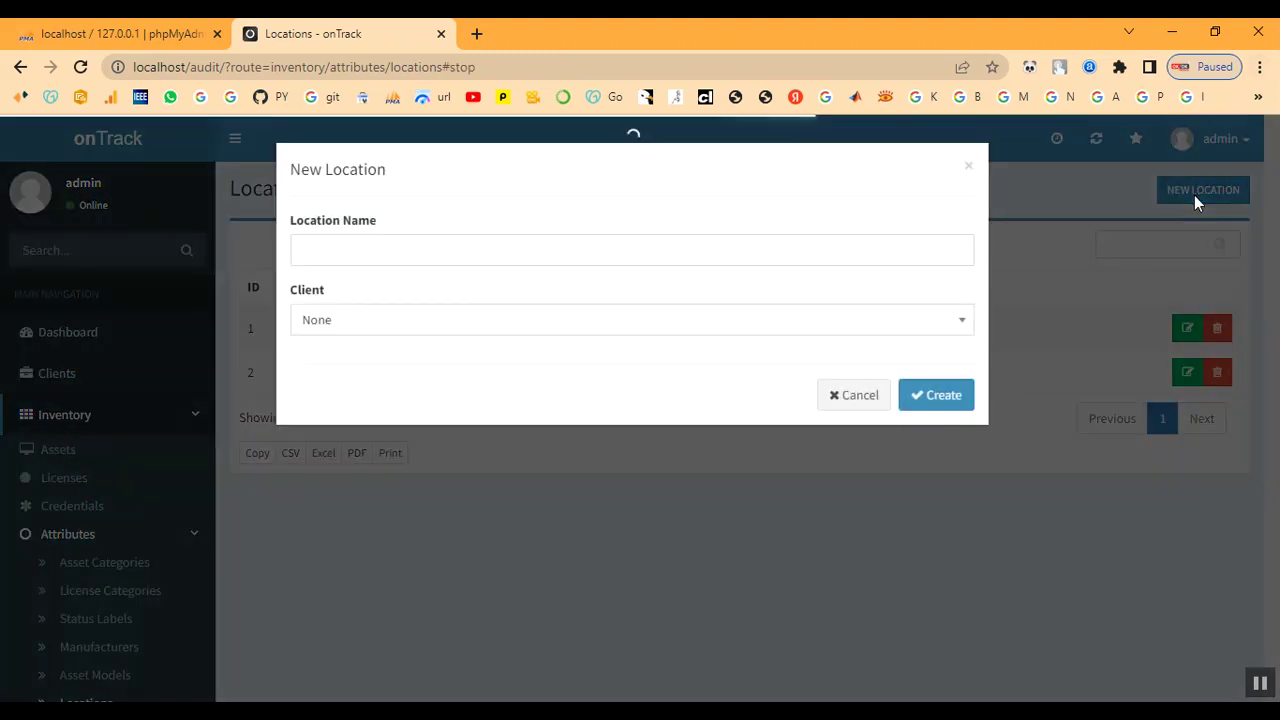
click(483, 250)
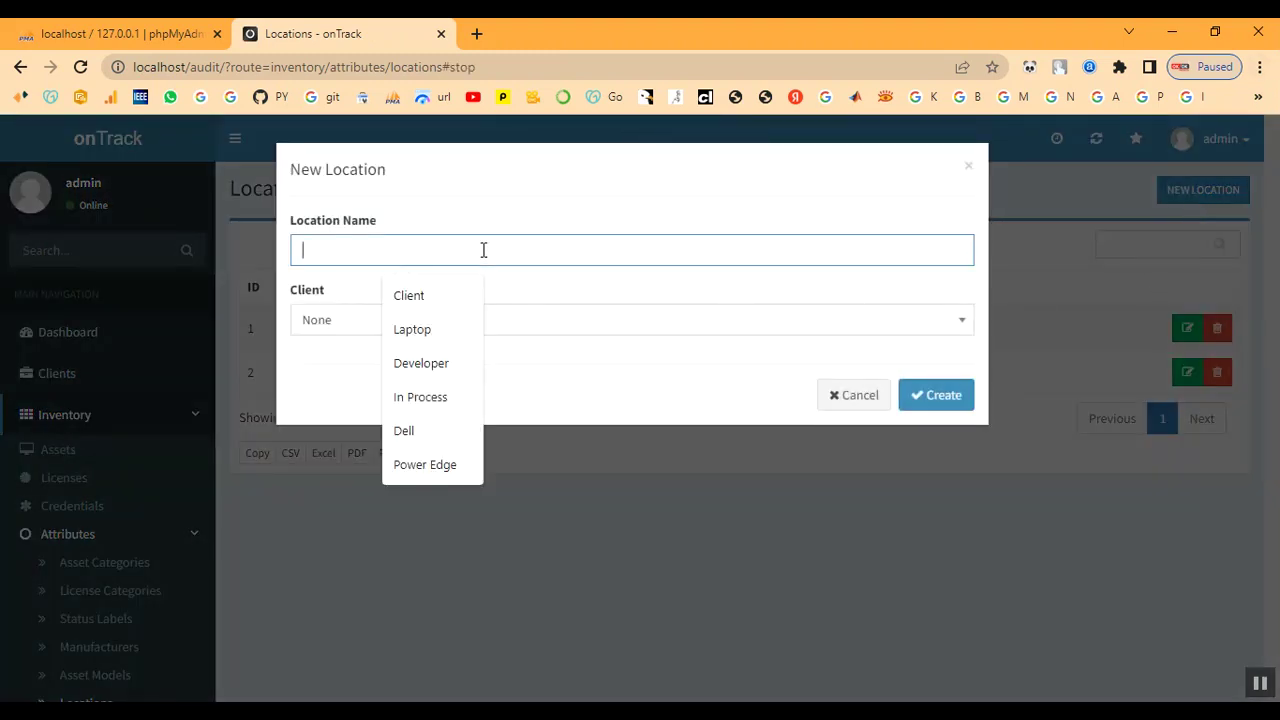
text(Chennai)
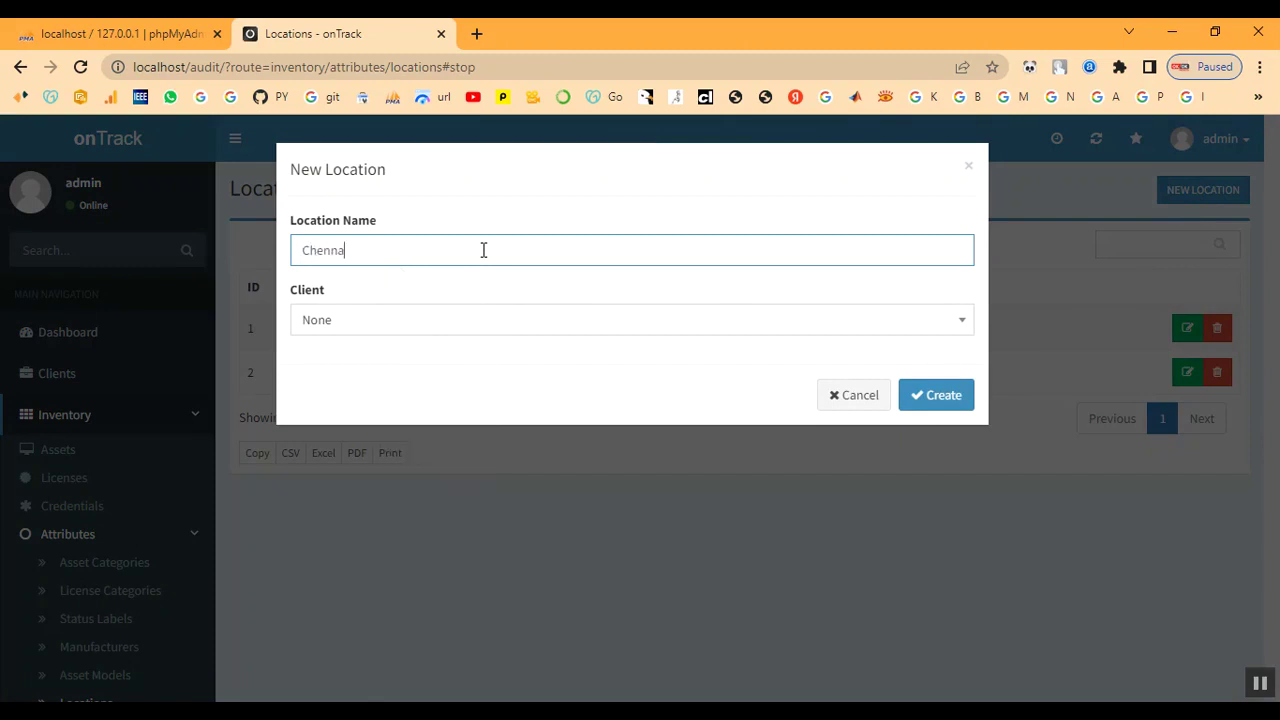
click(441, 330)
click(414, 488)
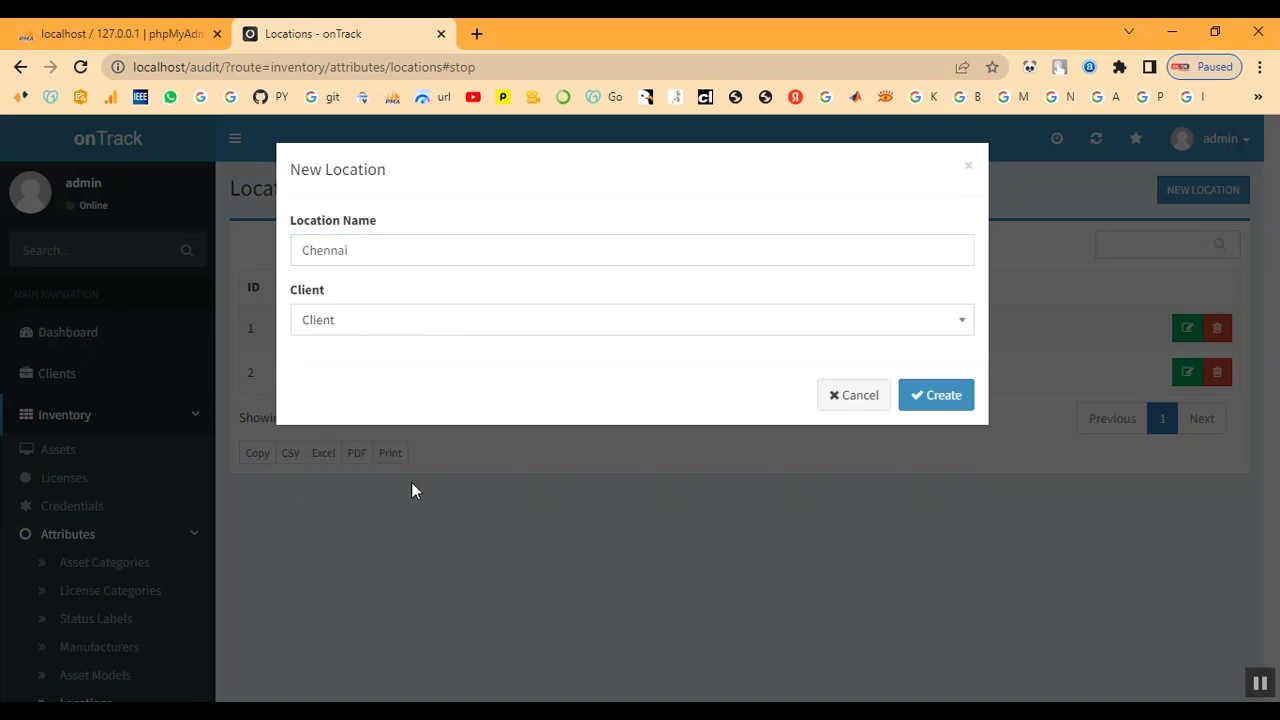
click(938, 400)
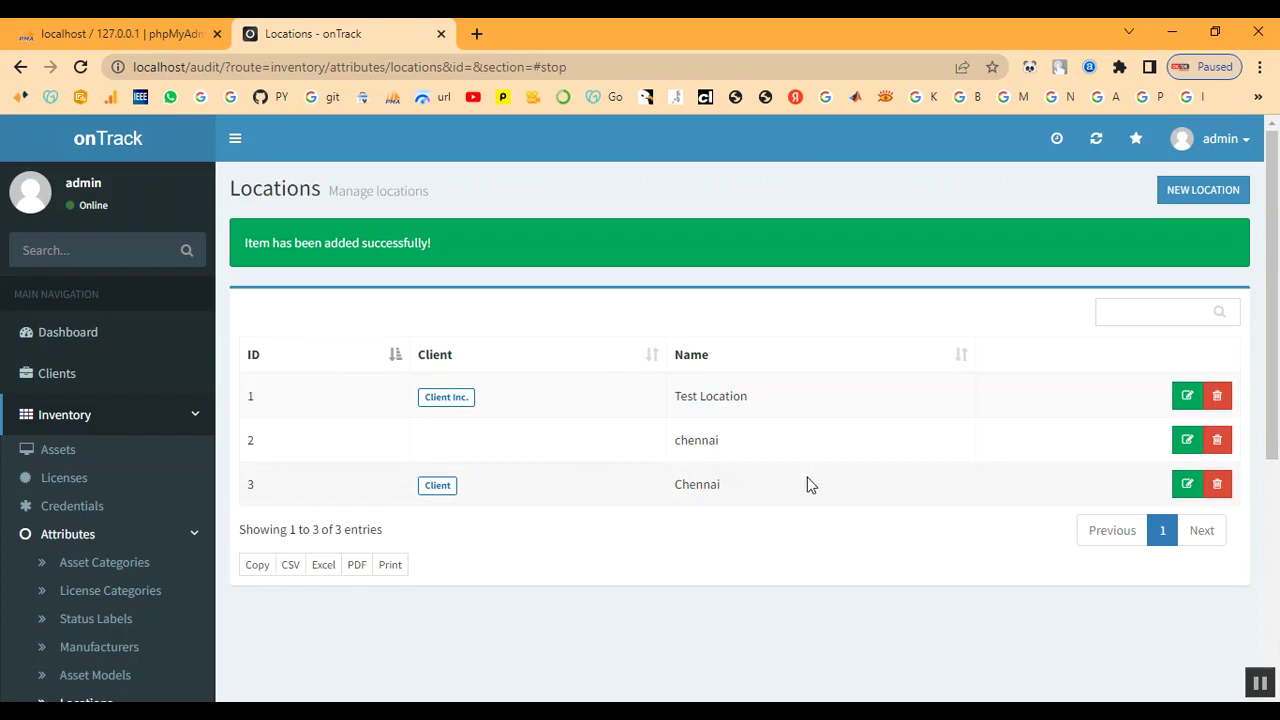
- Delete the old unassigned chennai location (ID 2)
scroll(93, 558, down, 1)
scroll(93, 558, down, 1)
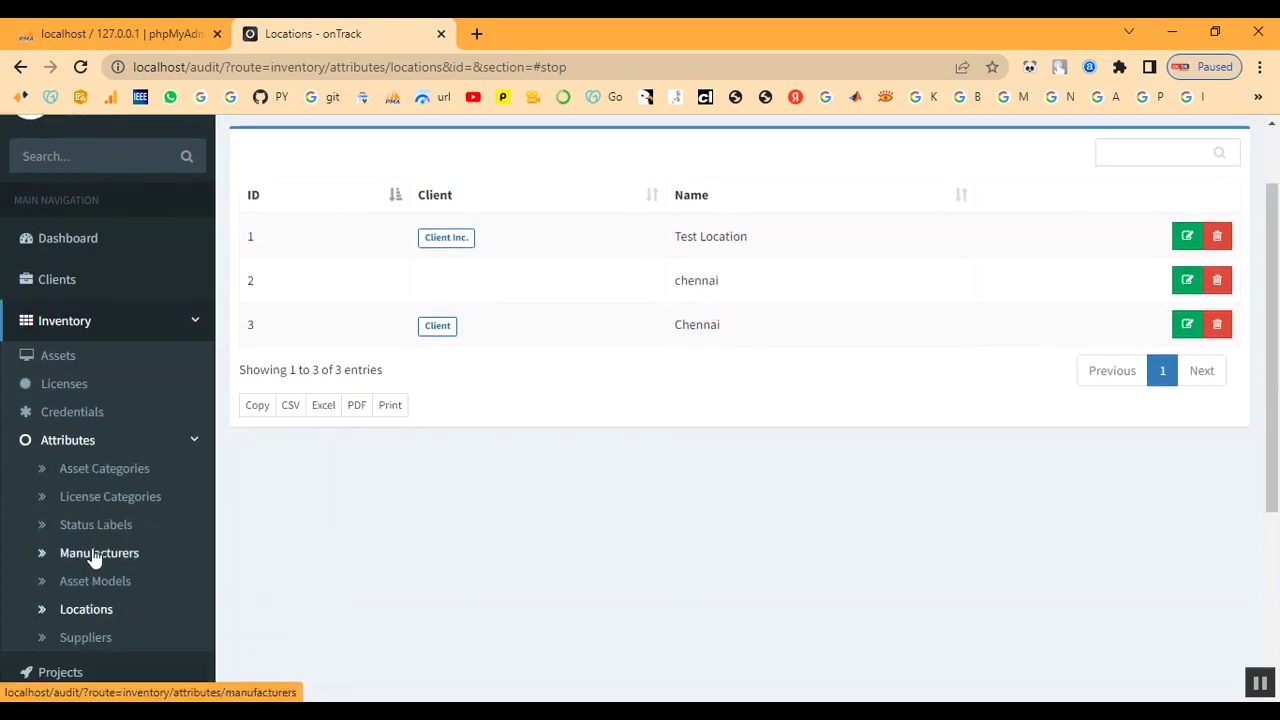
click(1214, 284)
click(955, 275)
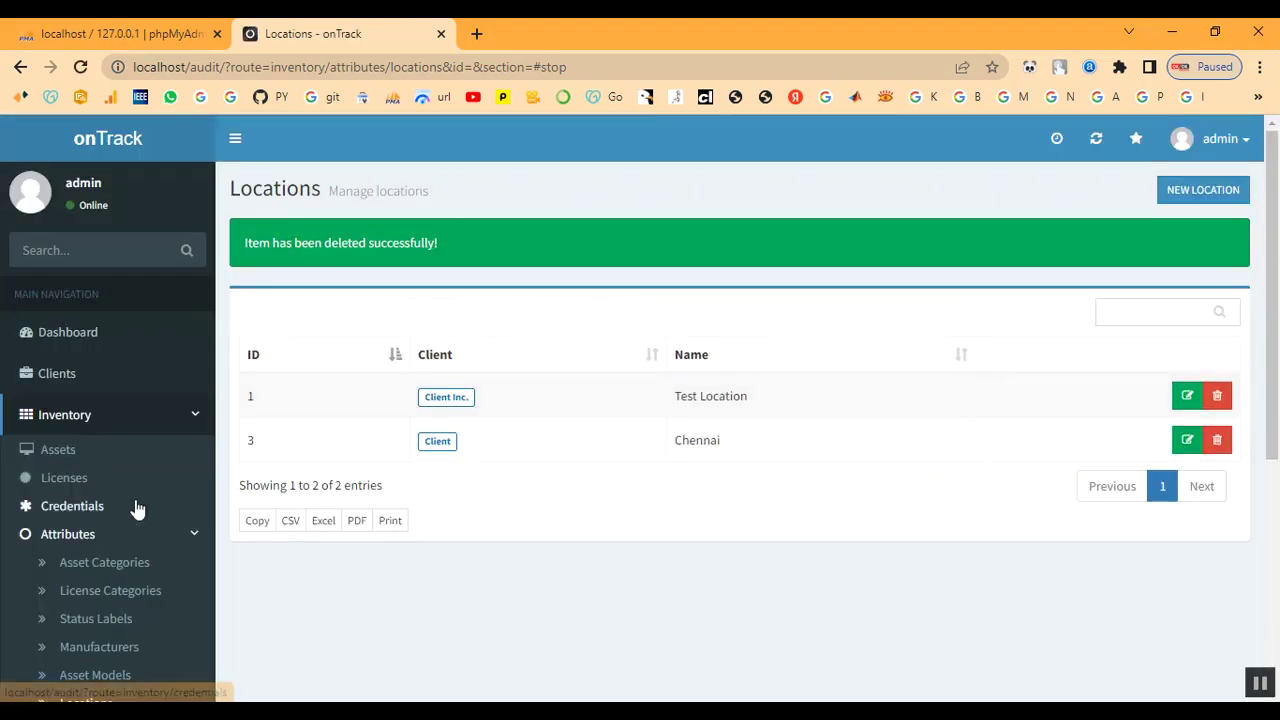
scroll(134, 510, down, 2)
click(88, 546)
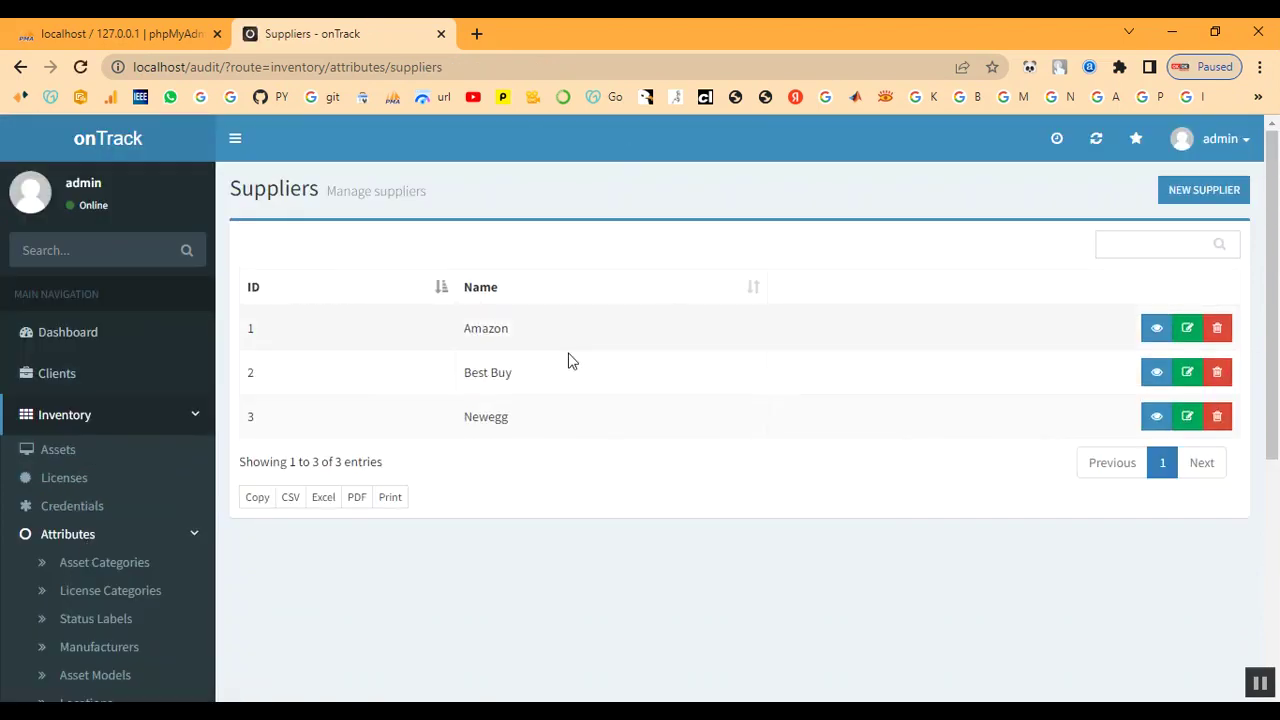
- Start a new supplier named Shop, entering its contact name, phone number and e-mail address
click(1209, 188)
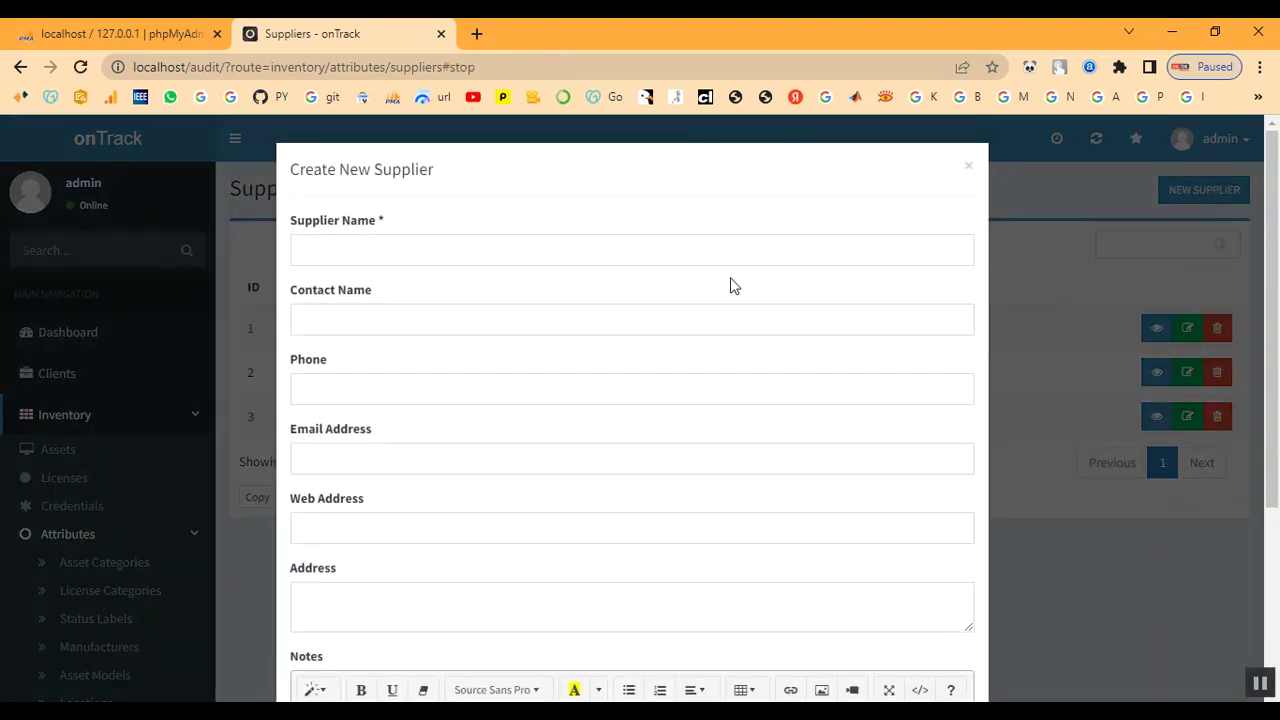
click(348, 256)
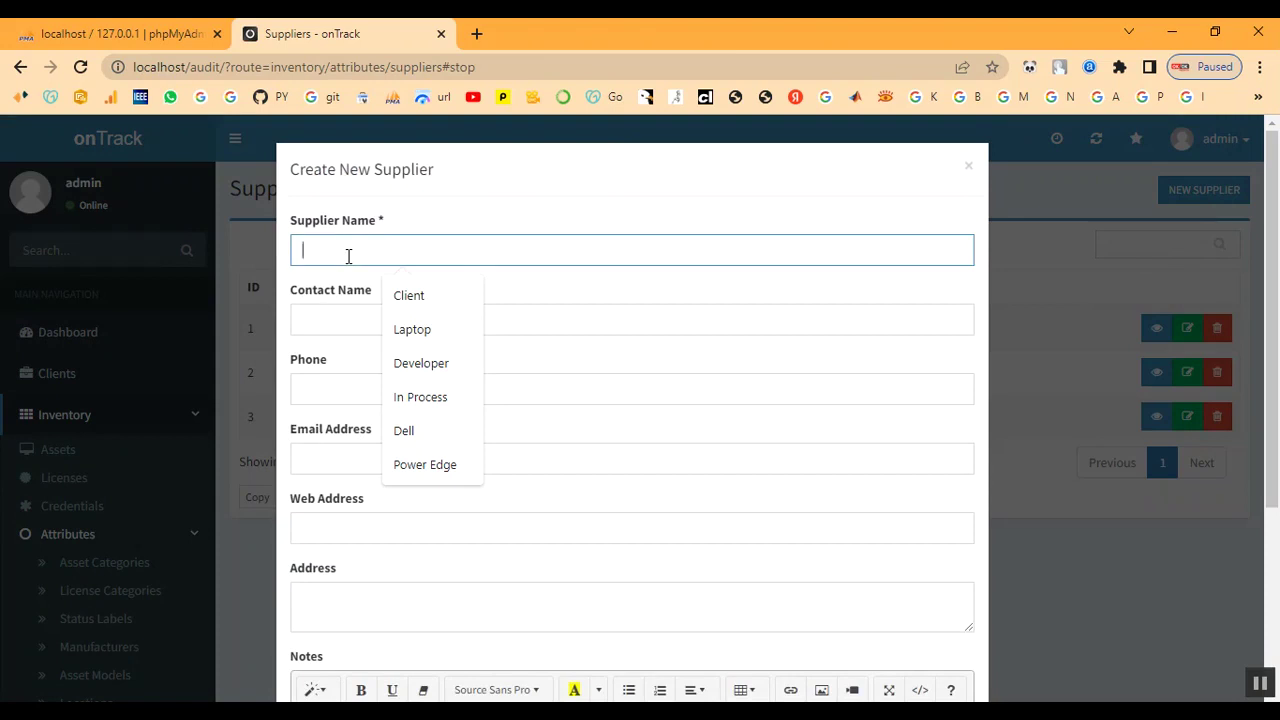
text(Shop)
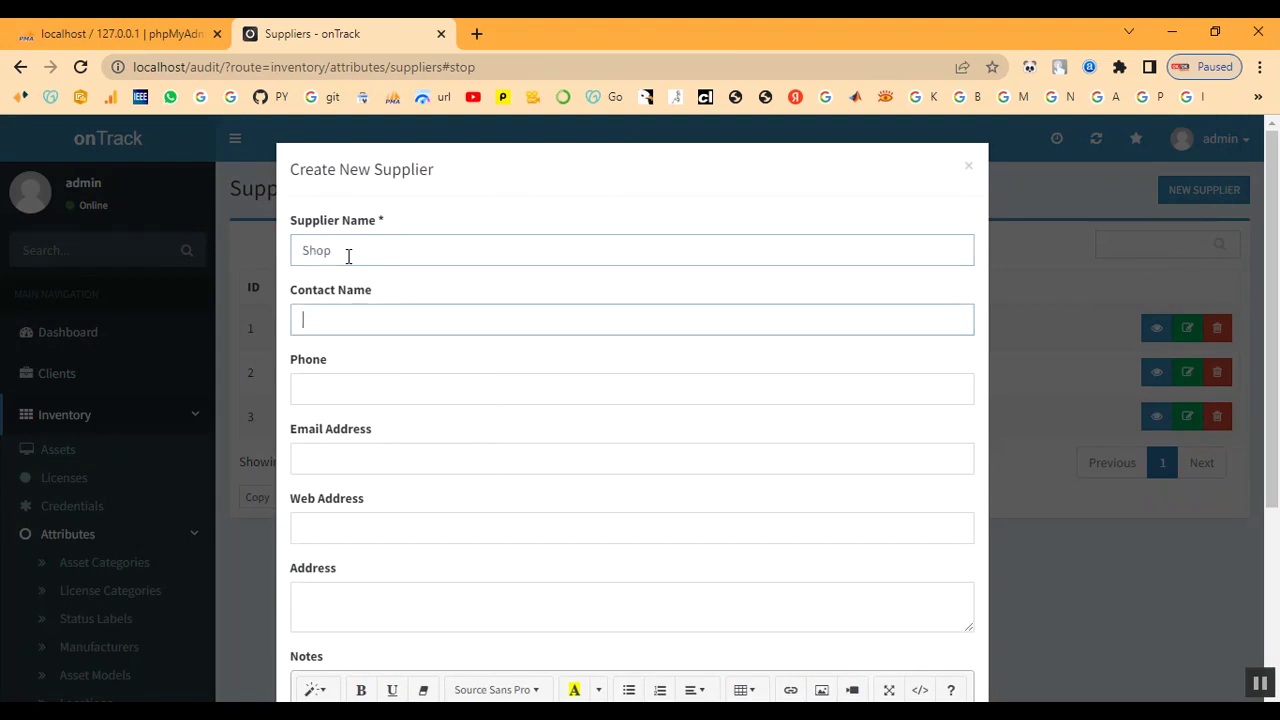
text(Shop)
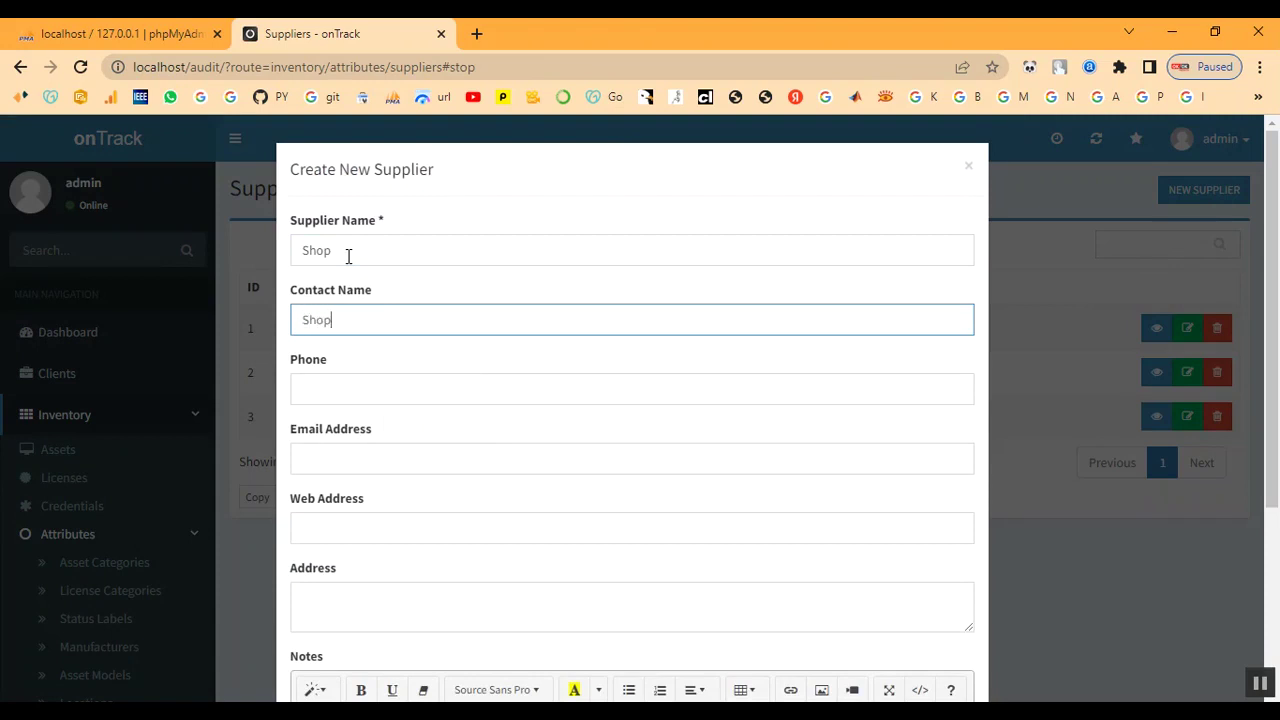
key(Tab)
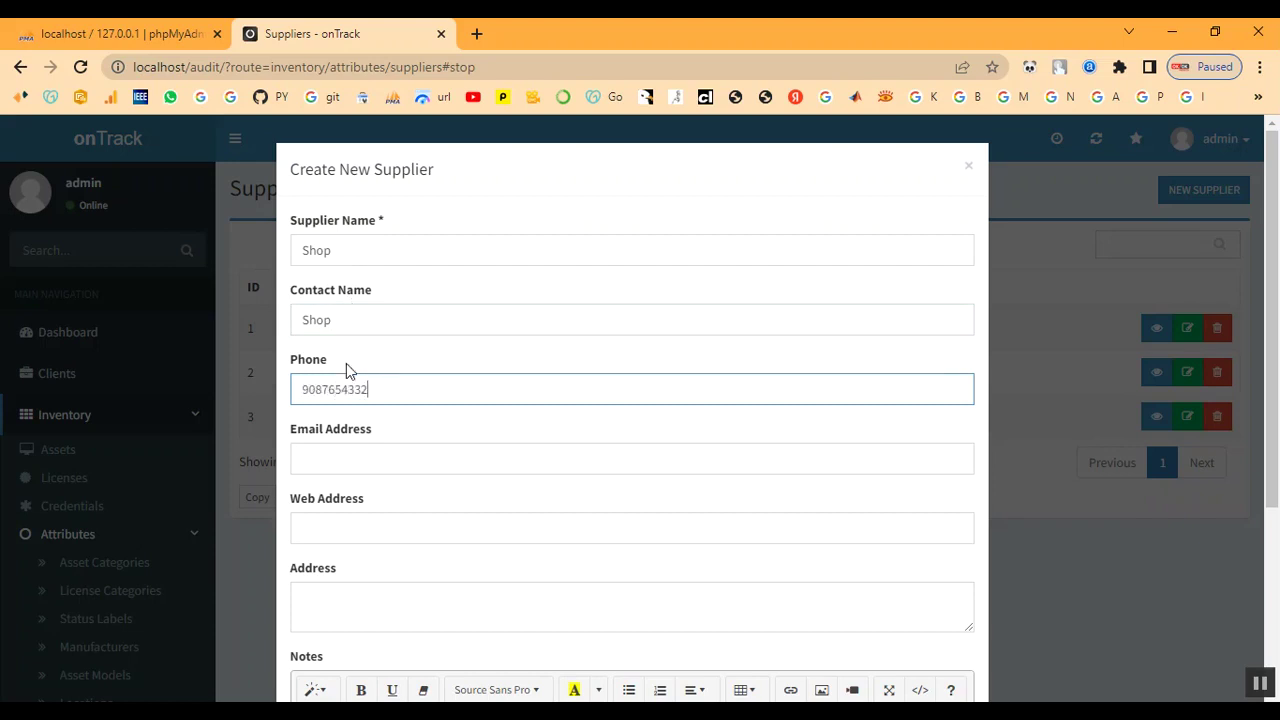
click(340, 444)
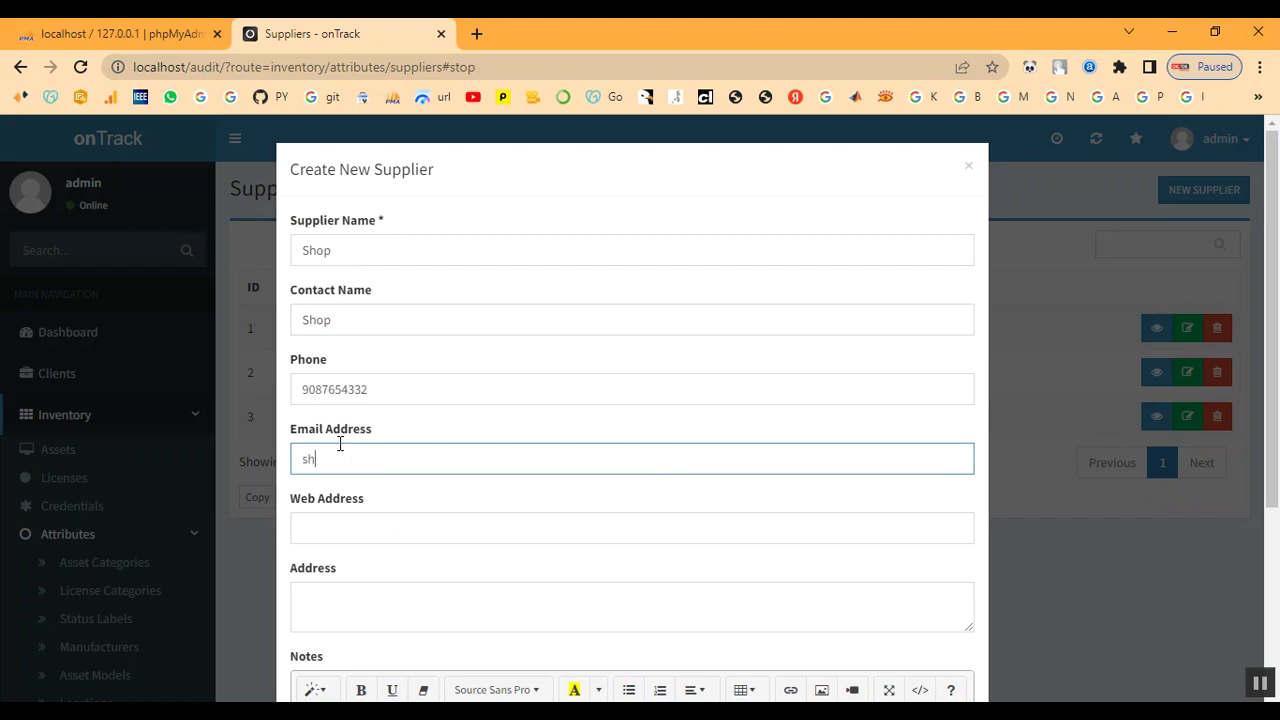
- Add web address shop.com, the street address and notes 'SHOP', then create the supplier
key(Tab)
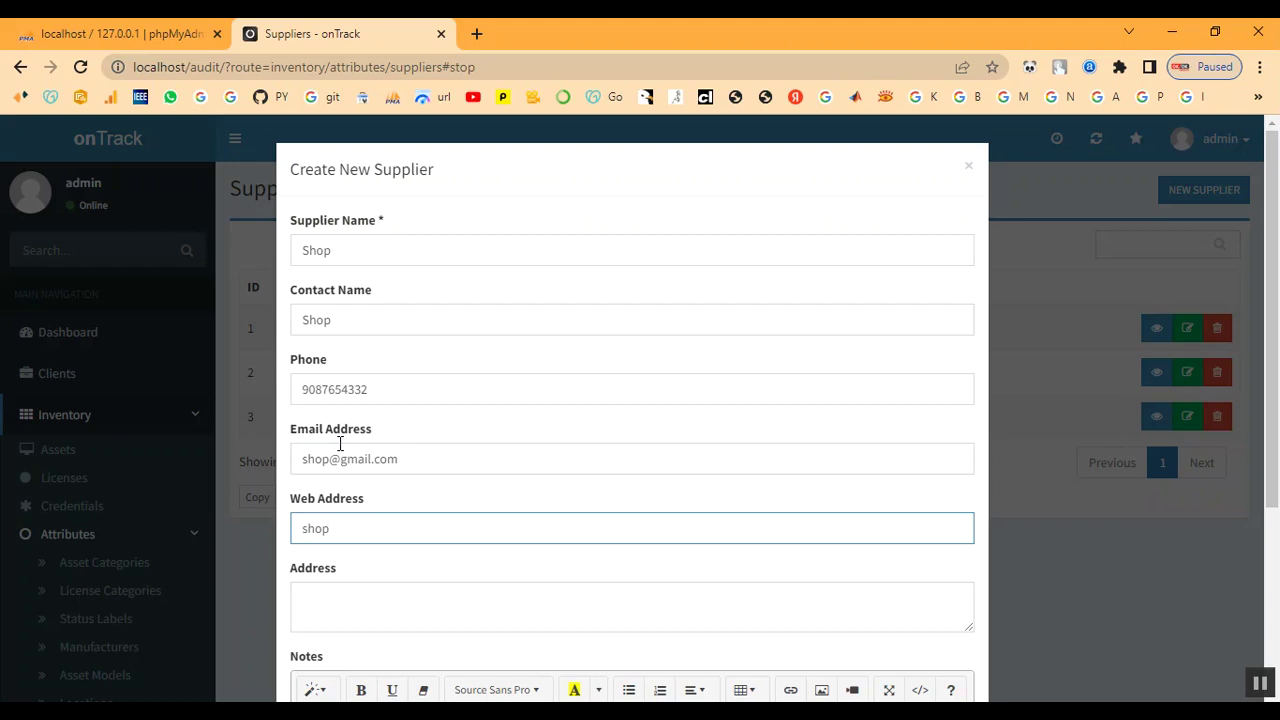
text(shop.com)
key(Tab)
text(chenna)
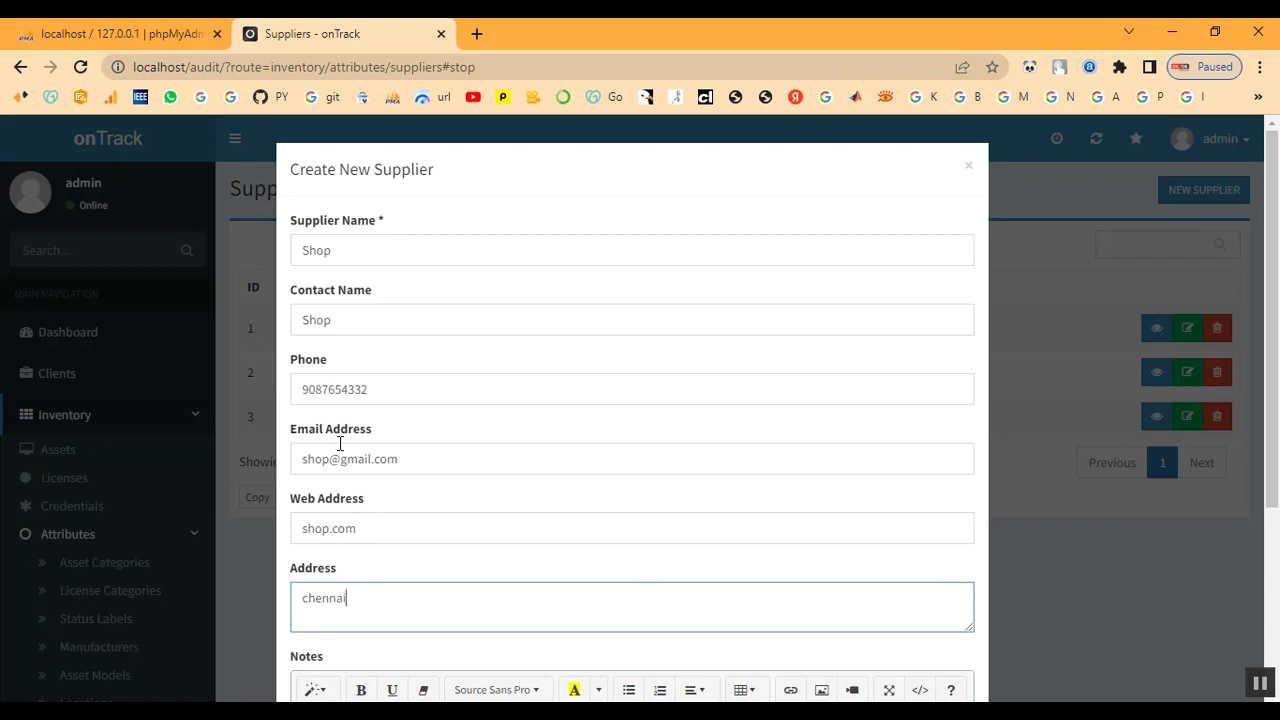
text(i)
key(Tab)
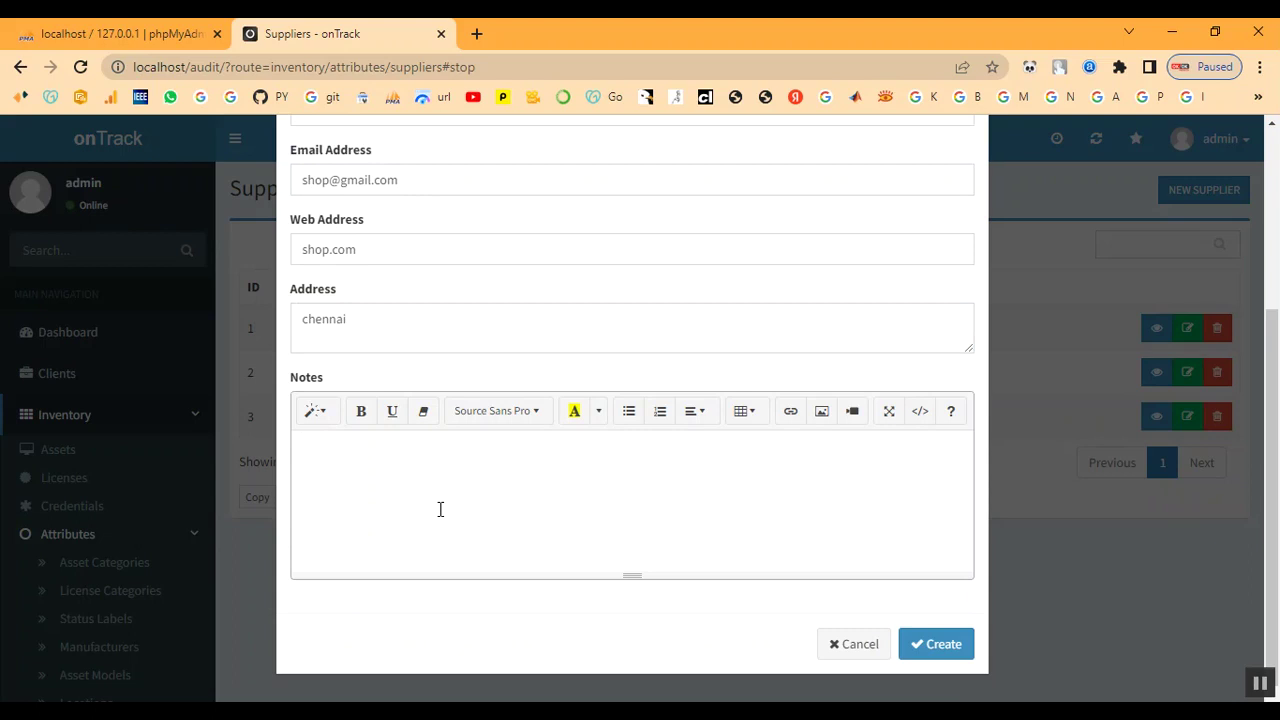
text(SHOP)
click(934, 649)
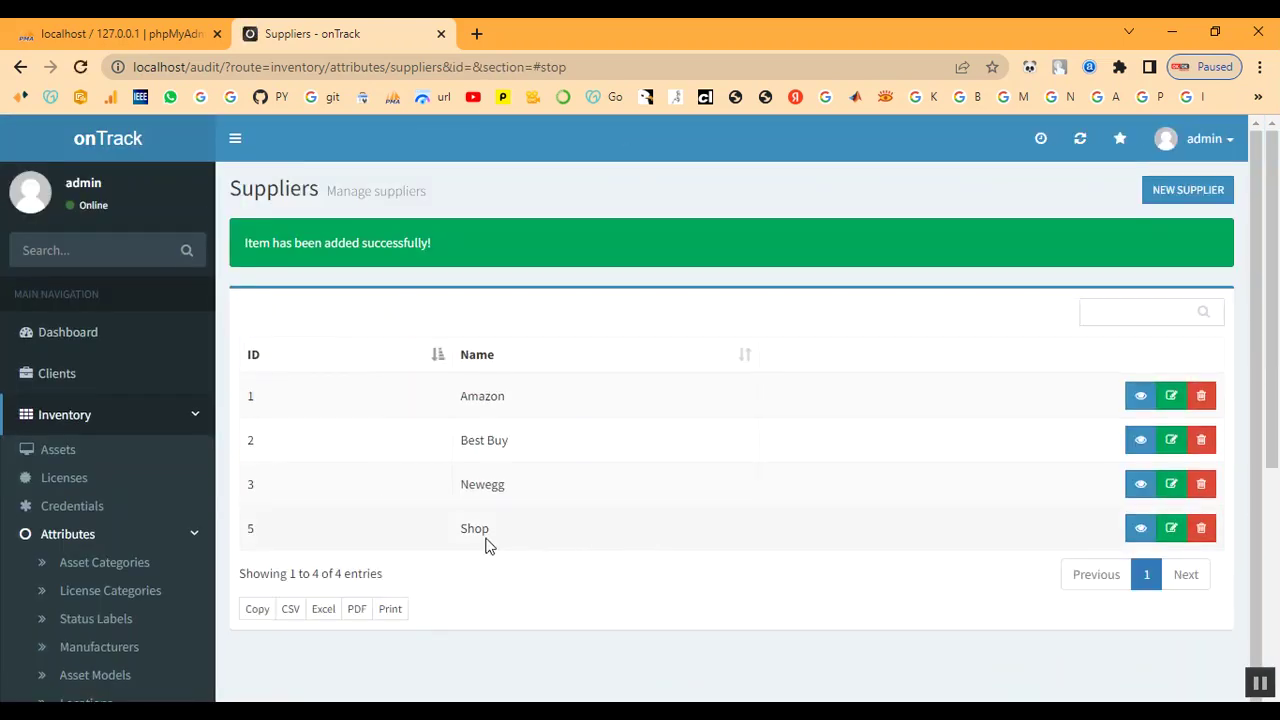
drag(460, 531, 529, 531)
click(471, 580)
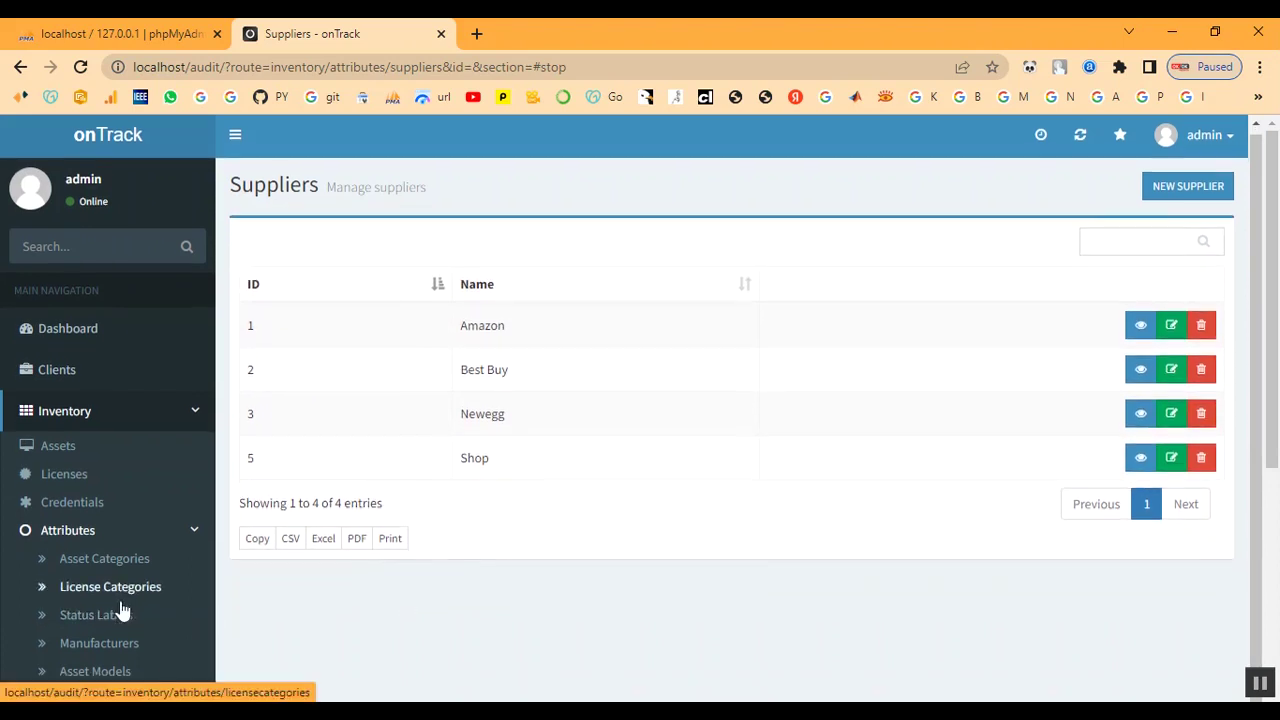
scroll(120, 500, down, 3)
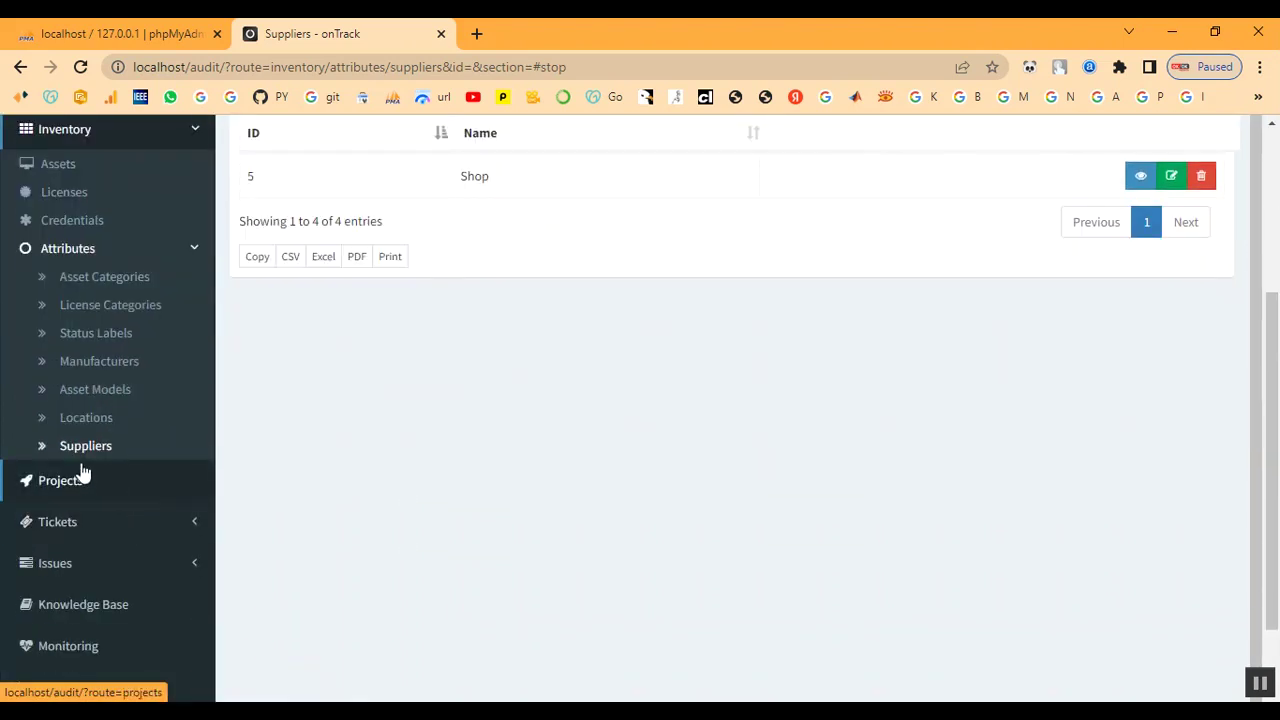
click(191, 256)
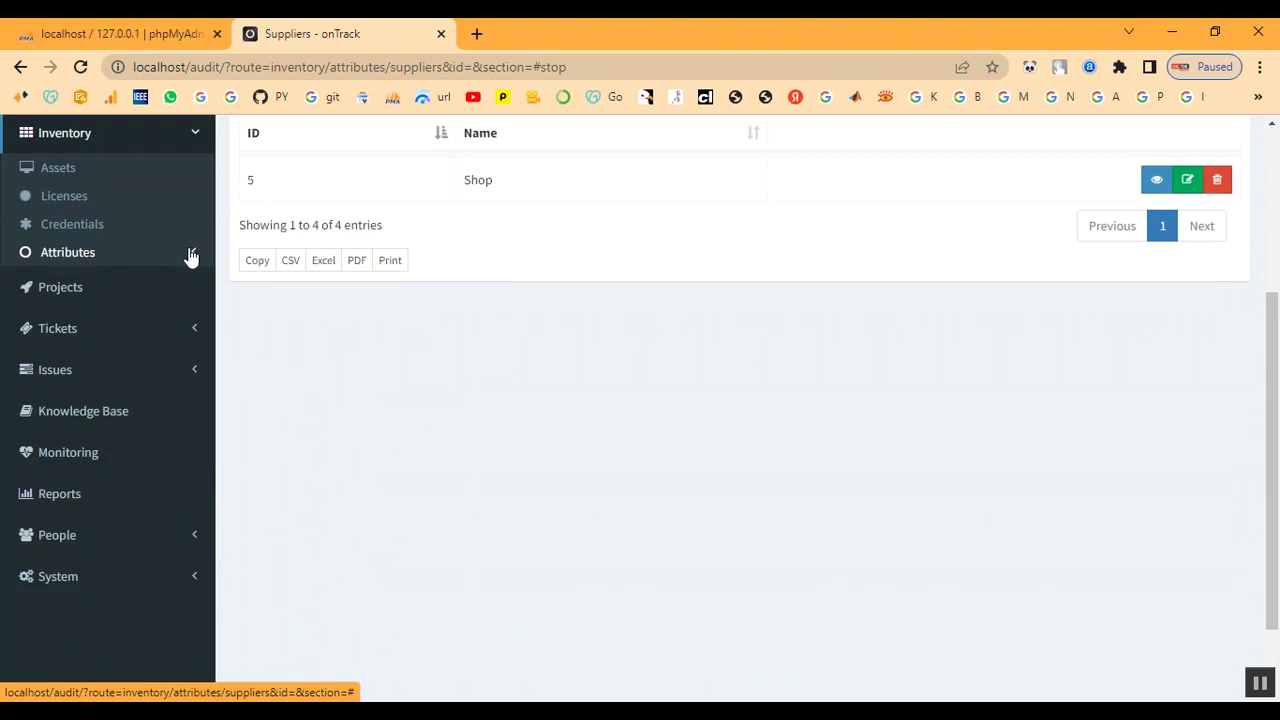
click(79, 207)
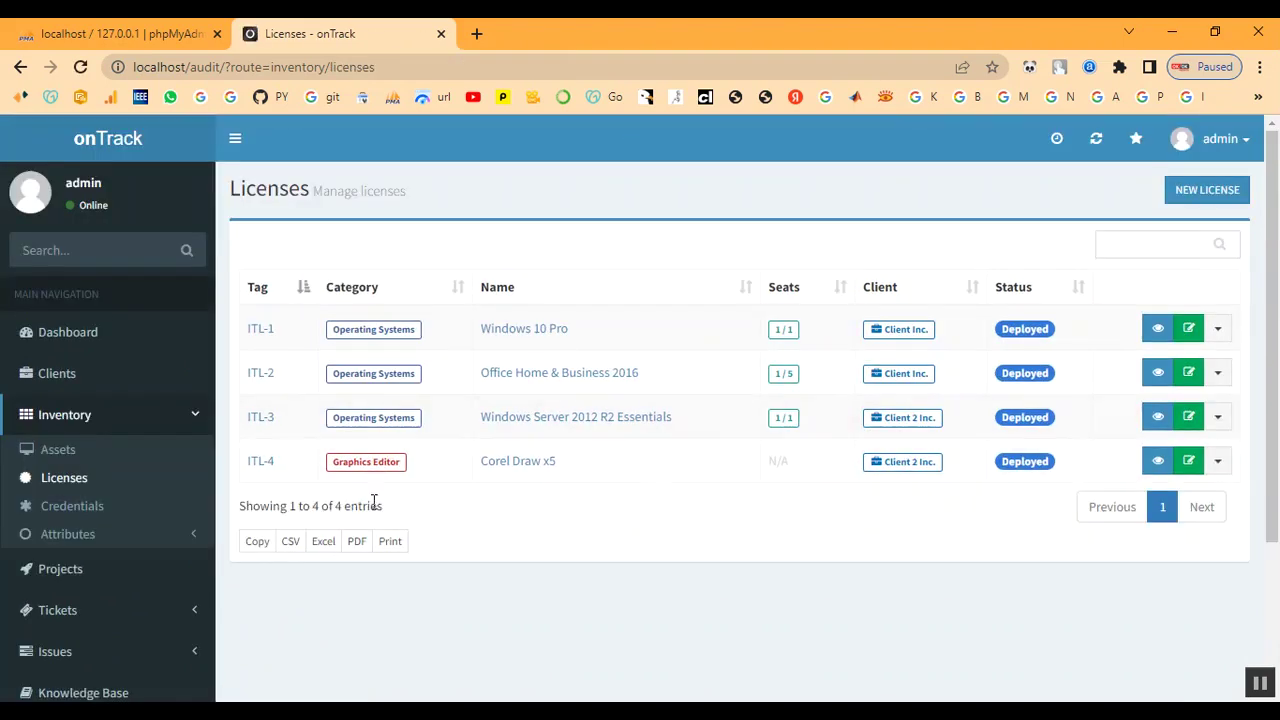
click(1190, 205)
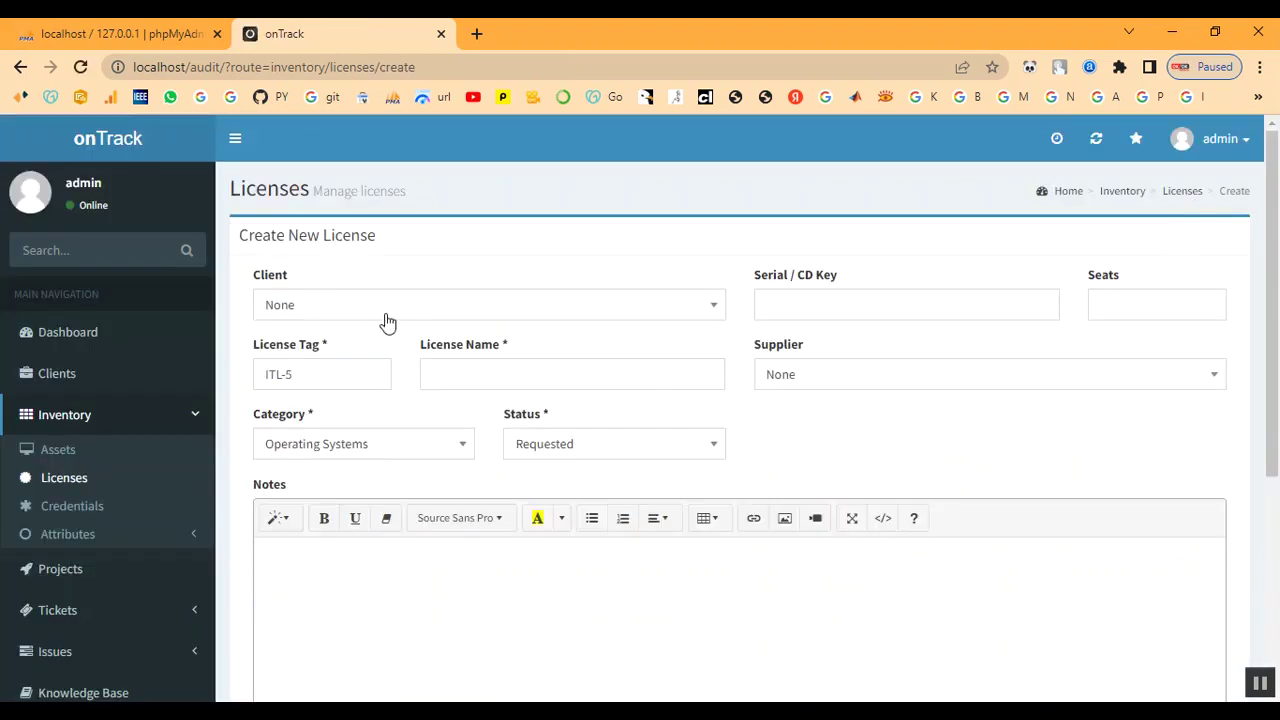
click(381, 310)
click(359, 468)
click(852, 312)
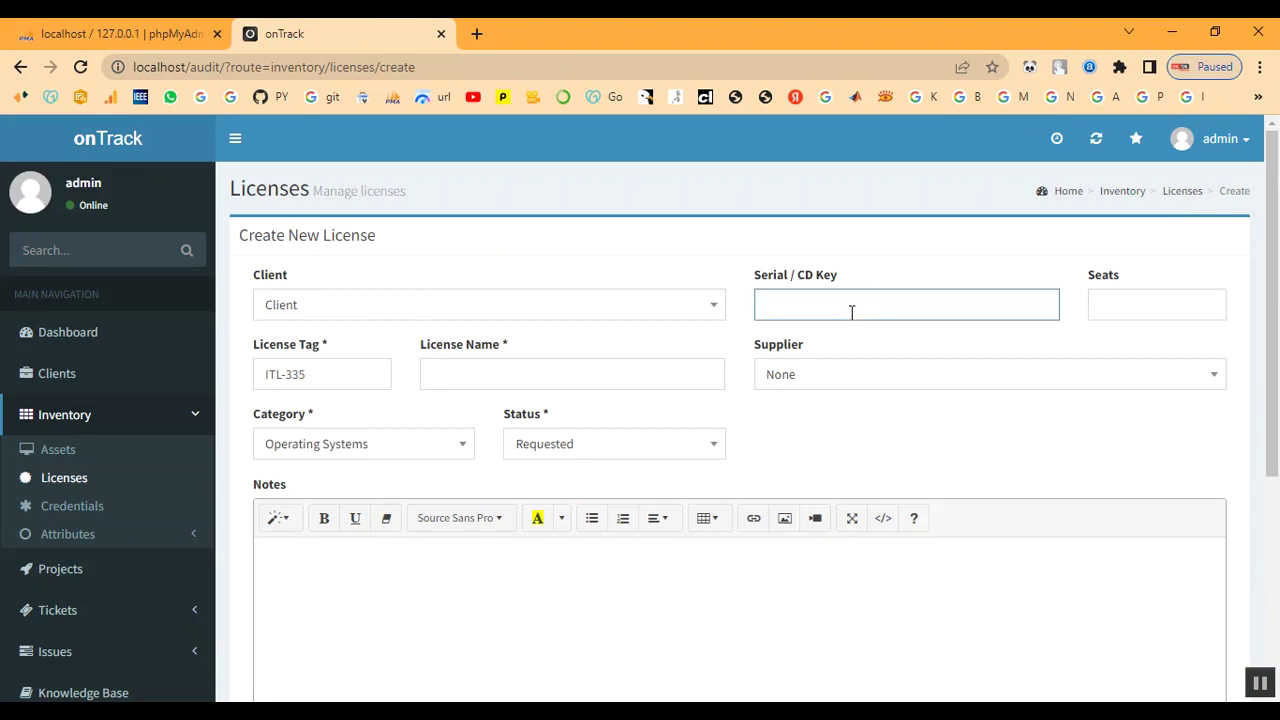
text(C1234)
click(1140, 311)
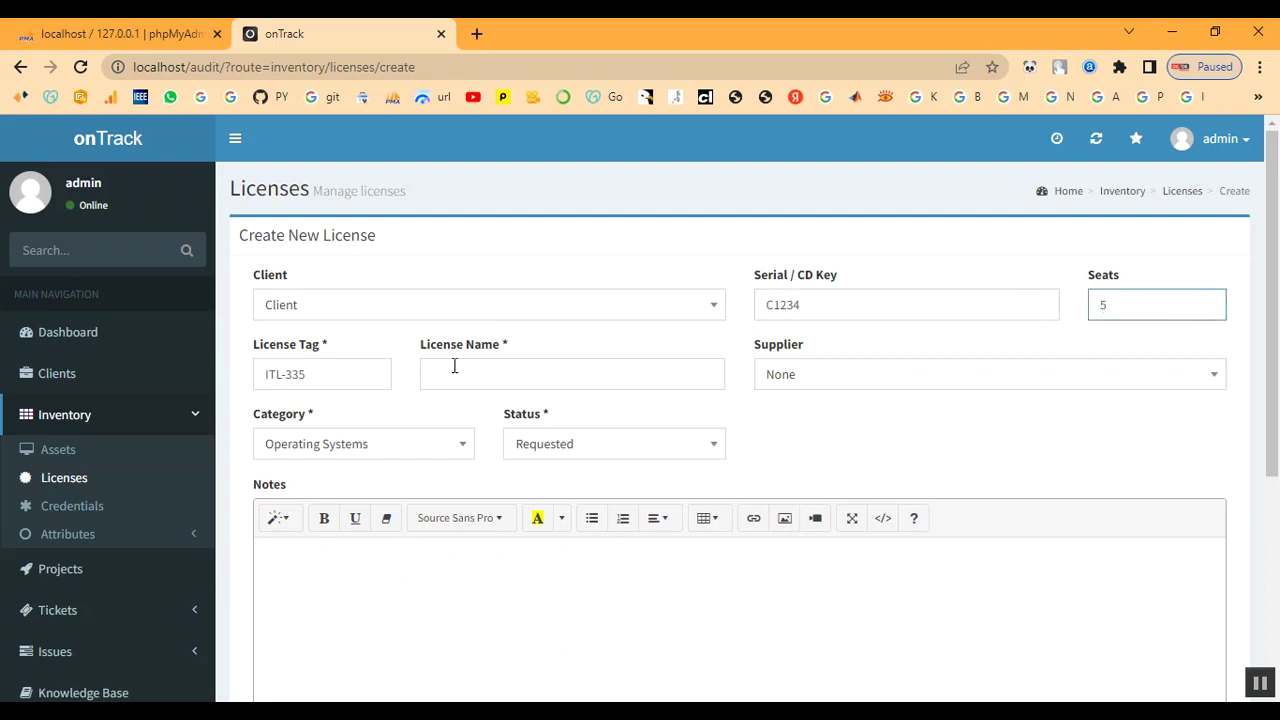
- Enter 'License' as the license name
click(323, 374)
click(472, 372)
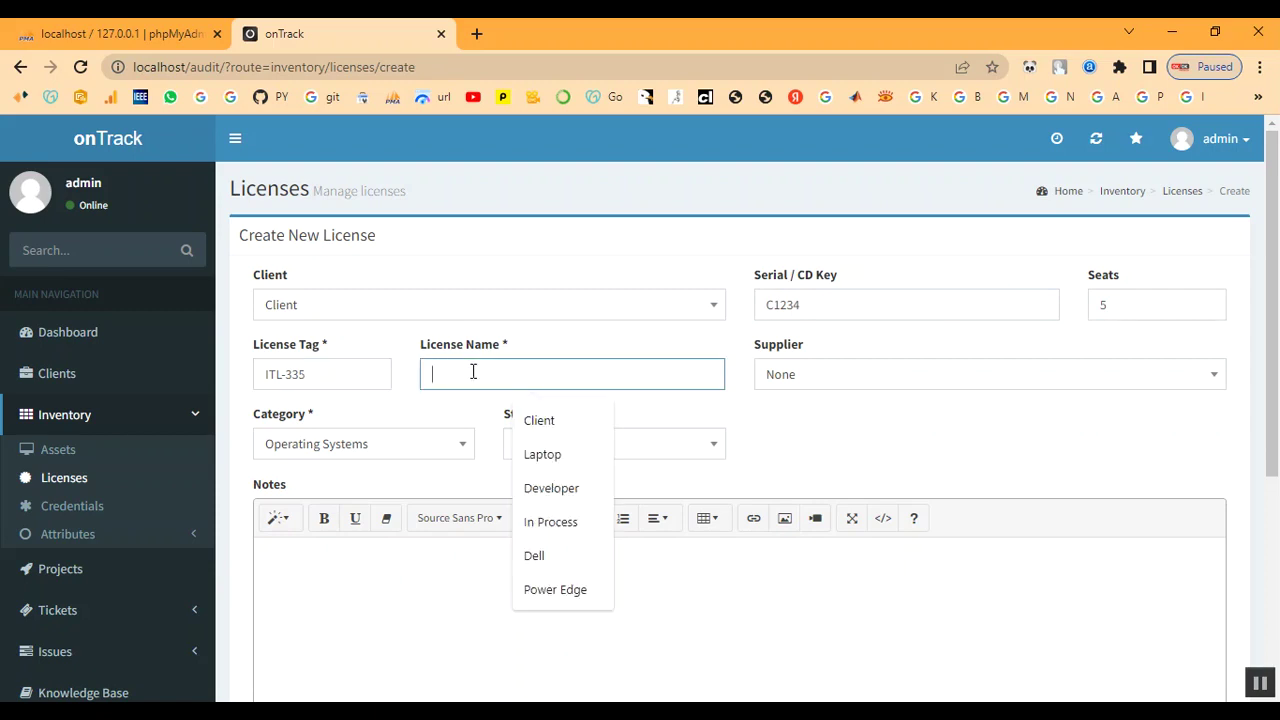
text(Li)
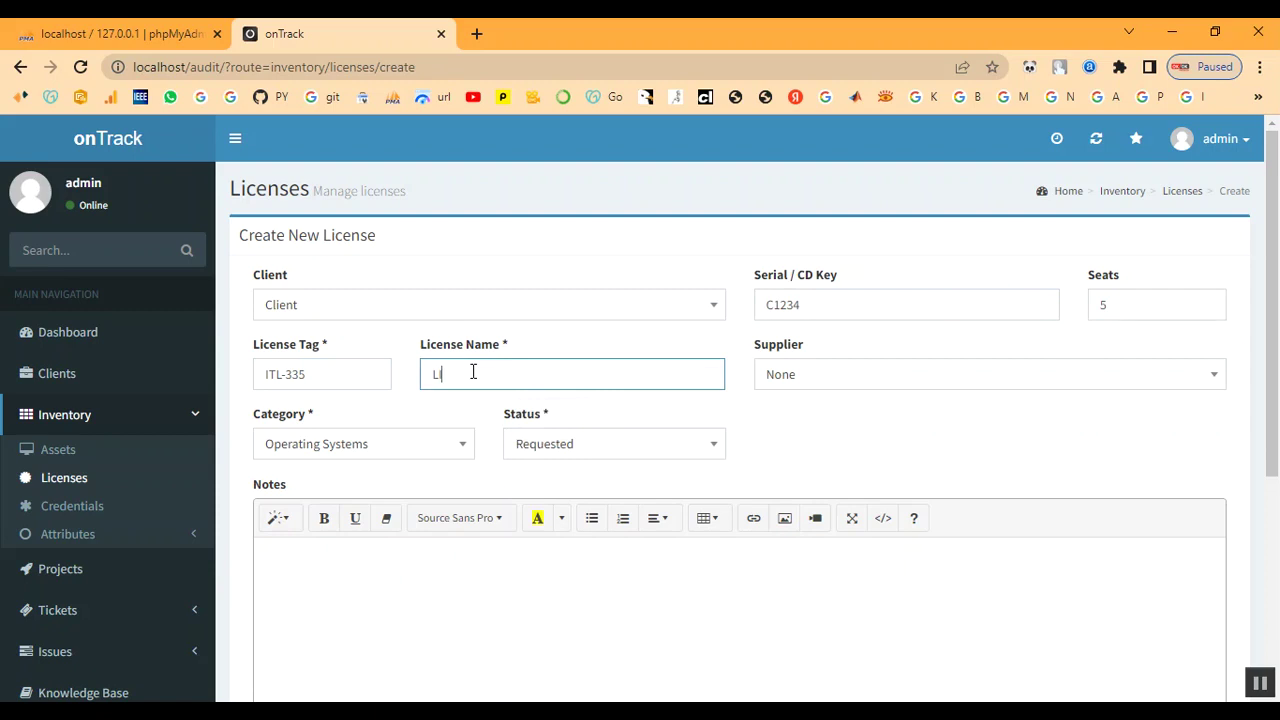
key(BackSpace)
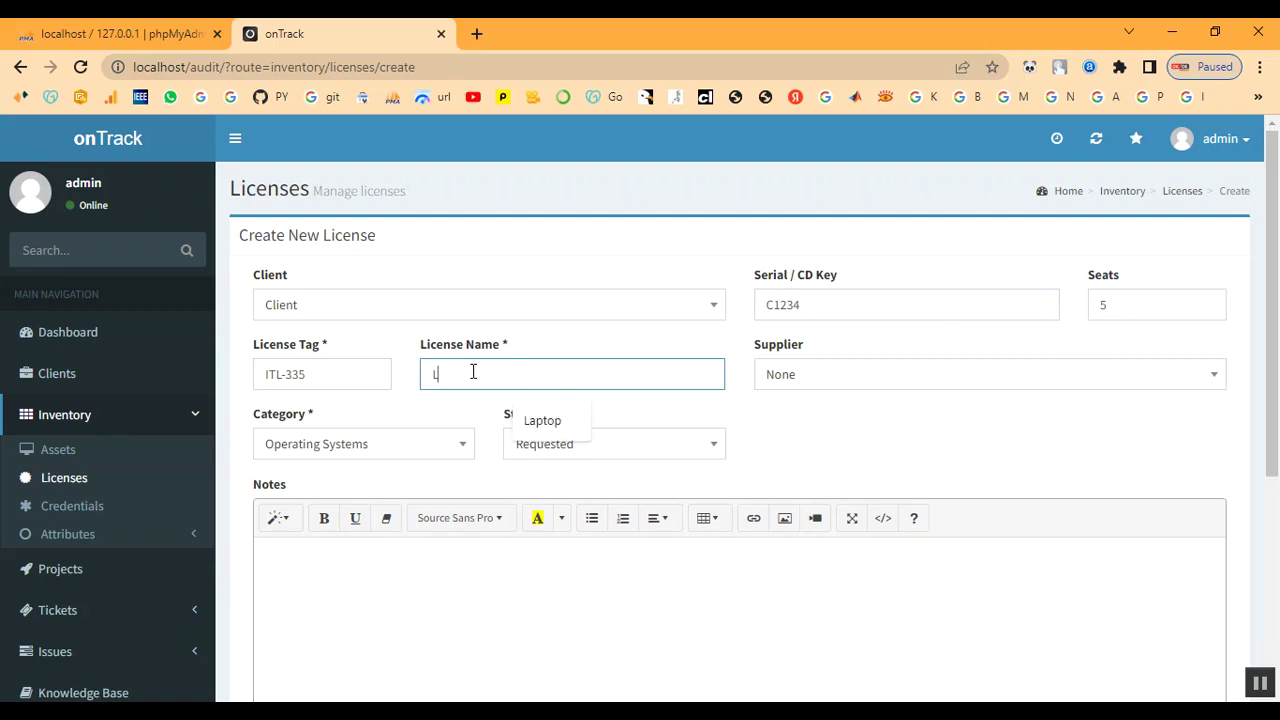
text(i)
key(BackSpace)
text(icen)
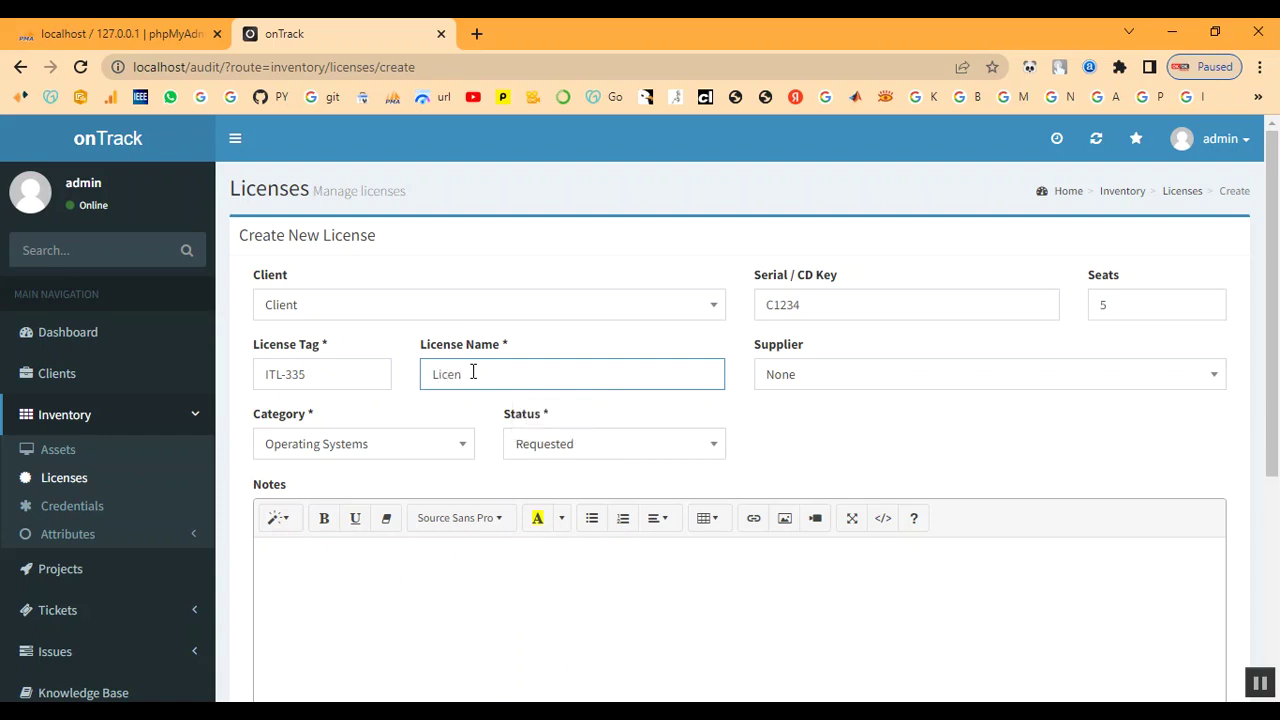
text(se)
- Set supplier Shop, category Developer and status In Process
click(838, 385)
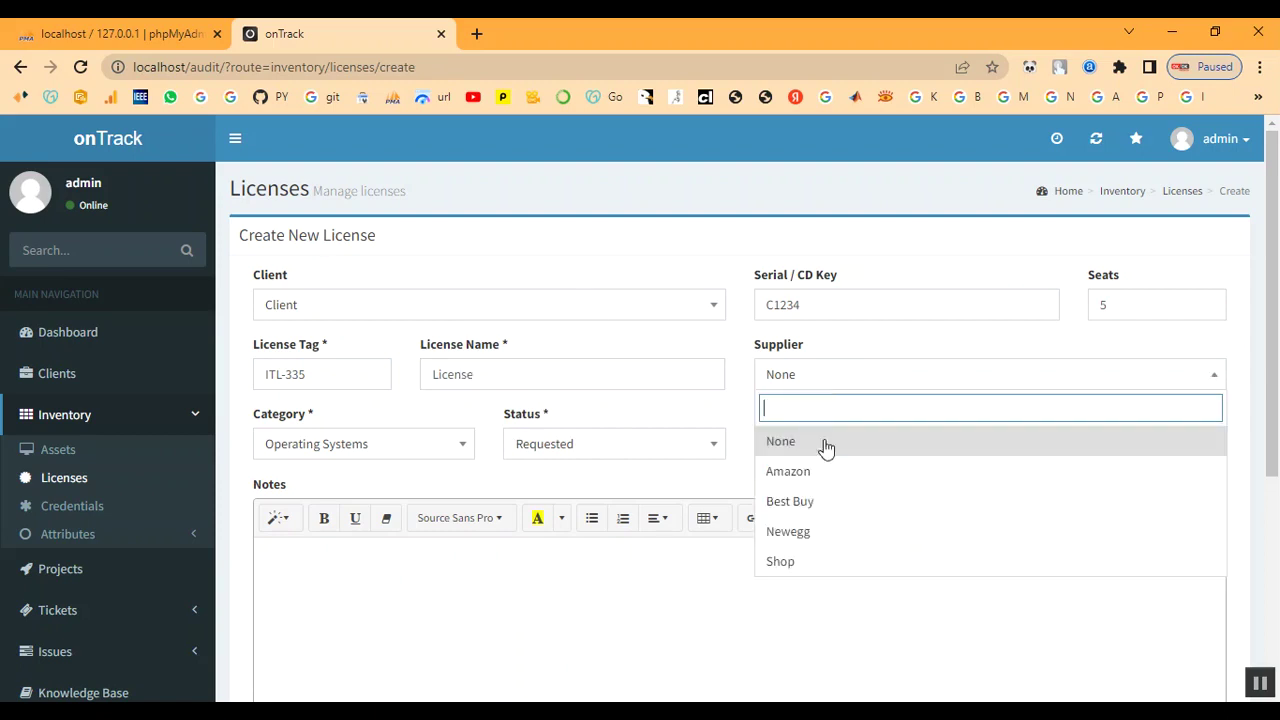
click(811, 563)
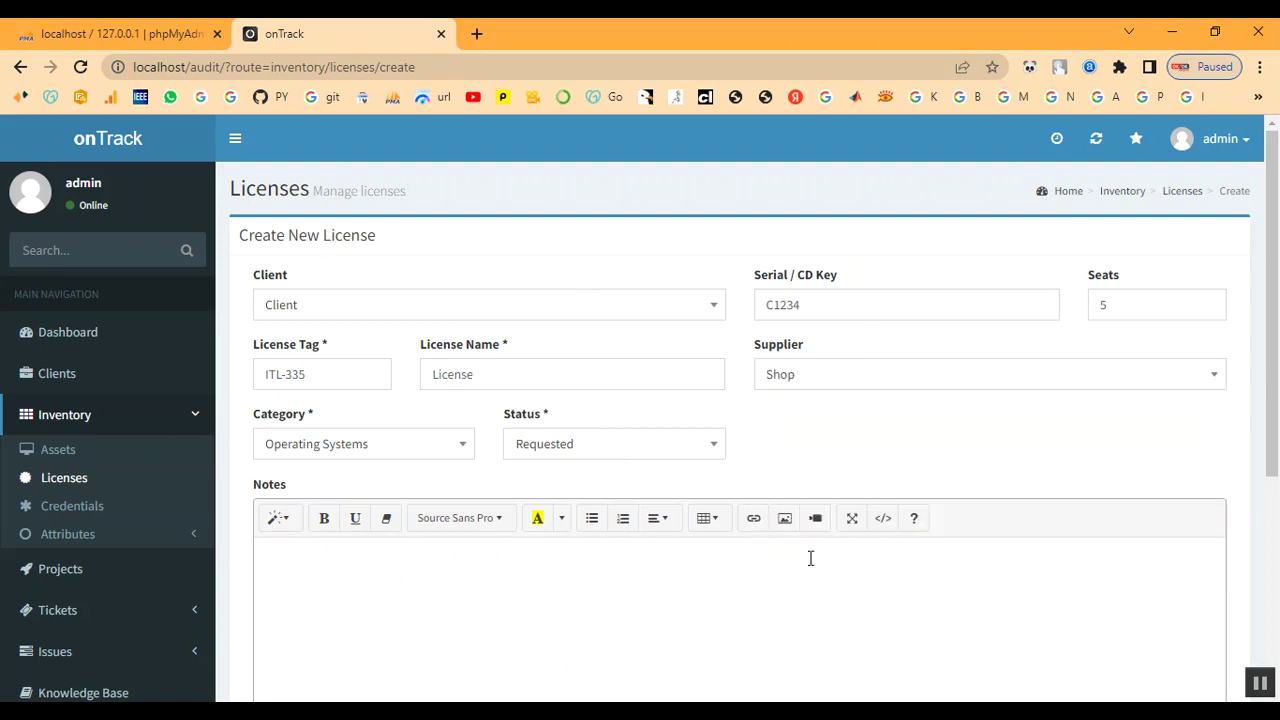
click(366, 449)
click(326, 634)
click(547, 451)
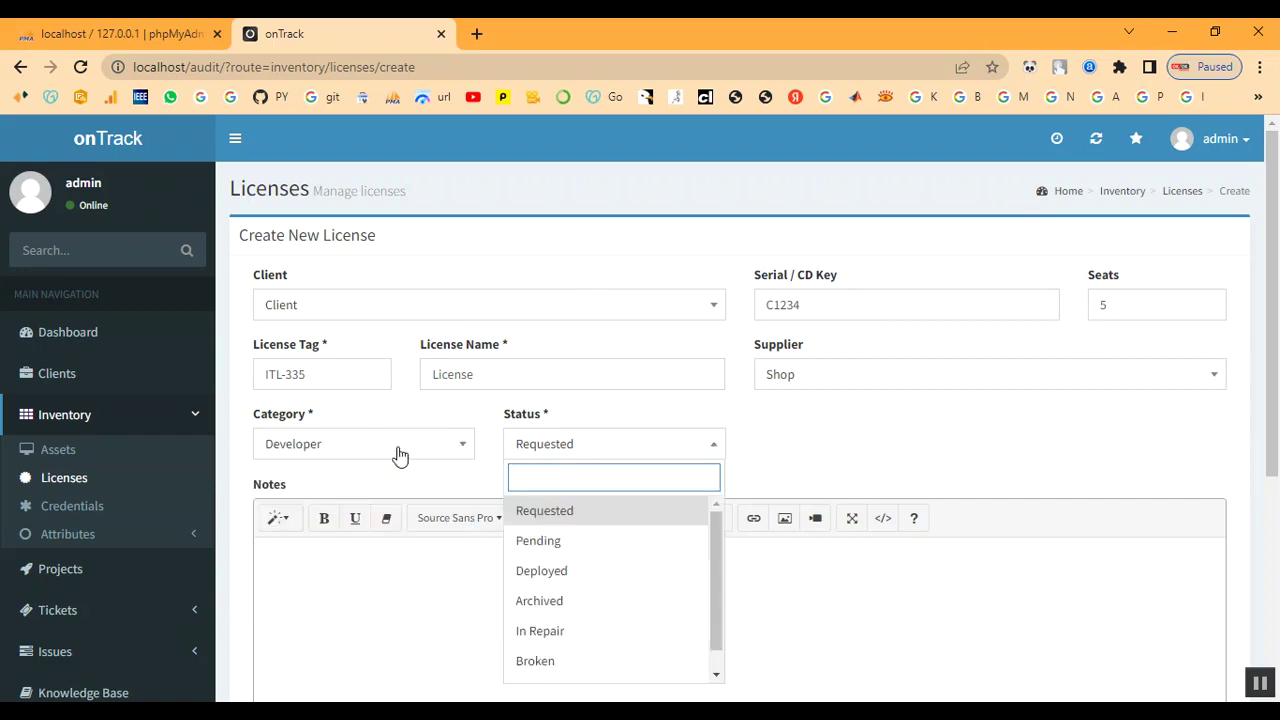
click(397, 451)
click(559, 453)
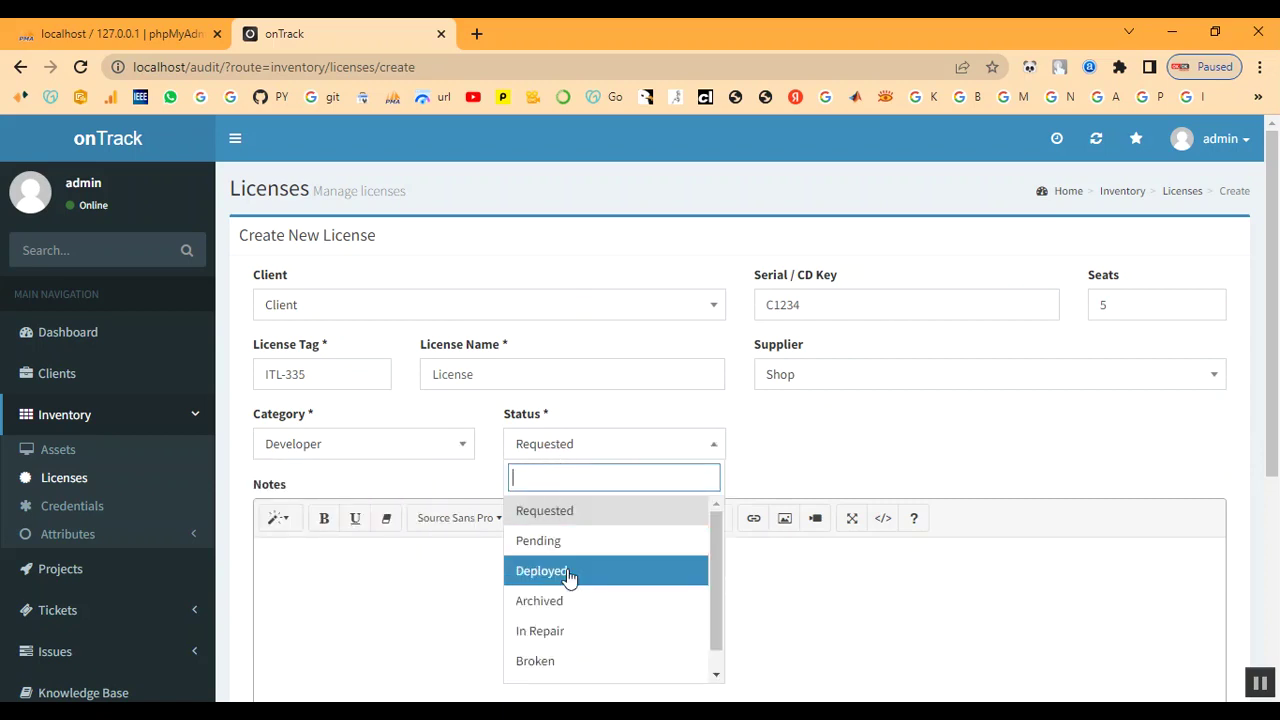
scroll(580, 638, down, 1)
click(586, 670)
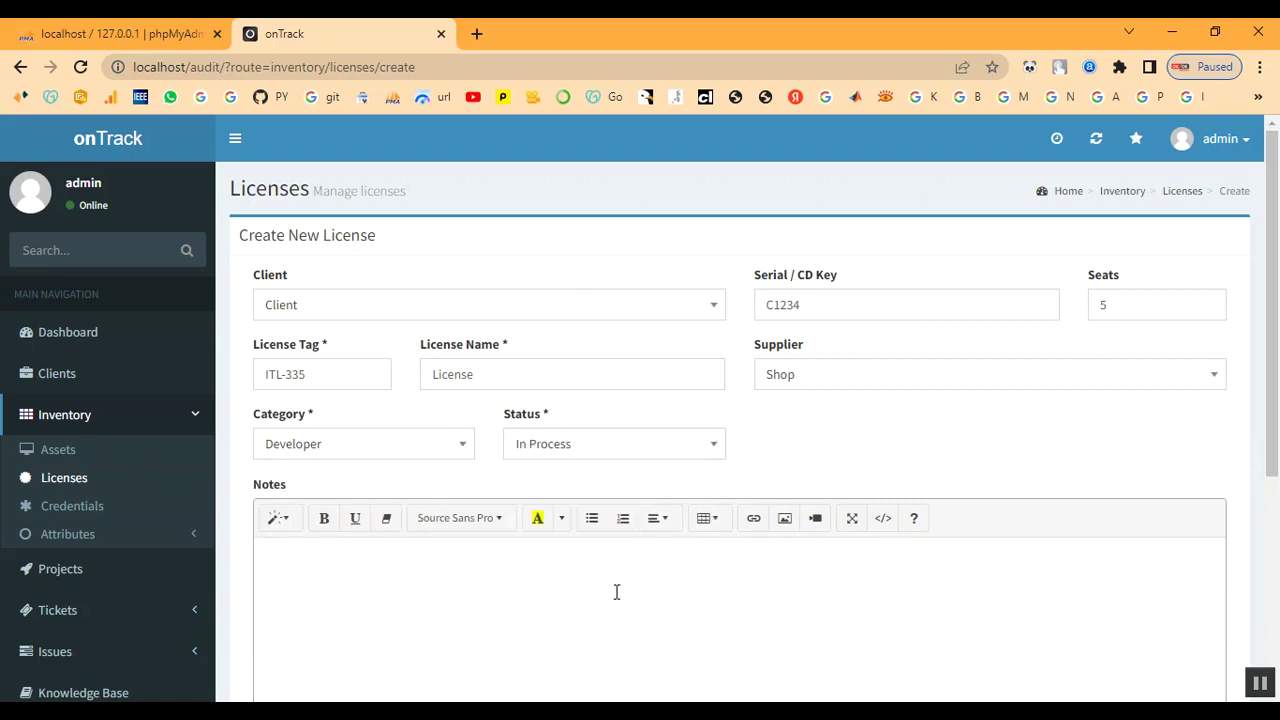
scroll(537, 507, down, 1)
scroll(454, 489, down, 3)
scroll(451, 486, up, 2)
- Add the note 'License' and create the license
click(387, 484)
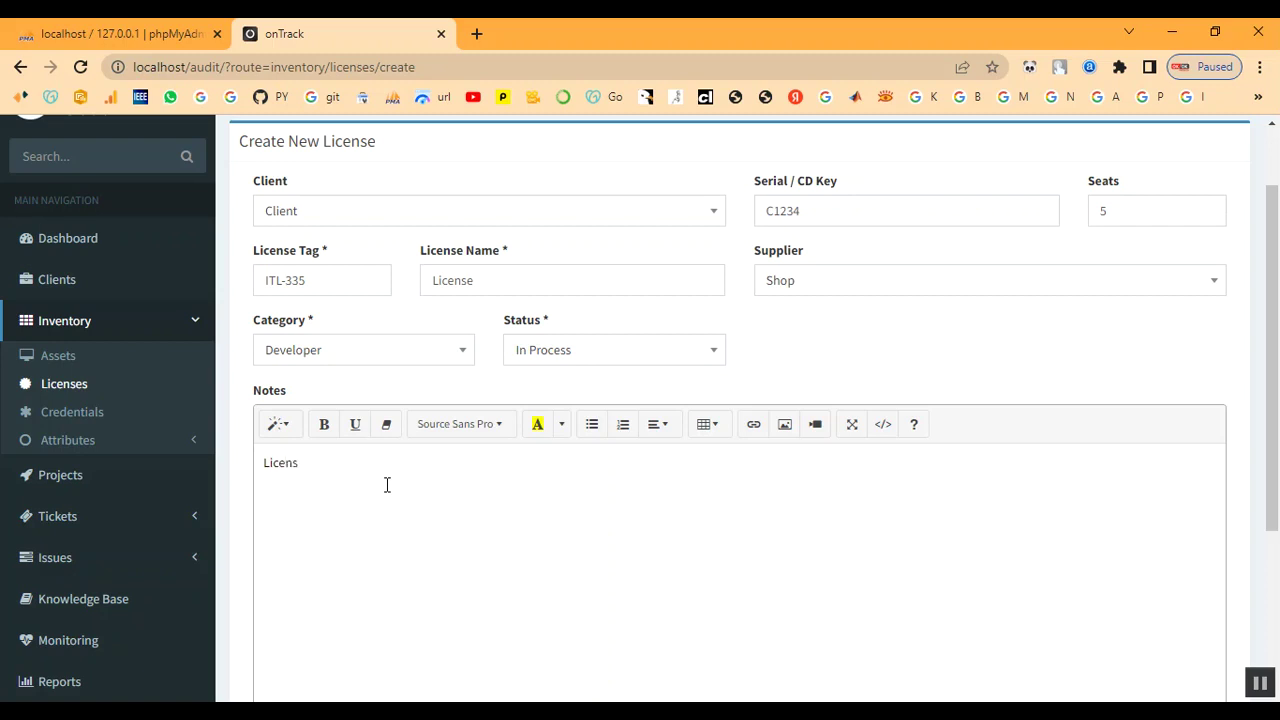
scroll(400, 490, down, 3)
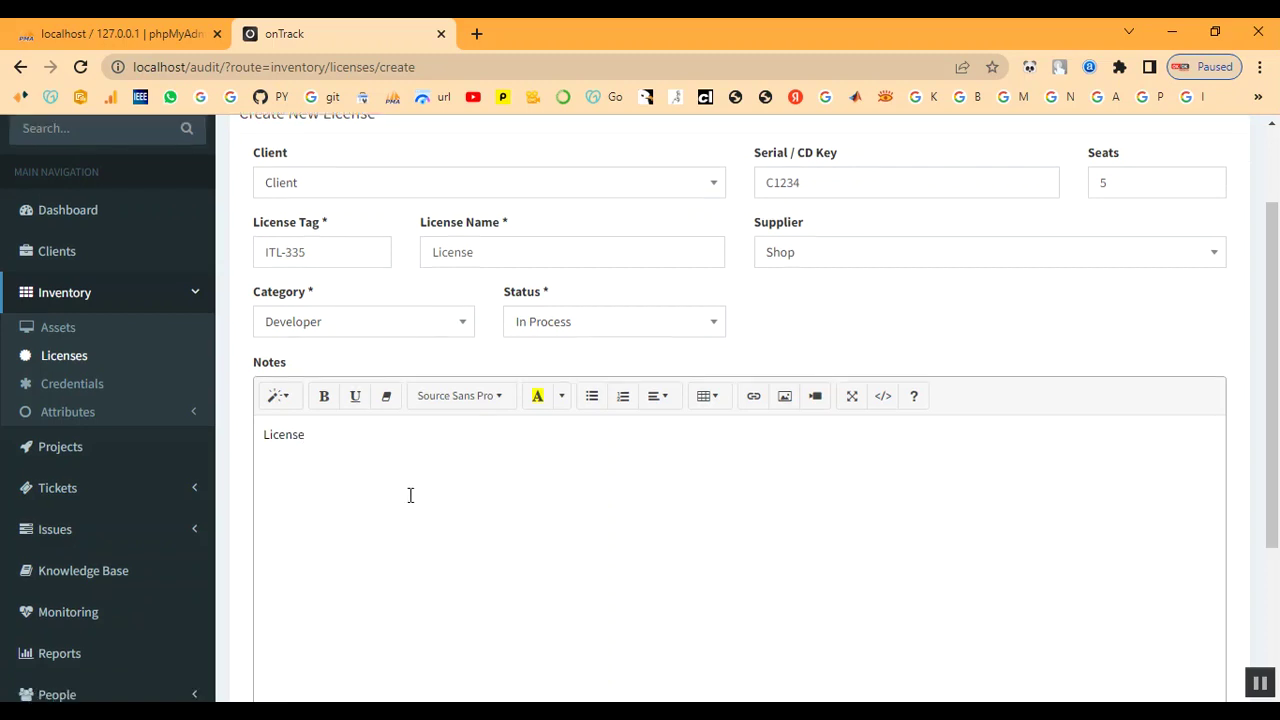
click(320, 611)
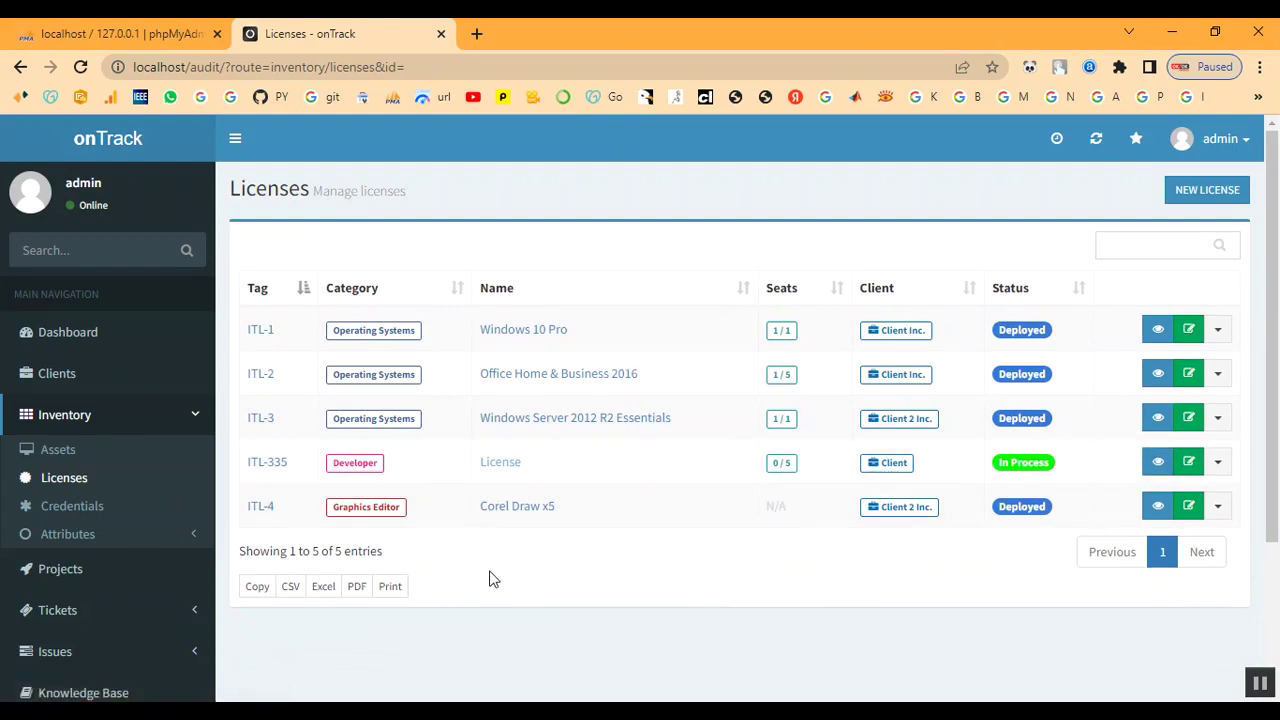
- Begin a new asset for client Client and name it 'Laptop'
click(52, 447)
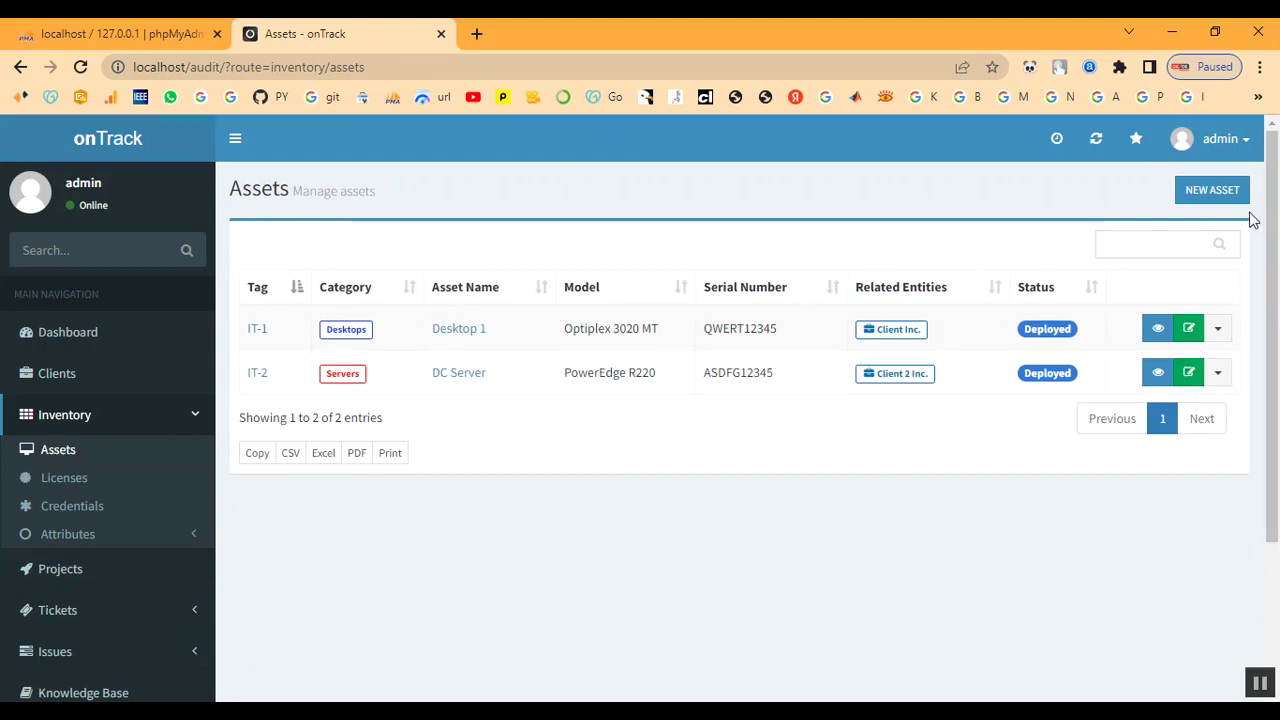
click(1216, 198)
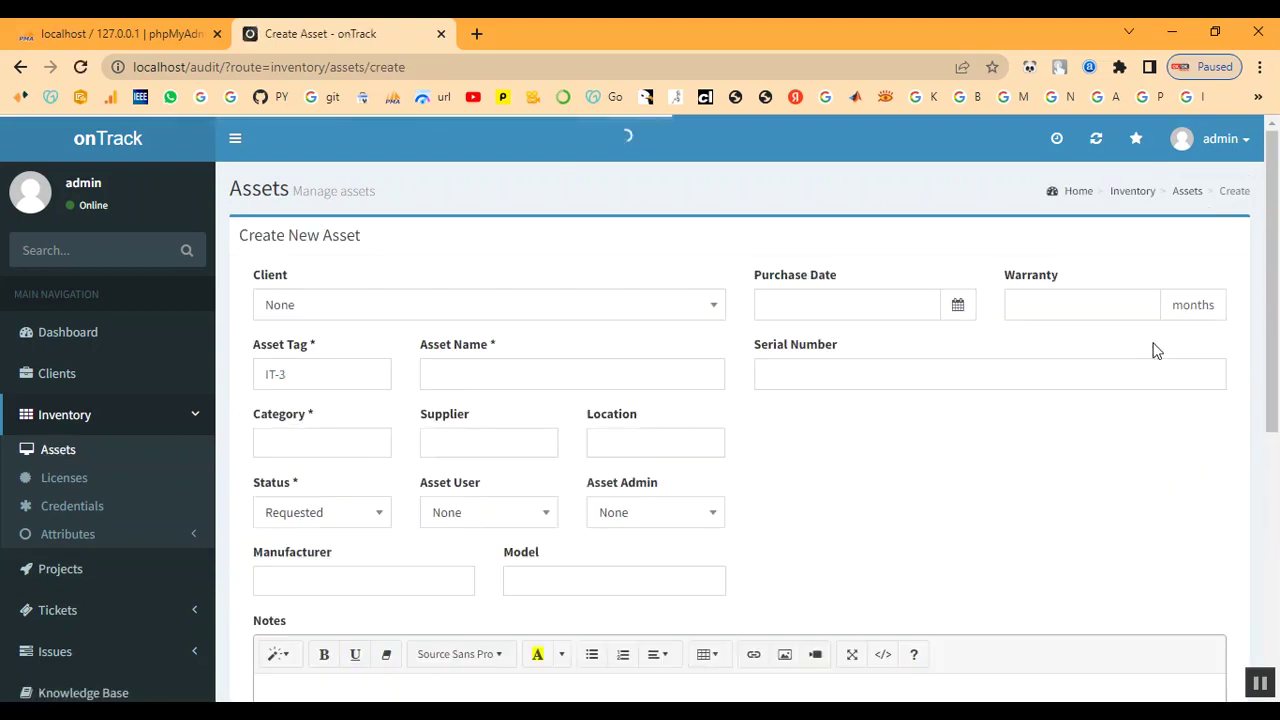
click(515, 318)
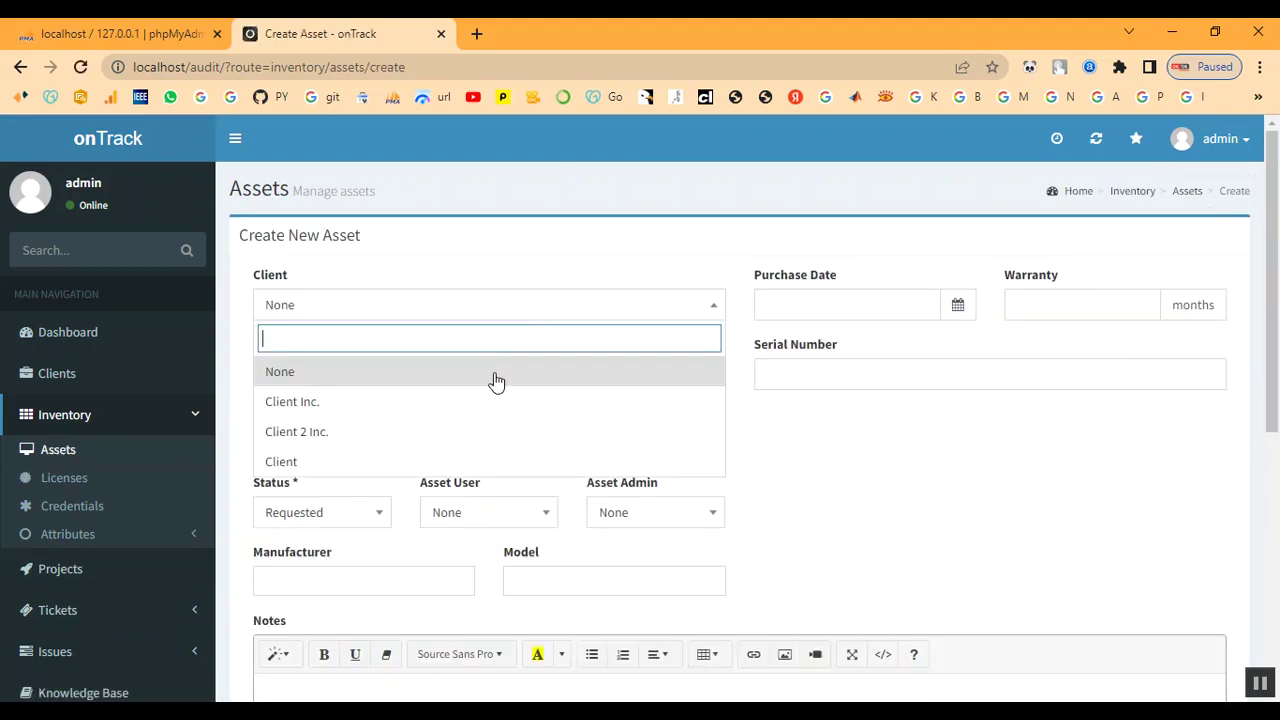
click(445, 459)
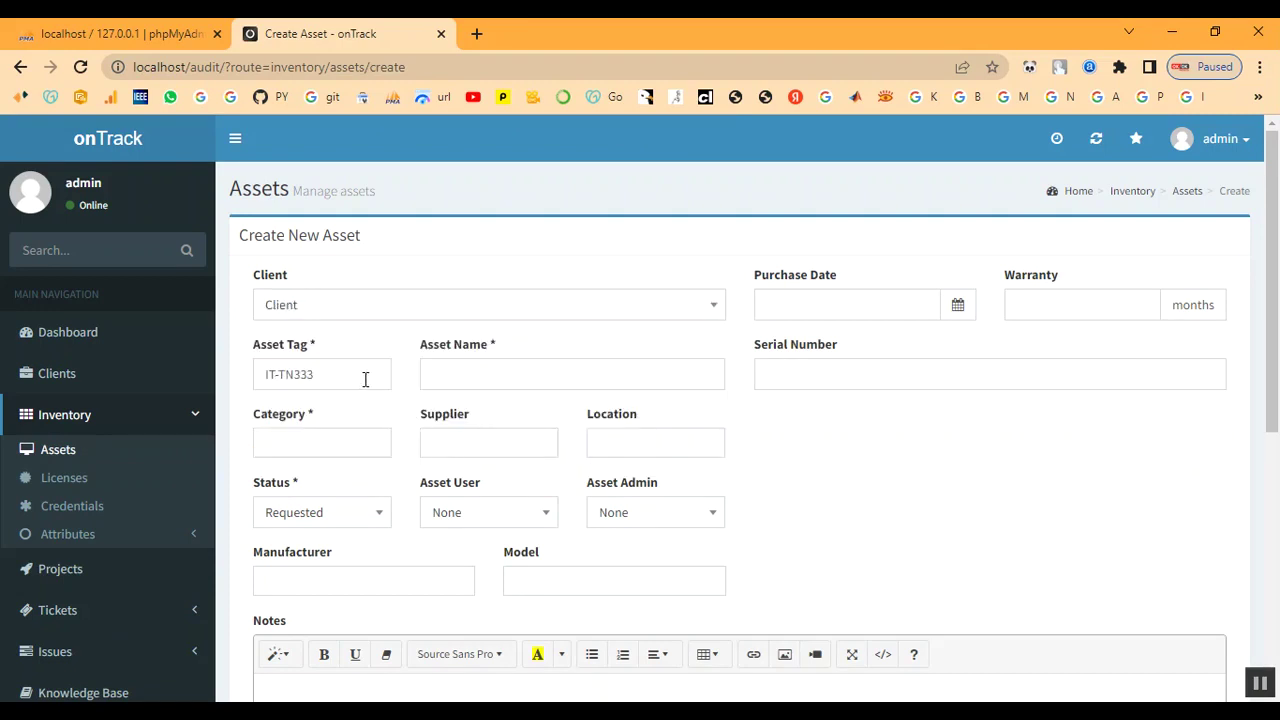
click(480, 379)
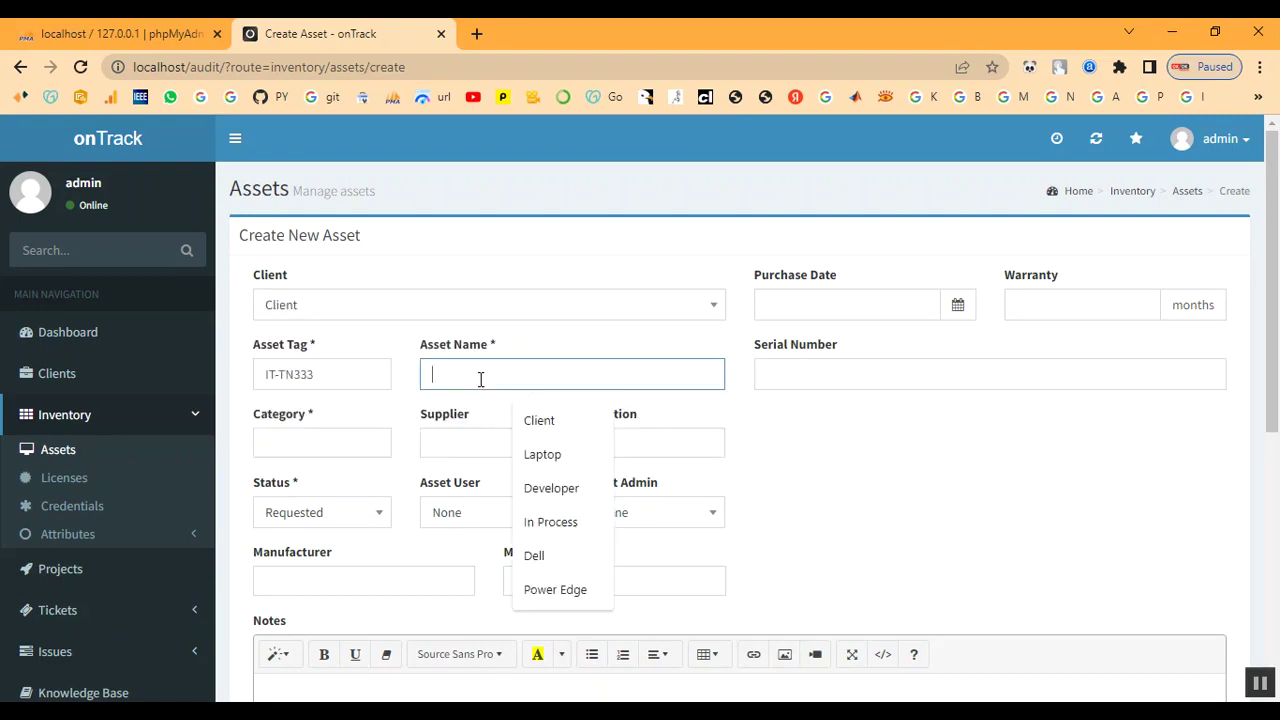
text(L)
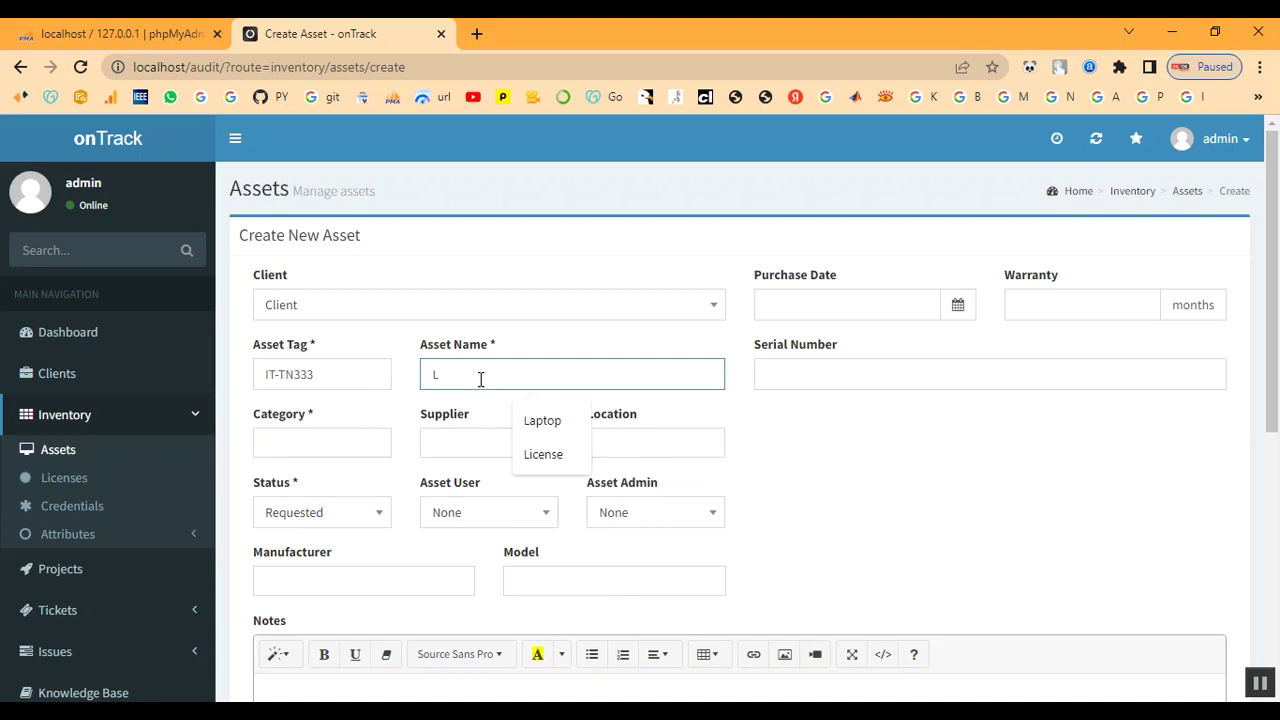
text(A)
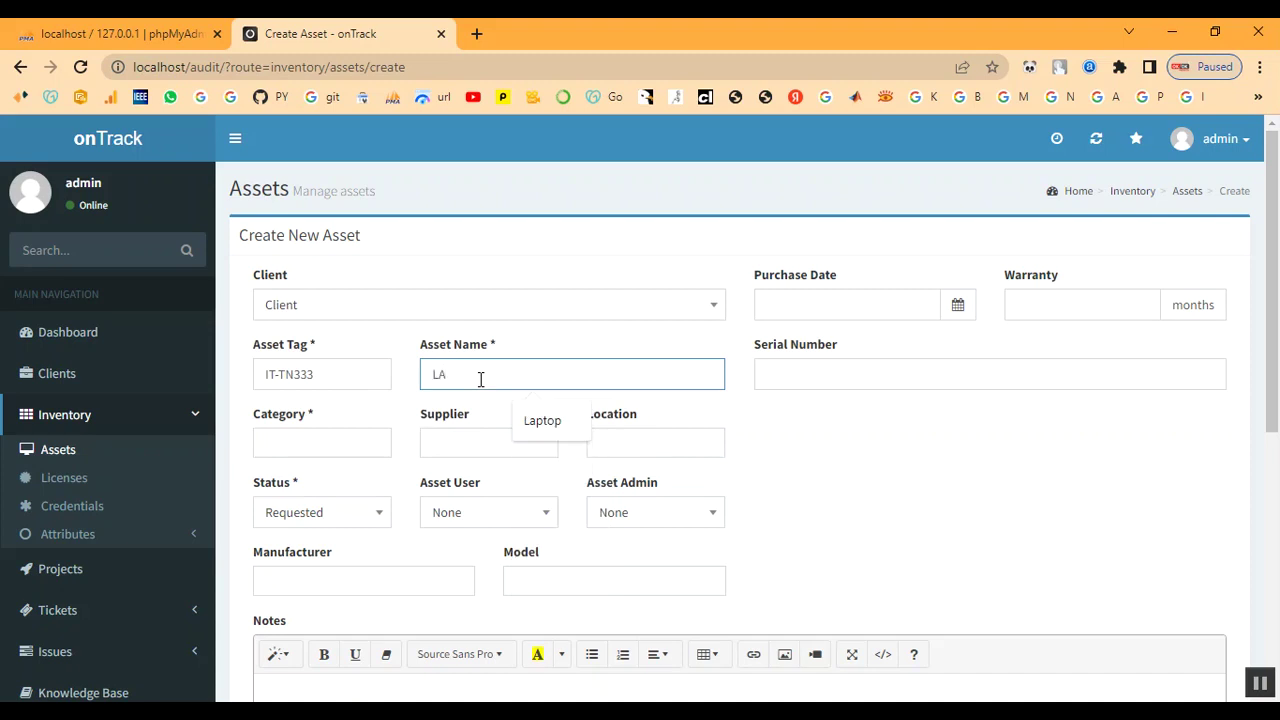
key(BackSpace)
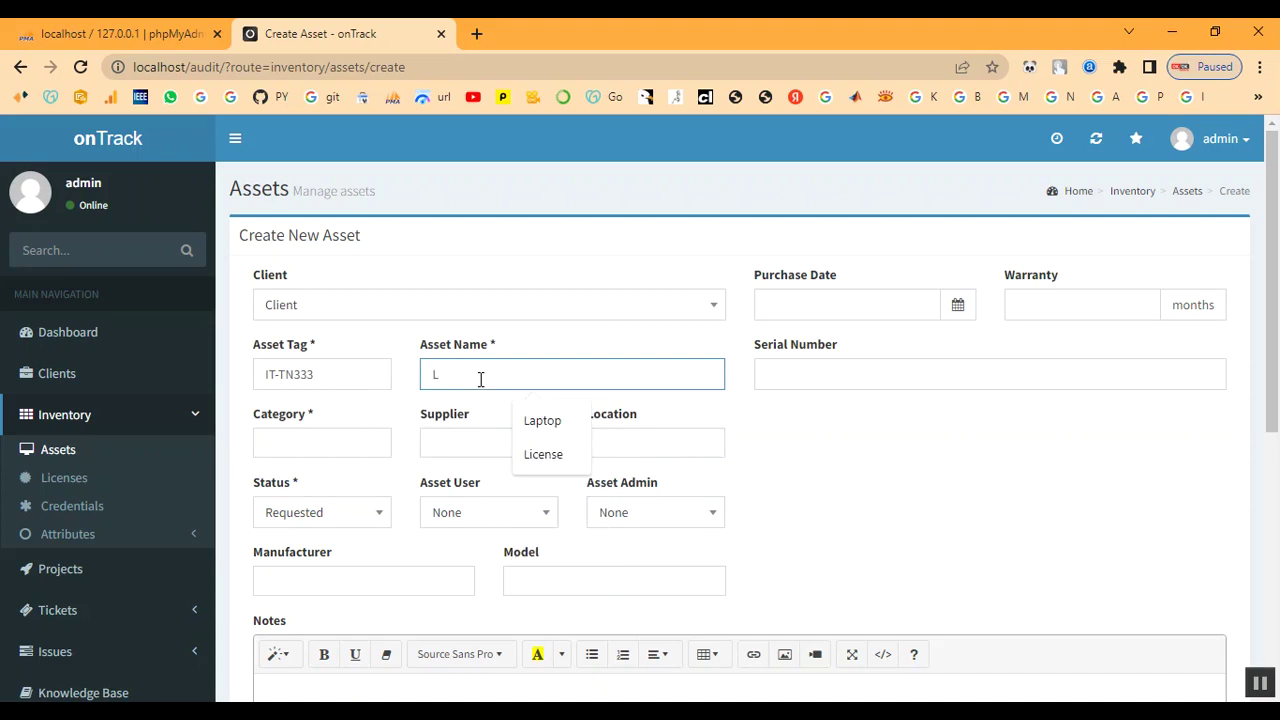
text(aptop)
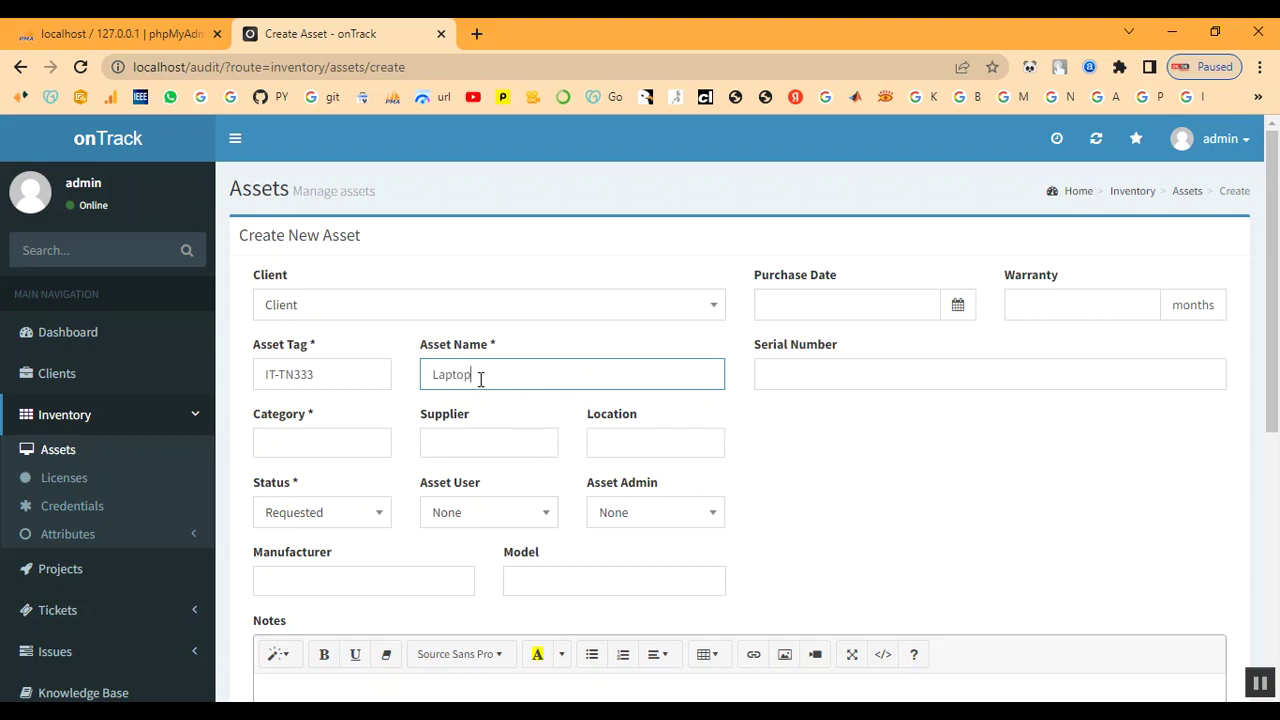
key(Tab)
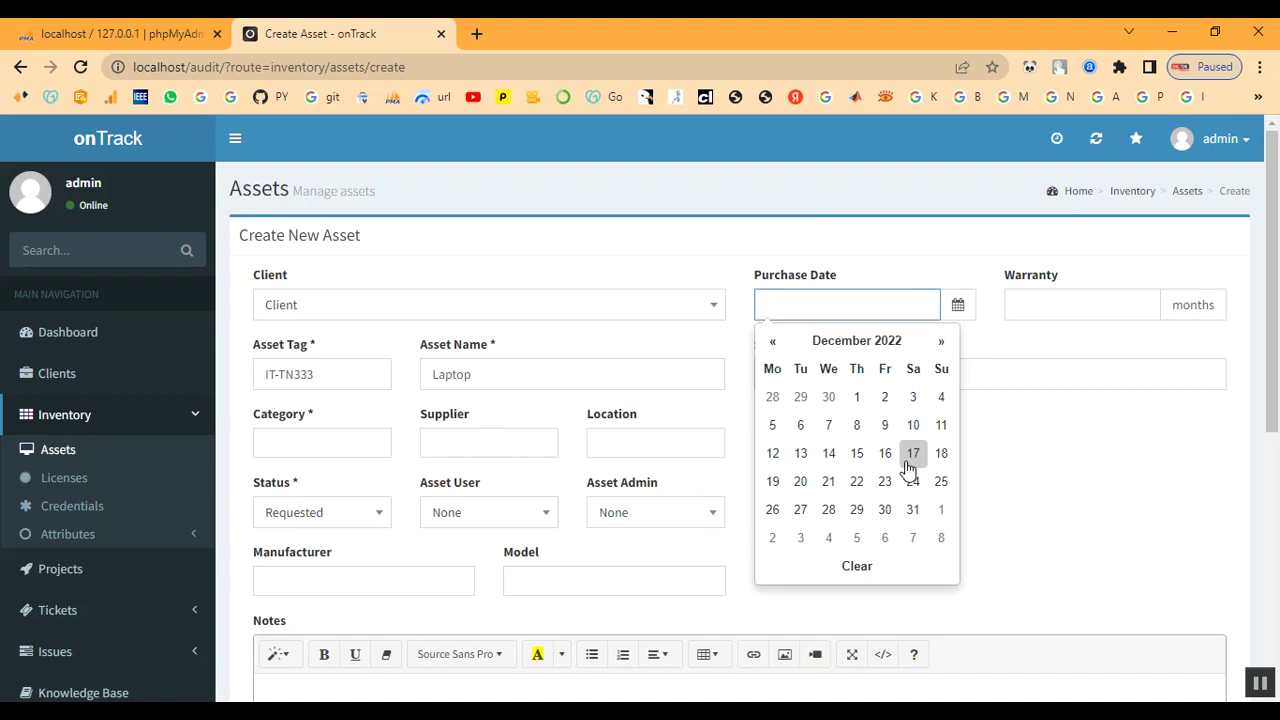
- Set purchase date 2022-12-01, a 9-month warranty and serial number S1234
click(857, 397)
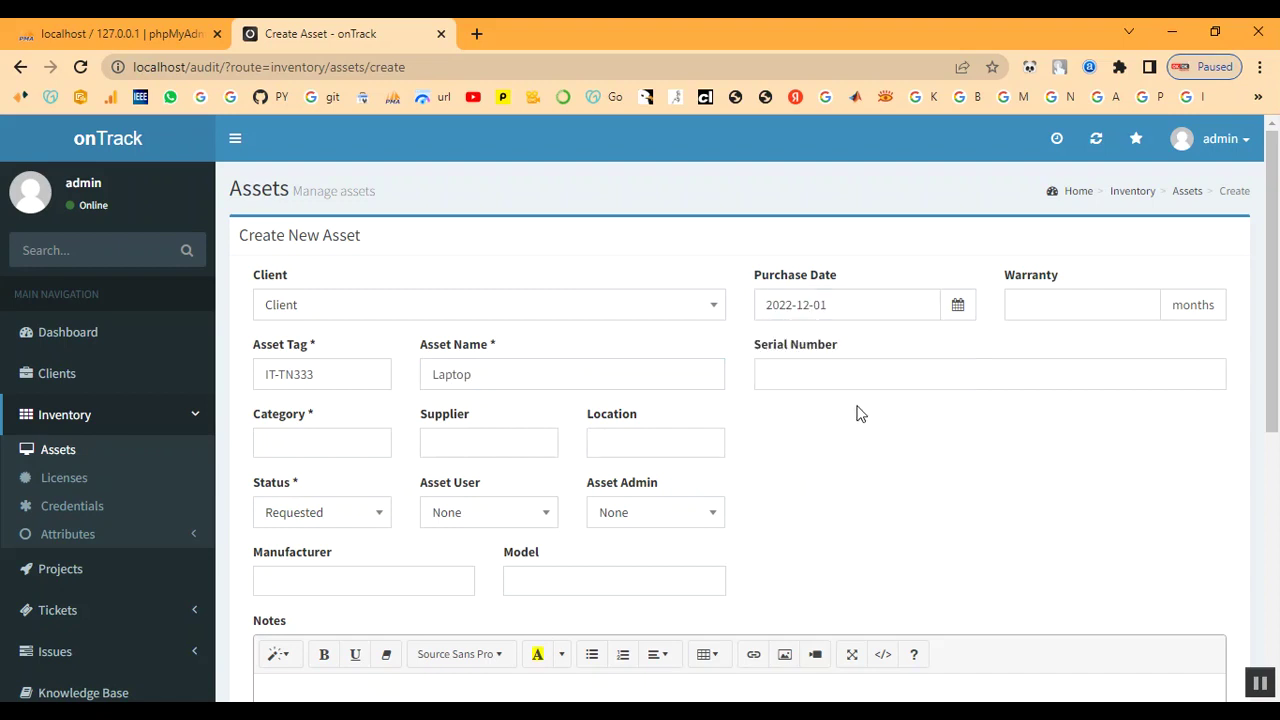
click(1089, 305)
click(841, 374)
click(872, 420)
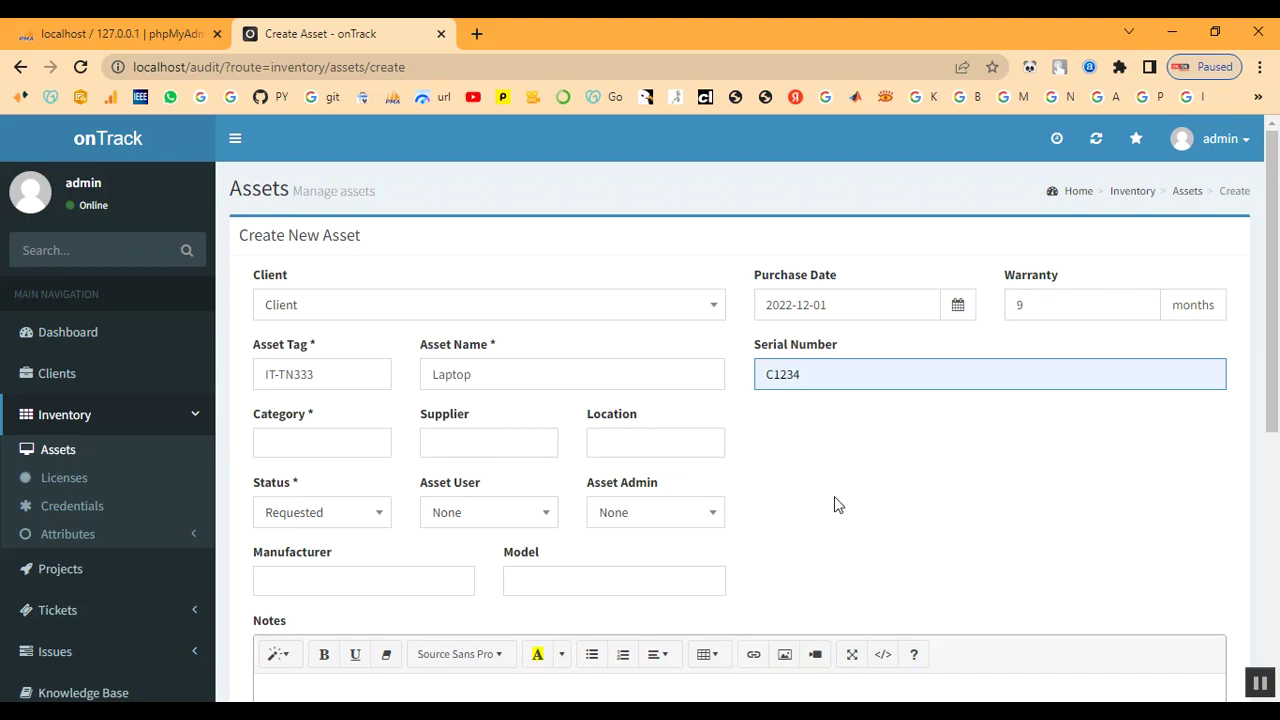
key(Home)
key(Delete)
text(S)
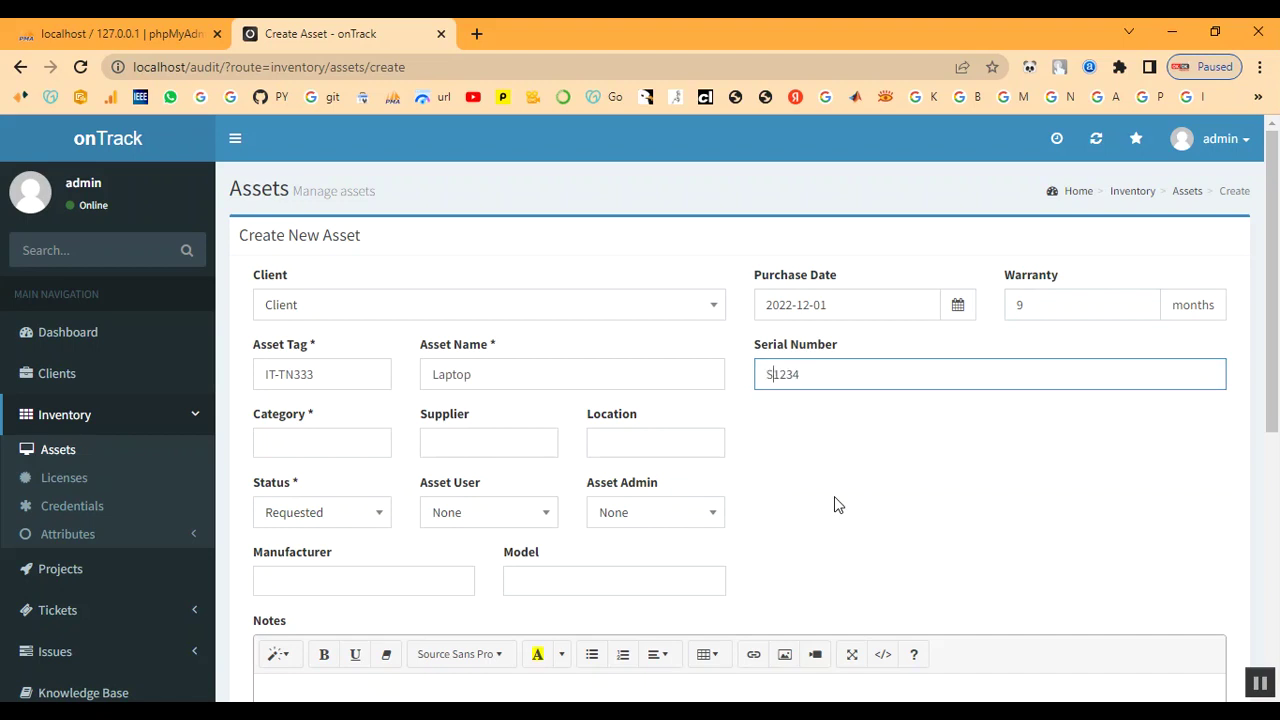
- Choose category Laptop, supplier Shop and location Client / Chennai
click(303, 449)
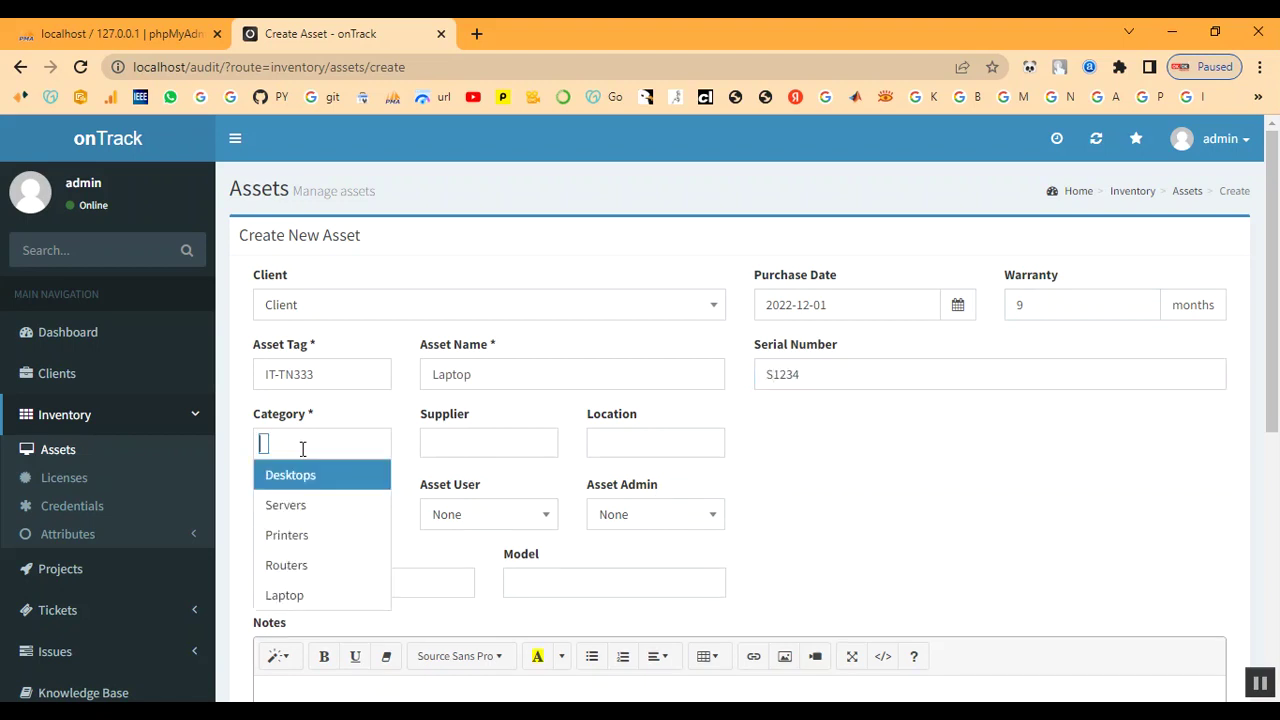
click(300, 595)
click(464, 448)
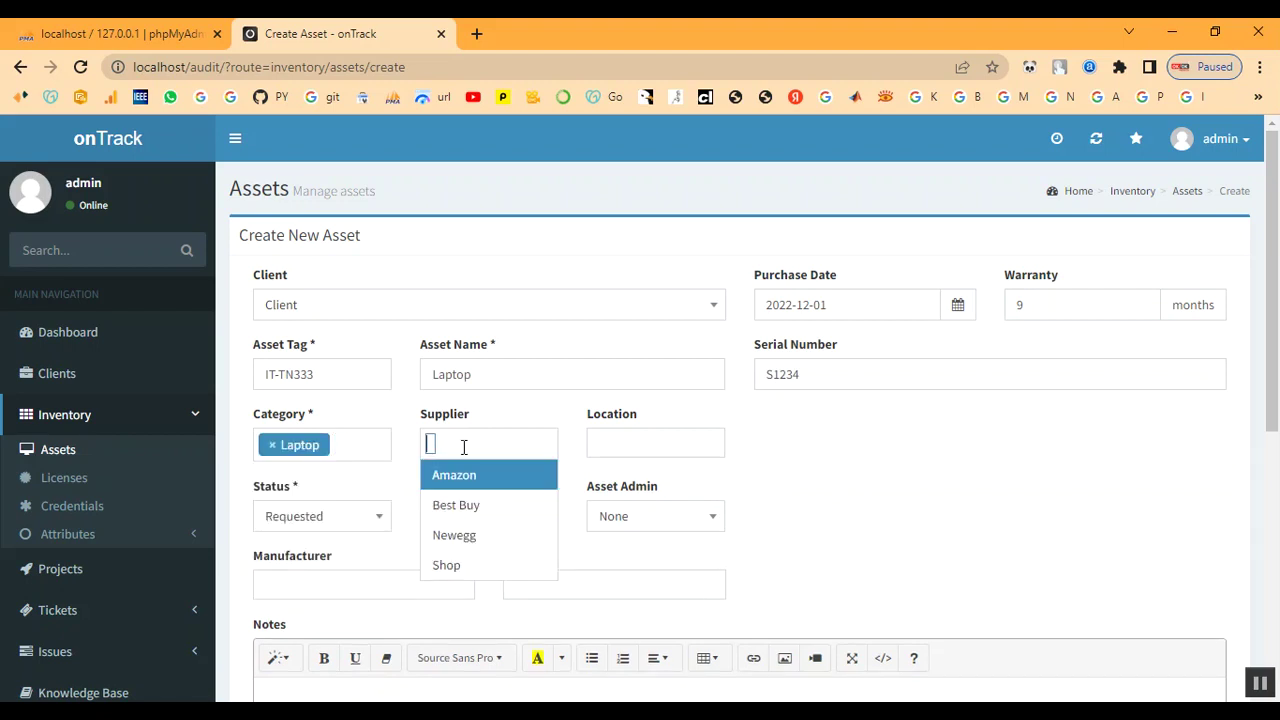
click(446, 567)
click(614, 440)
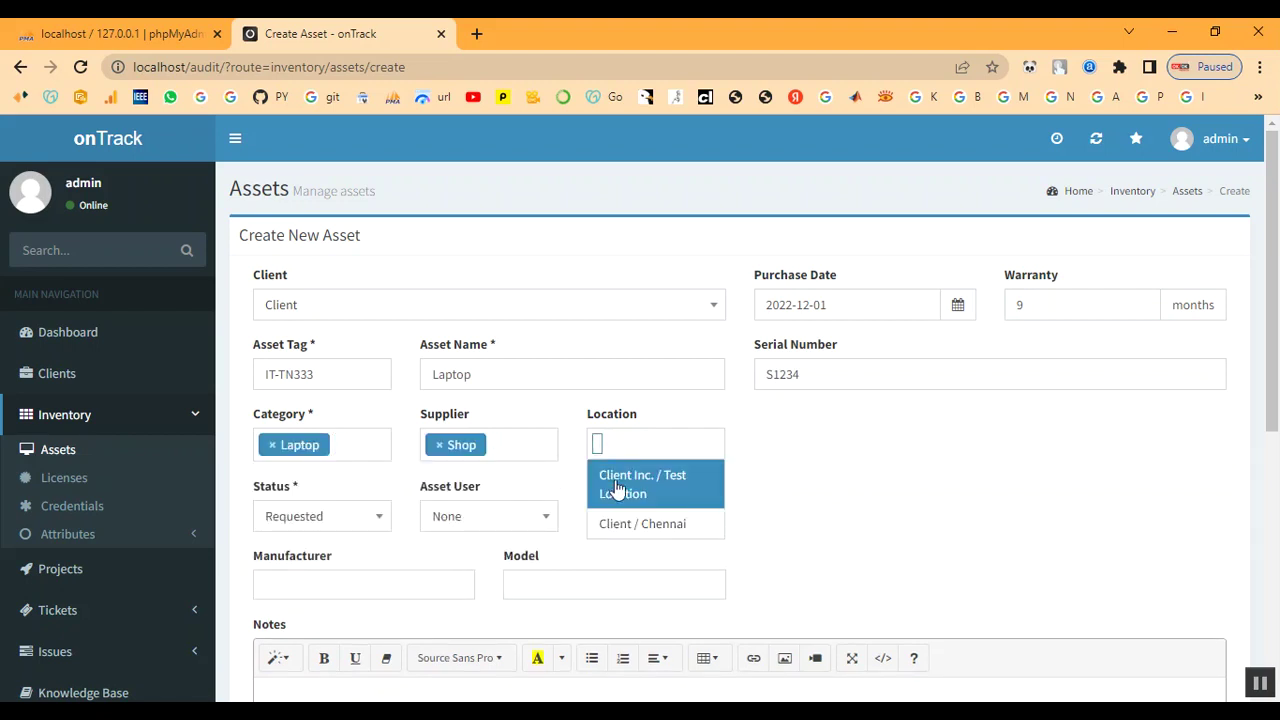
click(617, 527)
- Set the asset status to In Process and admin as asset admin
scroll(343, 531, down, 1)
click(323, 452)
scroll(314, 570, down, 1)
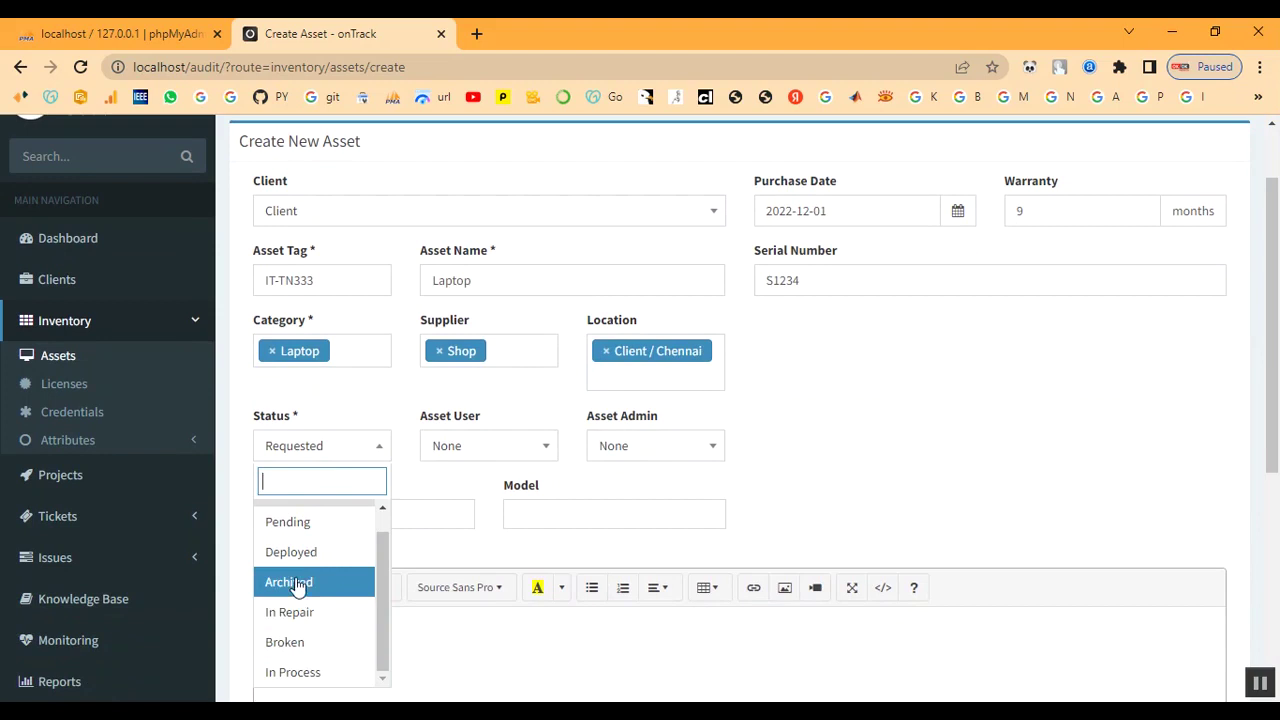
scroll(294, 582, up, 1)
scroll(294, 578, down, 1)
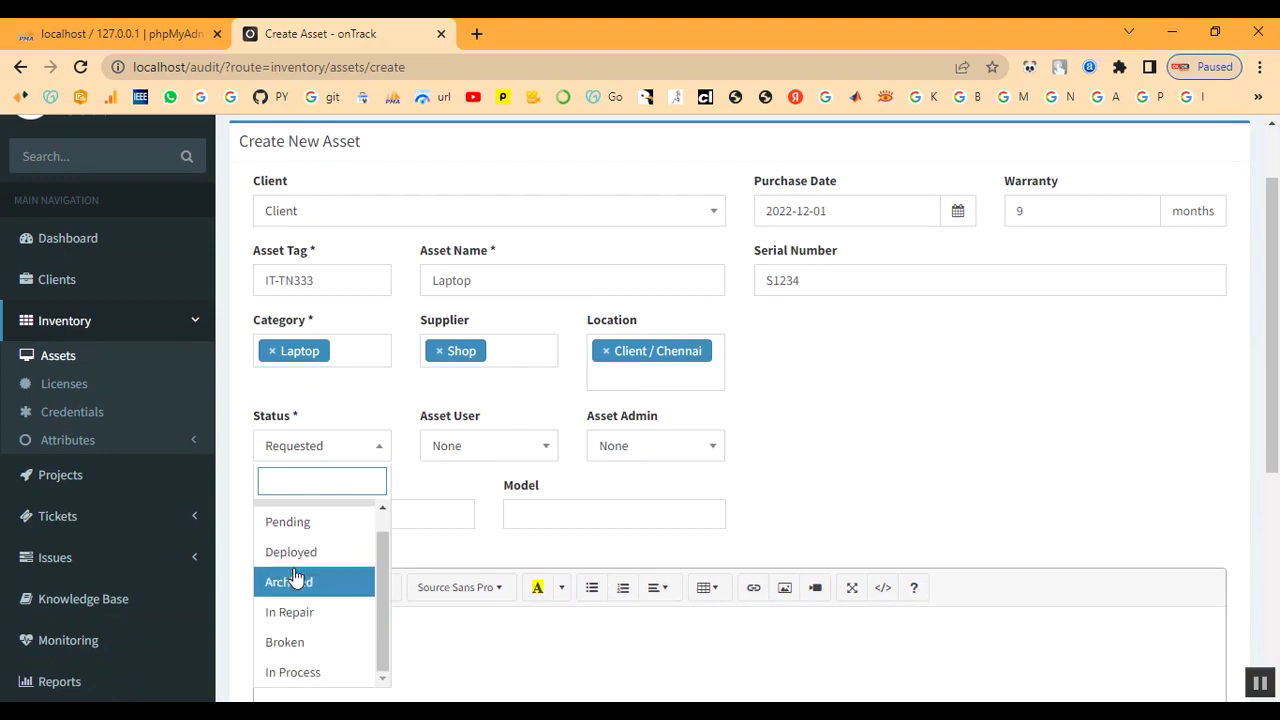
click(296, 670)
click(477, 452)
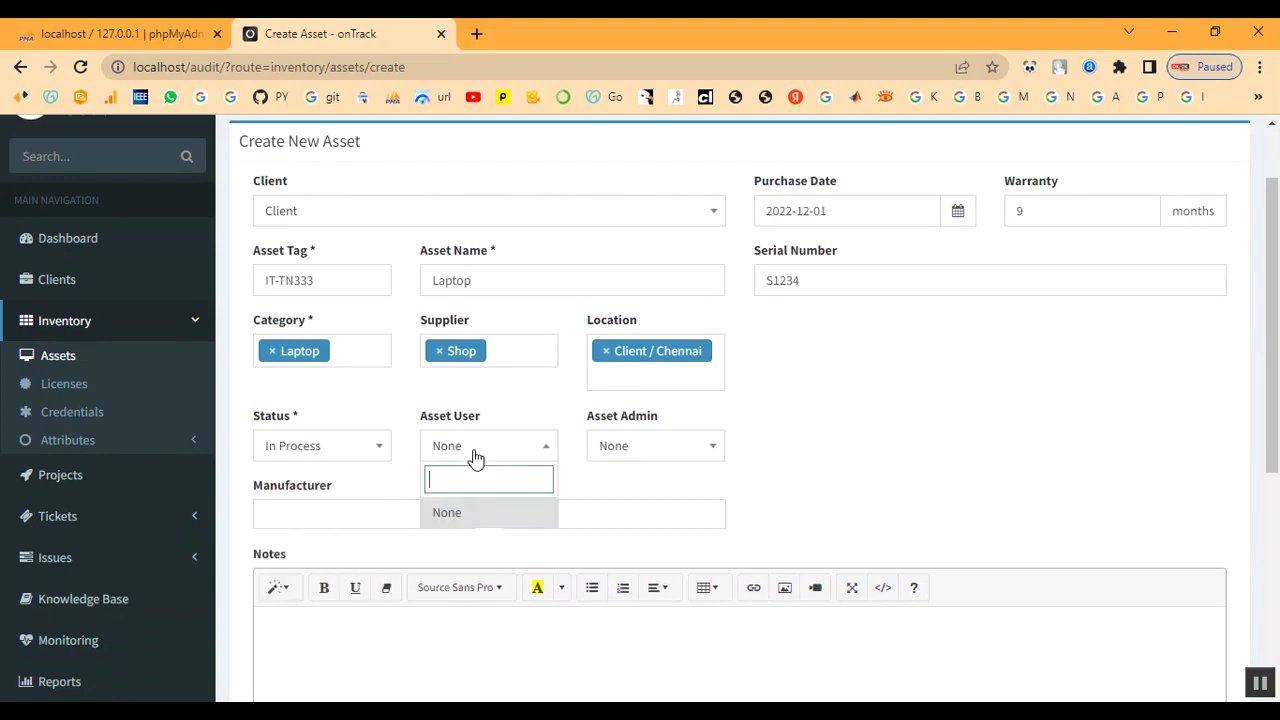
click(635, 452)
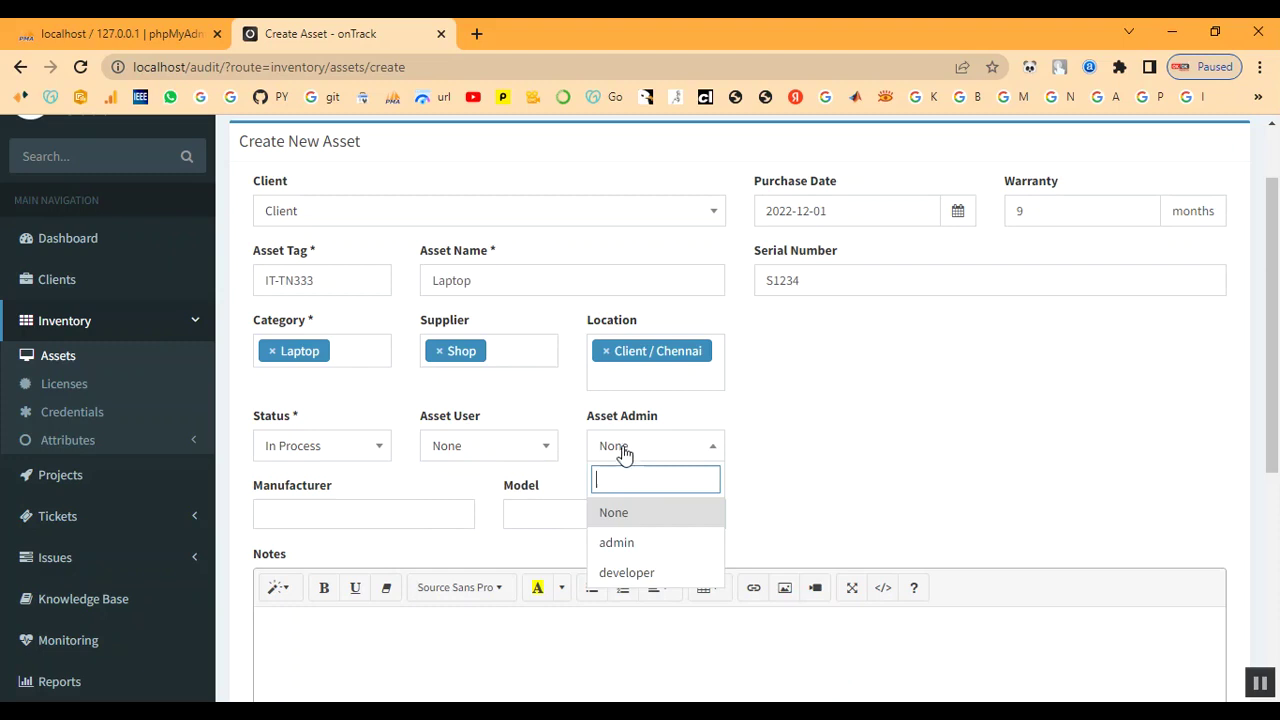
click(626, 545)
scroll(585, 470, down, 1)
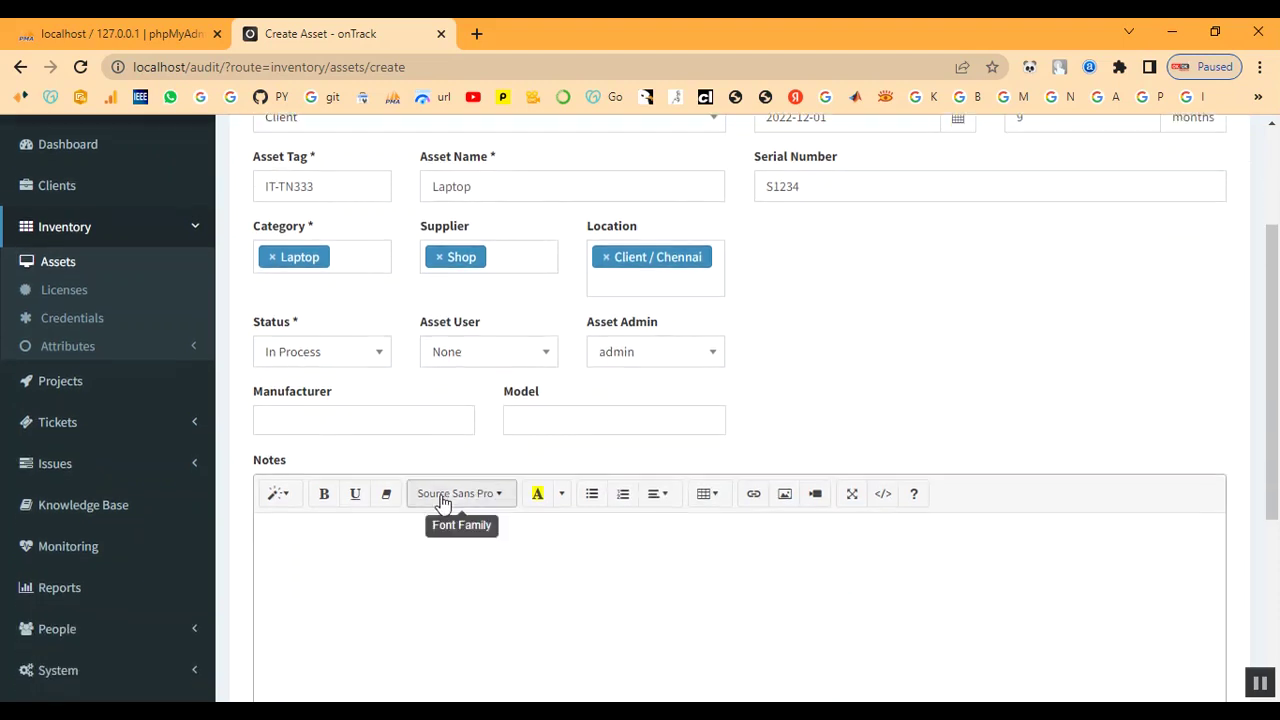
- Set the manufacturer to Dell and the model to Power Edge
click(302, 420)
scroll(304, 484, down, 3)
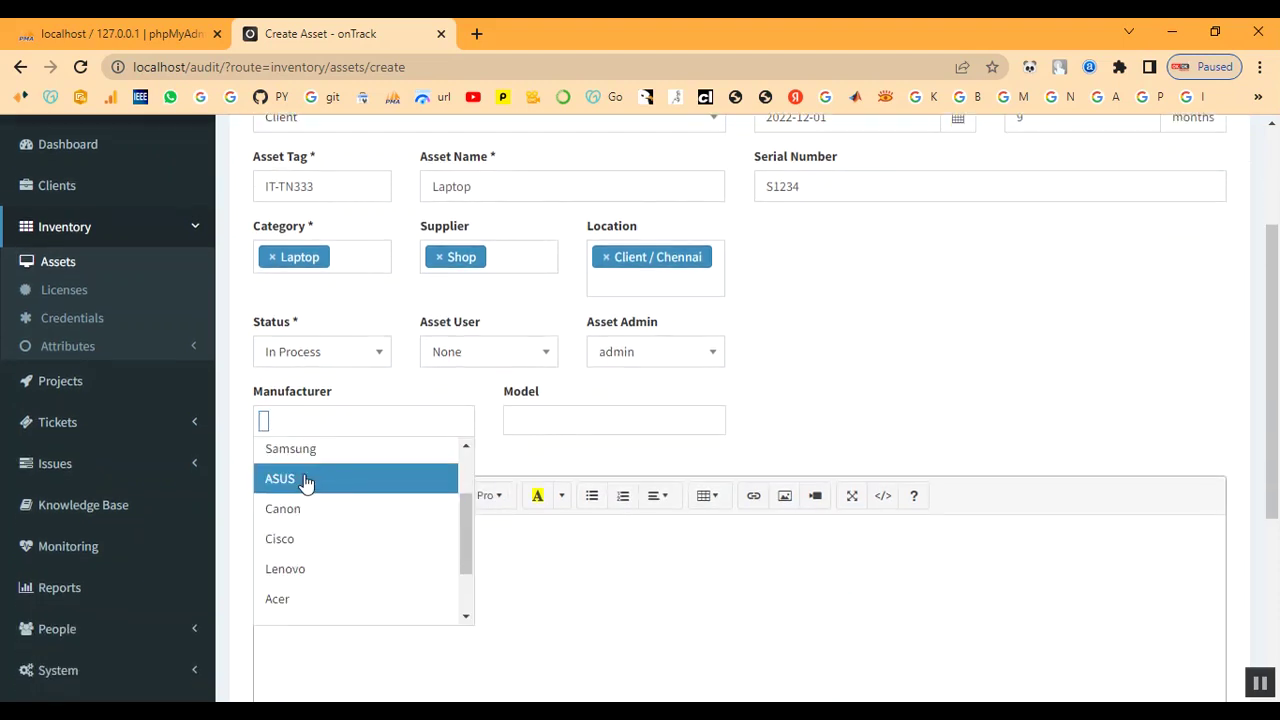
click(298, 612)
click(566, 425)
click(545, 571)
scroll(540, 566, down, 2)
- Add the note 'Laptop' and create the asset
click(396, 478)
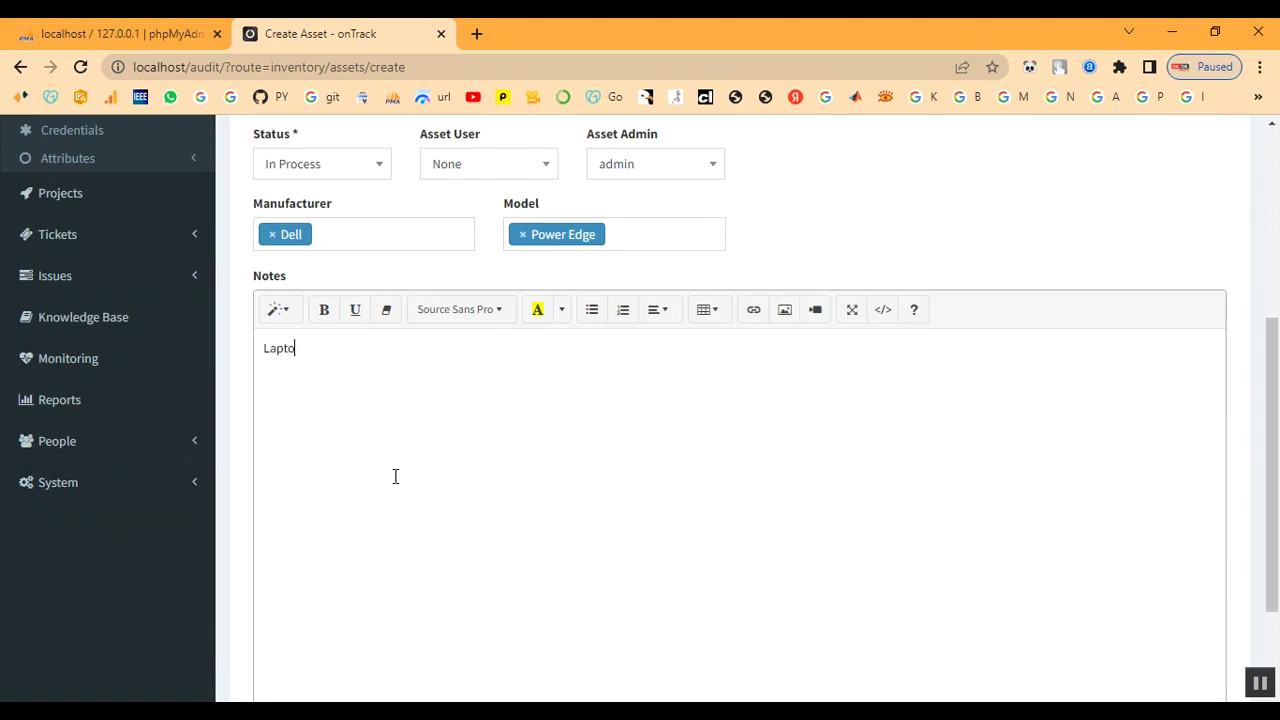
scroll(621, 508, down, 2)
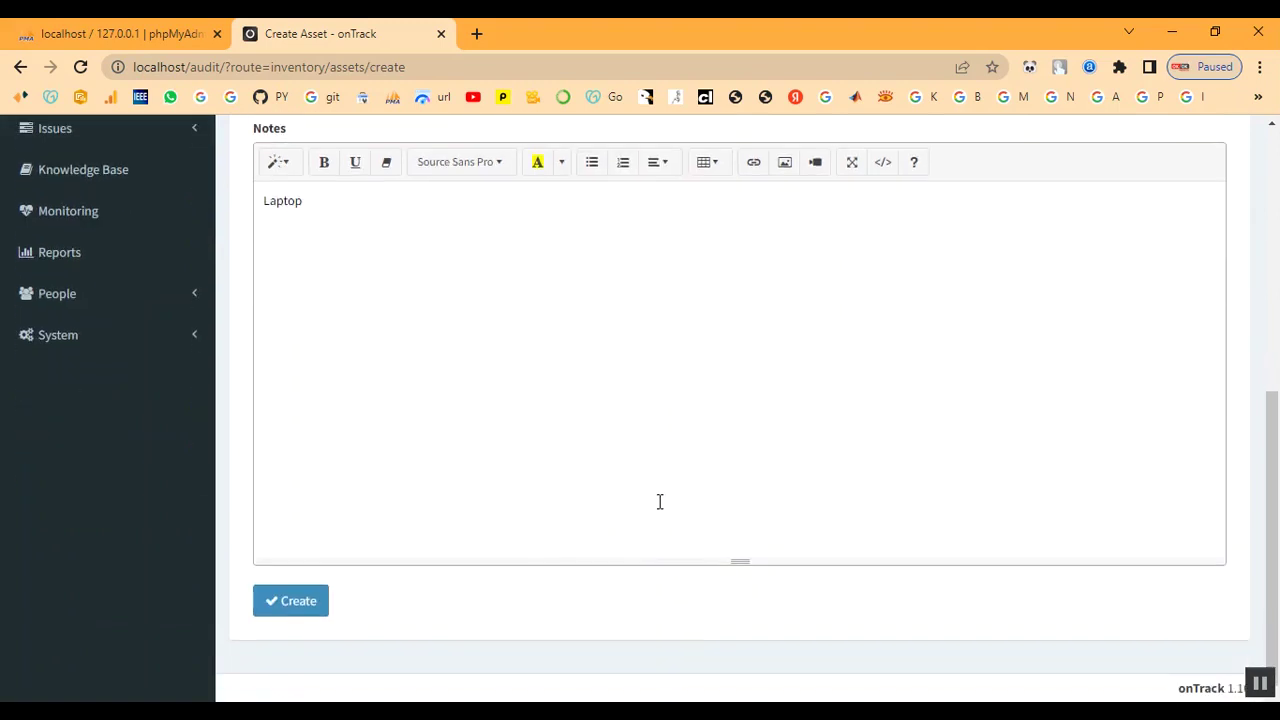
click(286, 608)
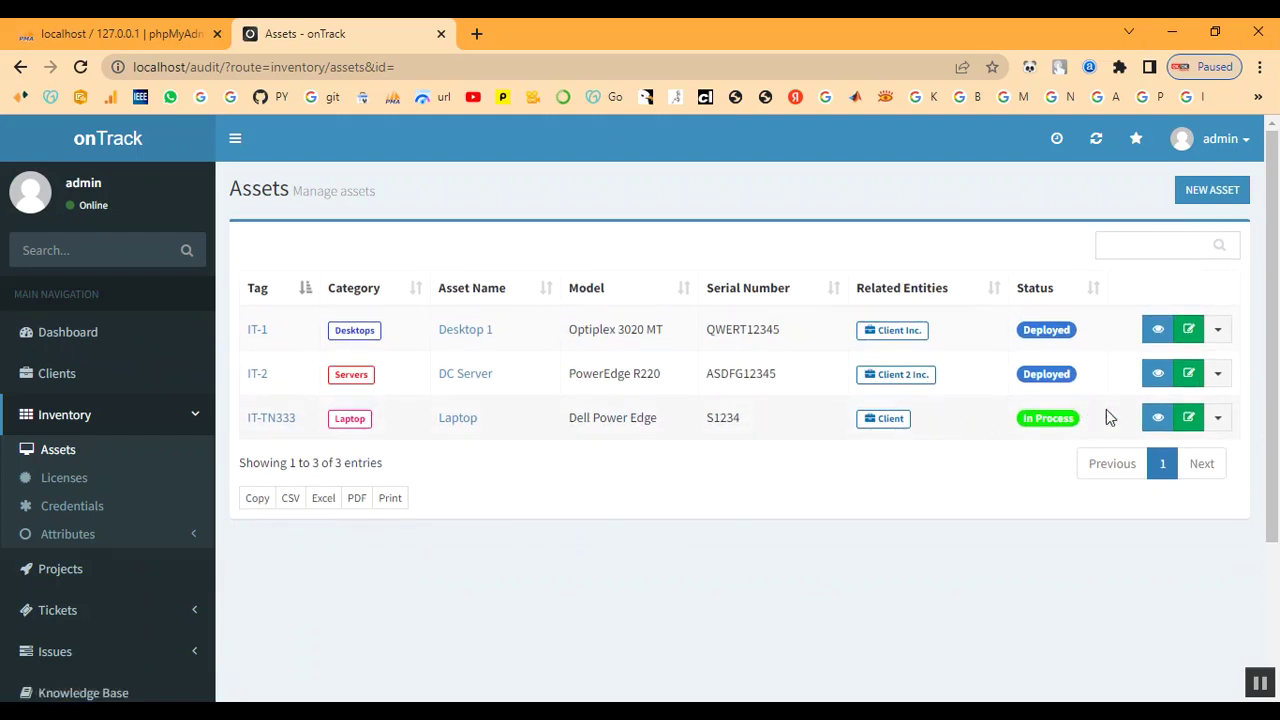
click(64, 420)
- Check client Client's summary showing 1 asset and 1 license, then return to Projects
click(62, 457)
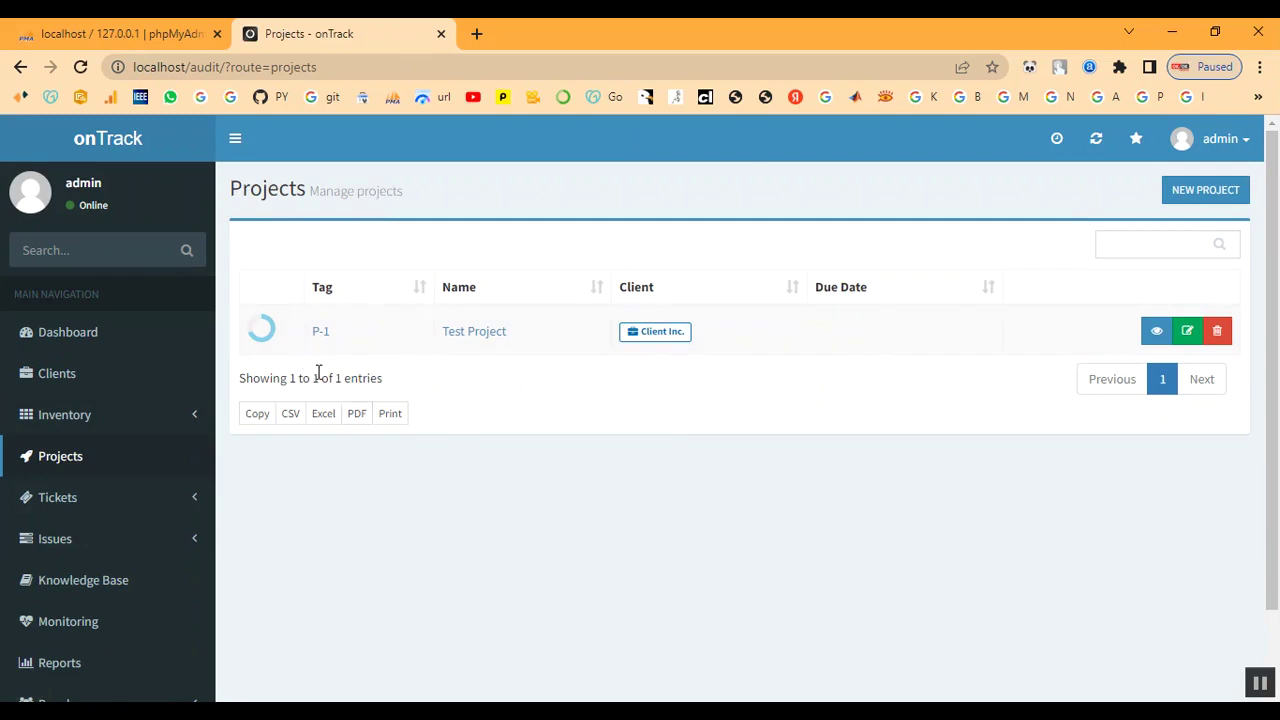
click(60, 375)
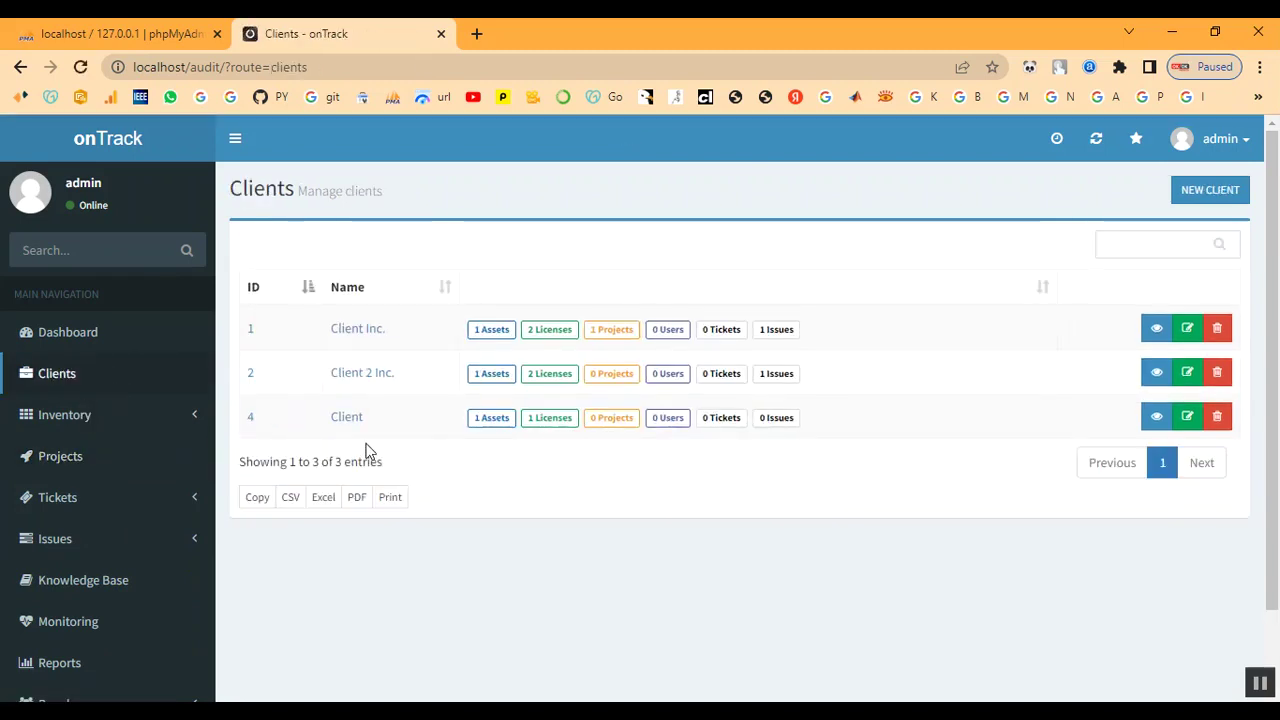
click(352, 423)
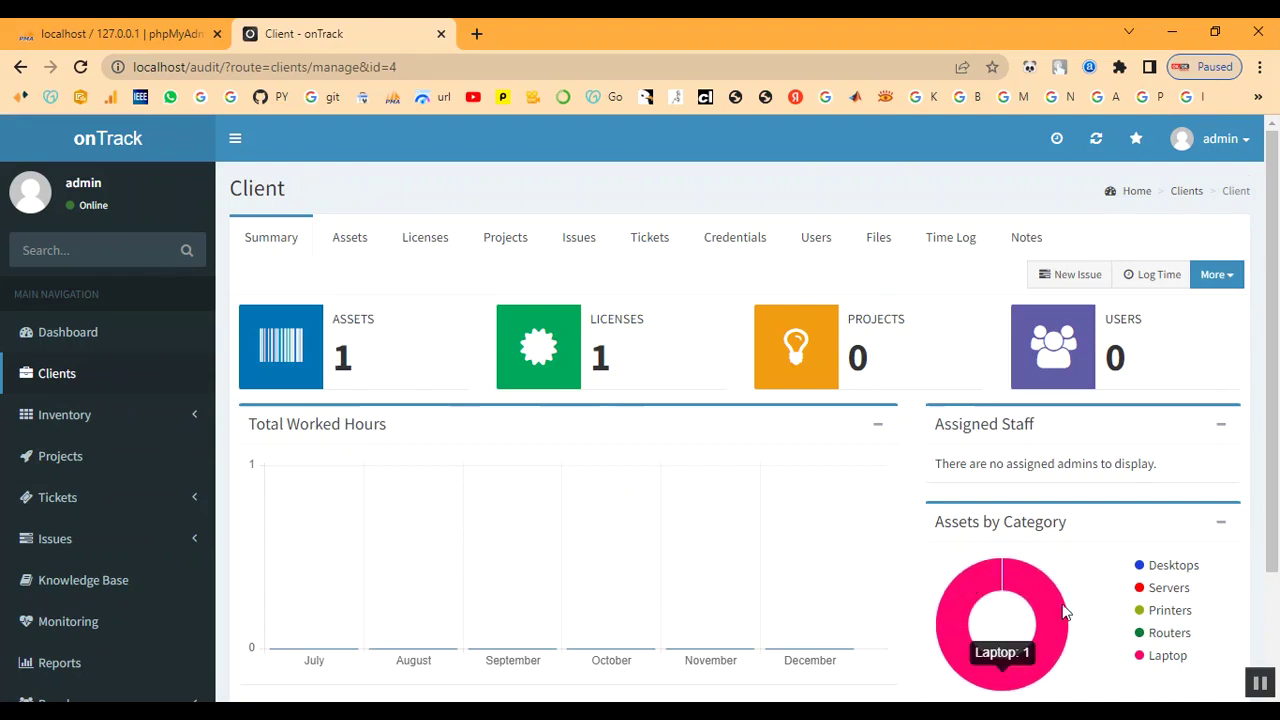
scroll(950, 515, down, 1)
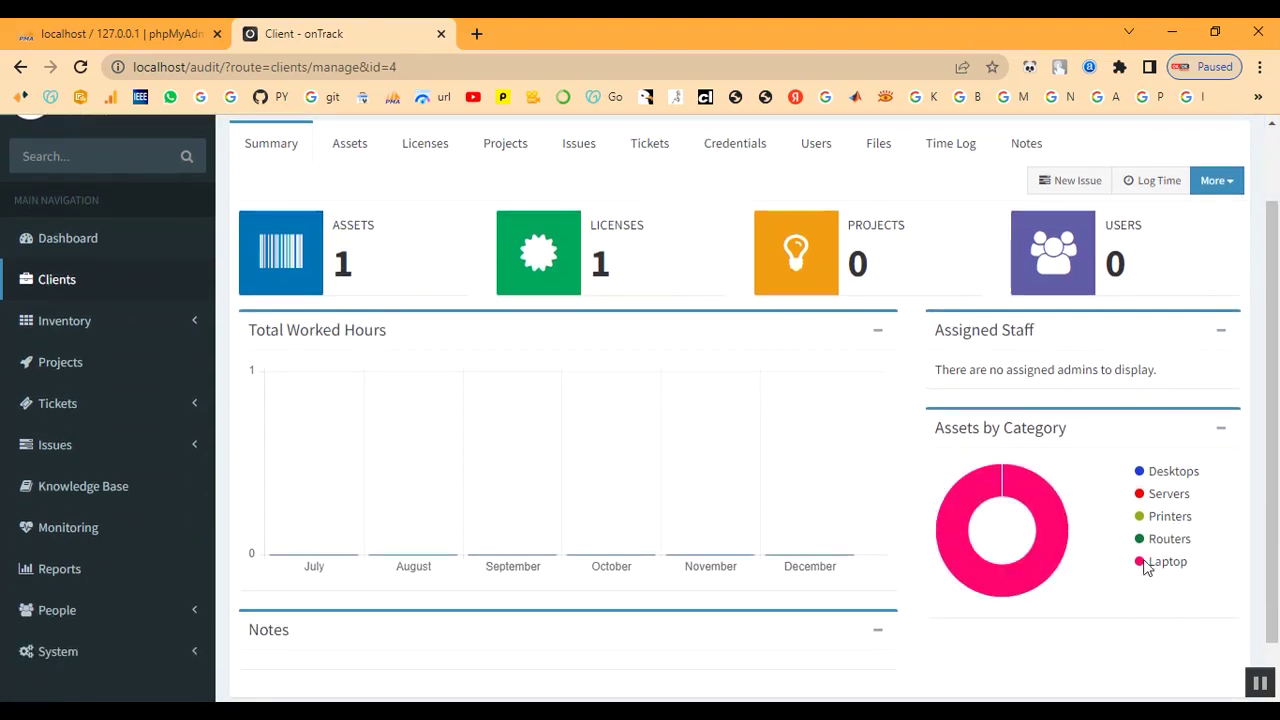
scroll(790, 469, up, 1)
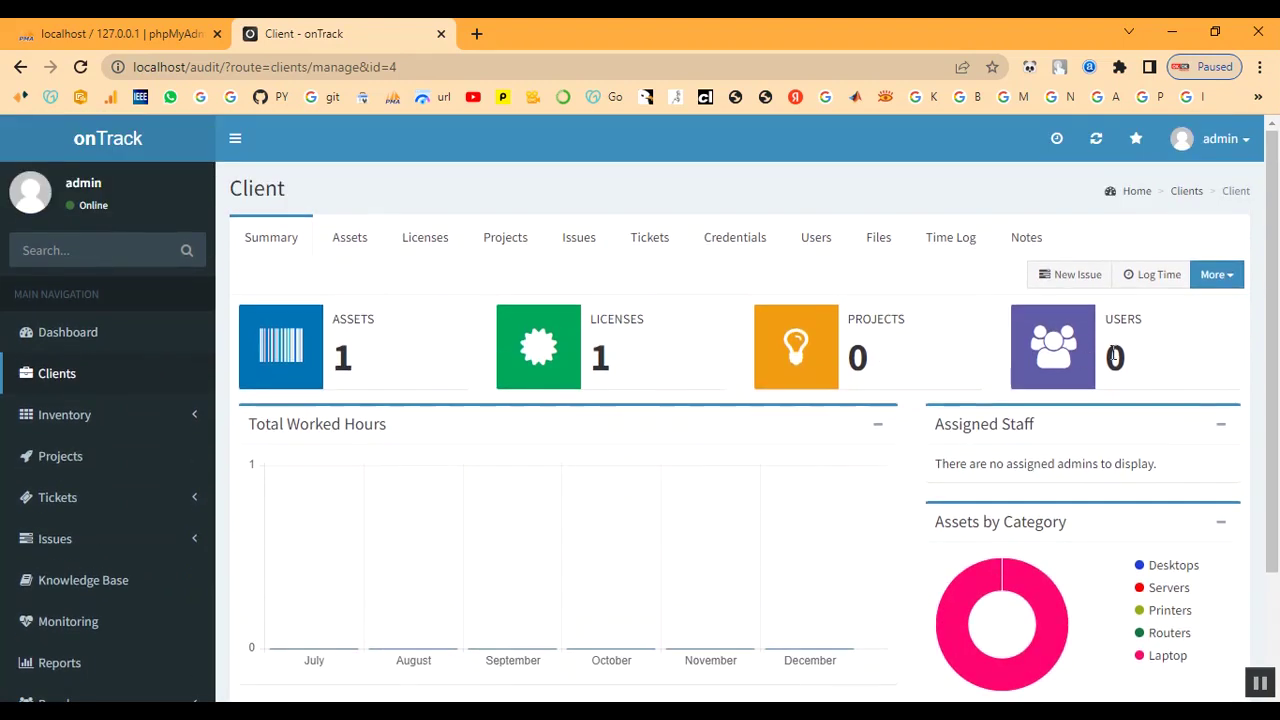
scroll(80, 491, down, 1)
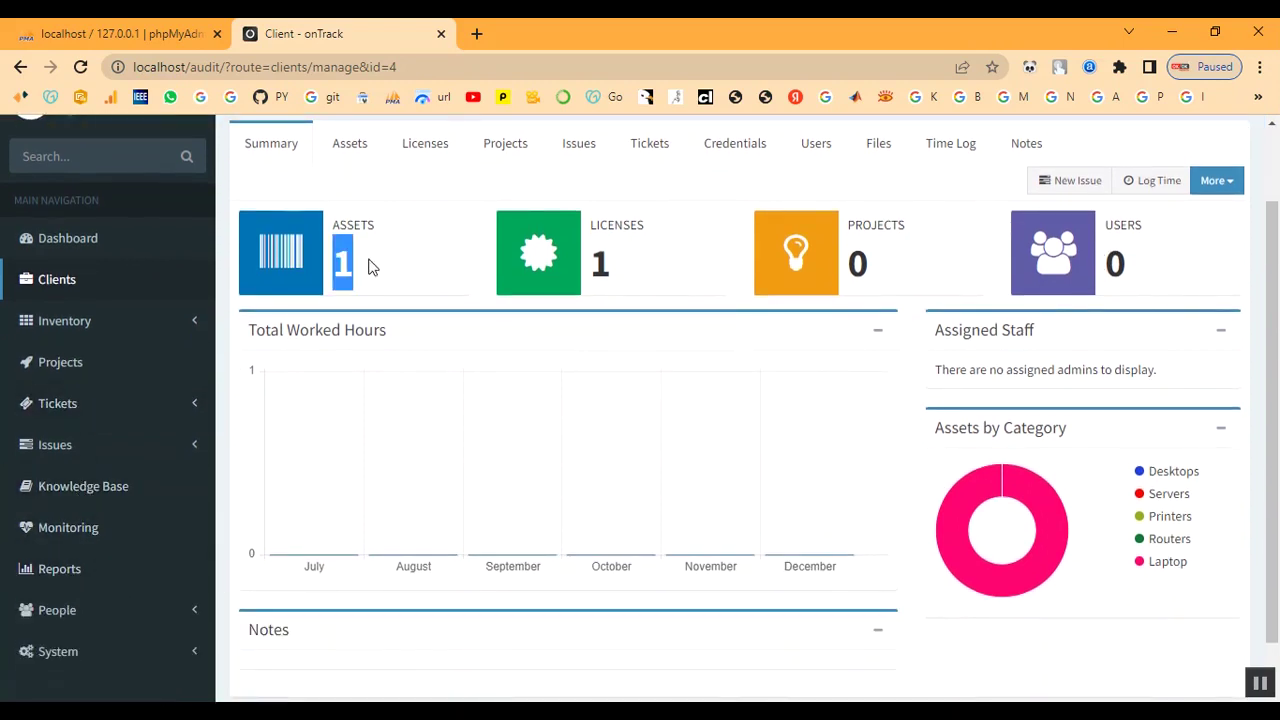
double_click(605, 260)
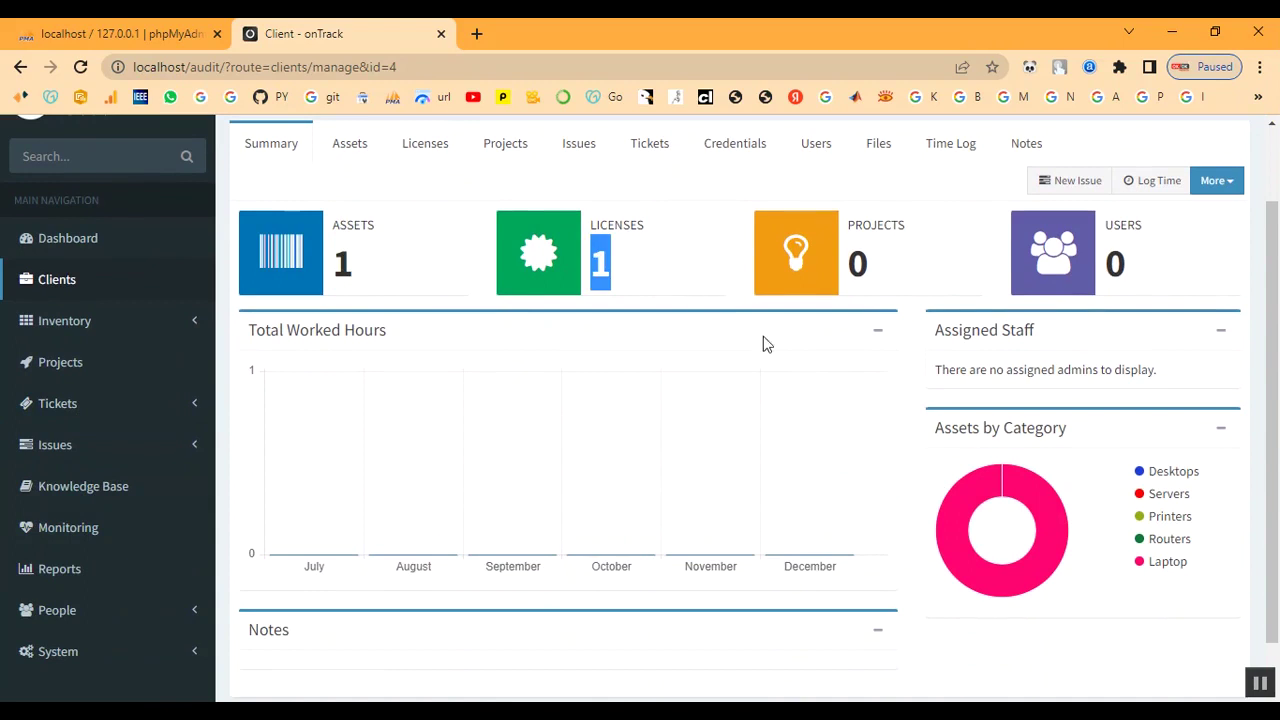
double_click(852, 262)
click(903, 266)
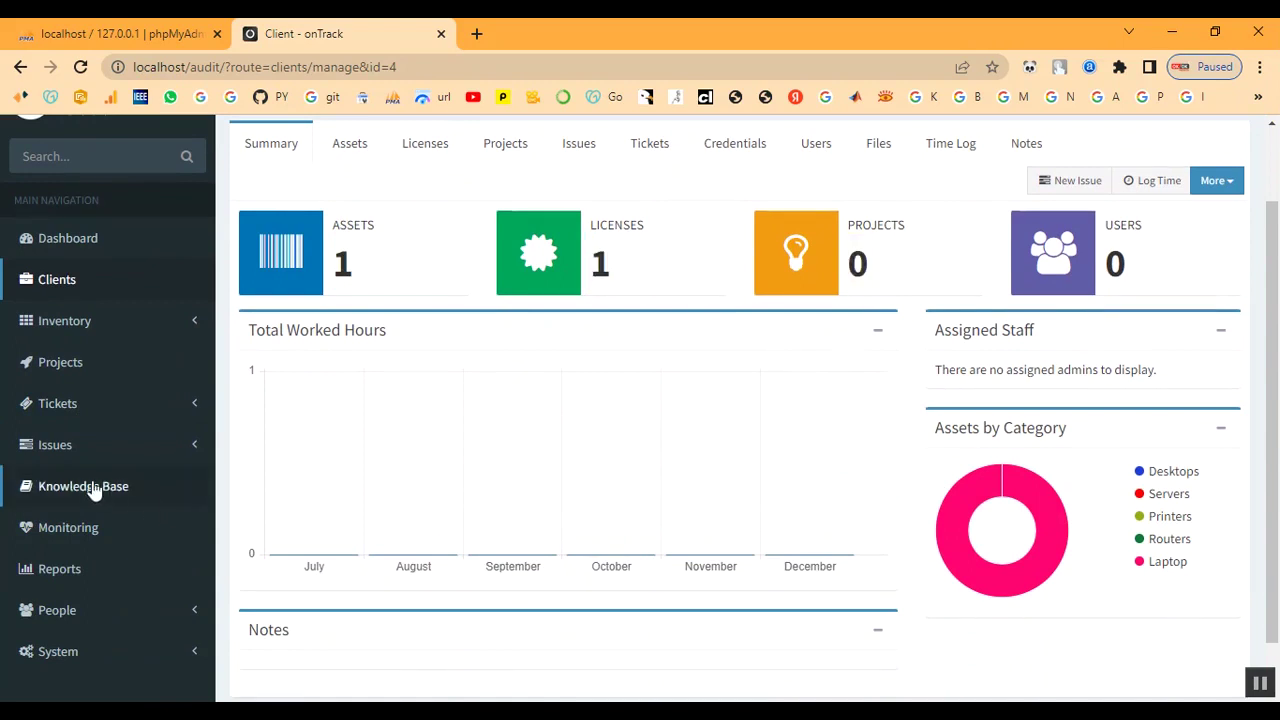
click(60, 370)
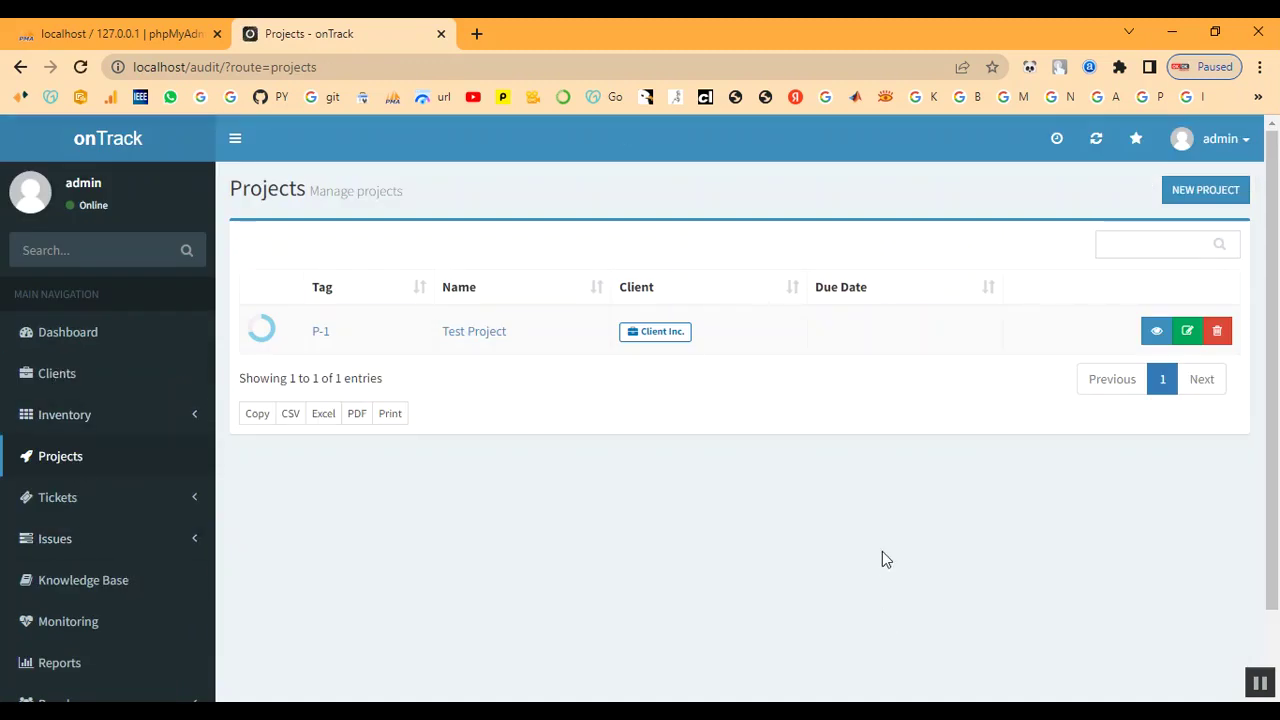
- Start a new project named 'Project' for client Client
click(1203, 191)
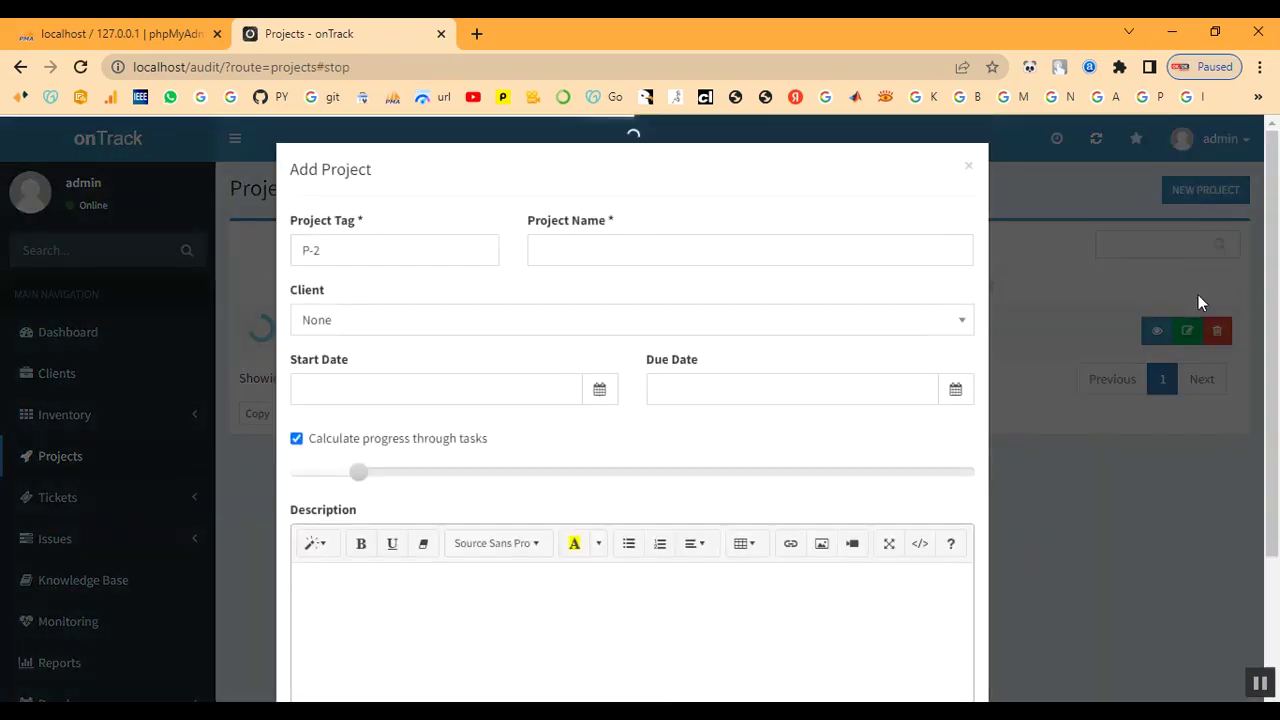
click(607, 249)
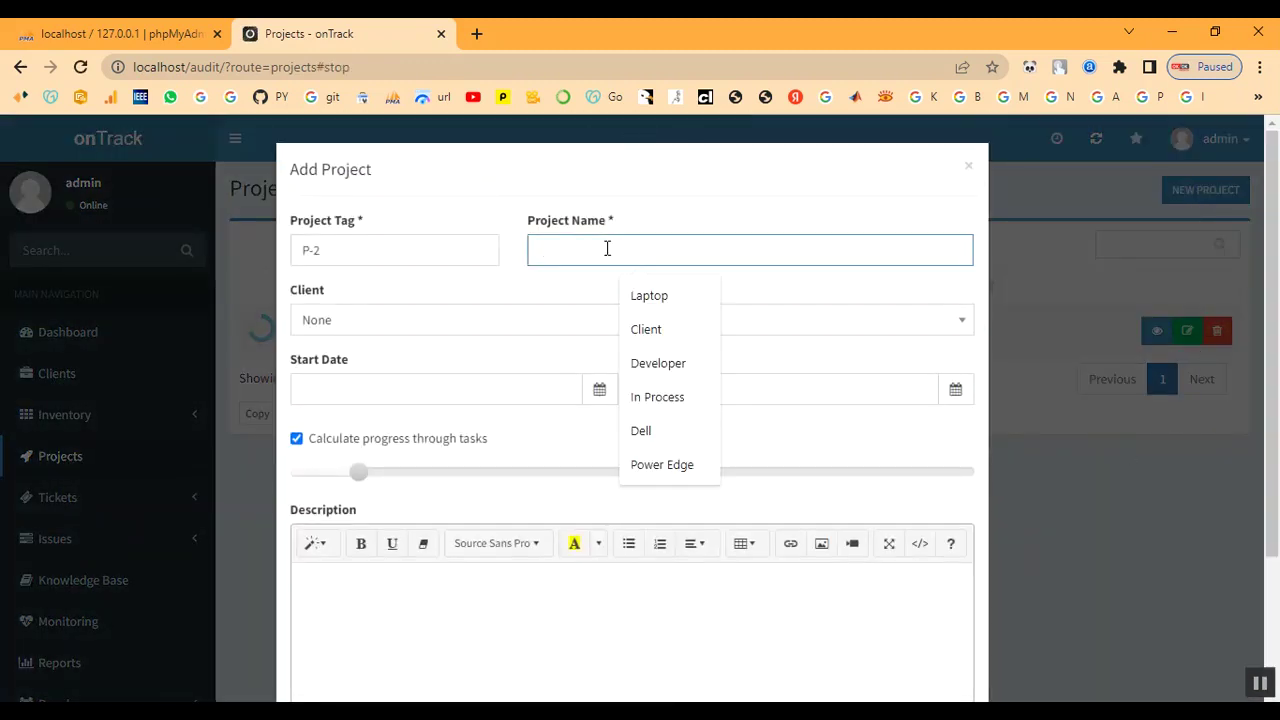
text(P)
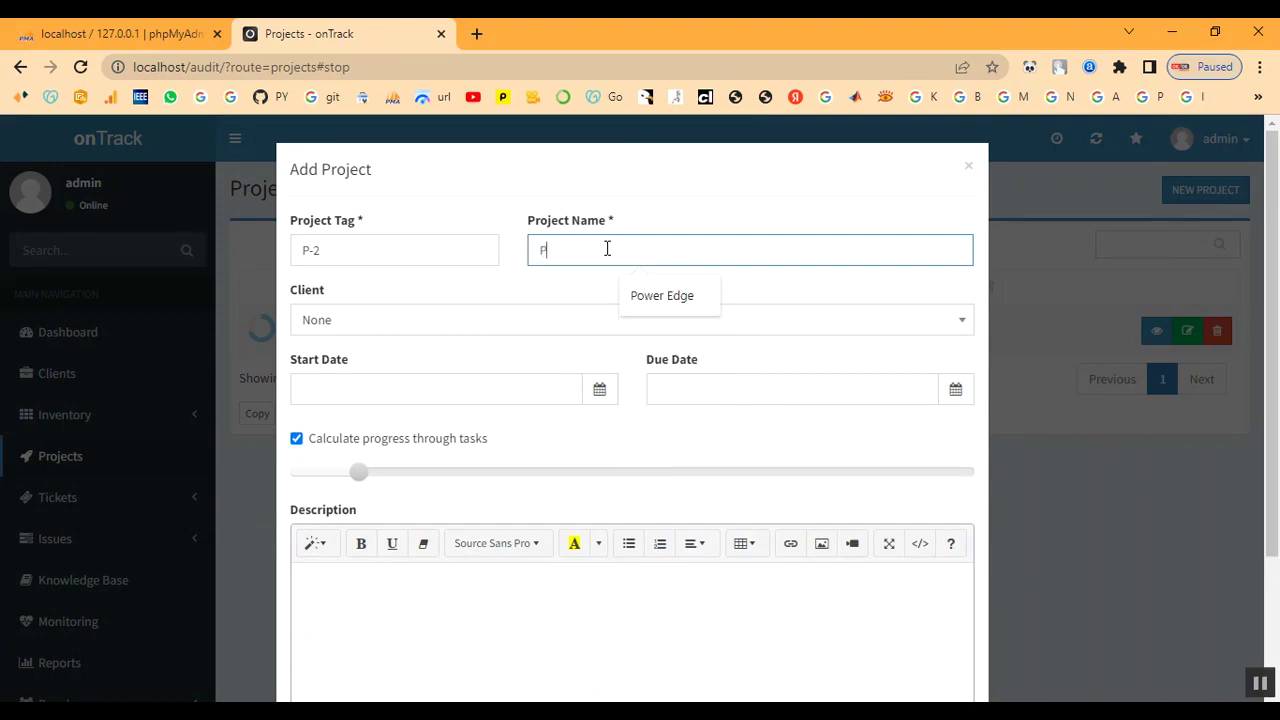
text(roje)
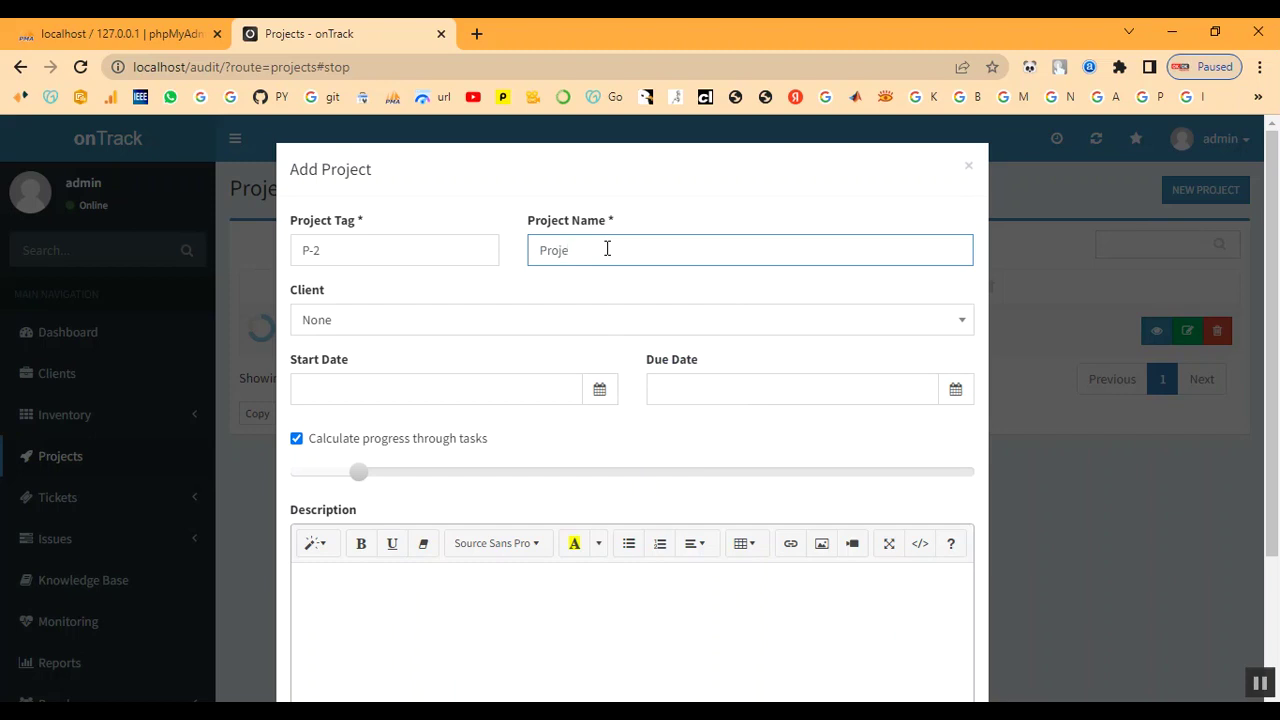
text(ct)
key(Tab)
key(Tab)
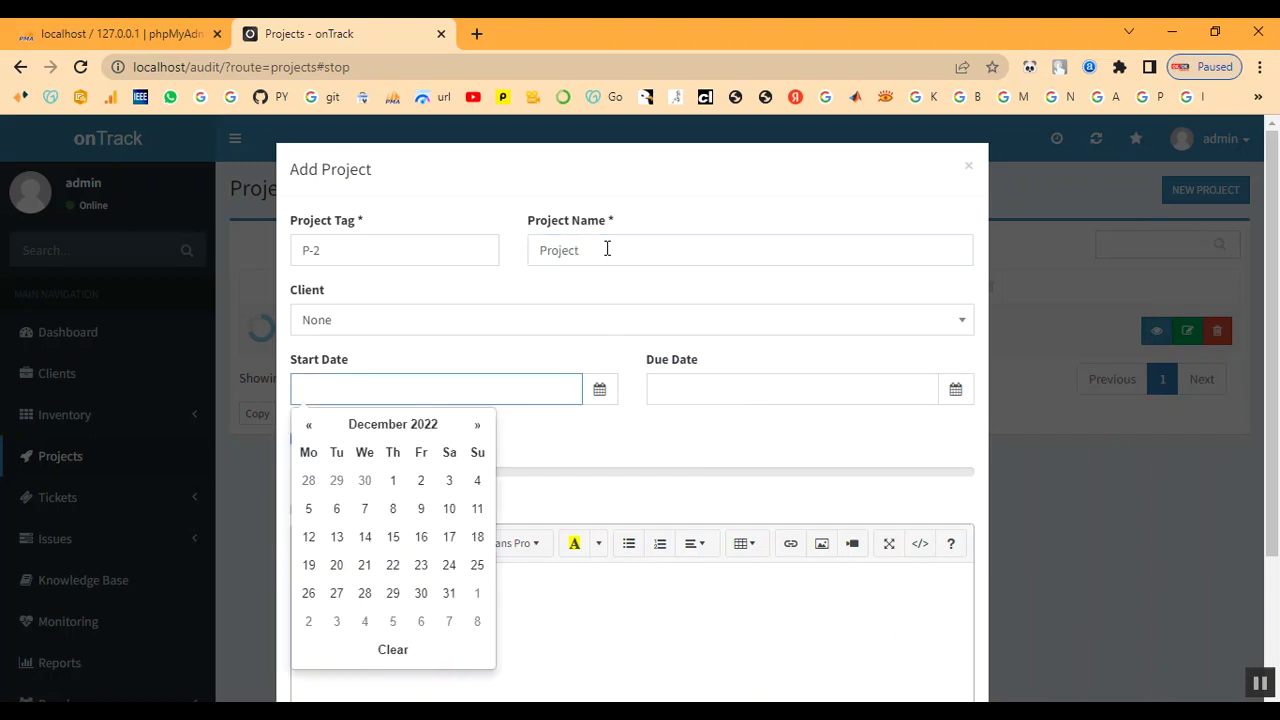
click(443, 323)
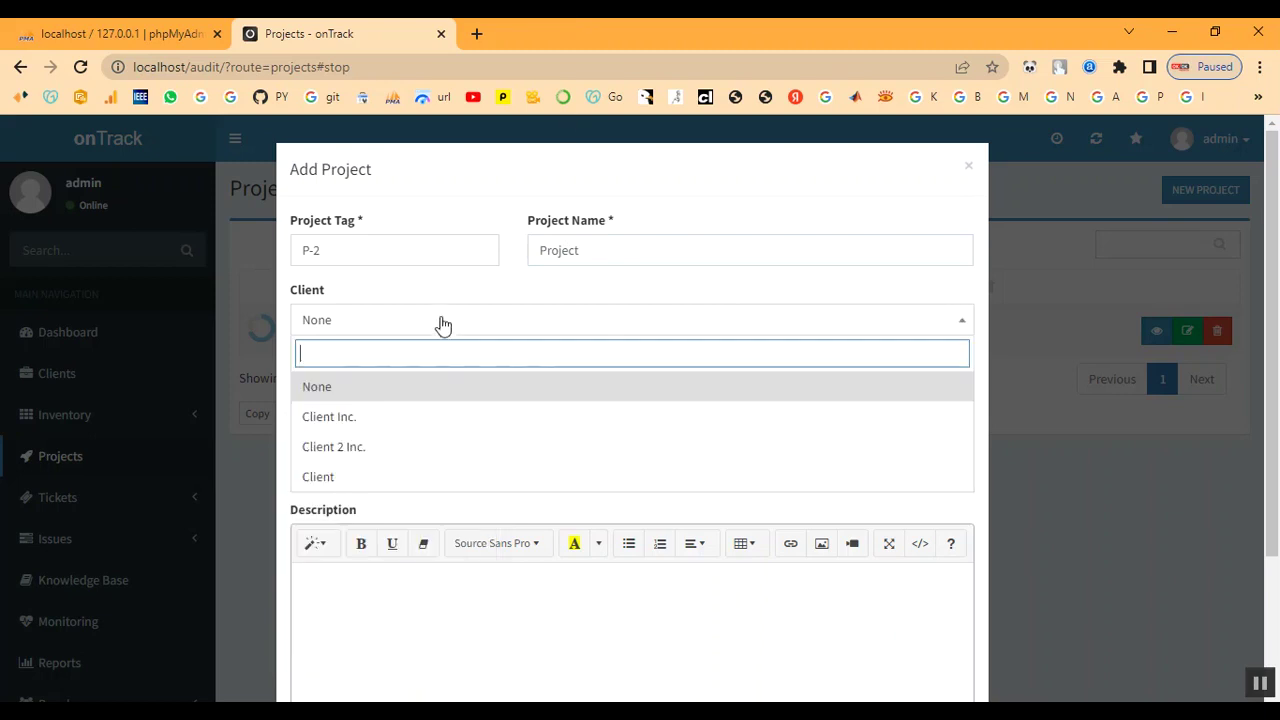
click(403, 485)
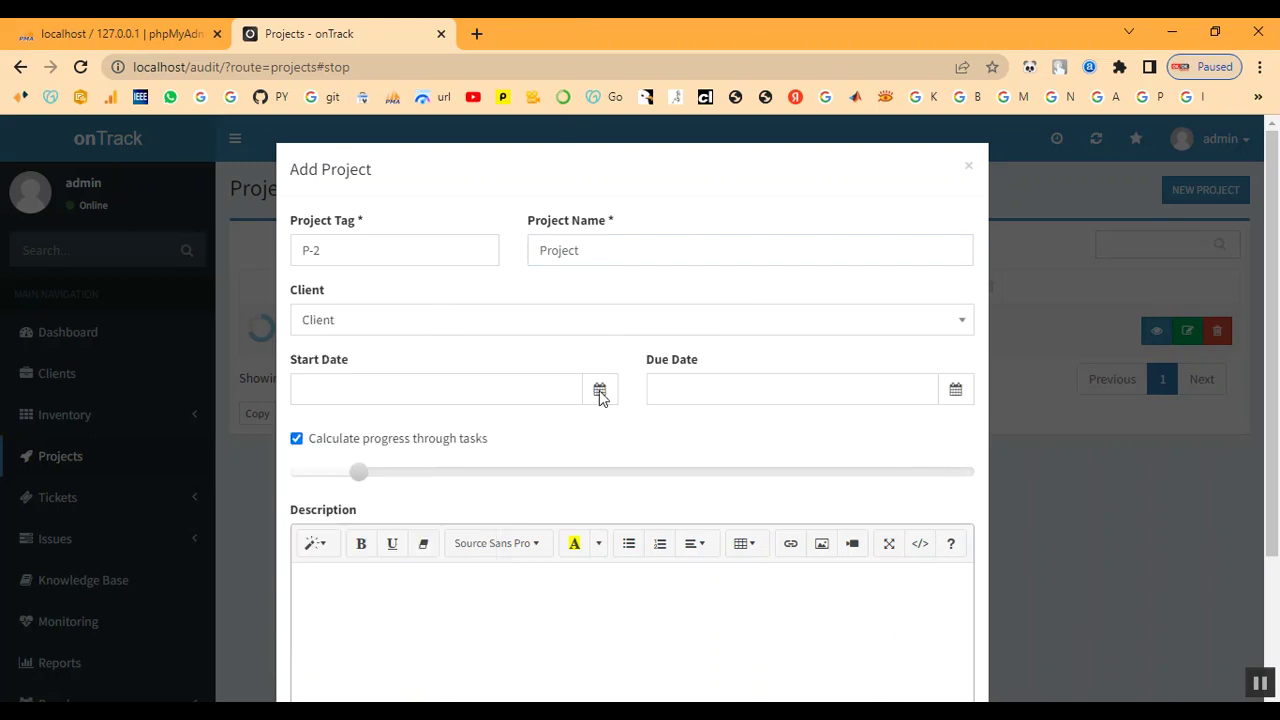
- Set start 2022-12-07 and due 2022-12-08, add the description, and create it
click(558, 389)
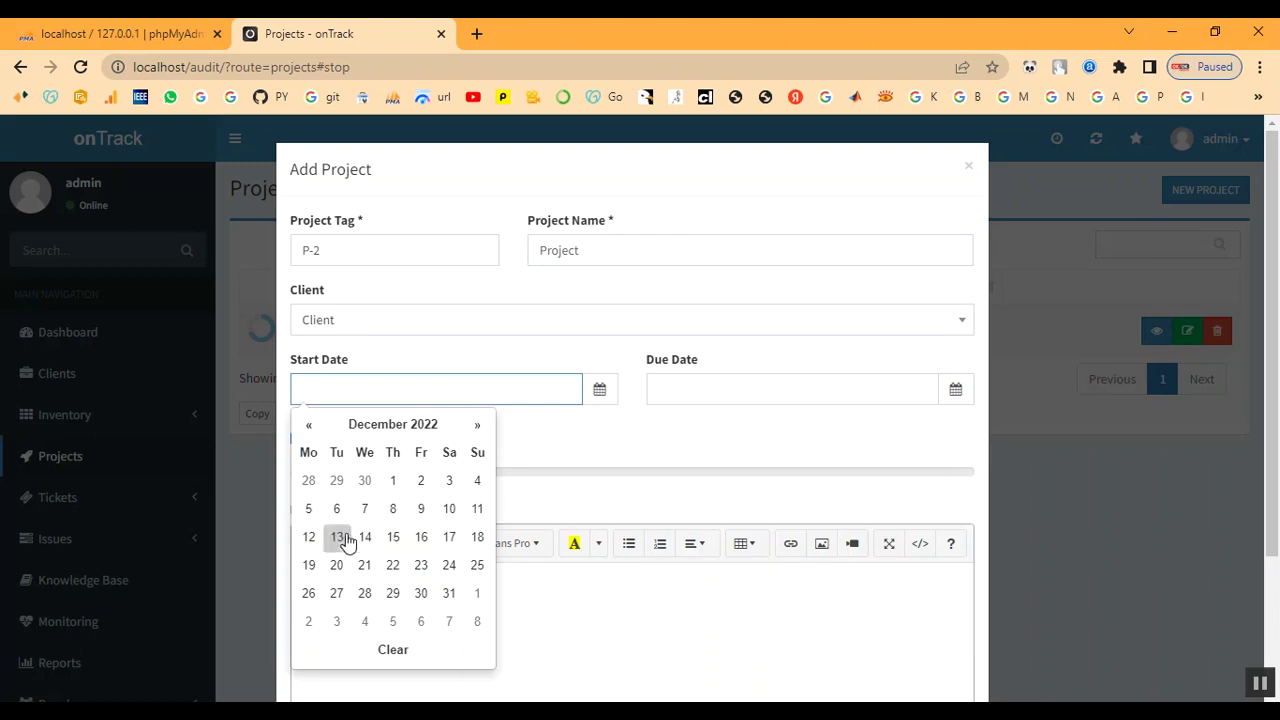
click(365, 509)
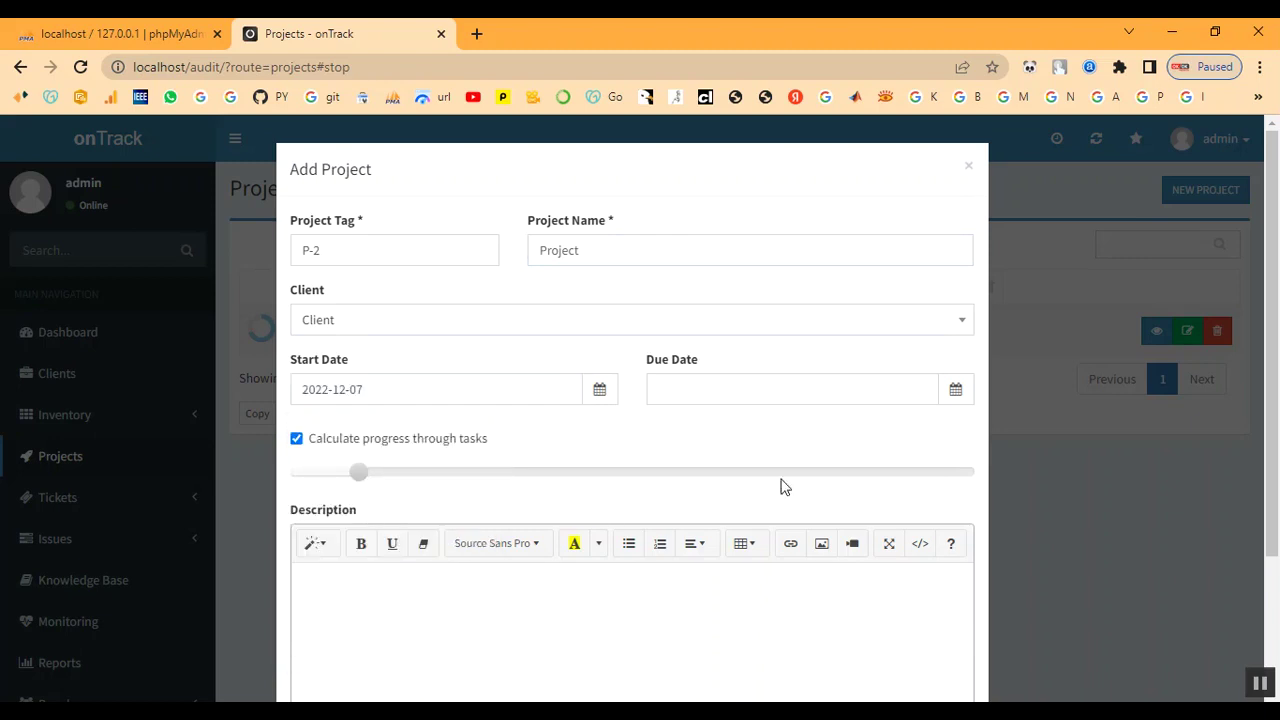
click(752, 389)
click(748, 510)
scroll(362, 520, down, 2)
click(374, 436)
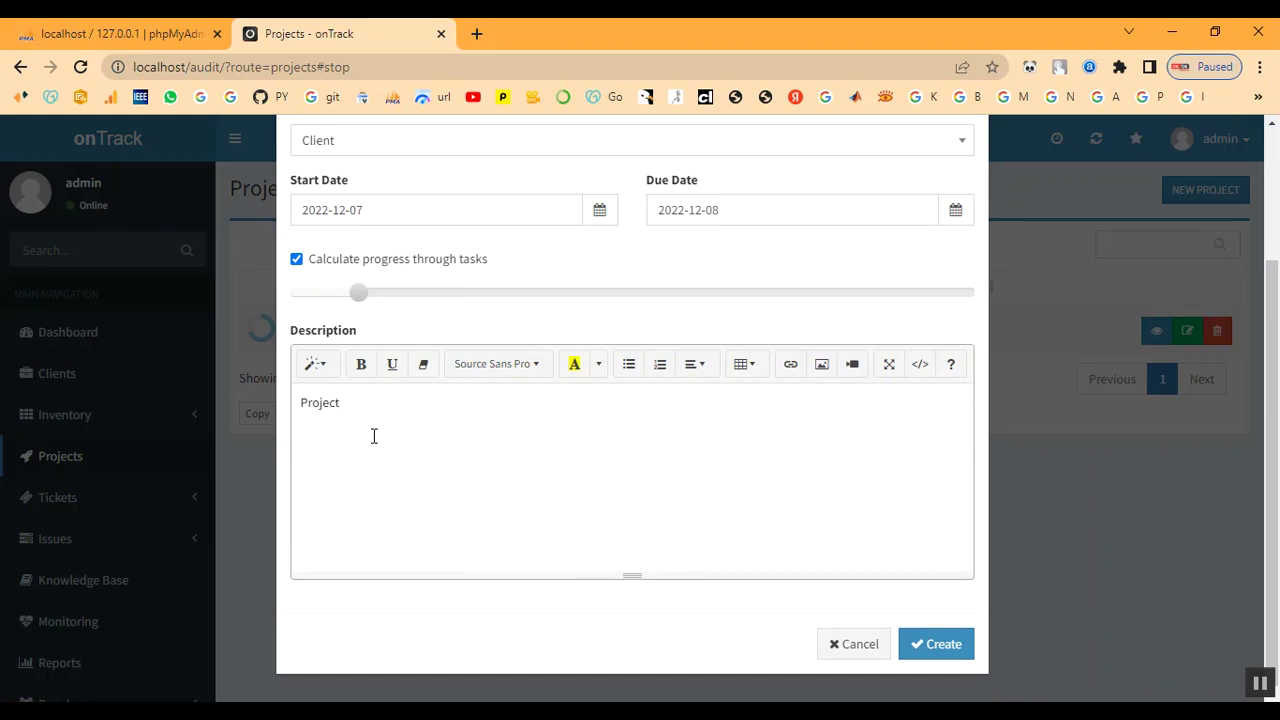
click(937, 644)
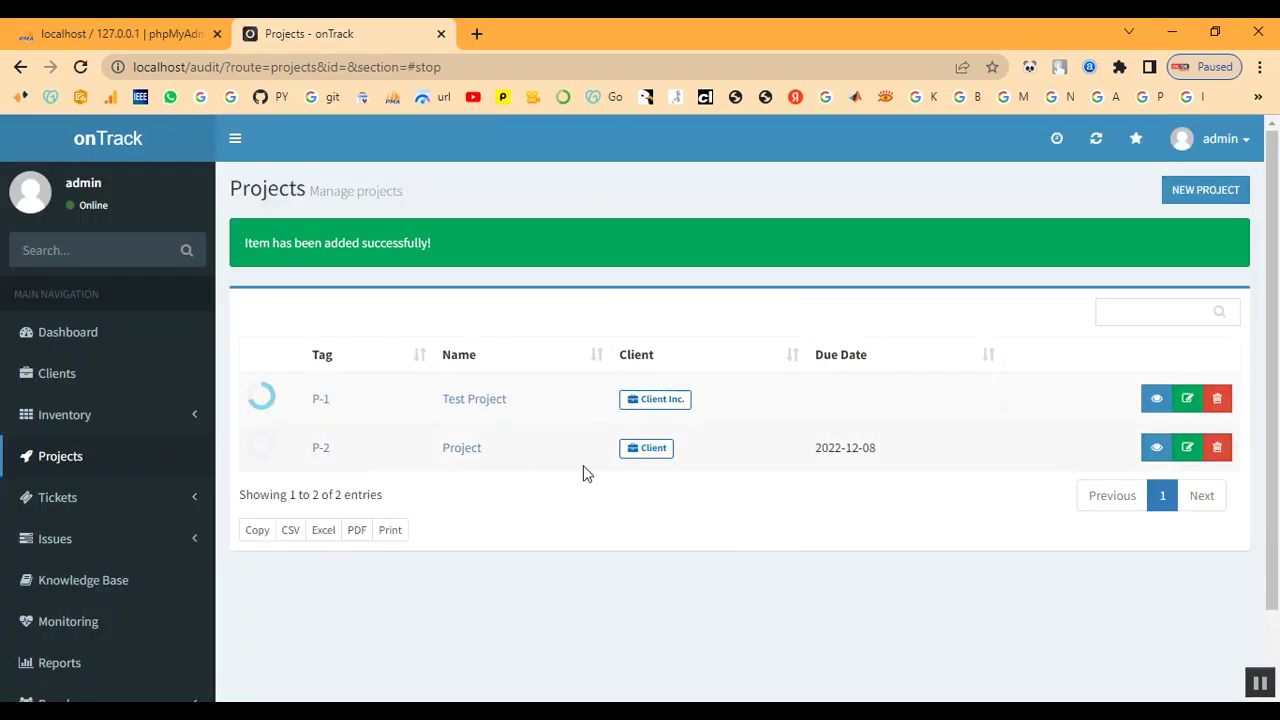
mouse_move(271, 453)
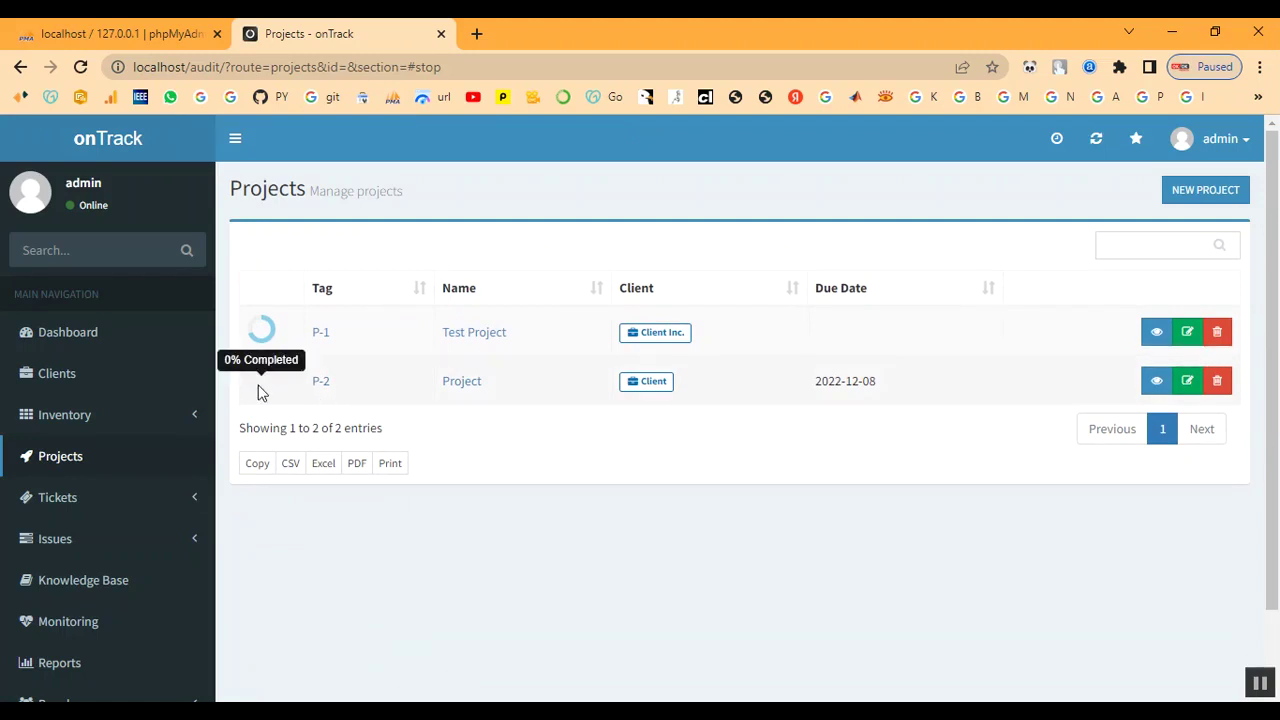
click(322, 386)
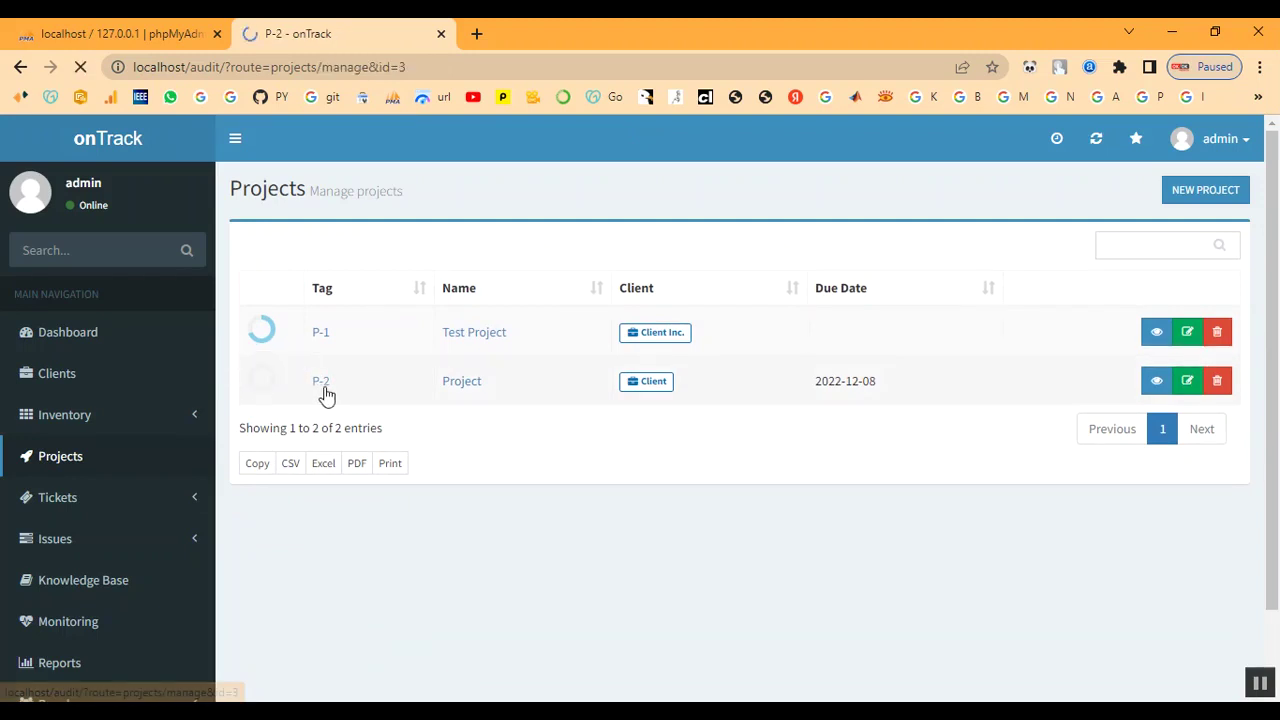
scroll(865, 430, down, 1)
scroll(866, 429, up, 1)
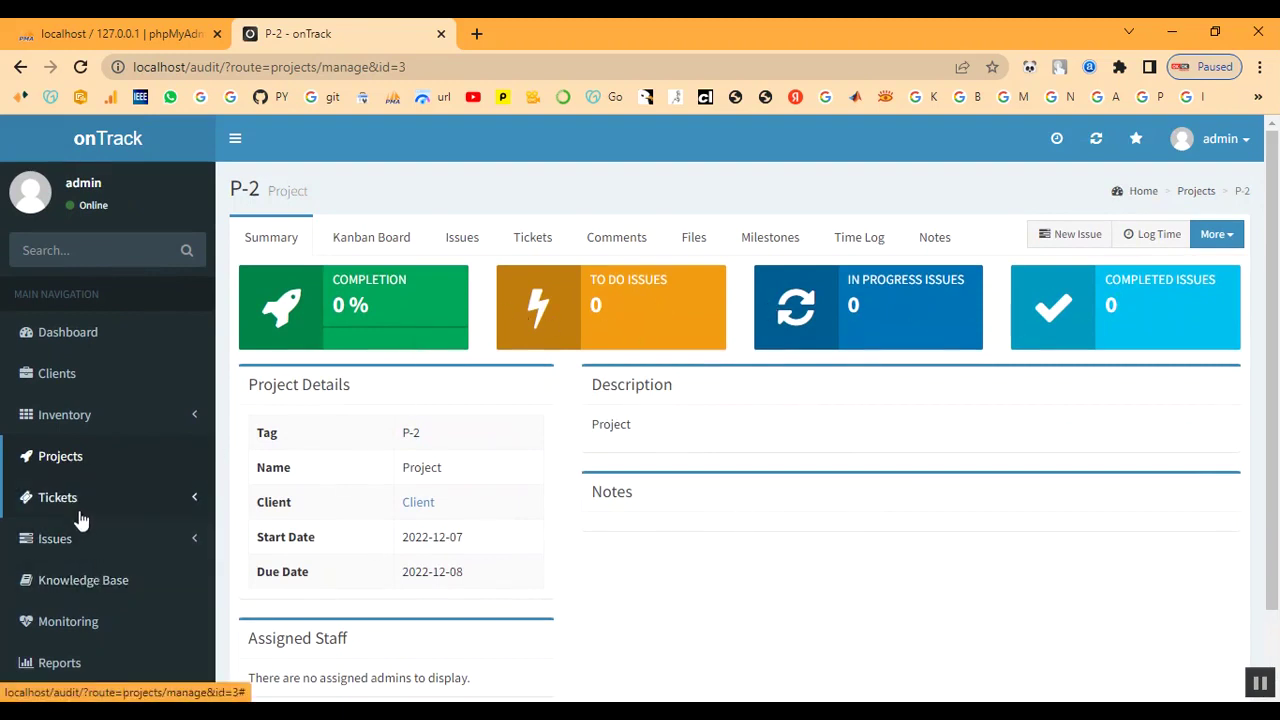
click(52, 546)
click(55, 578)
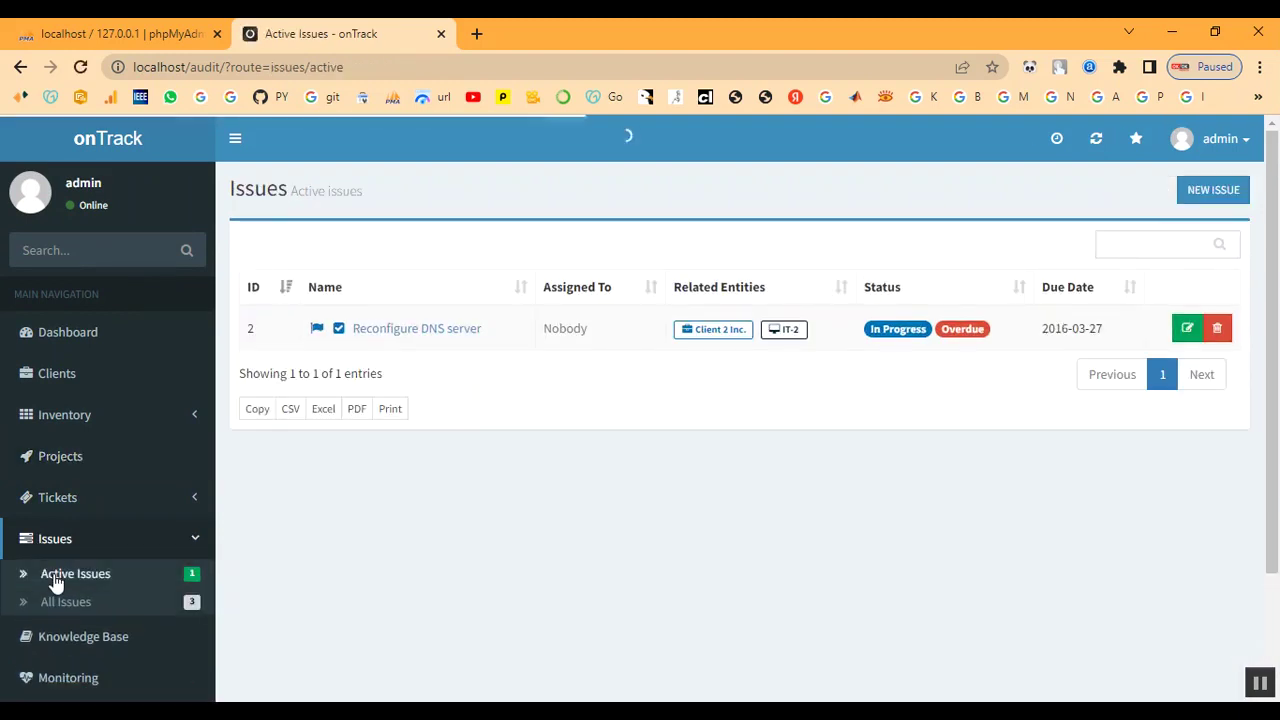
scroll(55, 572, down, 1)
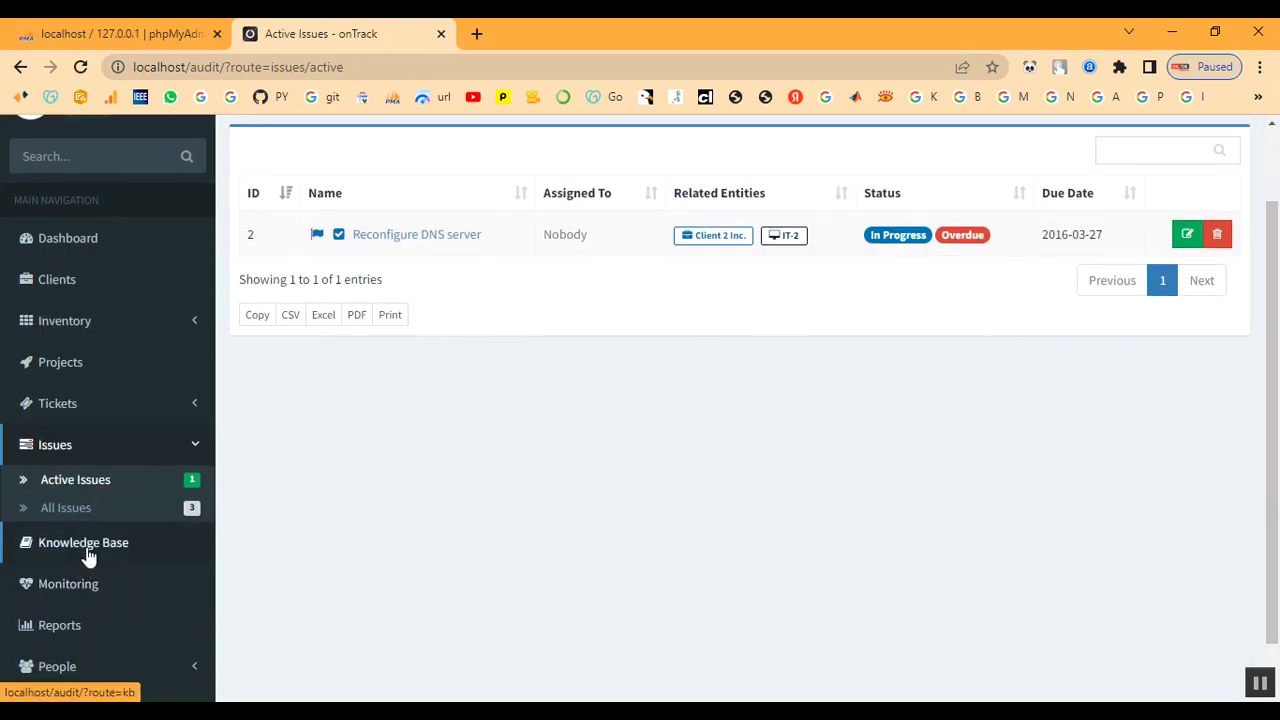
click(55, 407)
click(52, 367)
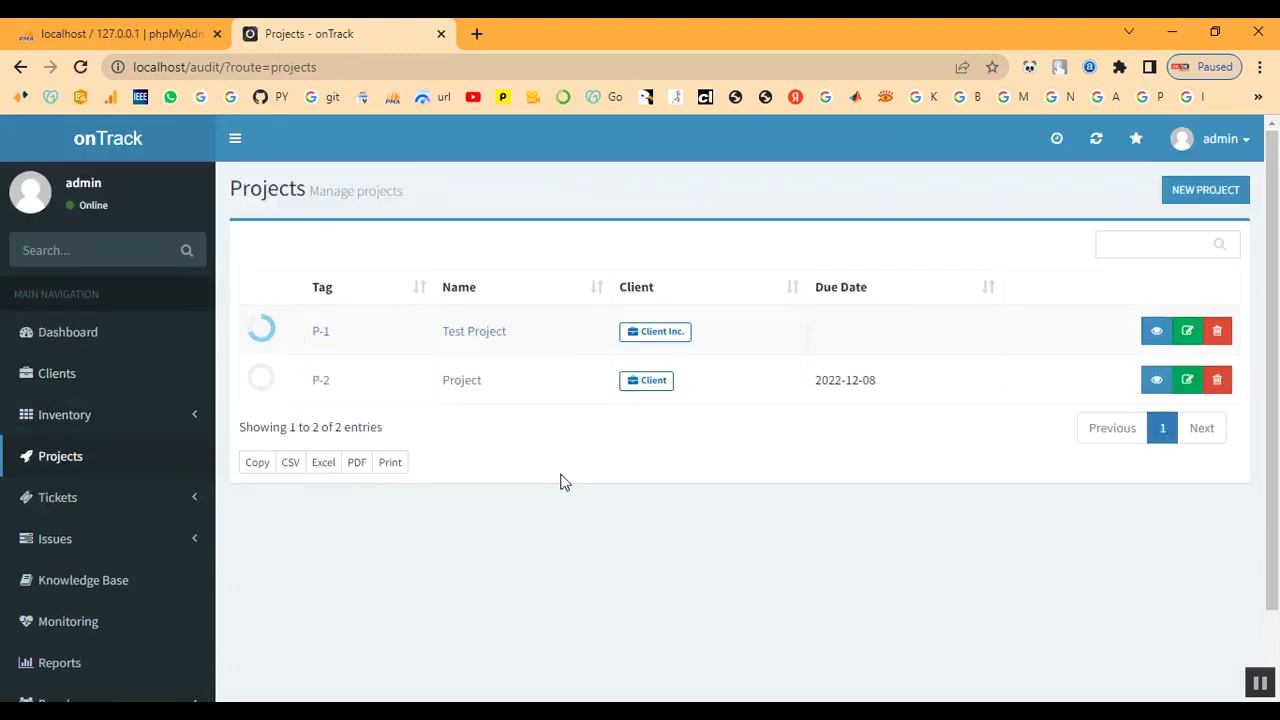
click(58, 498)
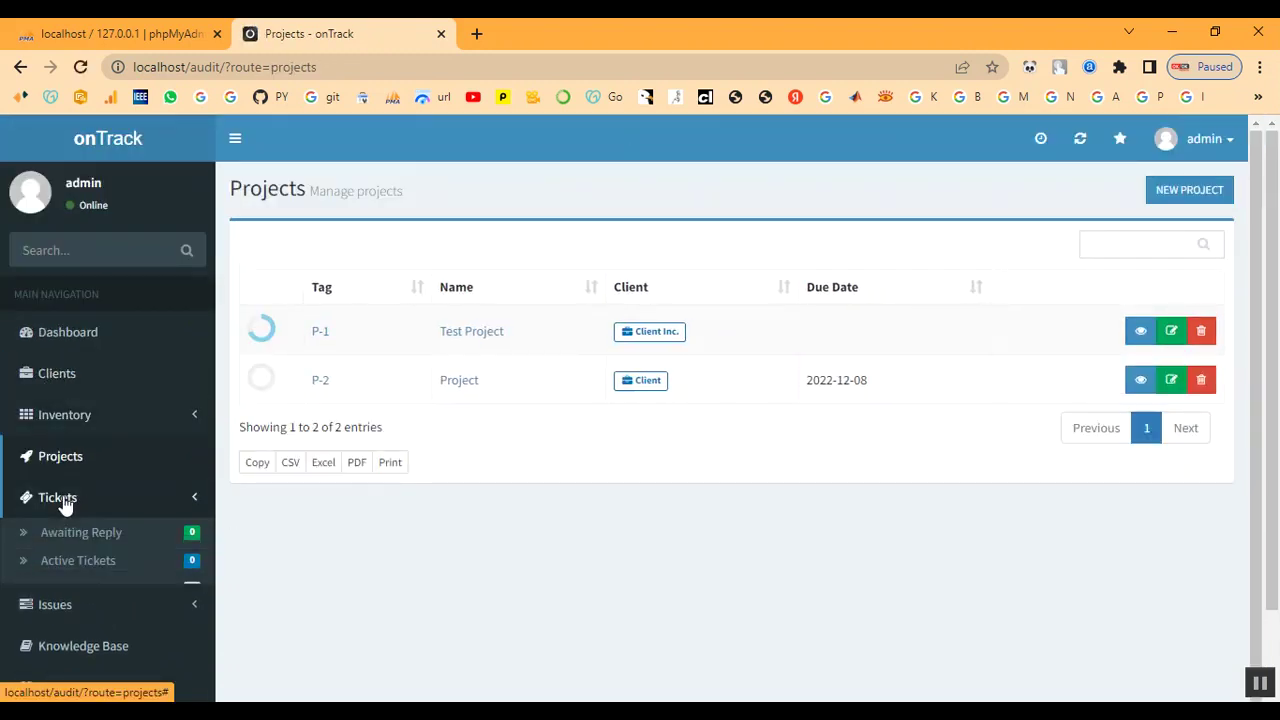
scroll(55, 495, down, 1)
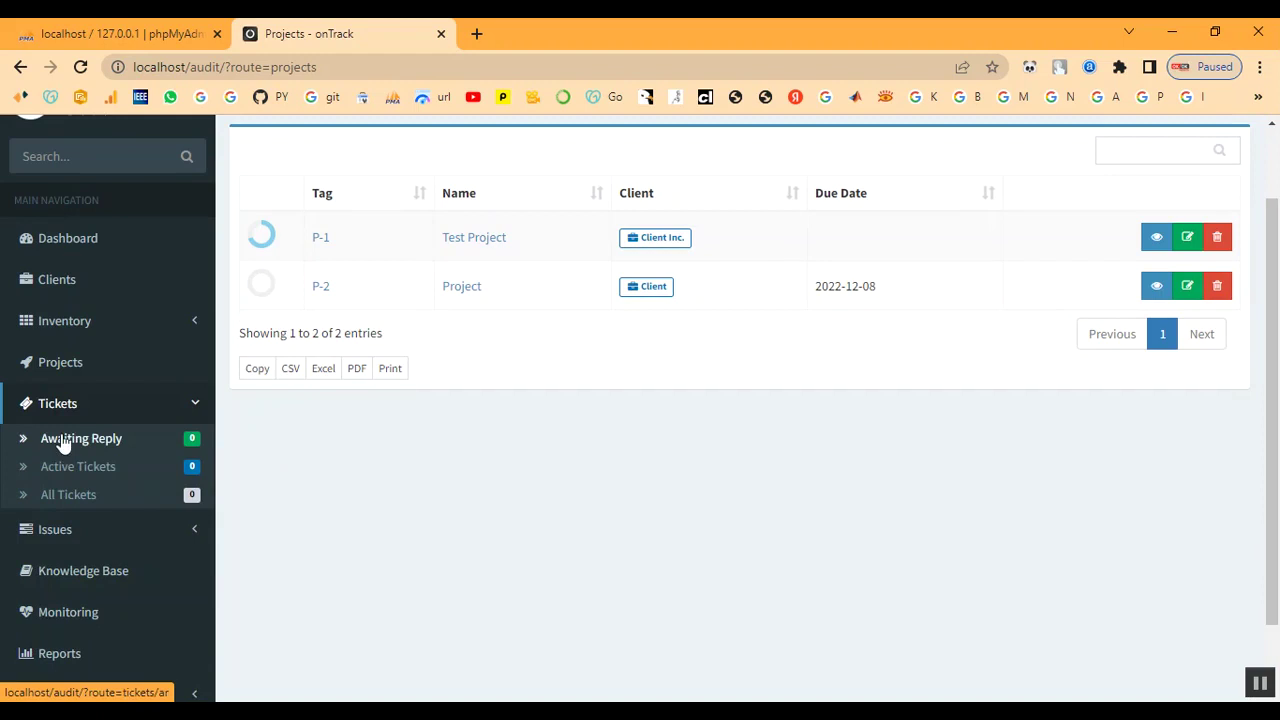
click(66, 531)
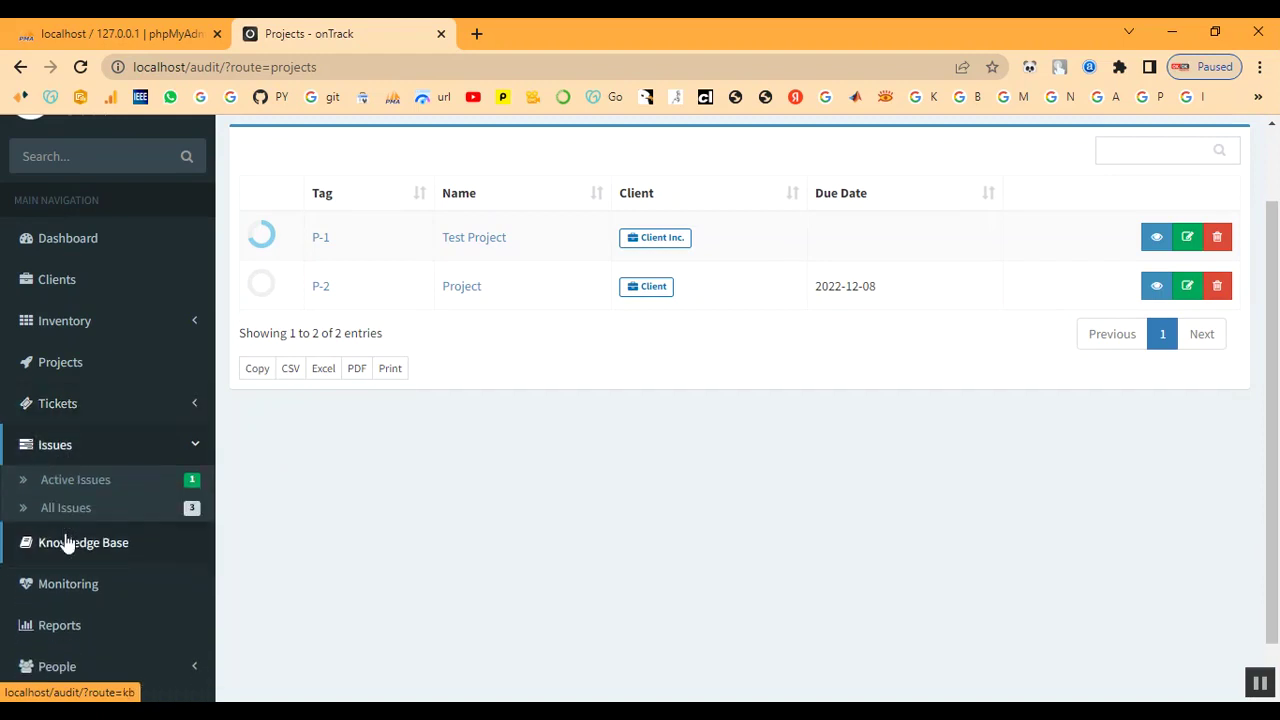
click(62, 545)
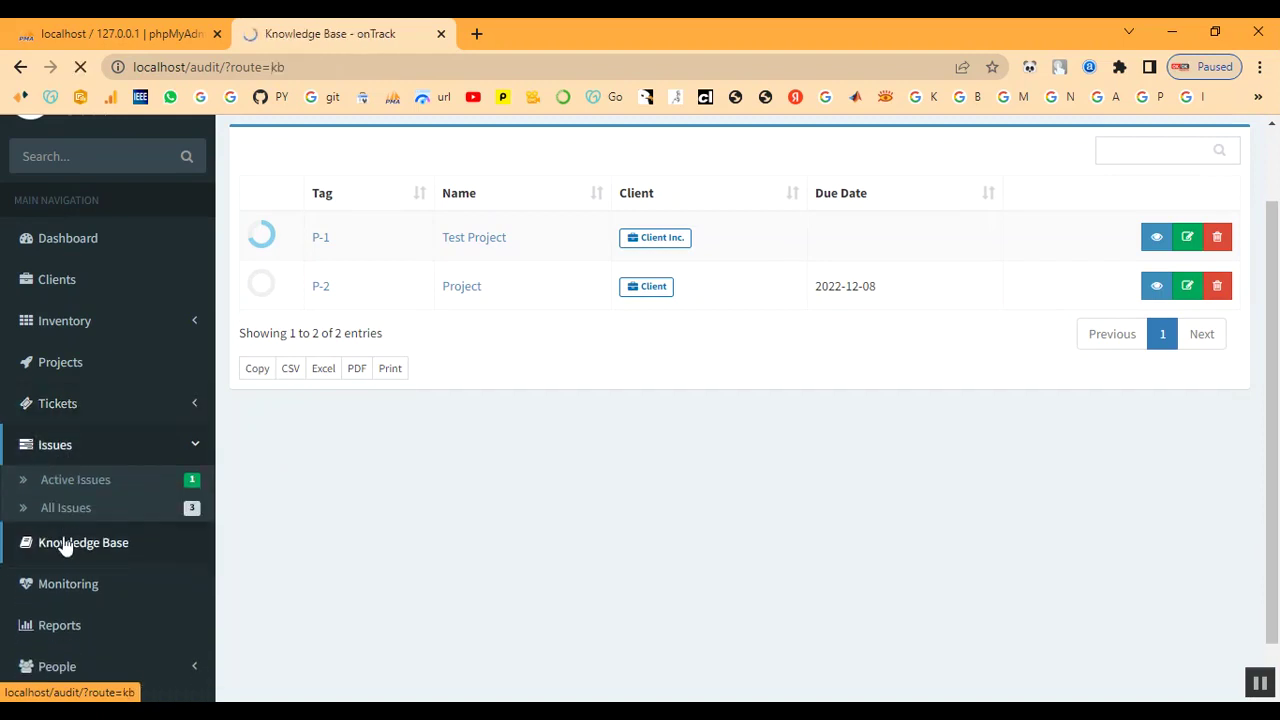
scroll(85, 541, down, 1)
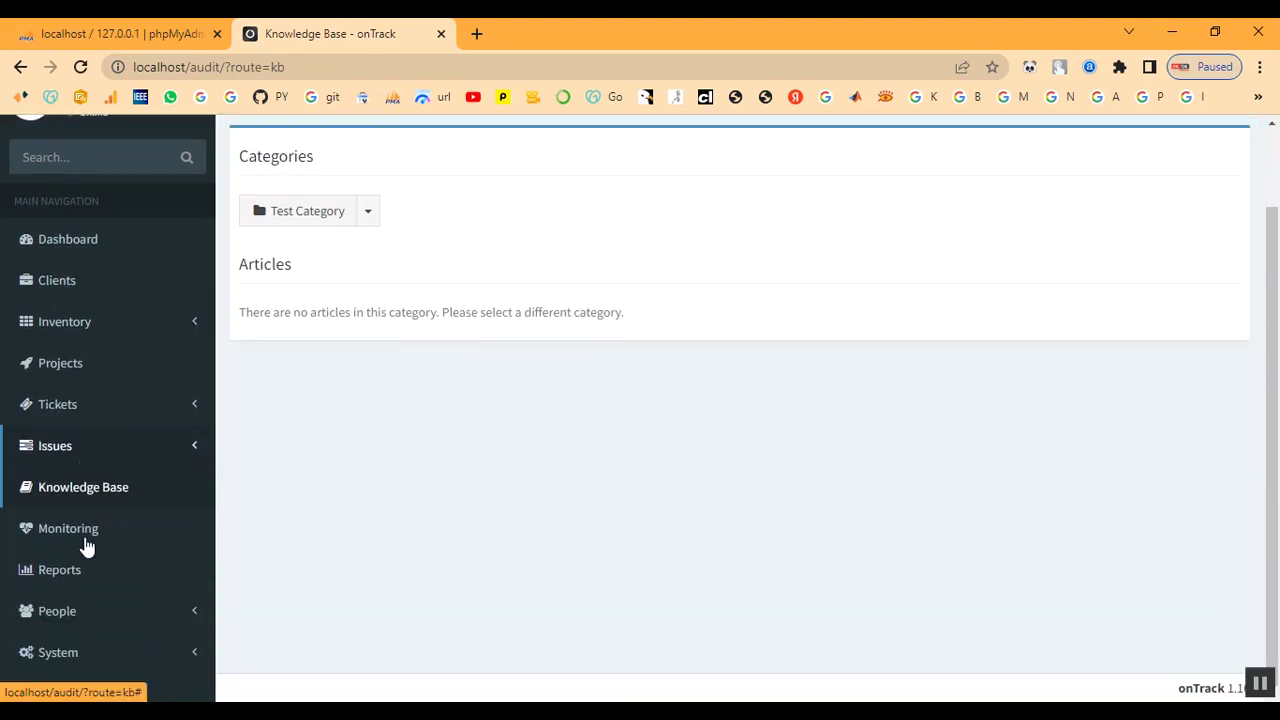
click(69, 539)
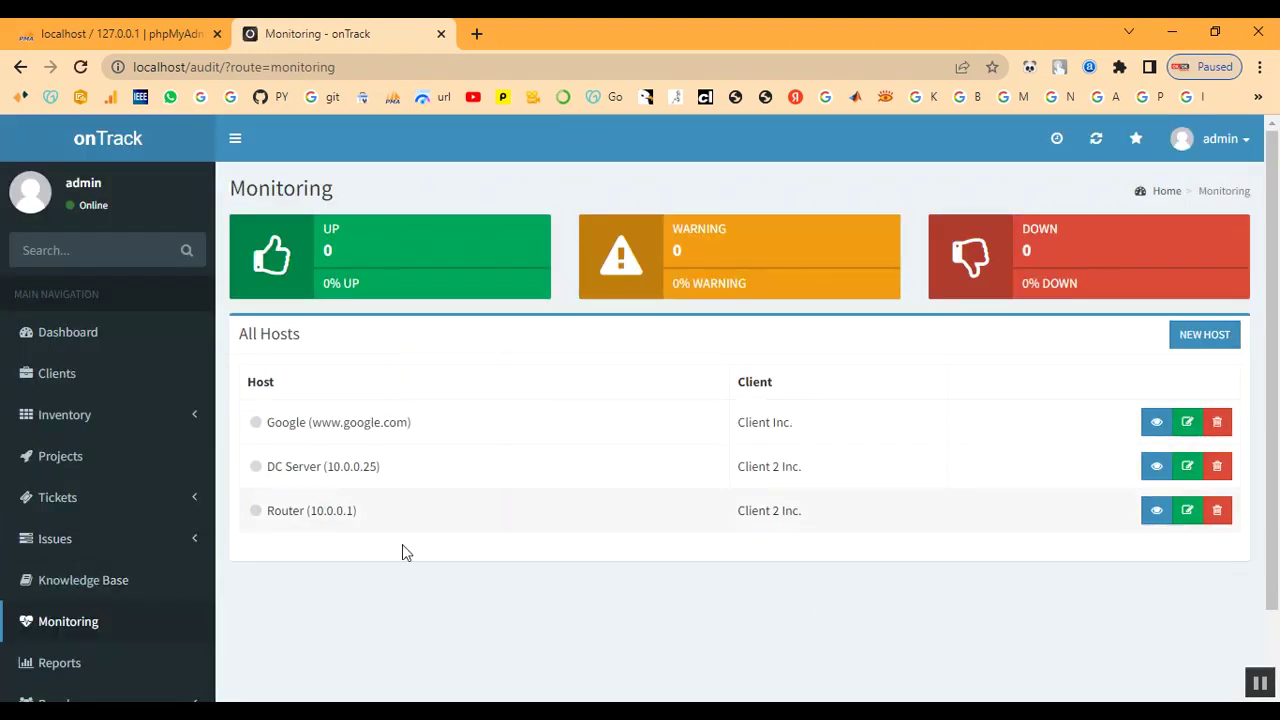
scroll(140, 620, down, 1)
scroll(130, 600, up, 1)
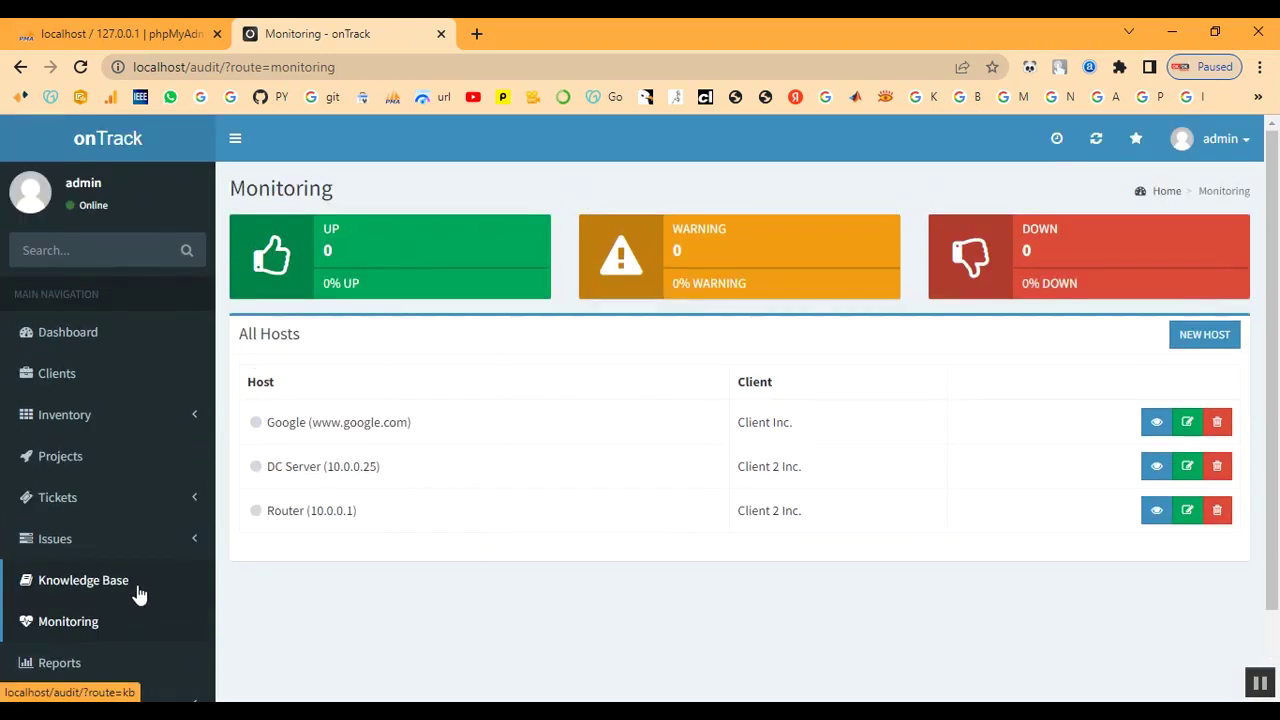
click(60, 456)
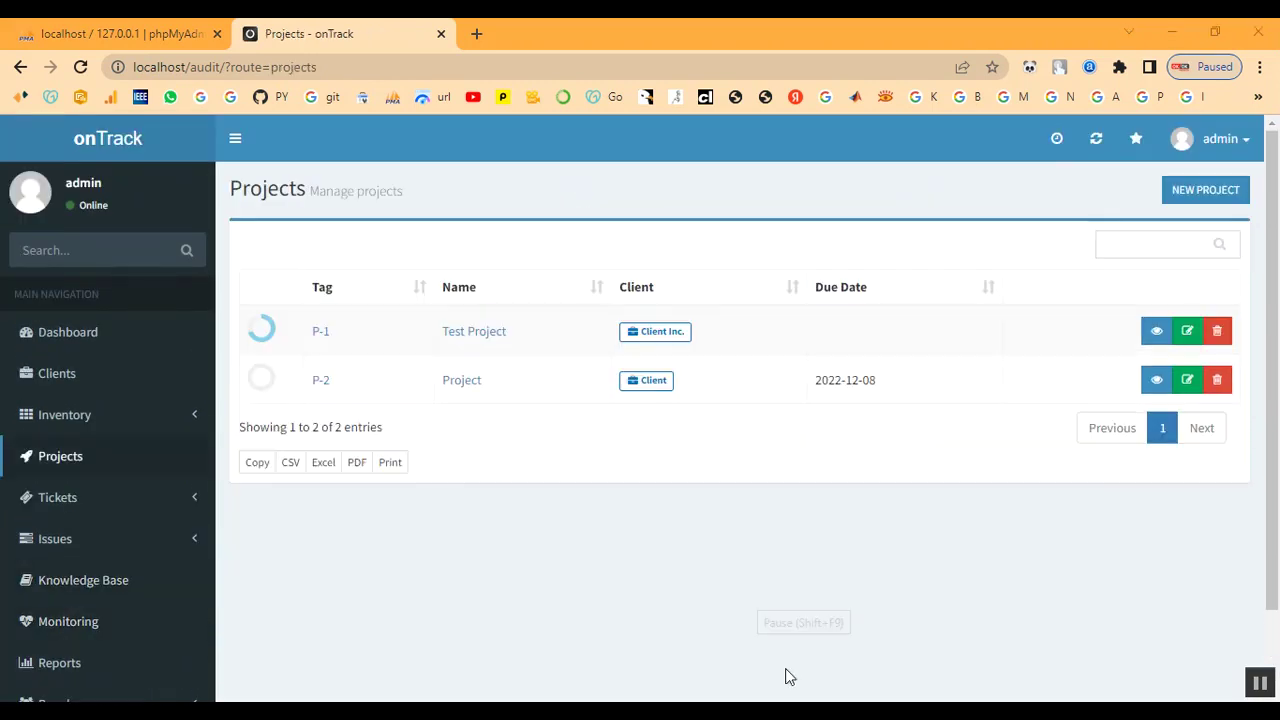
- In P-2, start the issue 'Configure Active Directory' assigned to admin
click(322, 386)
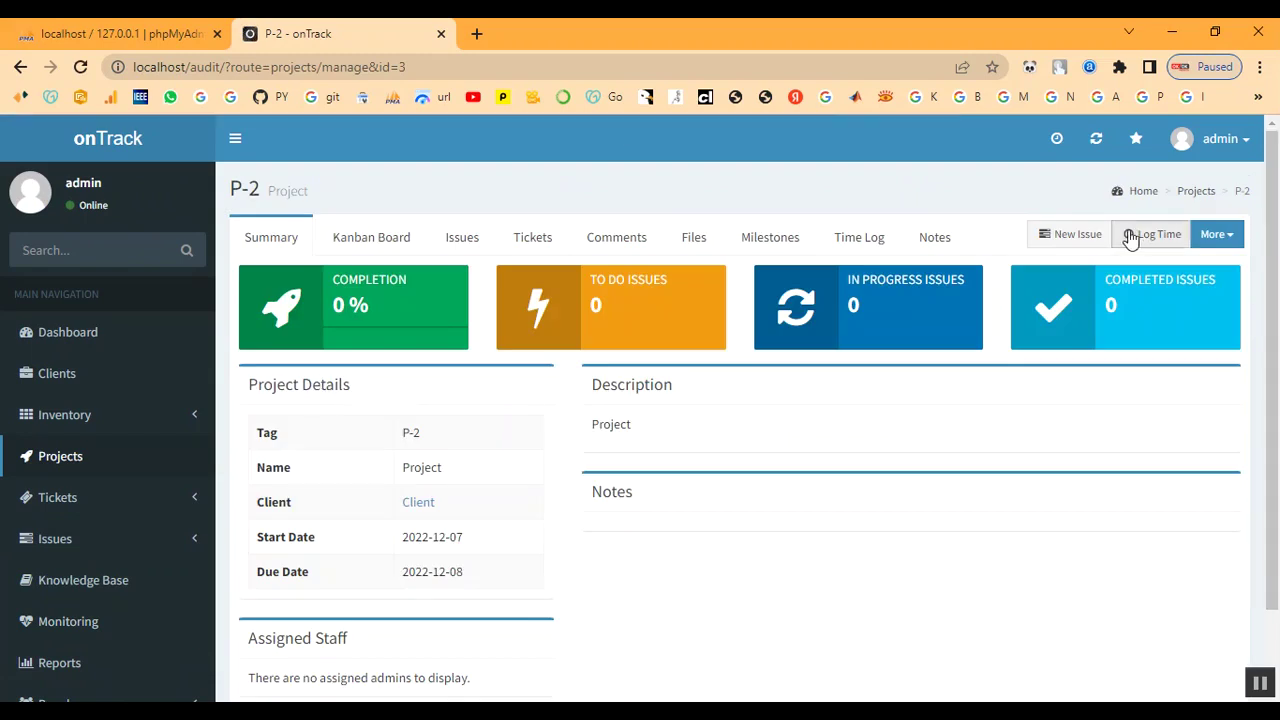
click(1063, 240)
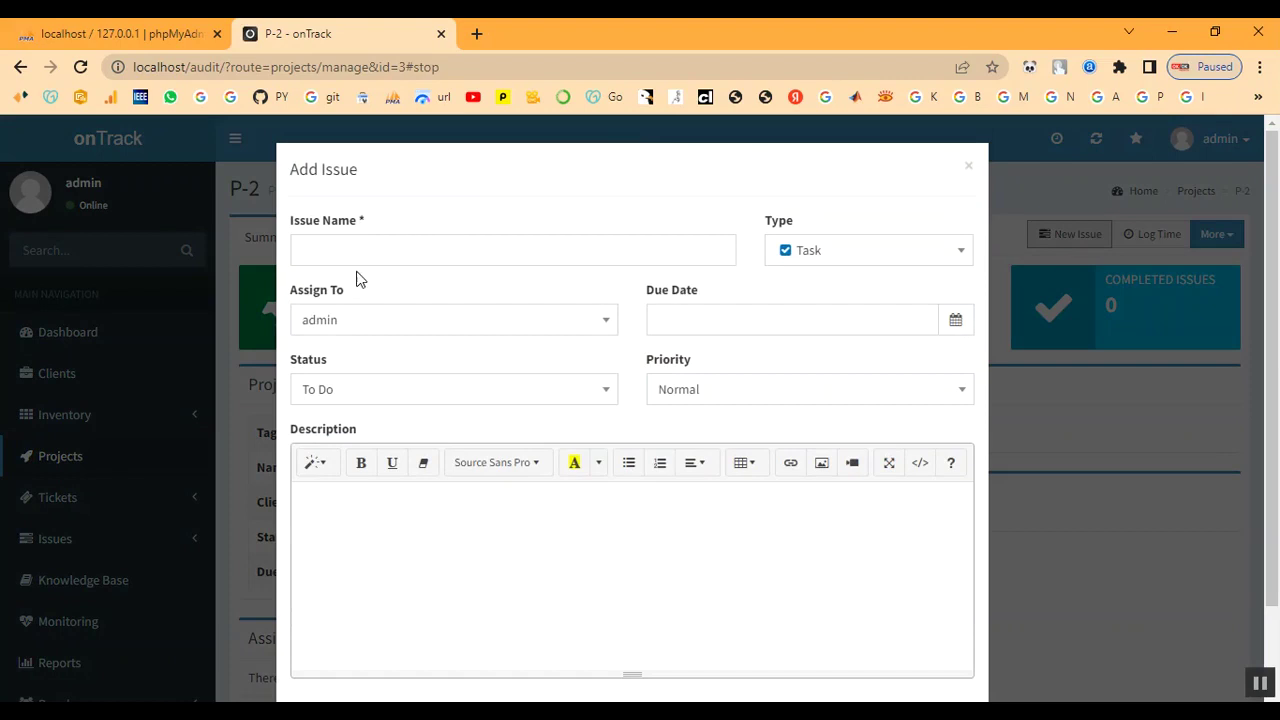
click(360, 250)
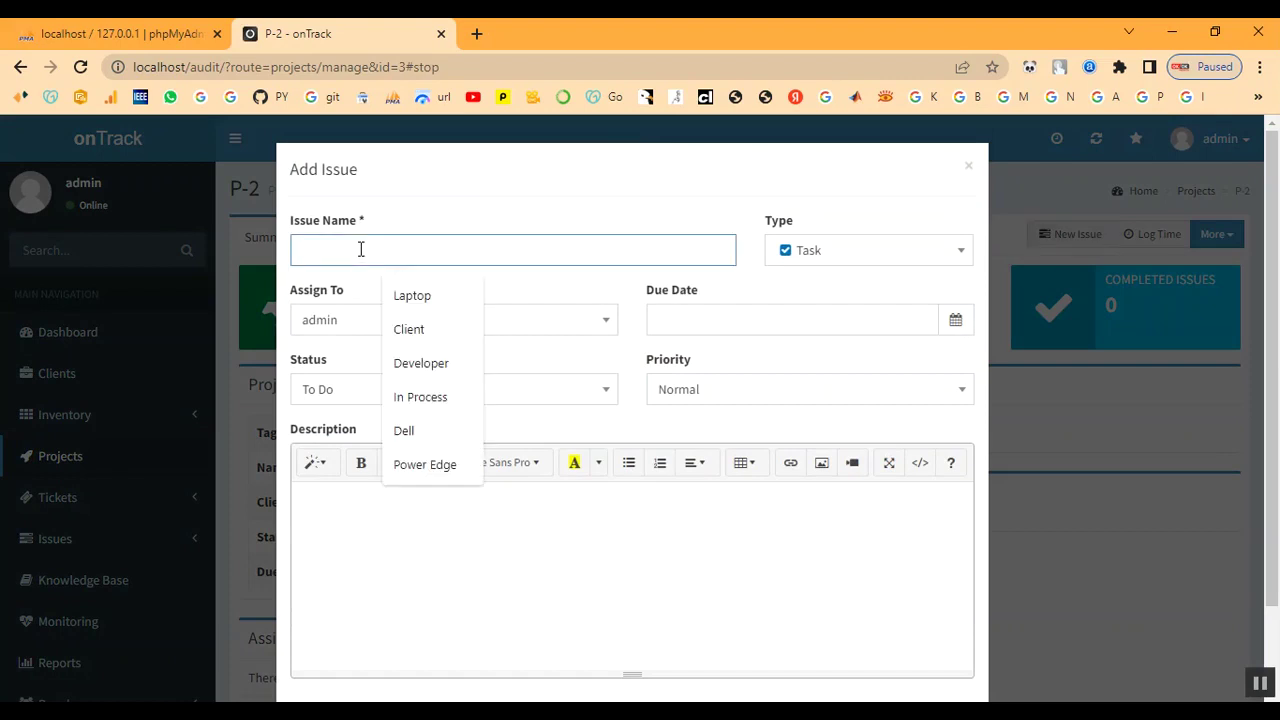
text(C)
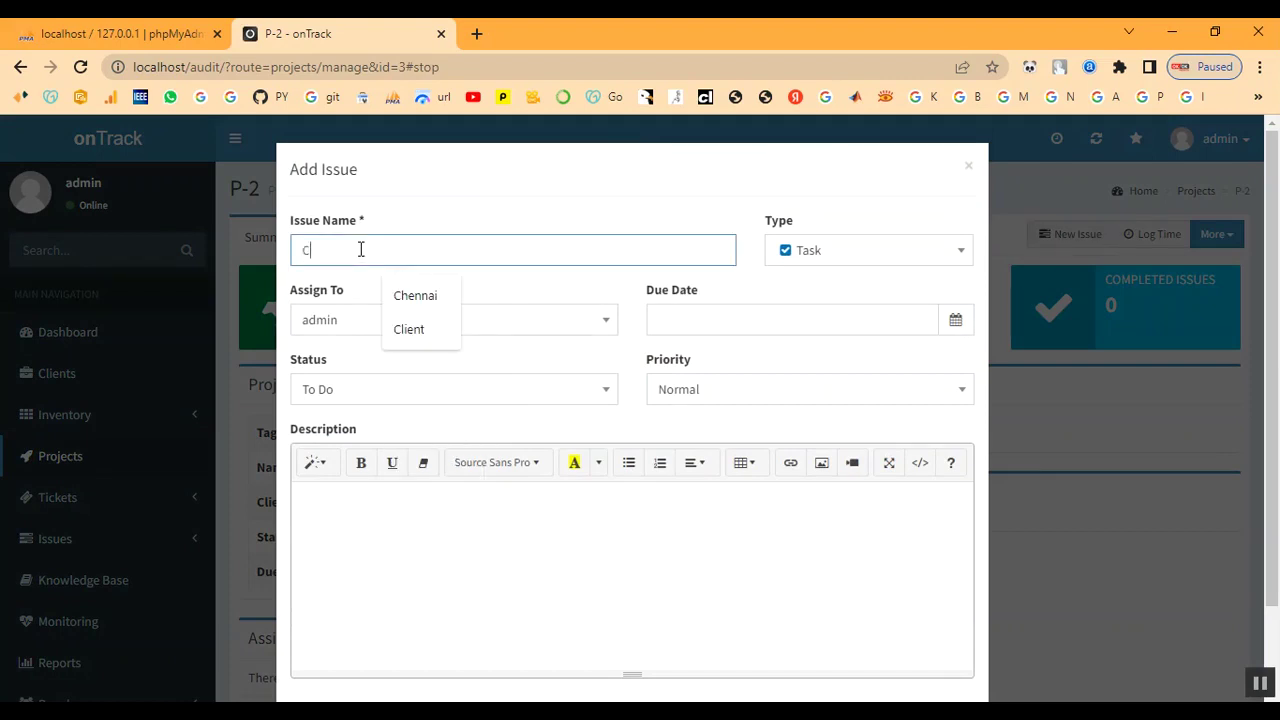
text(onfigure Active Directory)
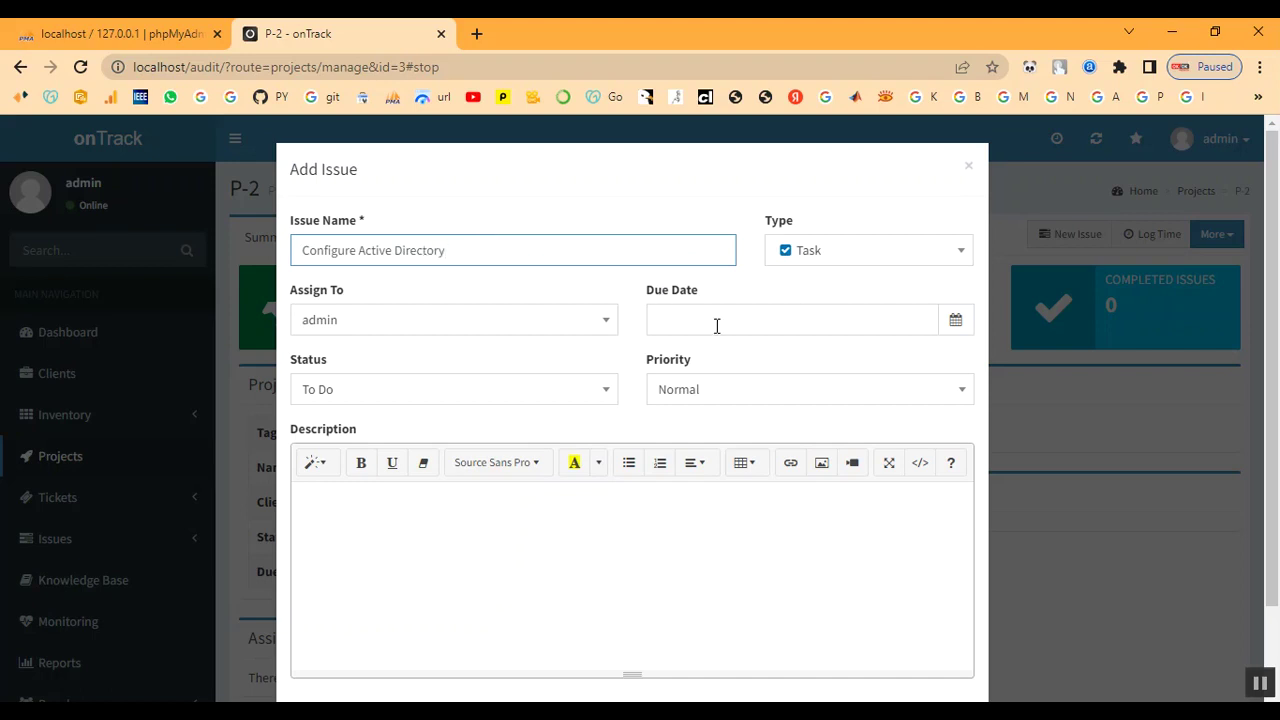
click(503, 333)
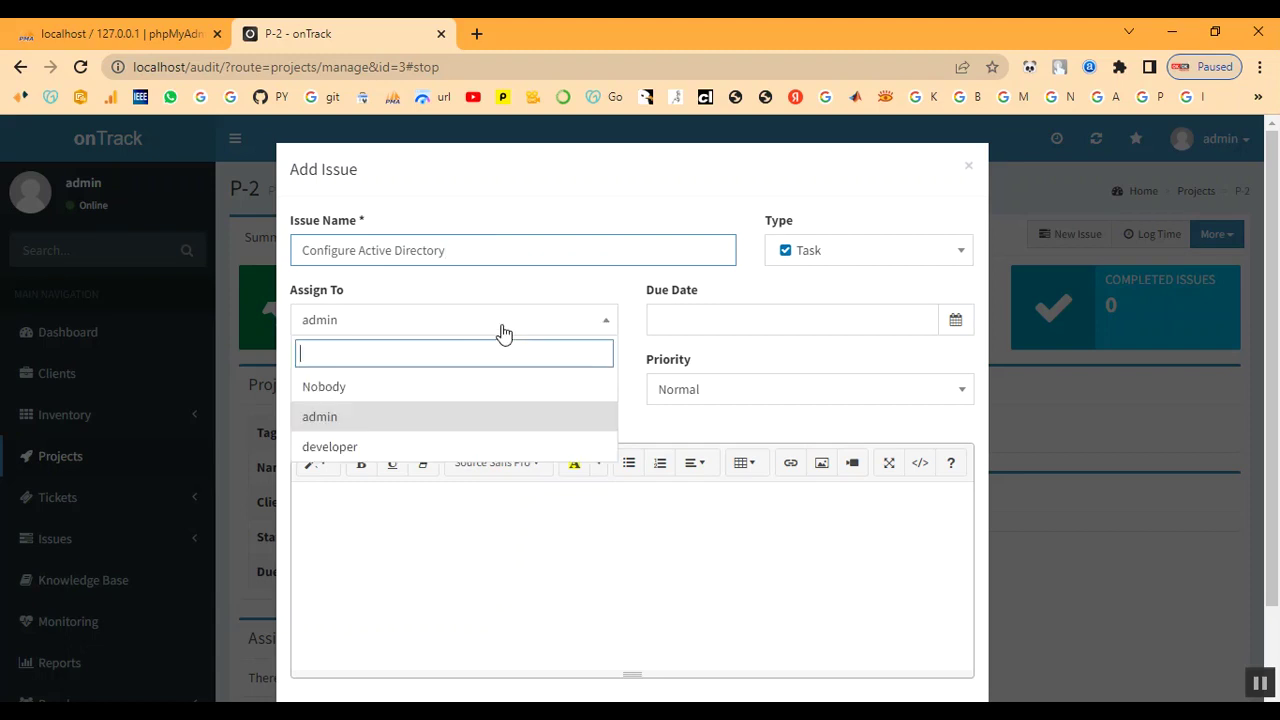
click(461, 420)
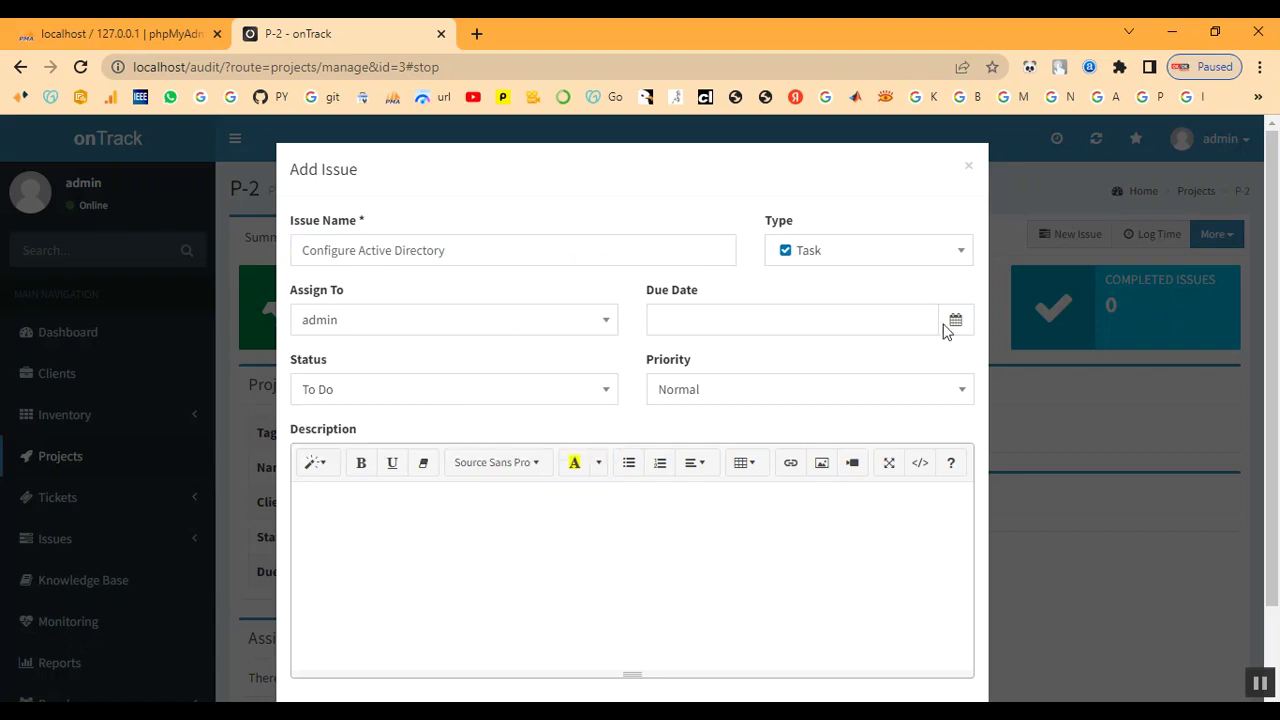
- Set due date 2022-12-07, status In Progress, priority High, and create it
click(784, 316)
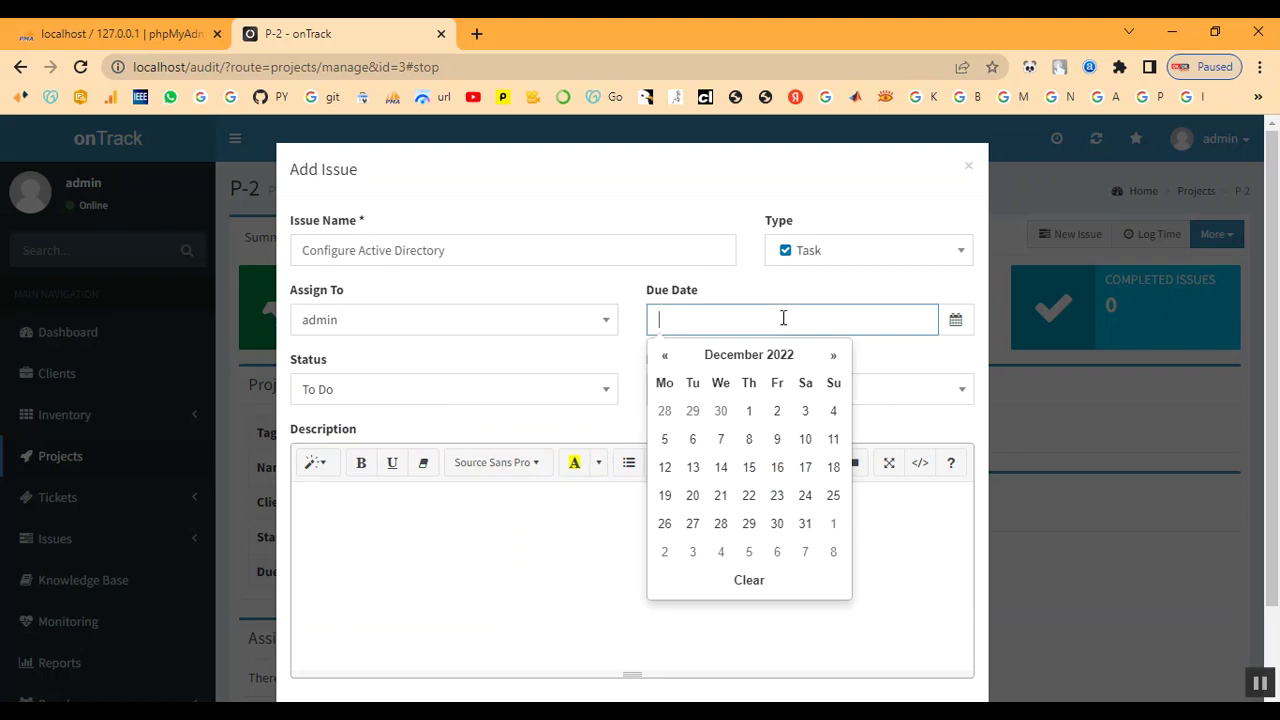
click(717, 447)
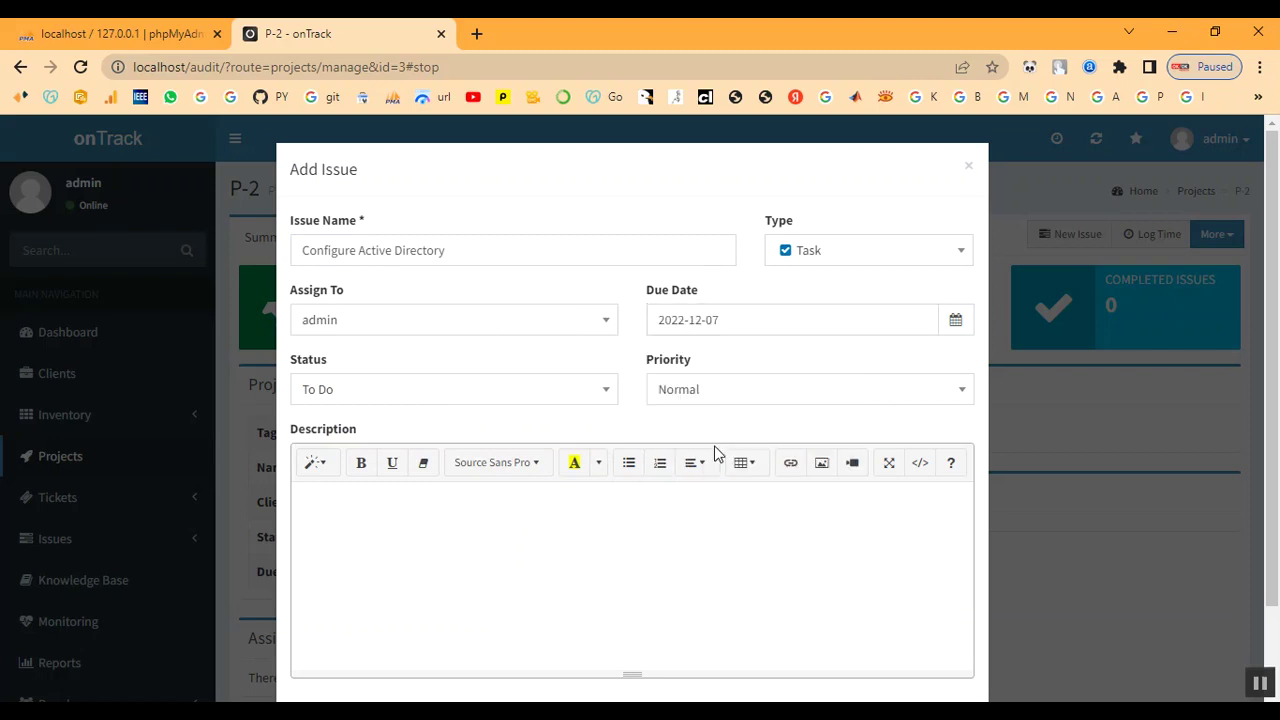
click(470, 400)
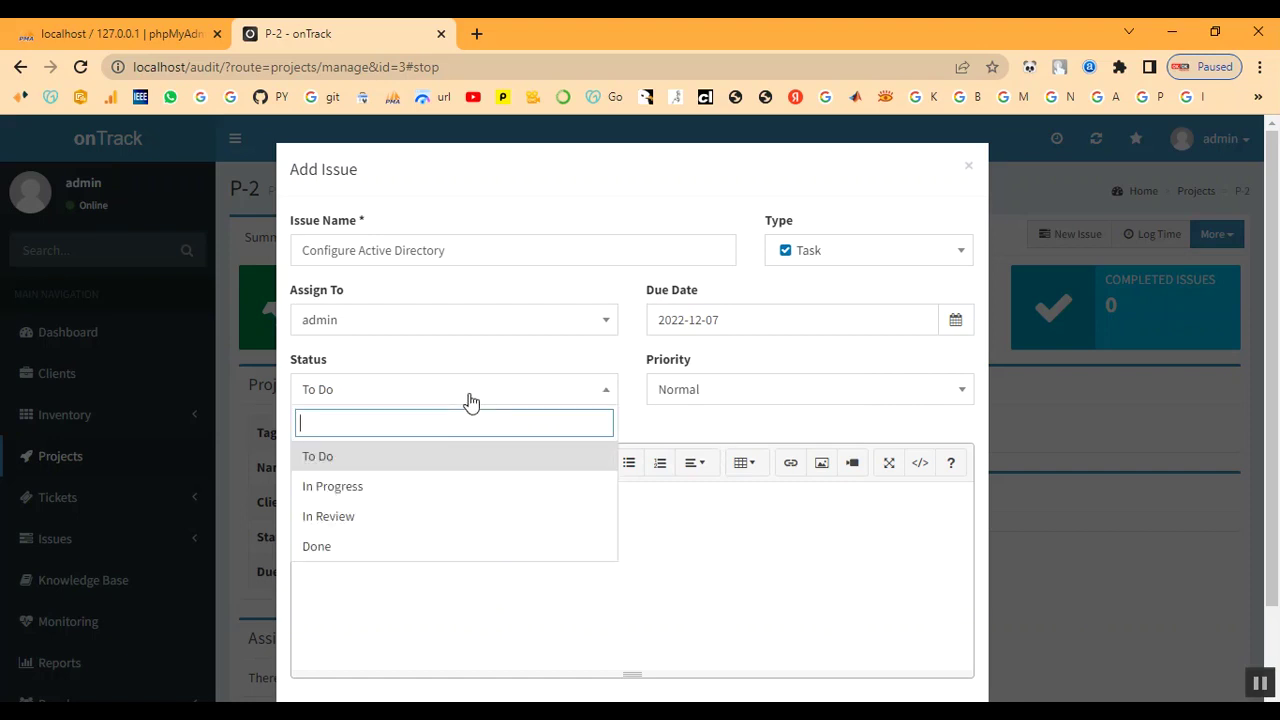
click(413, 497)
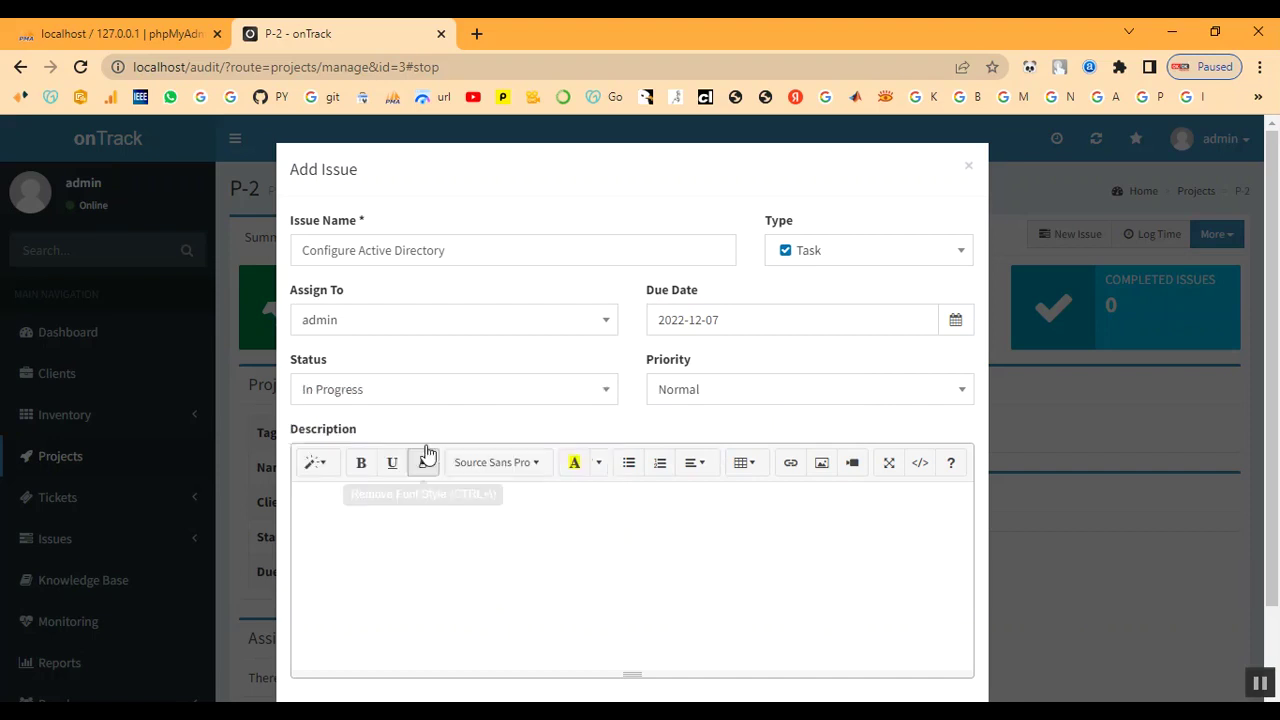
click(843, 401)
click(800, 517)
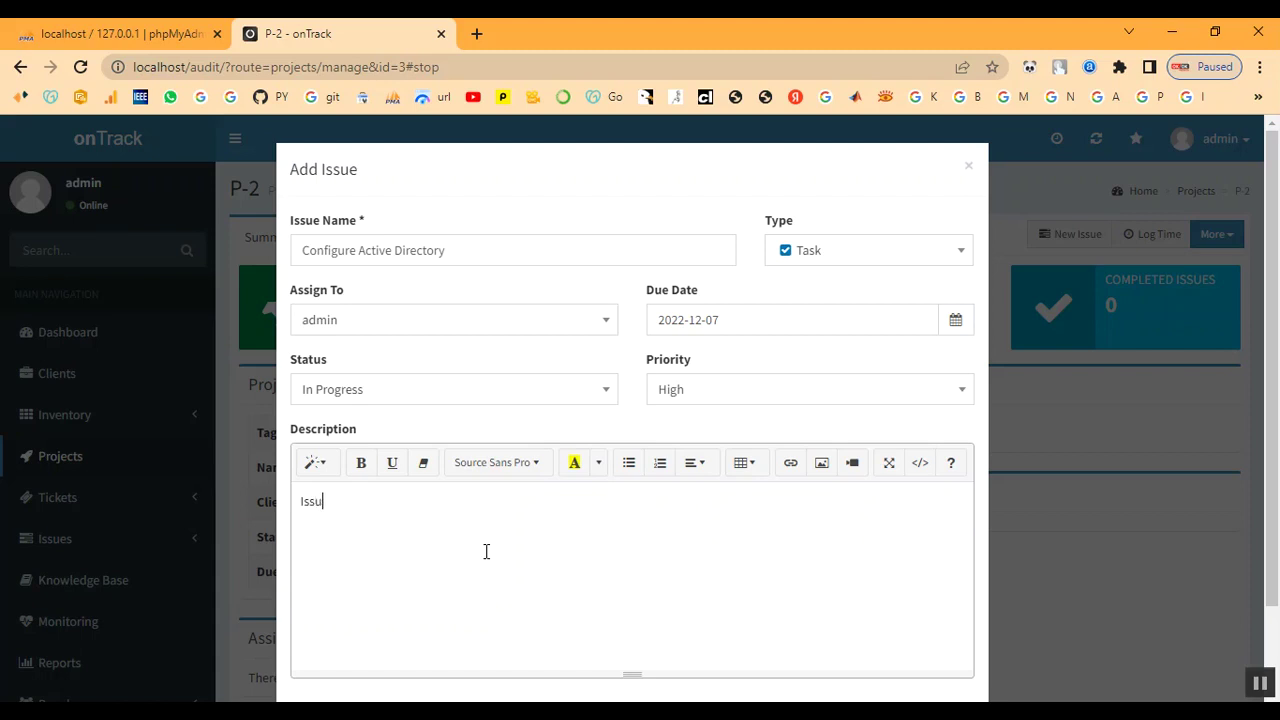
scroll(600, 514, down, 2)
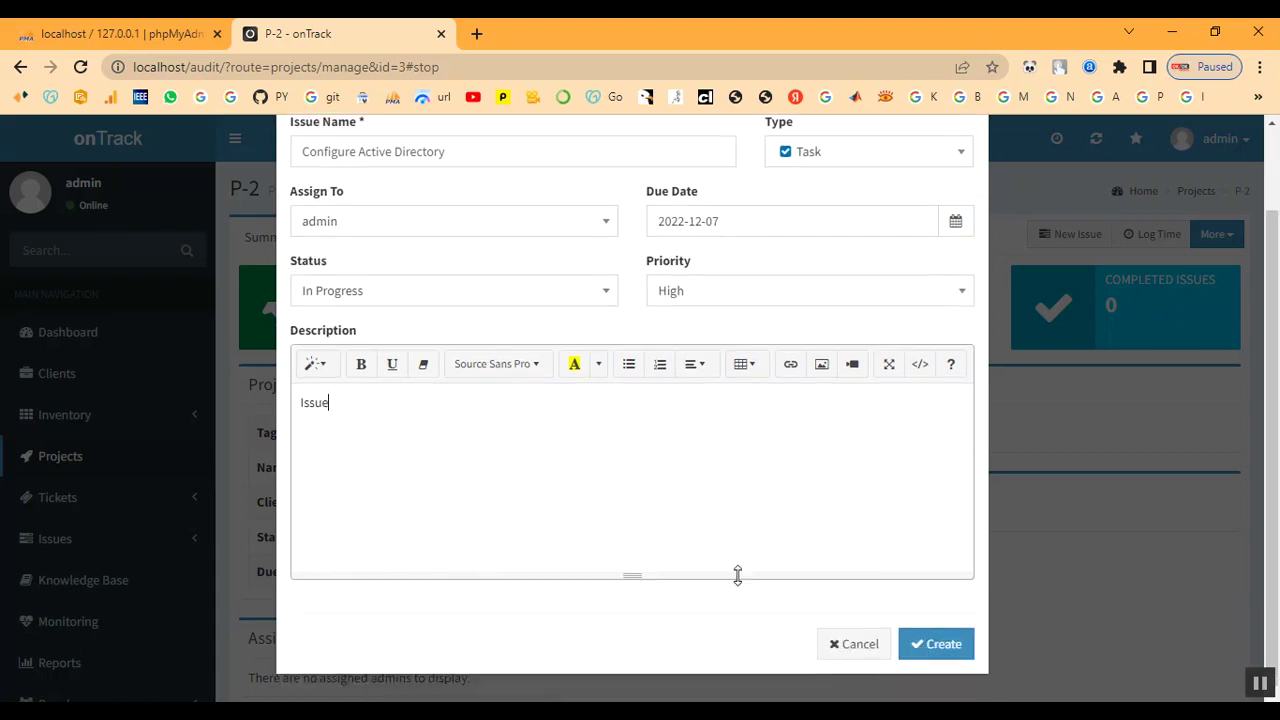
click(922, 643)
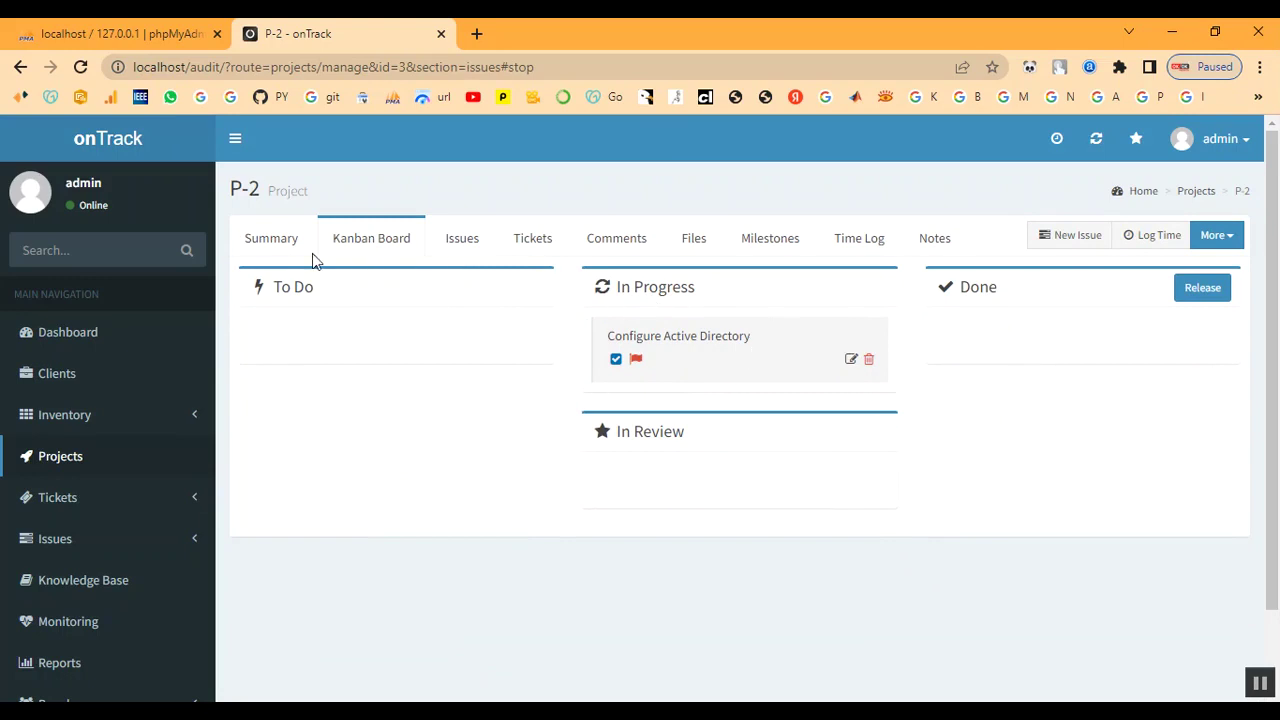
- Open the Active Issues list showing both In Progress issues
click(271, 254)
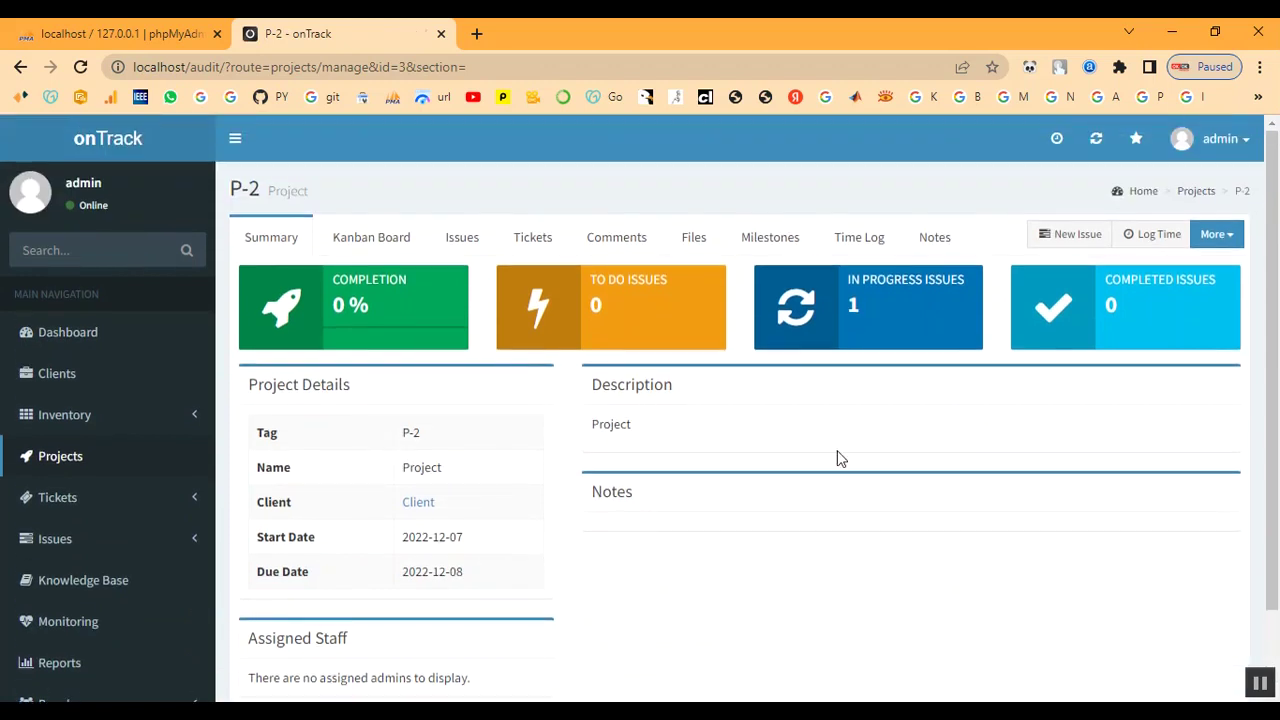
click(894, 303)
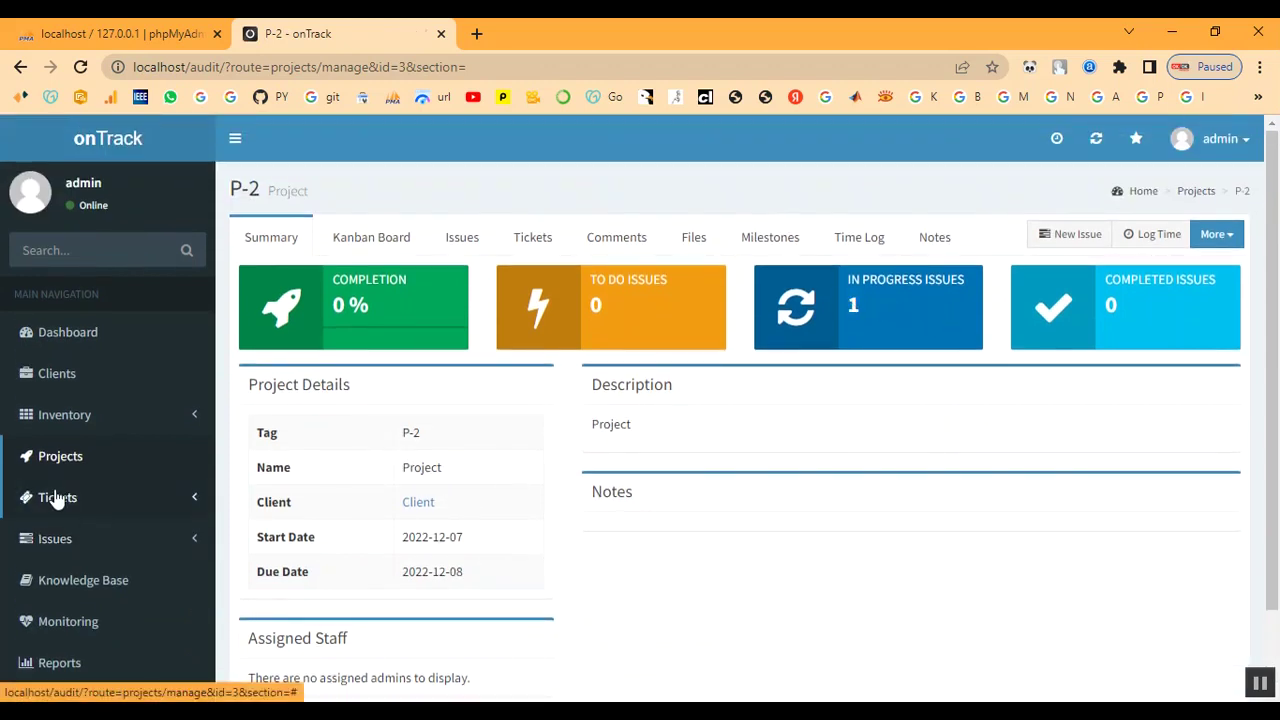
click(47, 540)
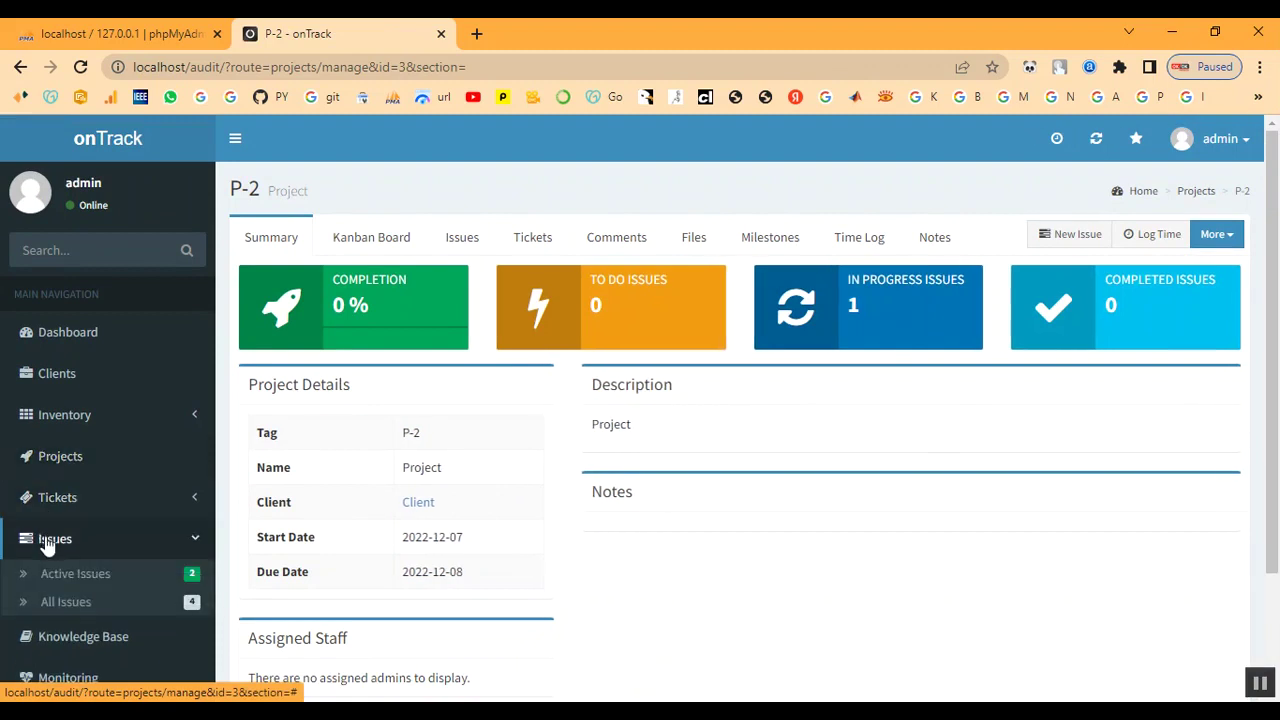
click(47, 575)
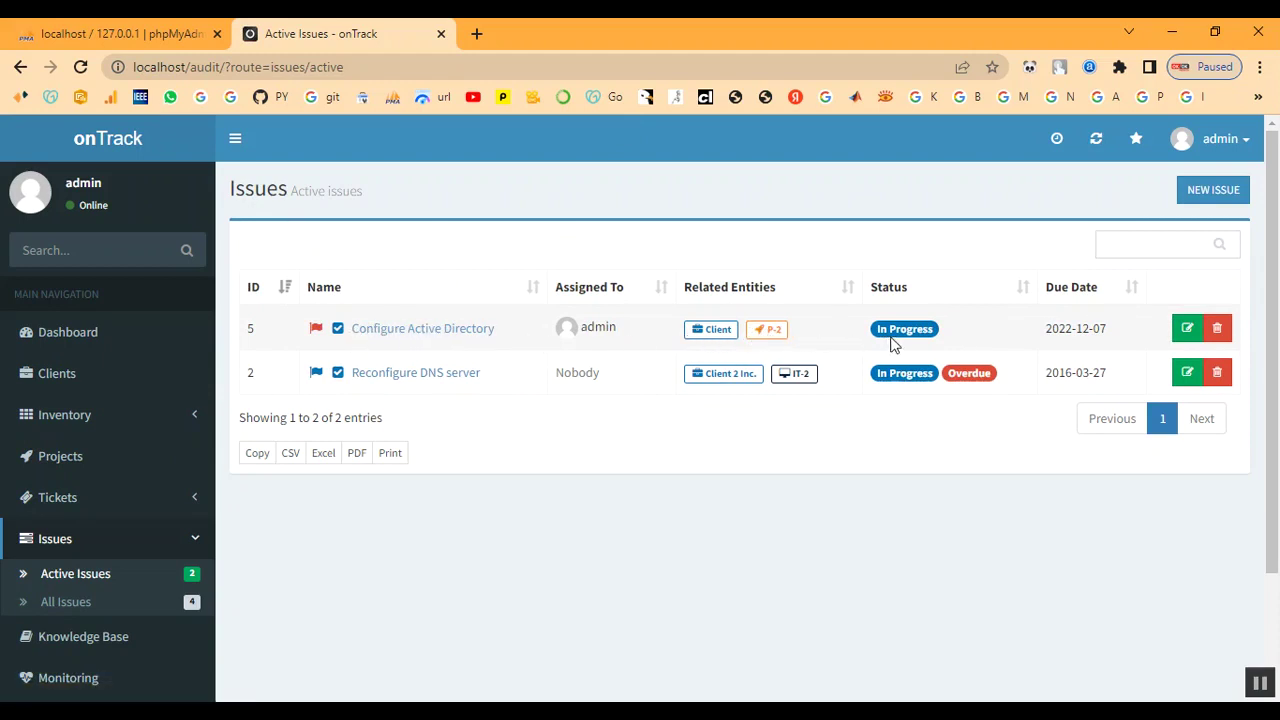
- Change Configure Active Directory's status to Done and save it
click(377, 330)
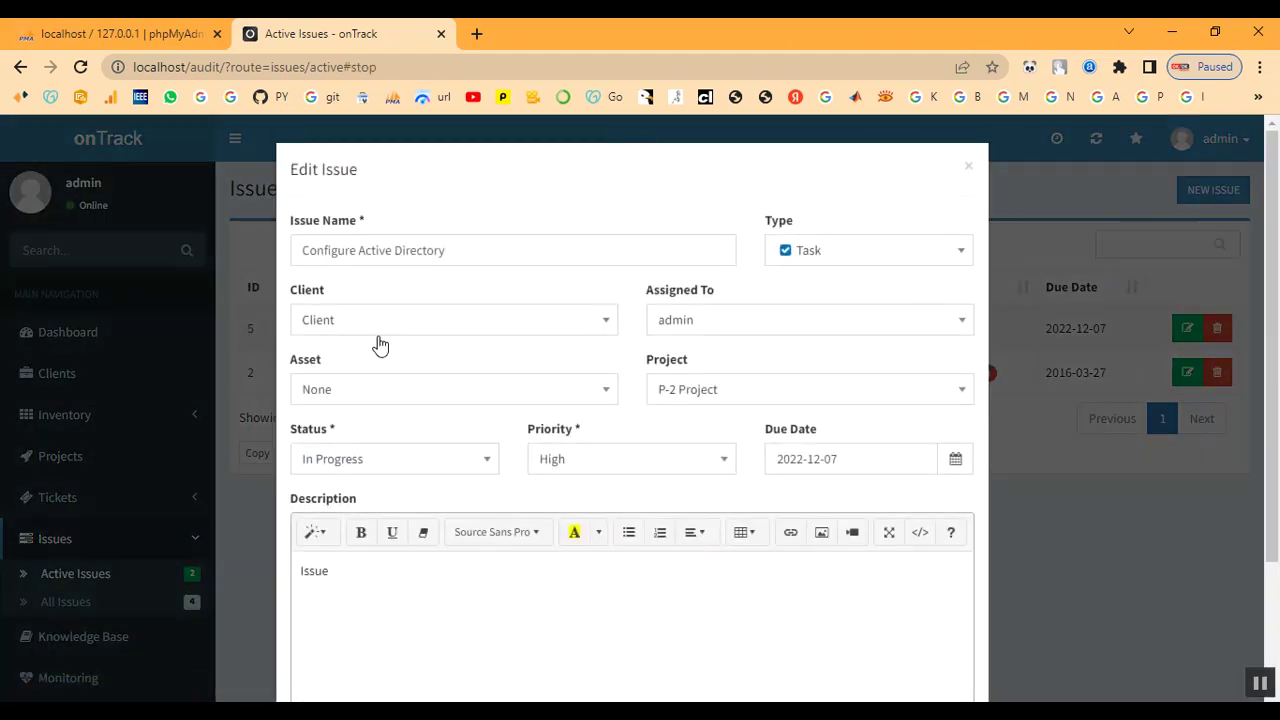
scroll(497, 543, down, 3)
scroll(516, 552, up, 3)
click(968, 168)
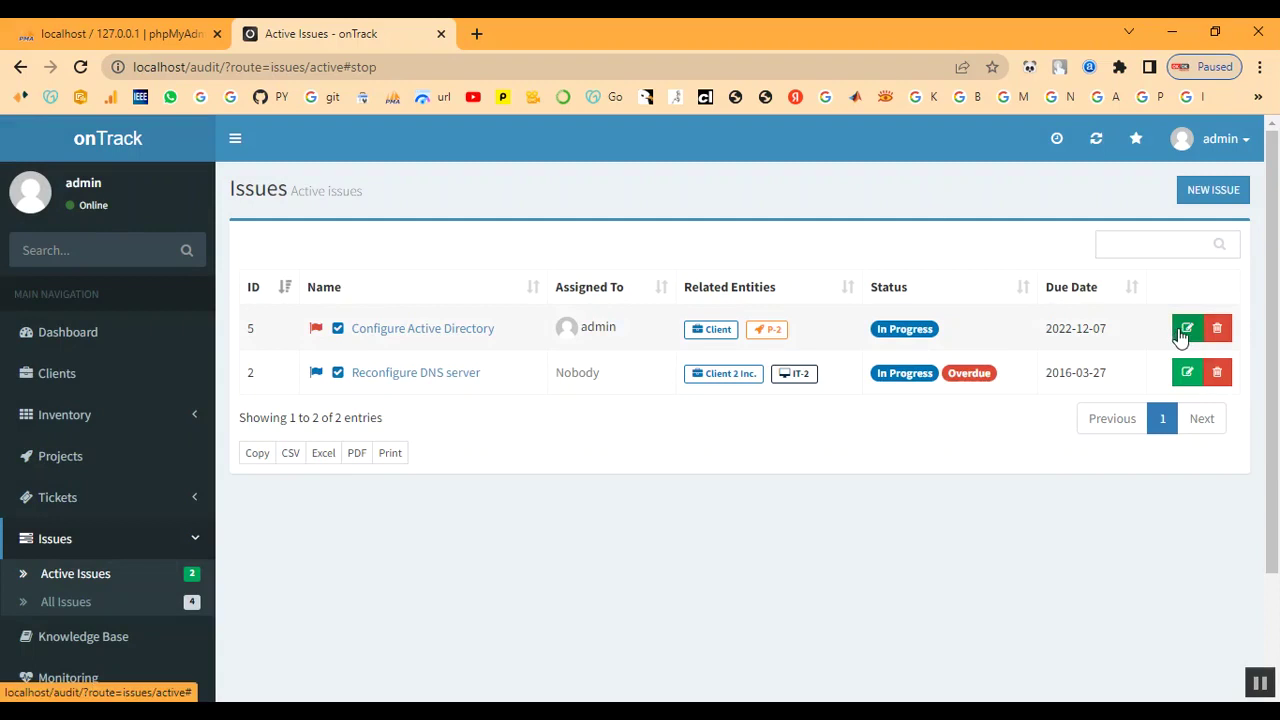
click(1183, 330)
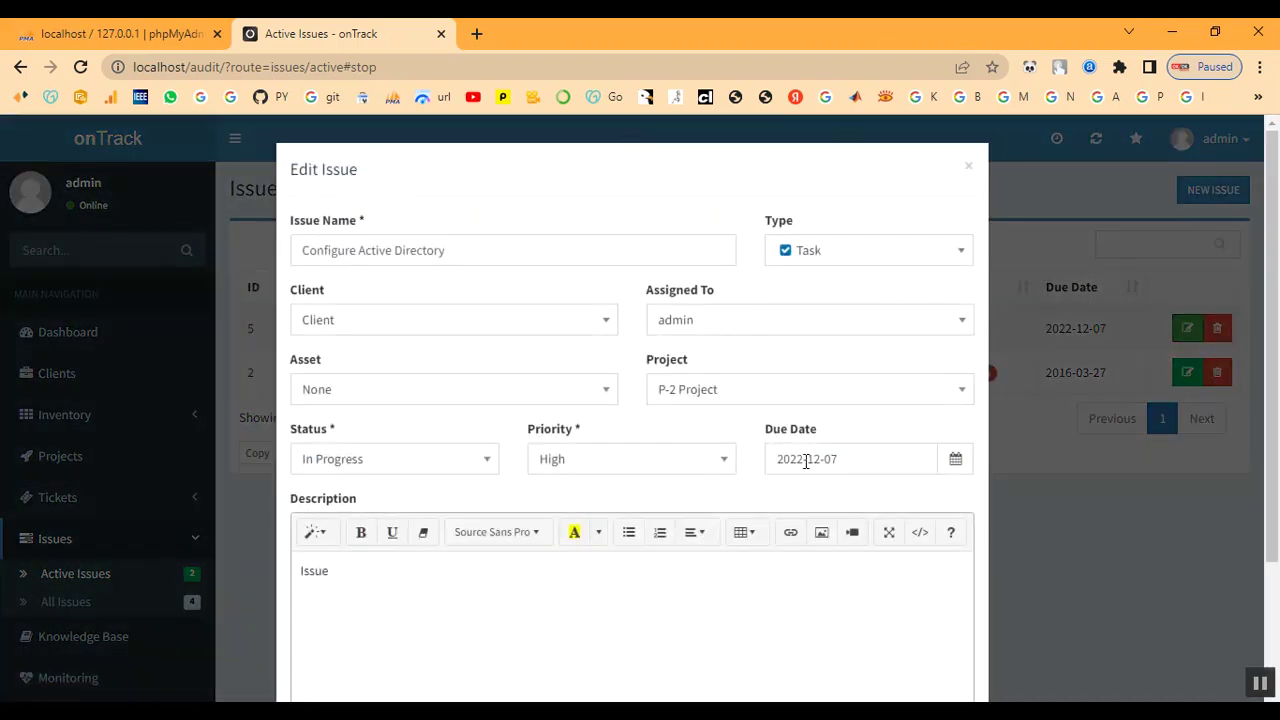
click(364, 460)
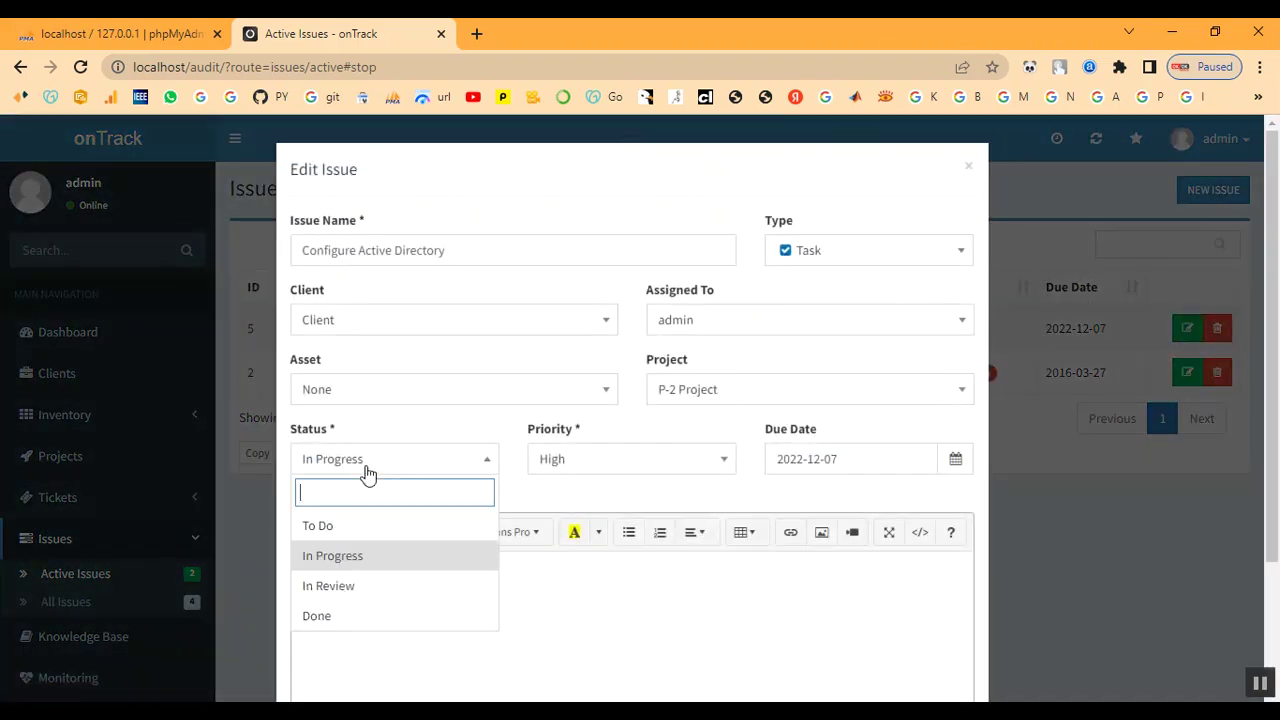
click(370, 616)
scroll(700, 597, down, 3)
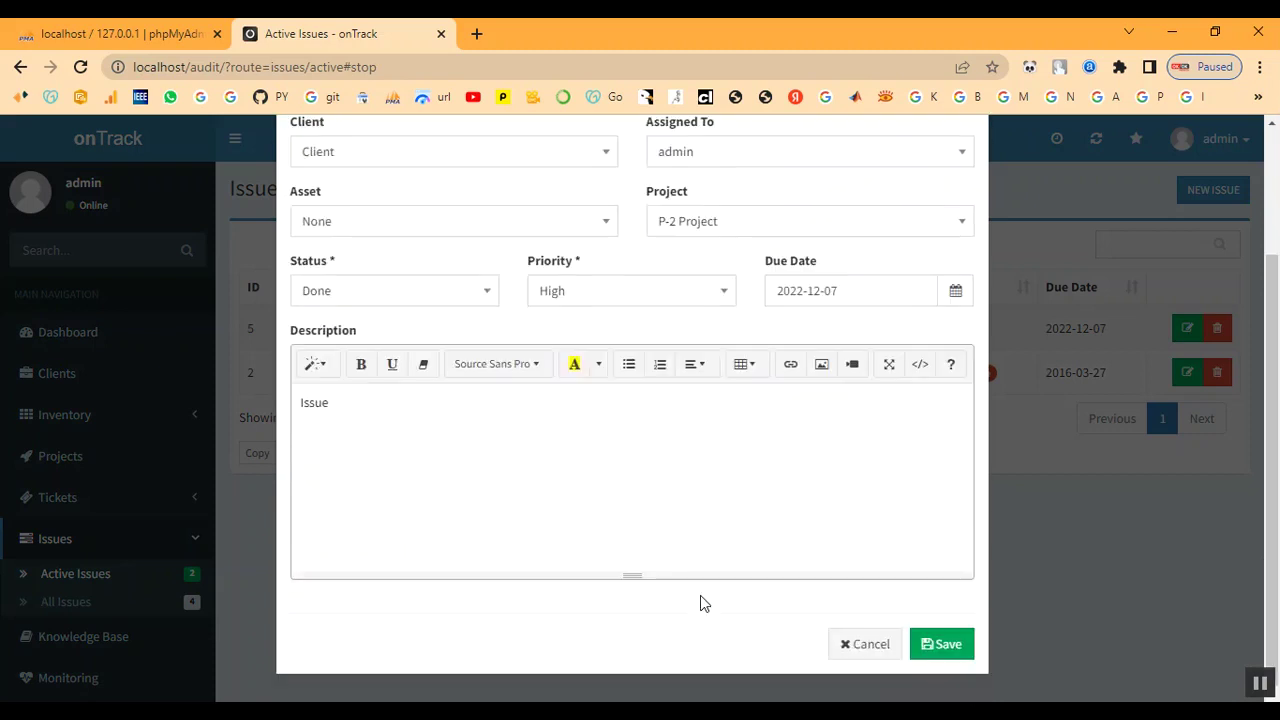
click(941, 647)
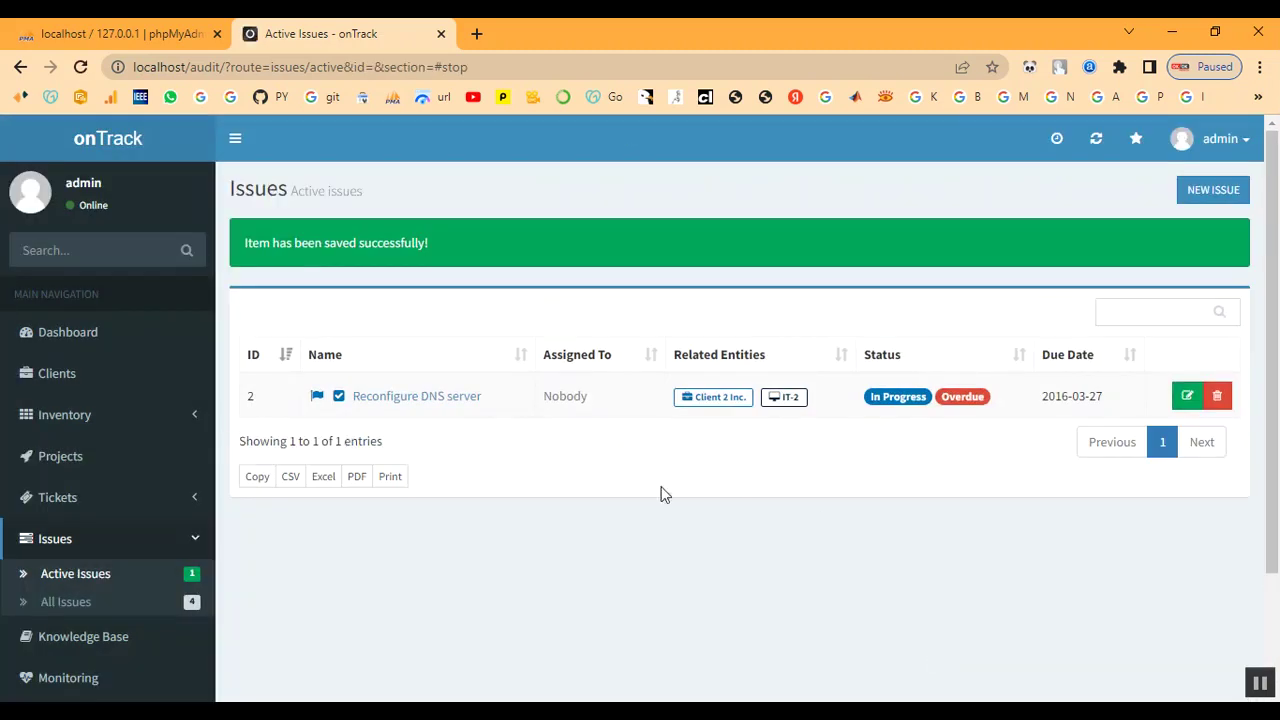
- Open project P-2 and view its empty Tickets section
click(57, 466)
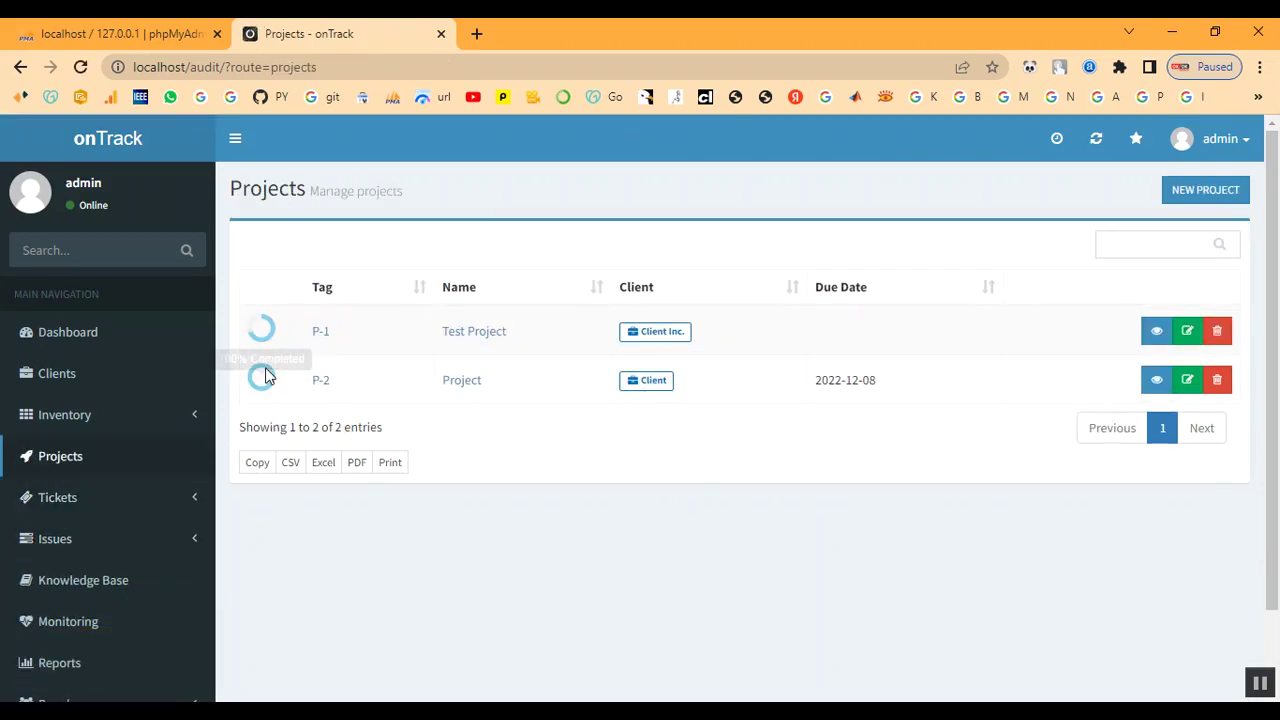
click(323, 388)
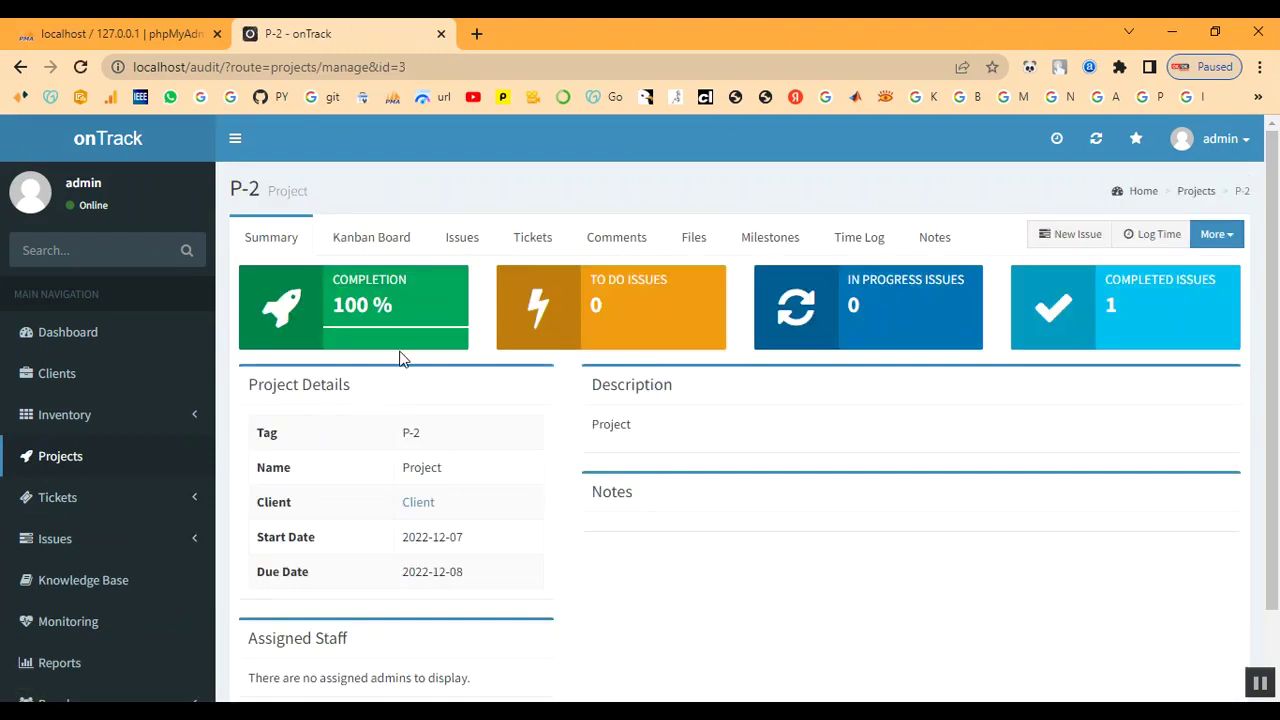
click(416, 307)
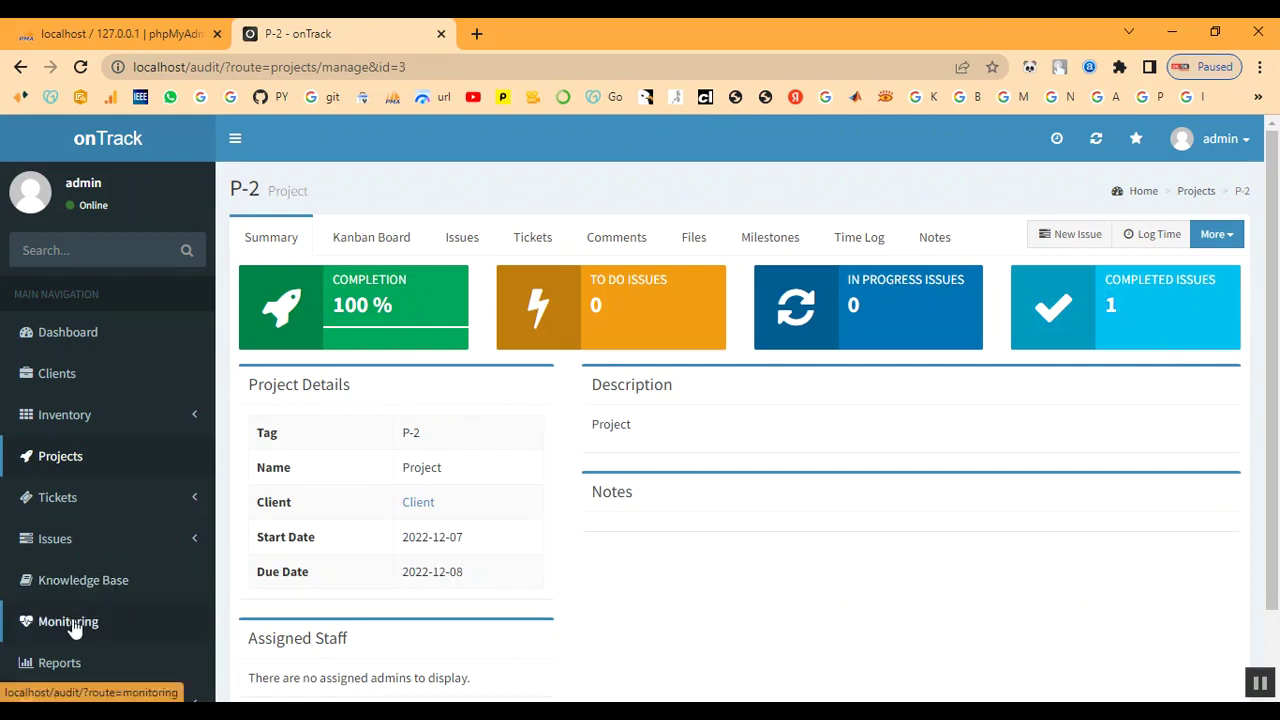
scroll(35, 622, down, 1)
click(58, 408)
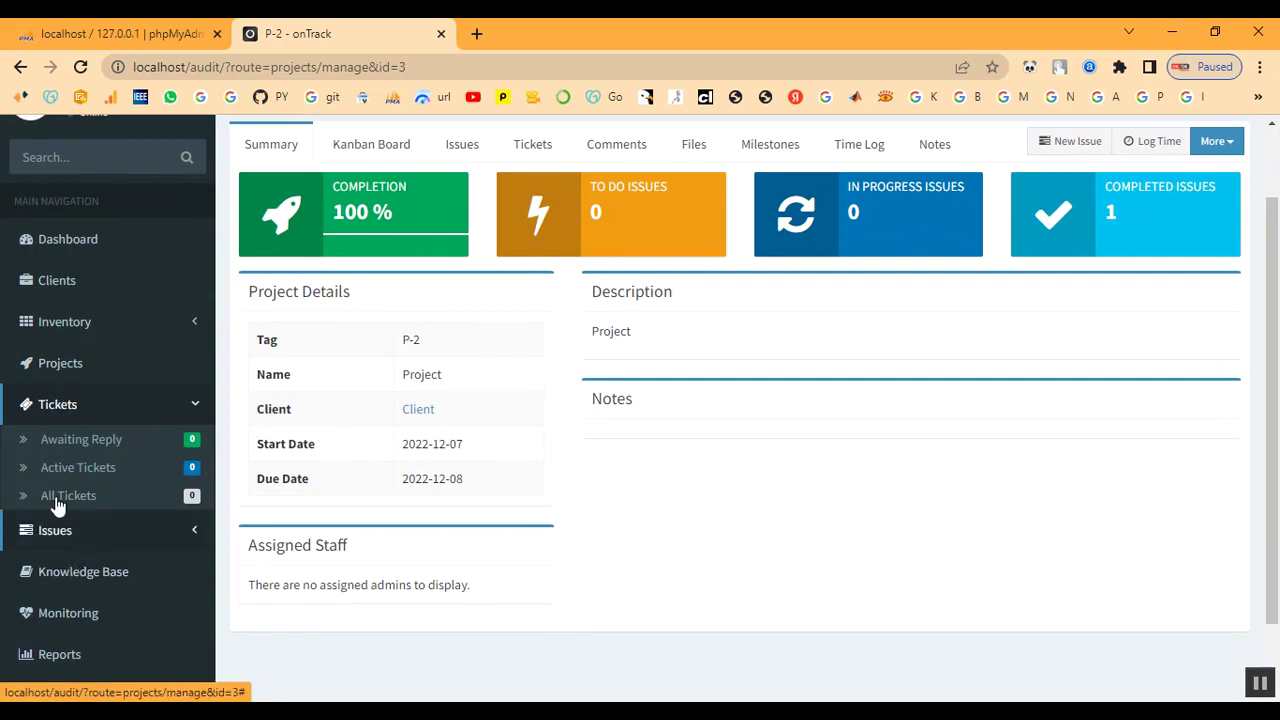
click(60, 365)
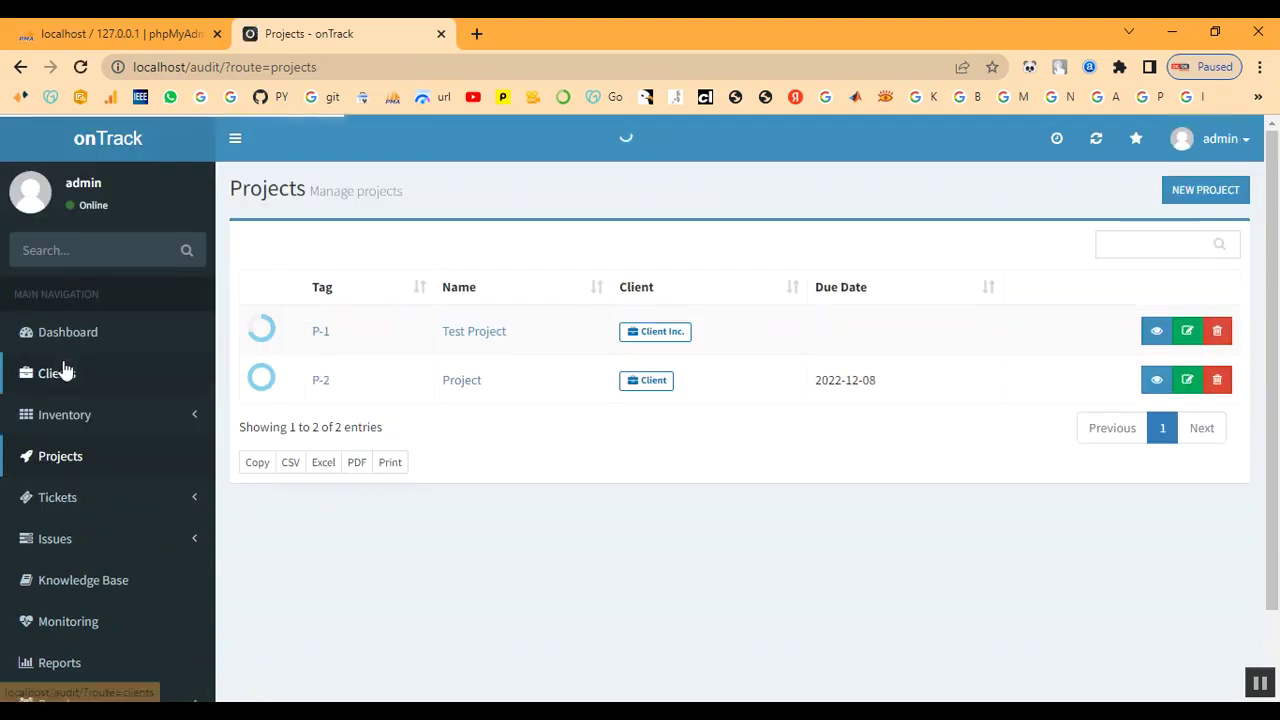
click(316, 383)
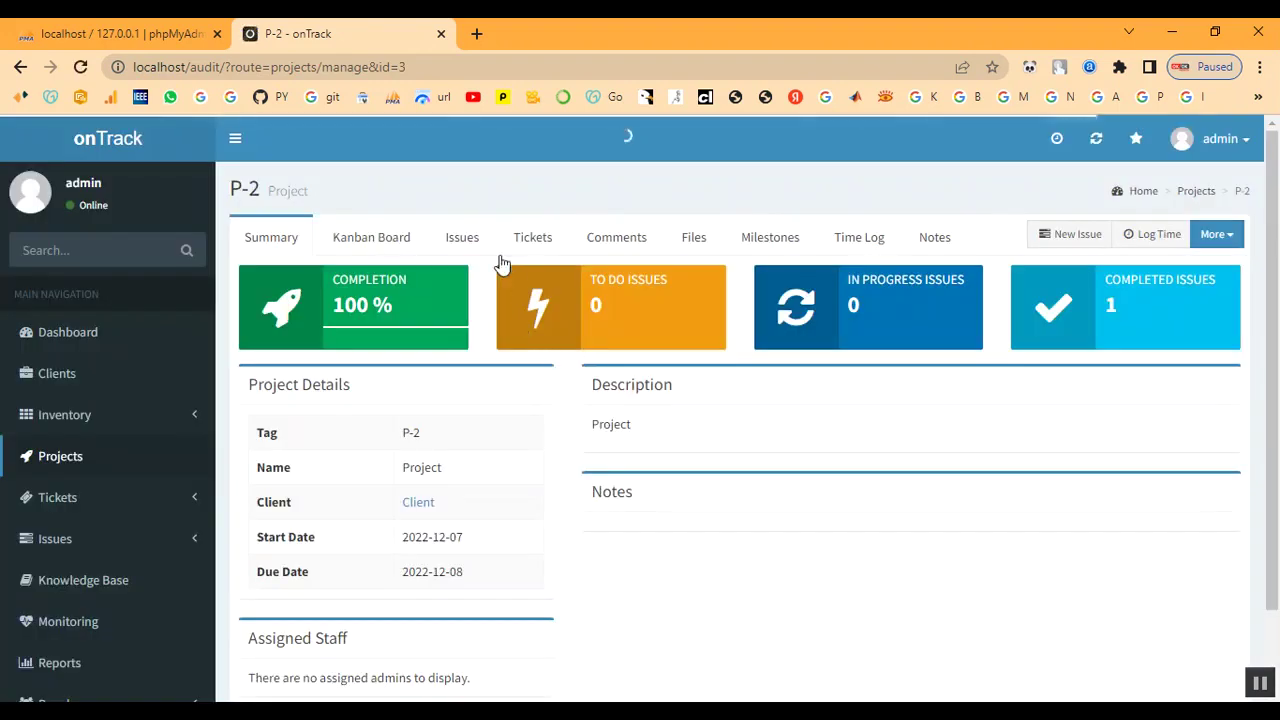
click(527, 242)
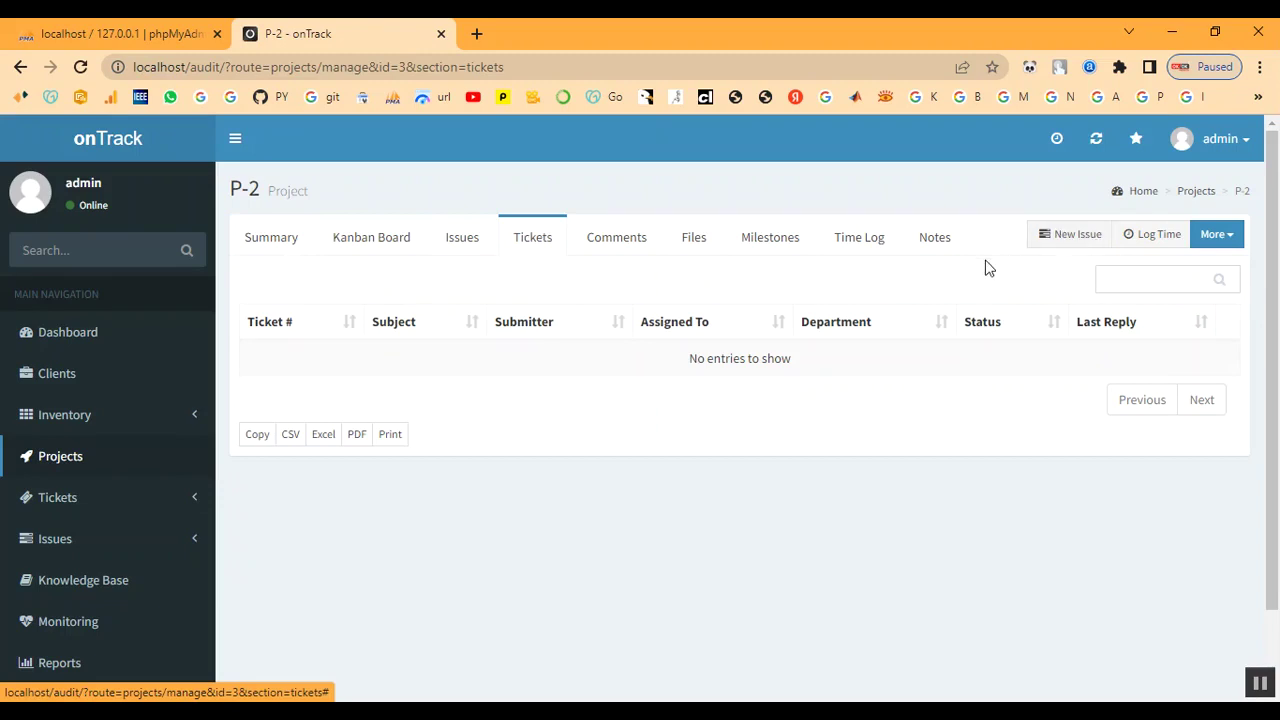
- Discard the half-typed first issue attempt and reopen a blank Add Issue form for P-2
click(1070, 235)
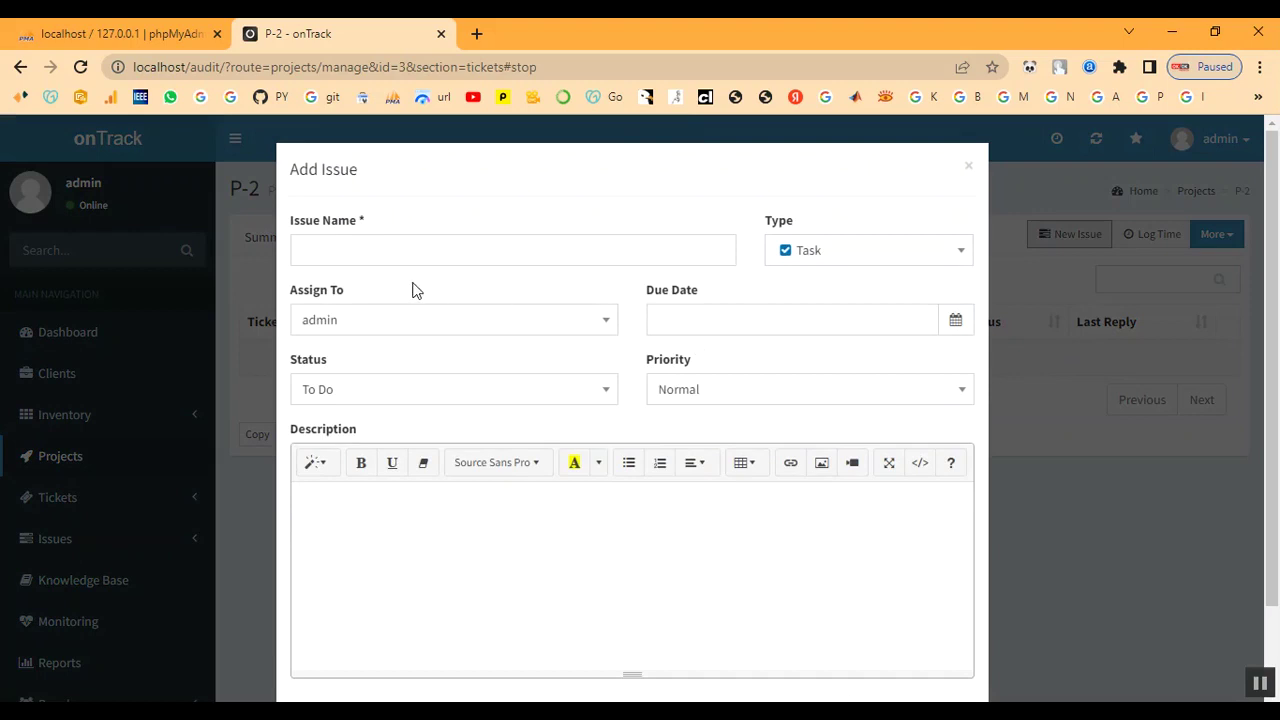
click(377, 254)
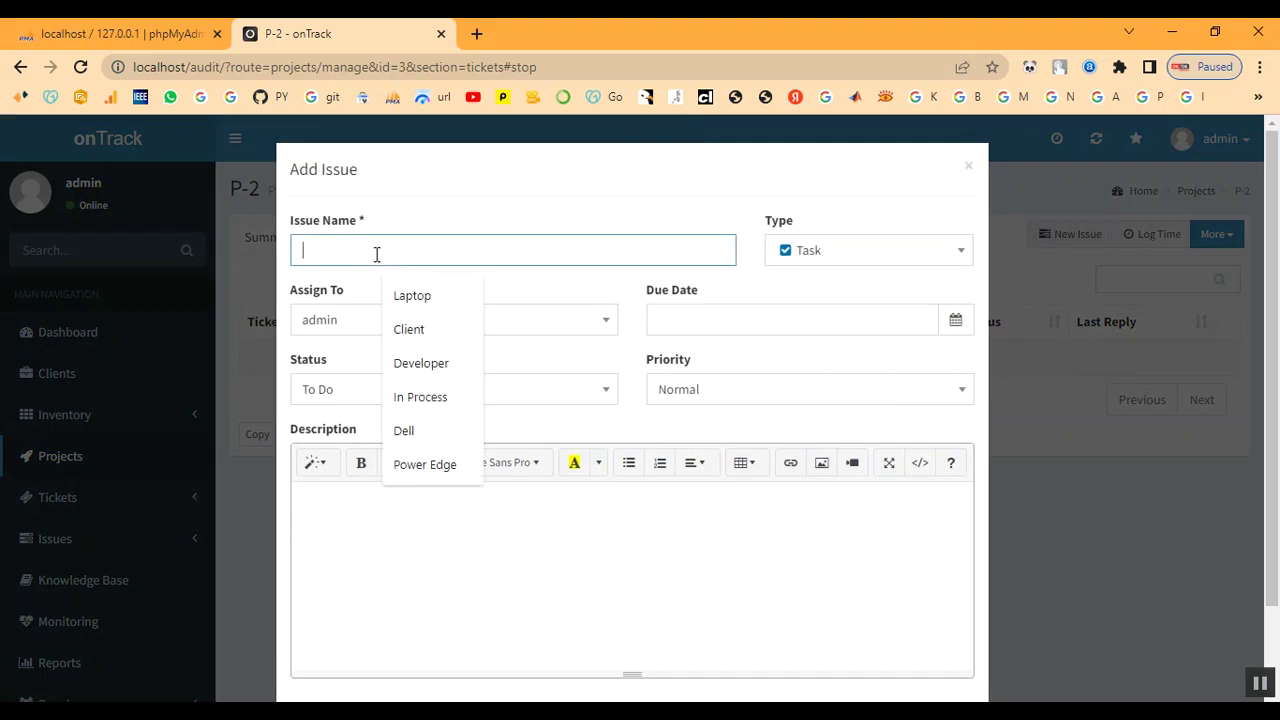
text(Tic)
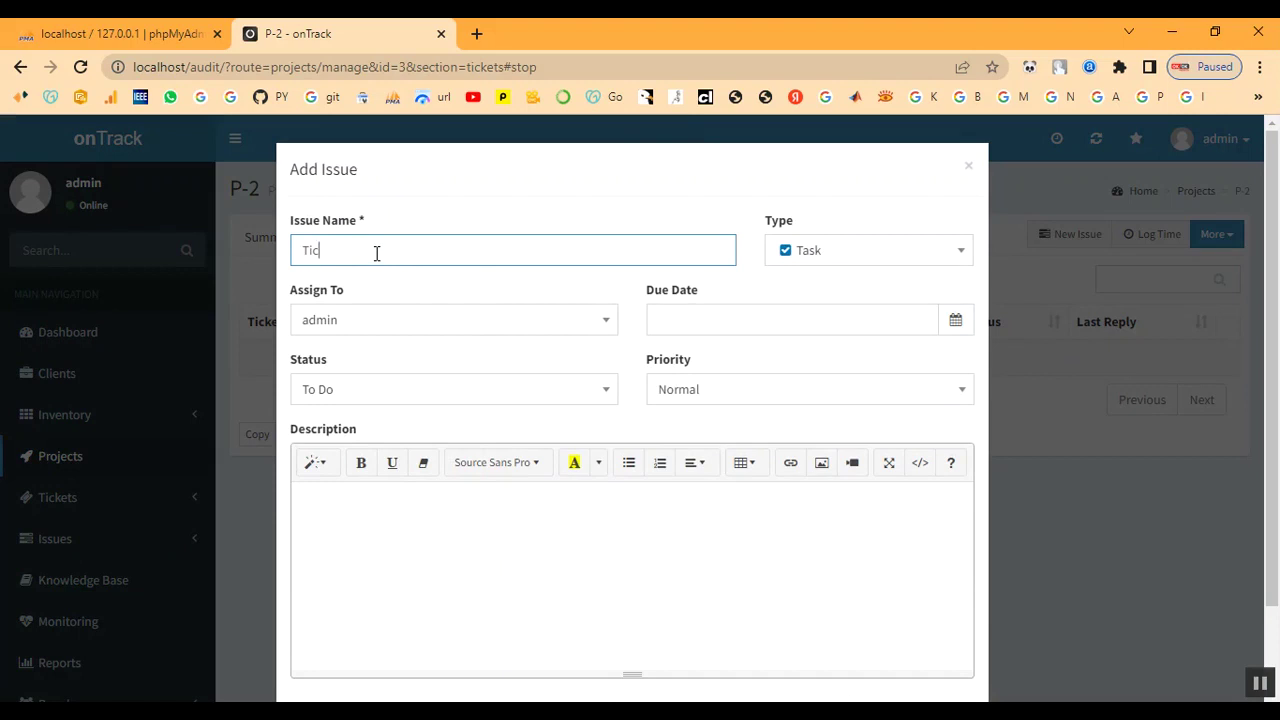
click(970, 170)
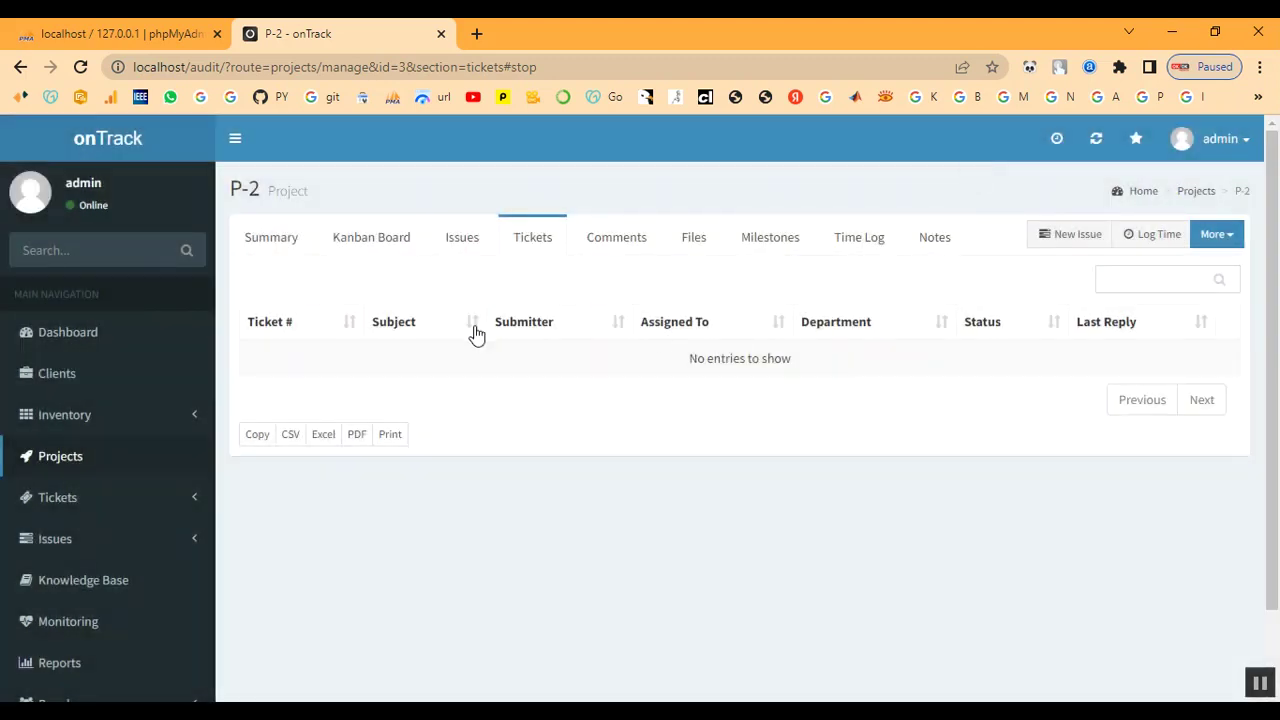
scroll(107, 408, down, 1)
scroll(146, 351, up, 1)
click(1075, 240)
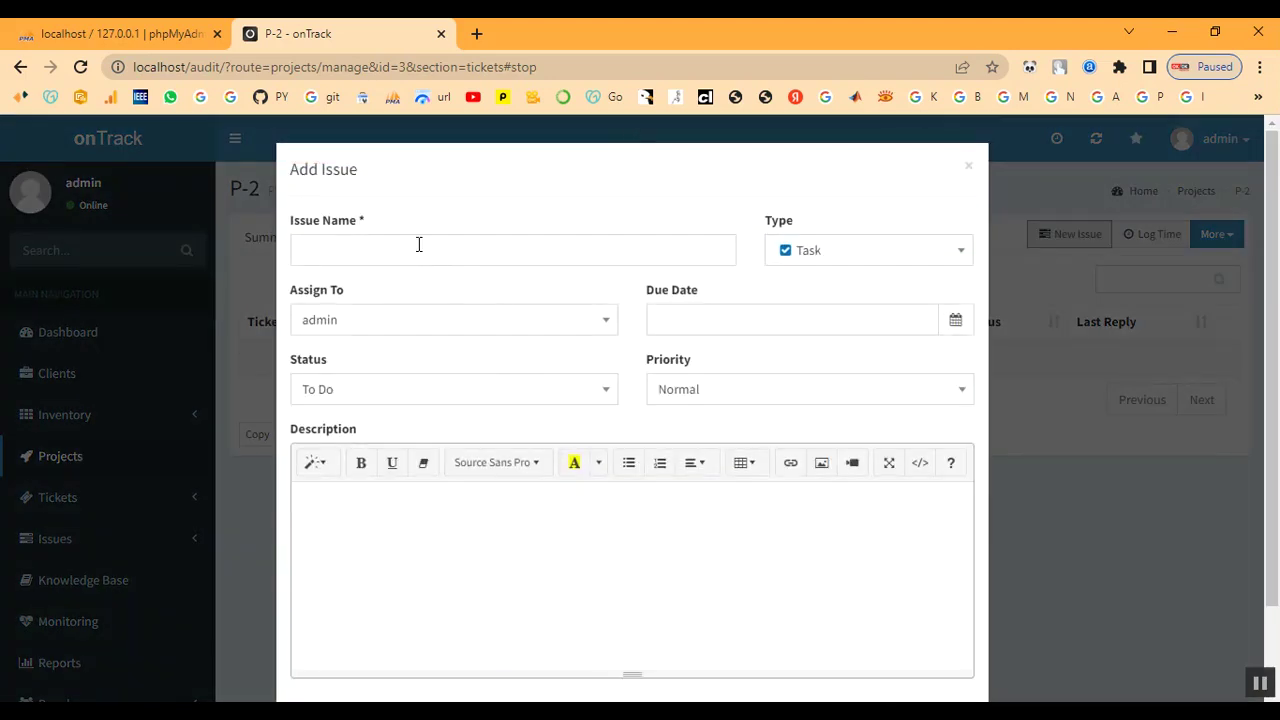
- Name the issue 'Ticket', choose the assignee, and set the due date to 2022-12-07
click(415, 252)
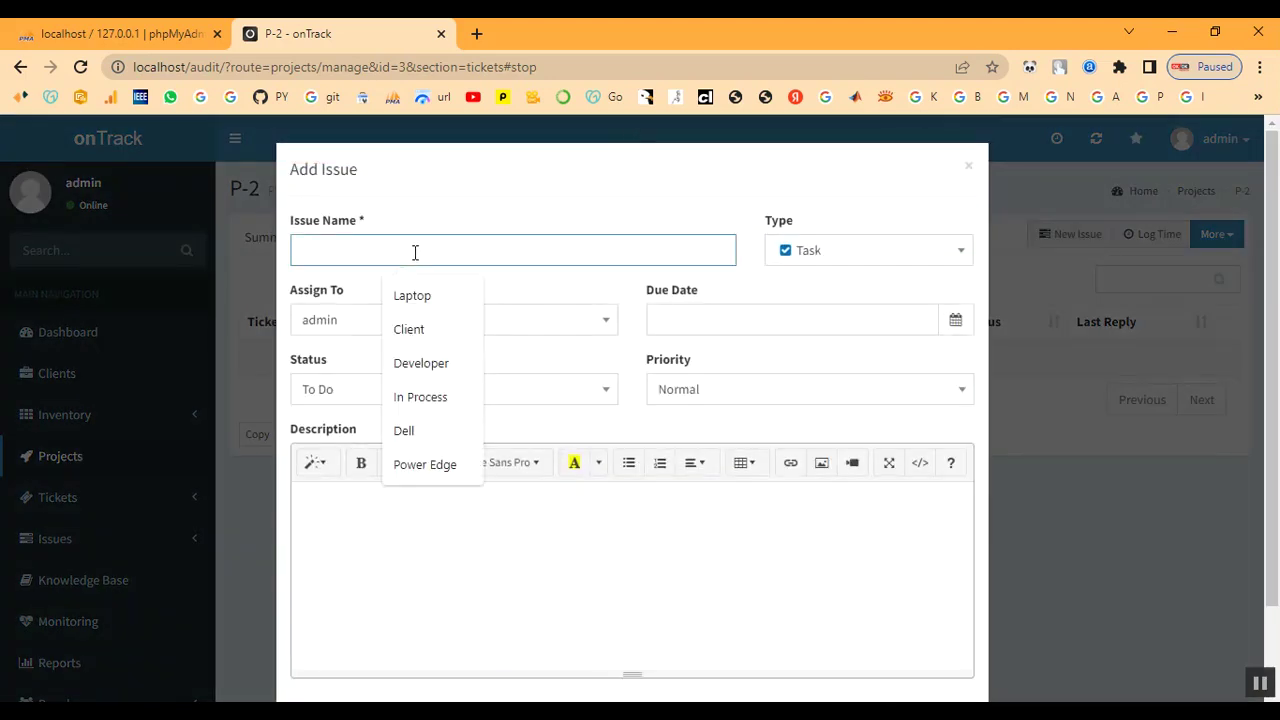
text(Ticket)
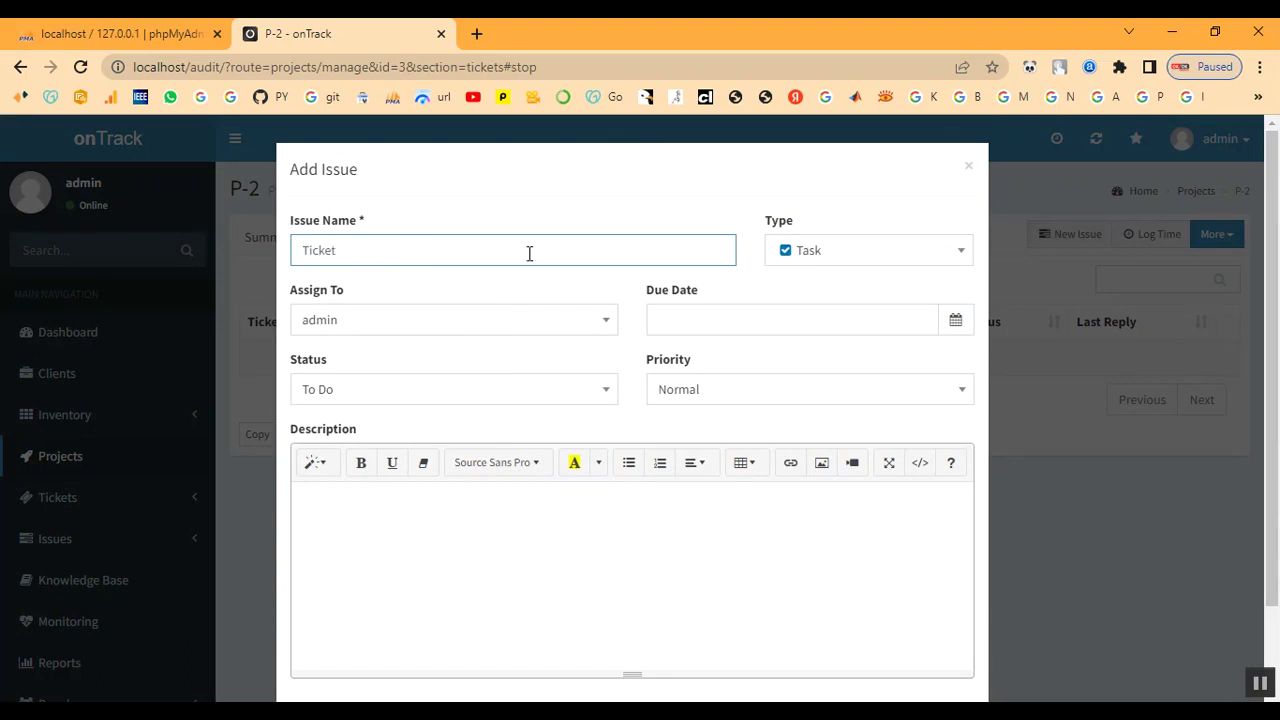
click(454, 322)
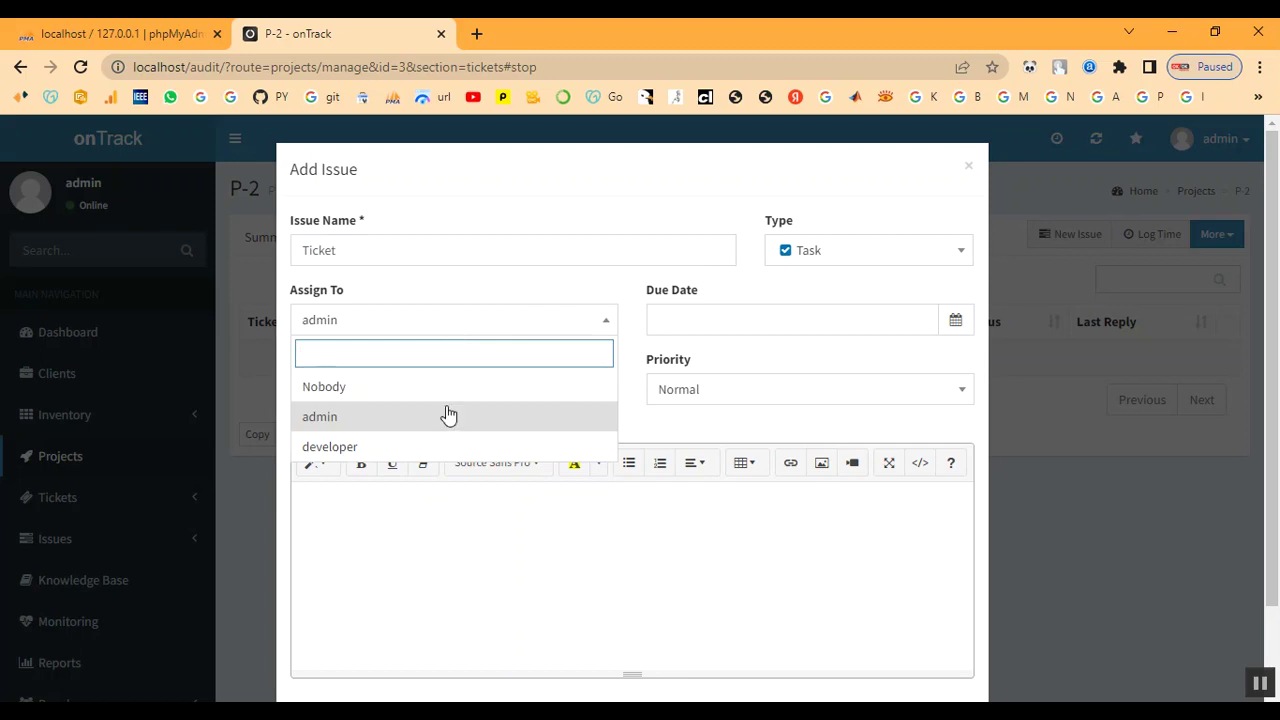
click(863, 322)
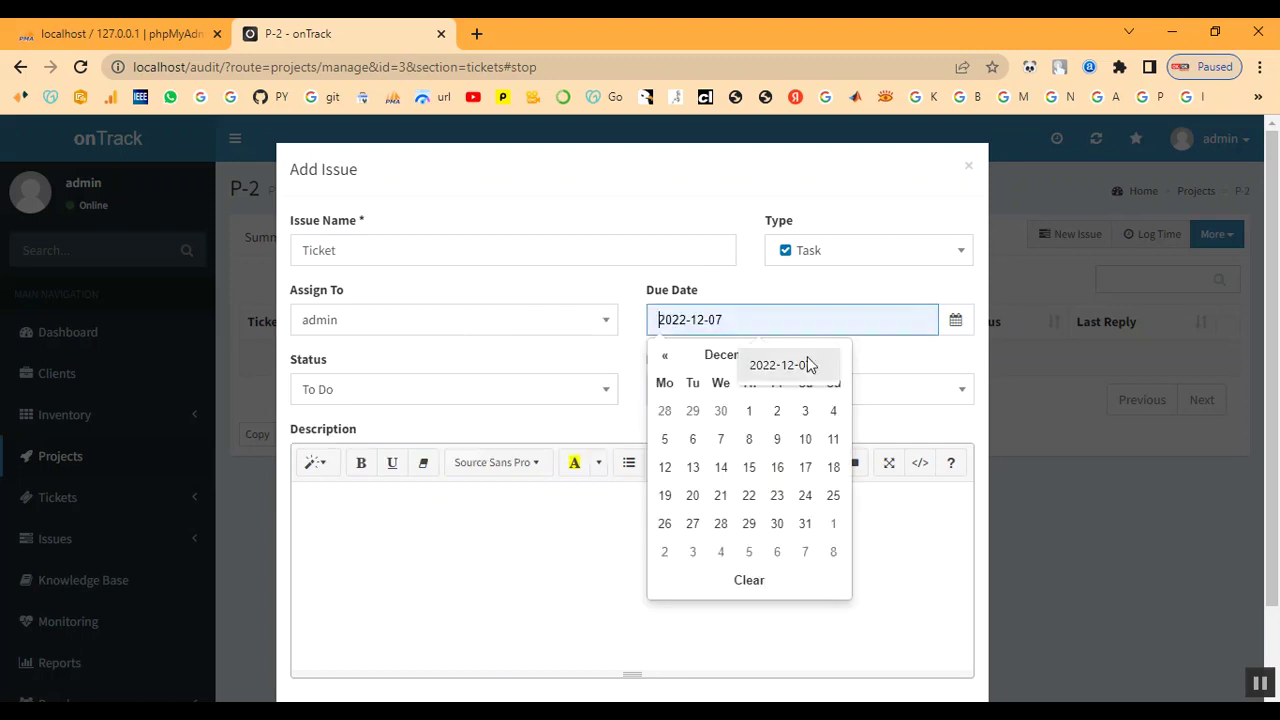
click(721, 443)
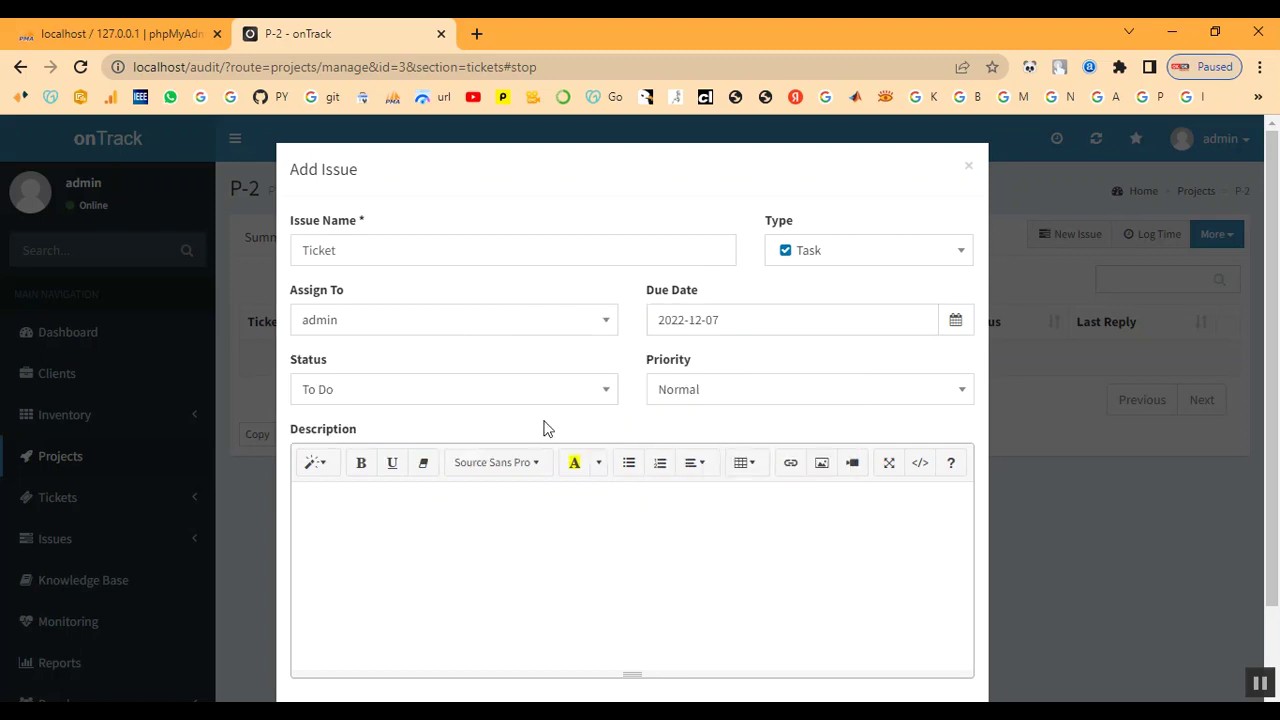
- Set status In Progress and priority High, then create the Ticket issue
click(383, 401)
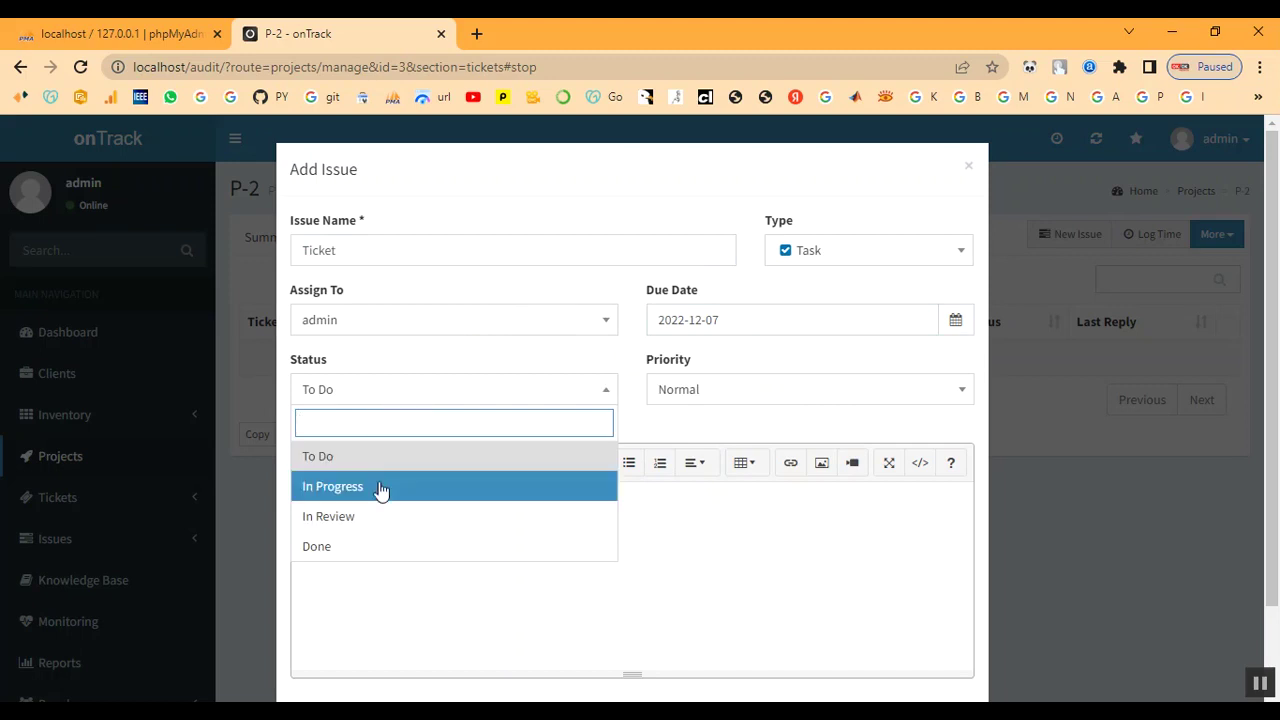
click(380, 487)
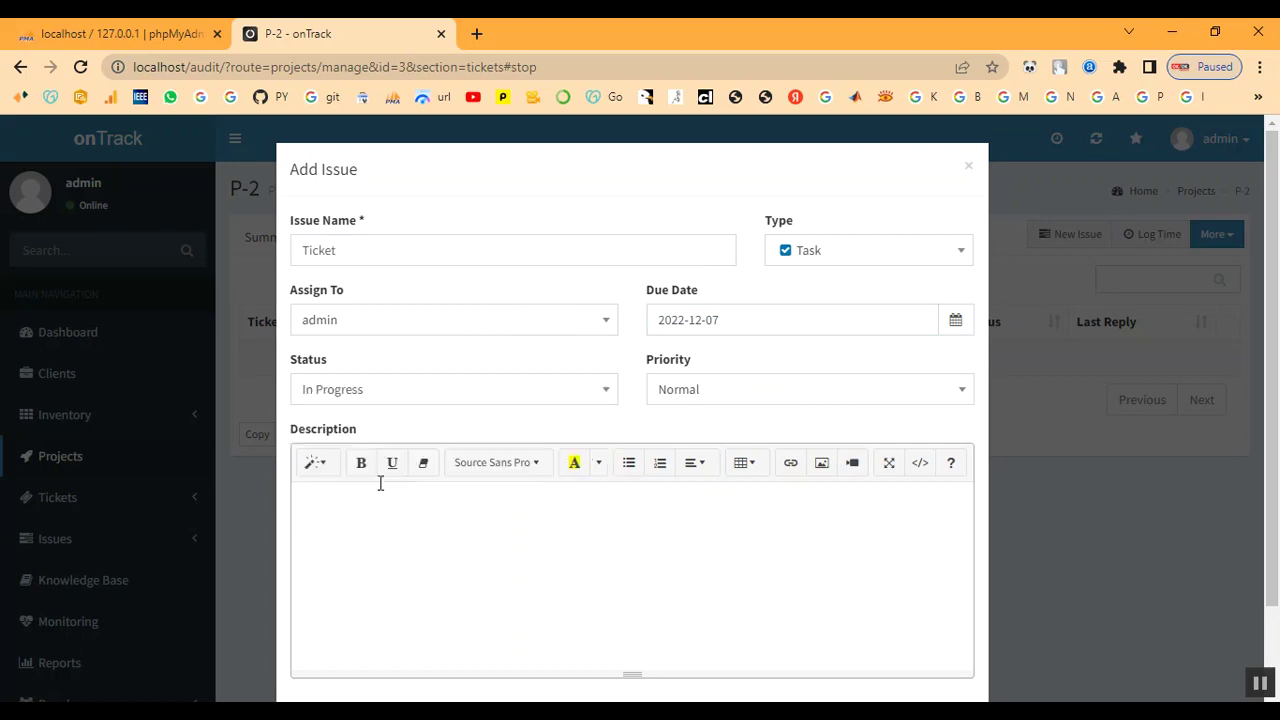
click(790, 392)
click(760, 516)
scroll(610, 505, down, 1)
click(948, 648)
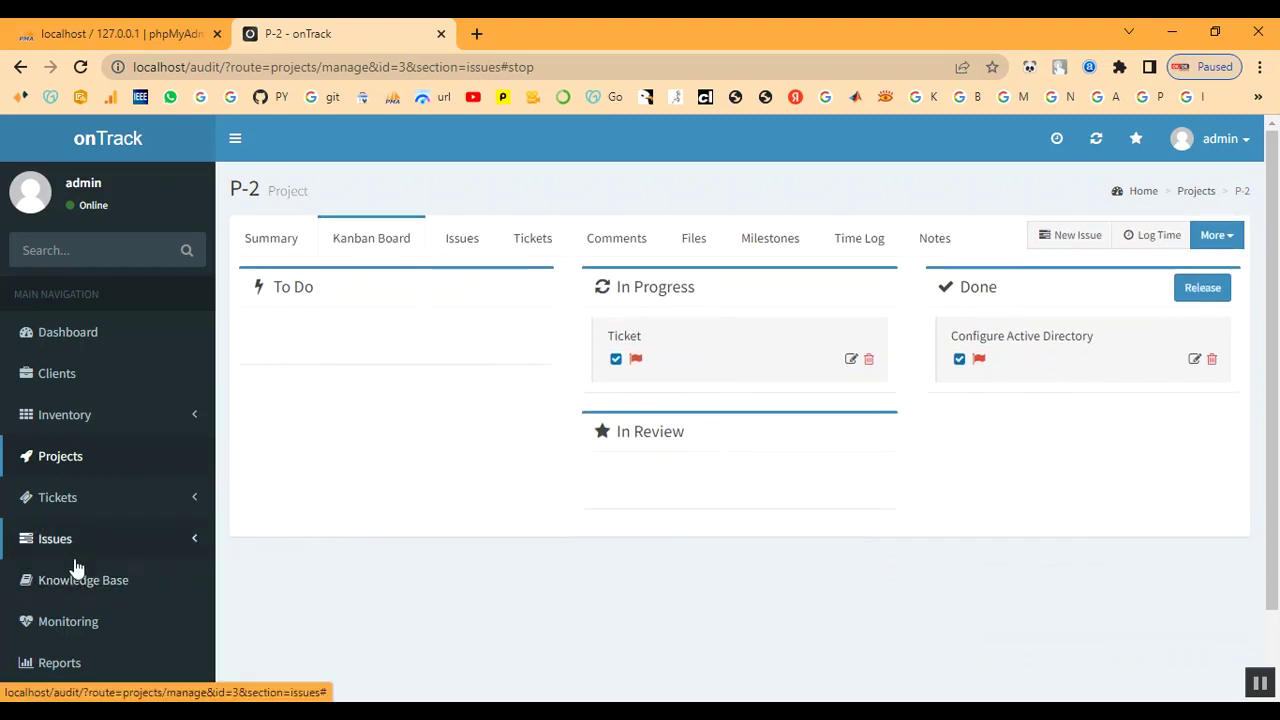
- Show the tickets awaiting reply from the sidebar's Tickets section
scroll(76, 568, down, 1)
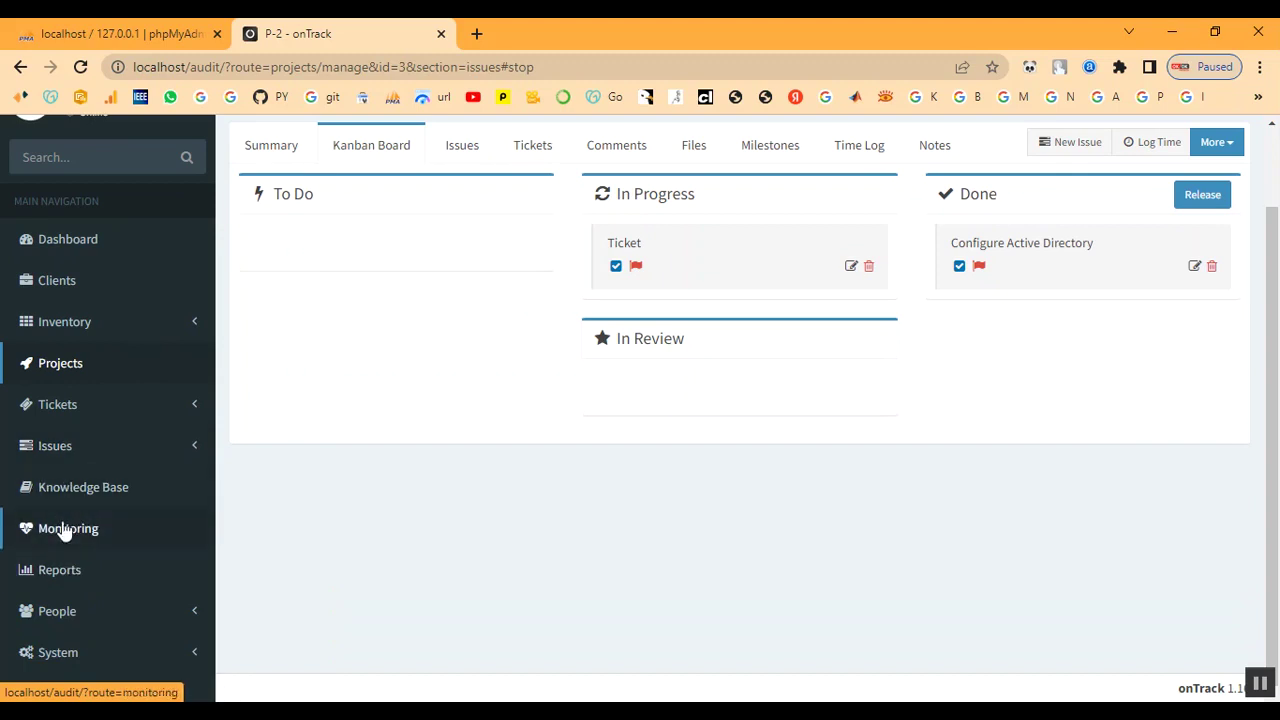
click(48, 421)
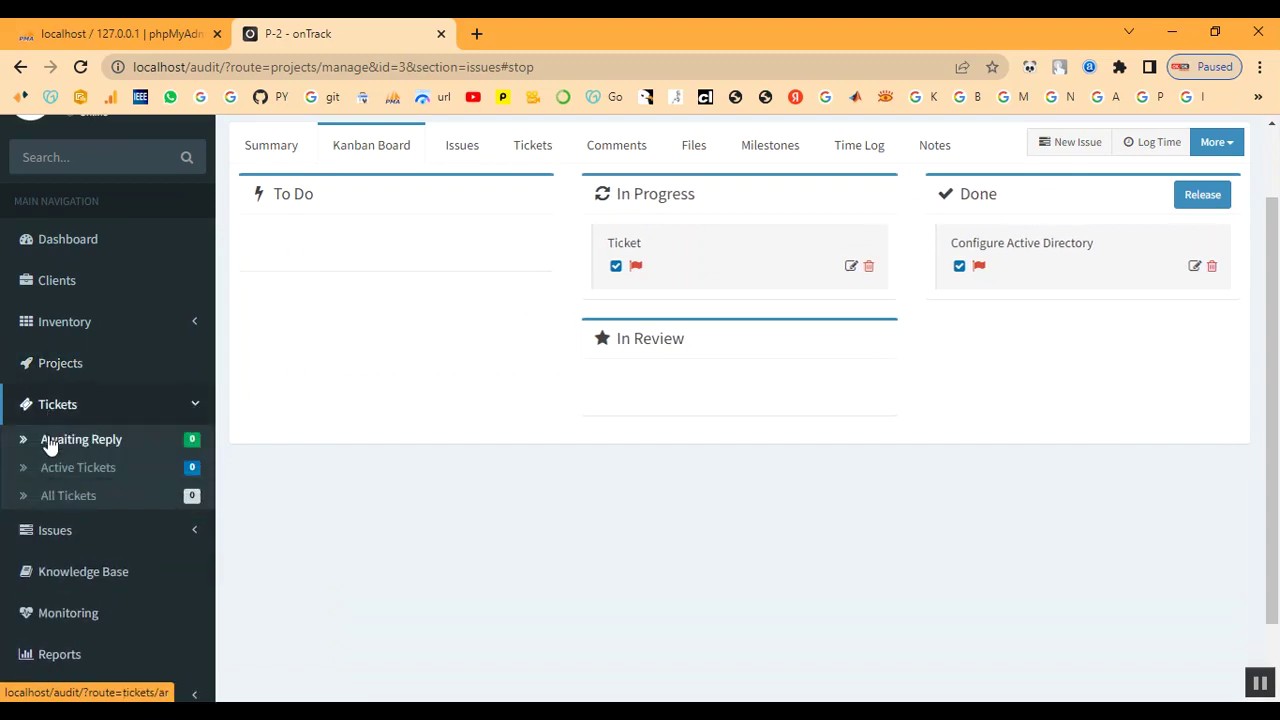
click(49, 441)
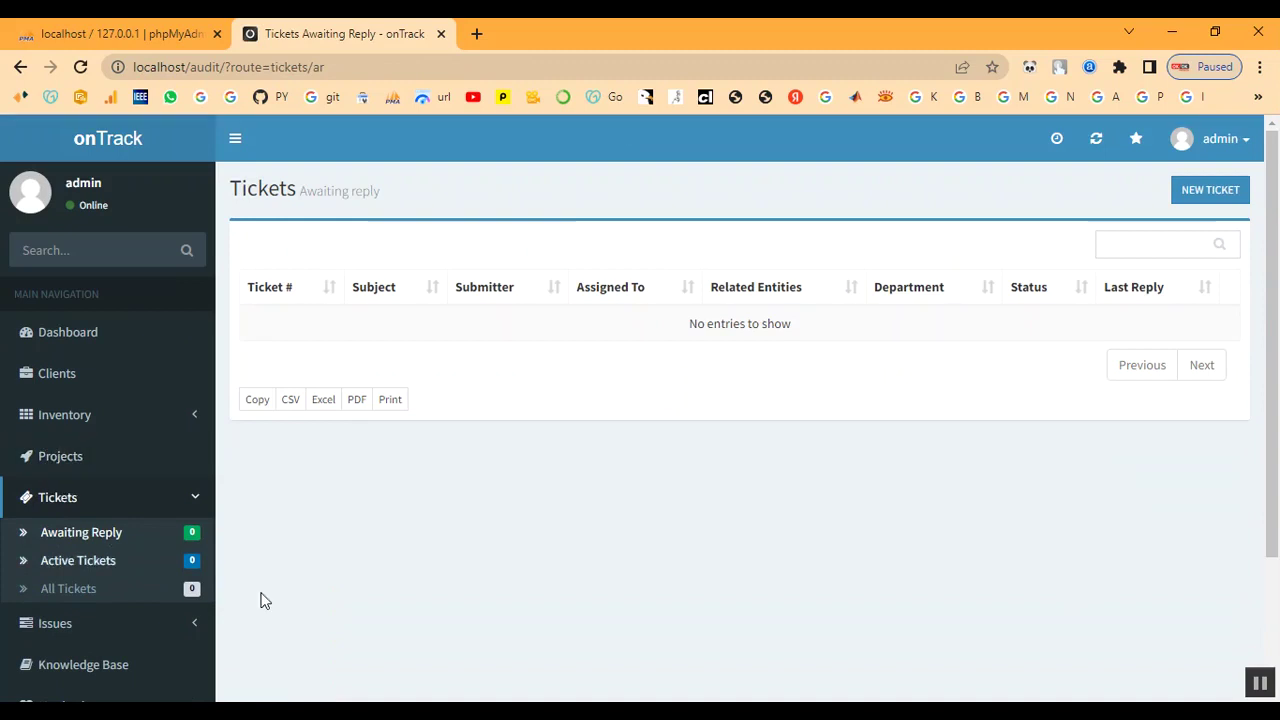
- Start a new ticket with subject 'Ticket' and client 'Client'
click(1203, 203)
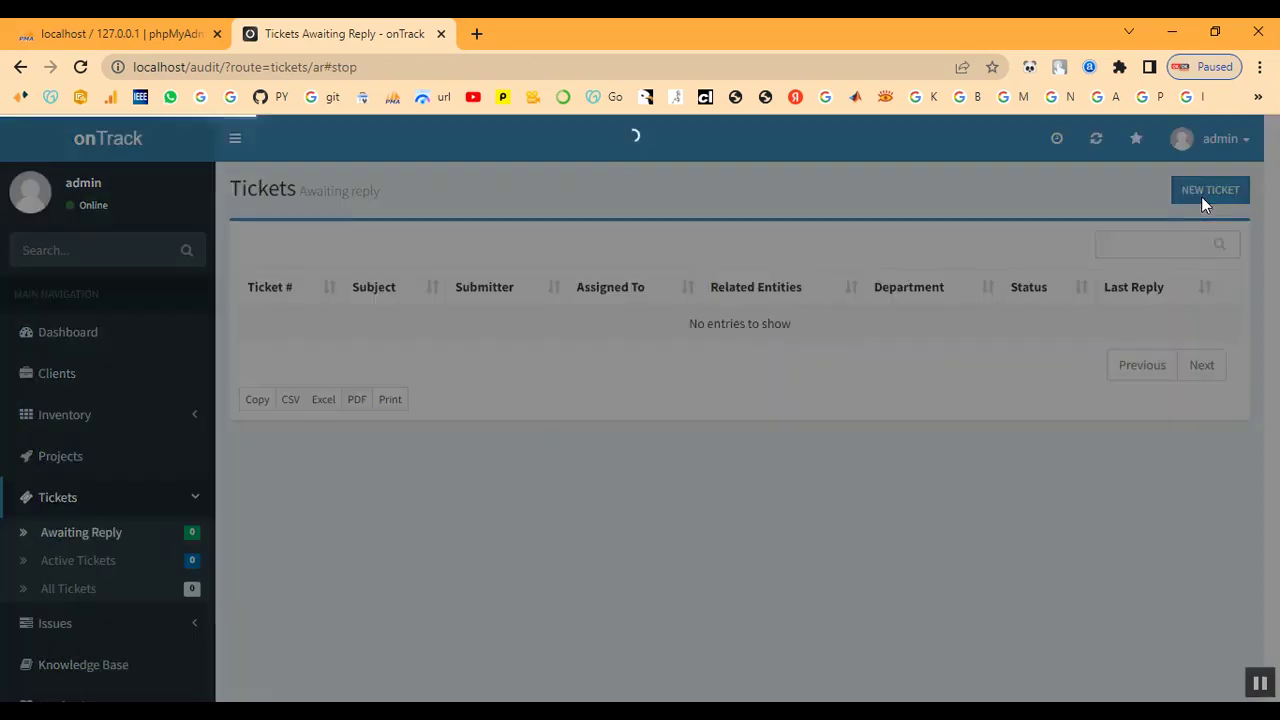
click(472, 251)
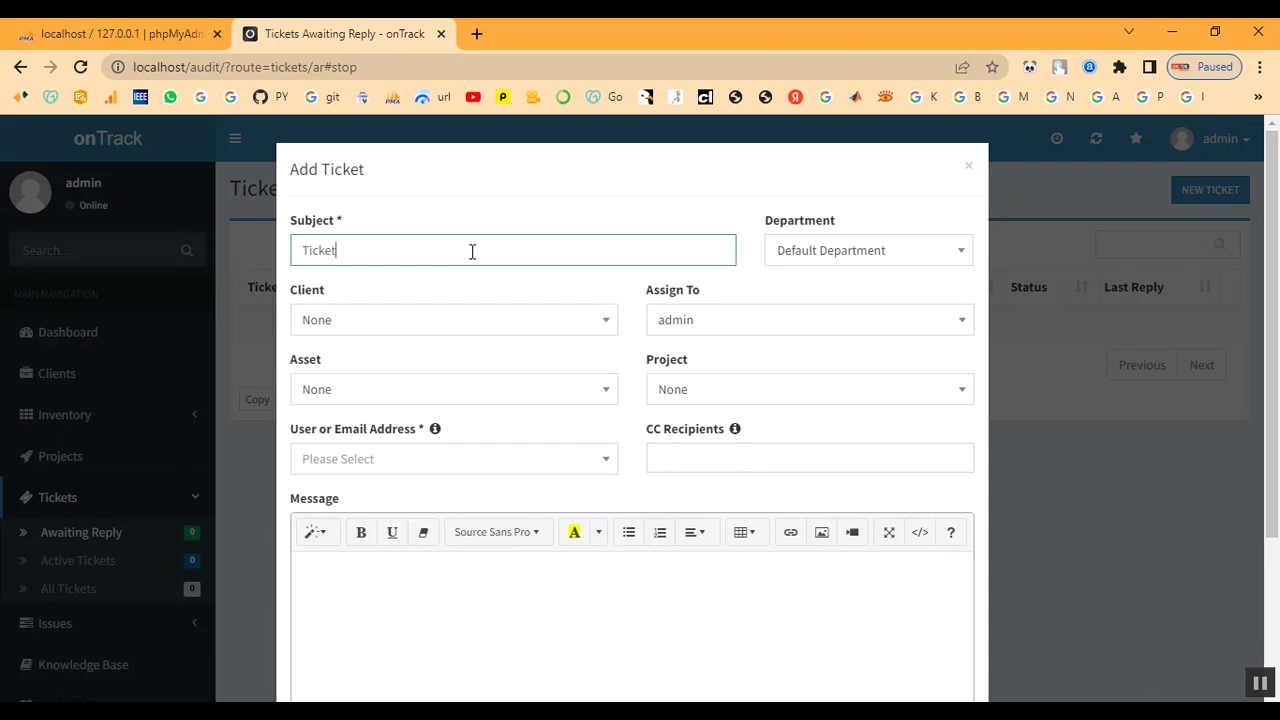
click(787, 250)
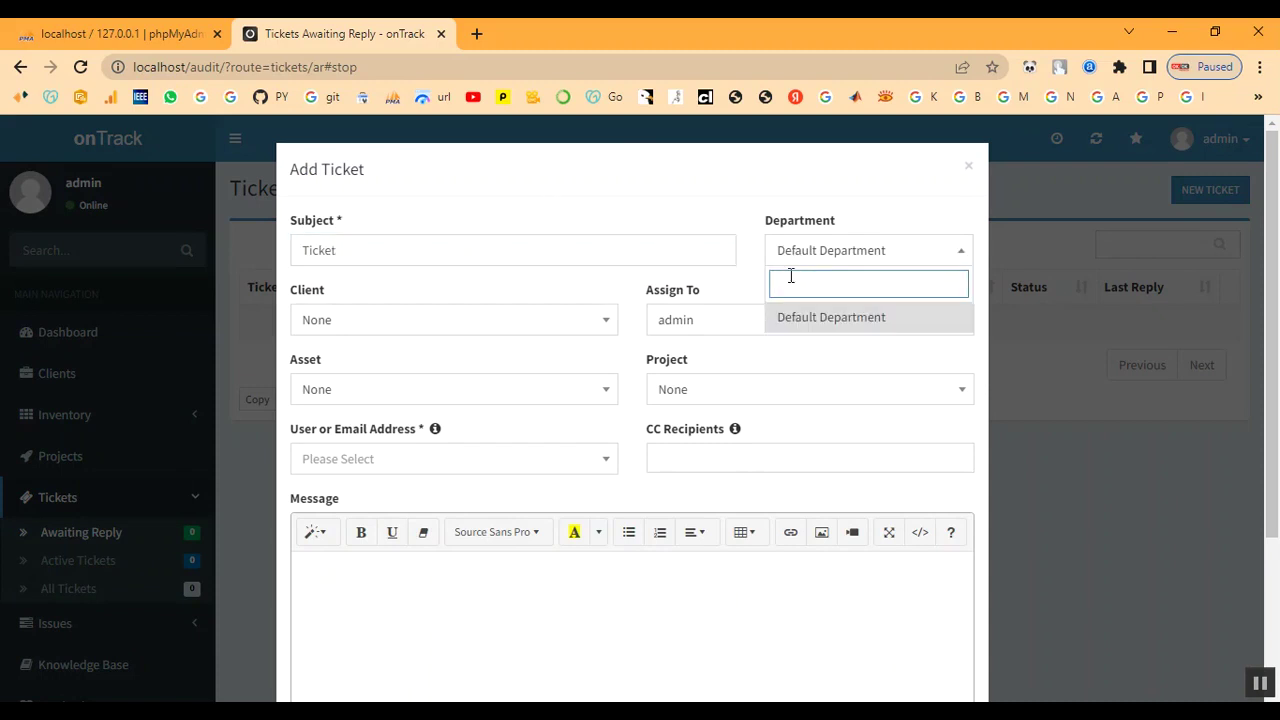
click(410, 327)
click(371, 479)
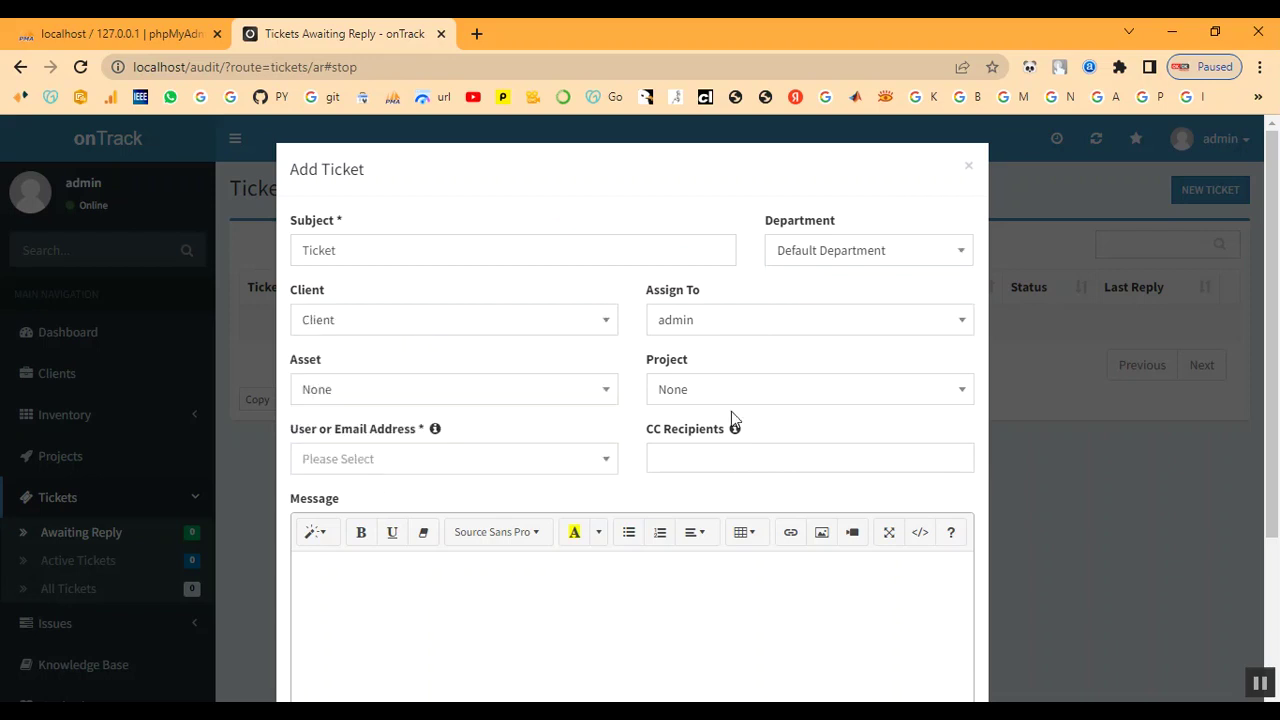
- Attach asset IT-TN333 Laptop, link project P-2 Project, and search the requester field for the client's e-mail
click(400, 403)
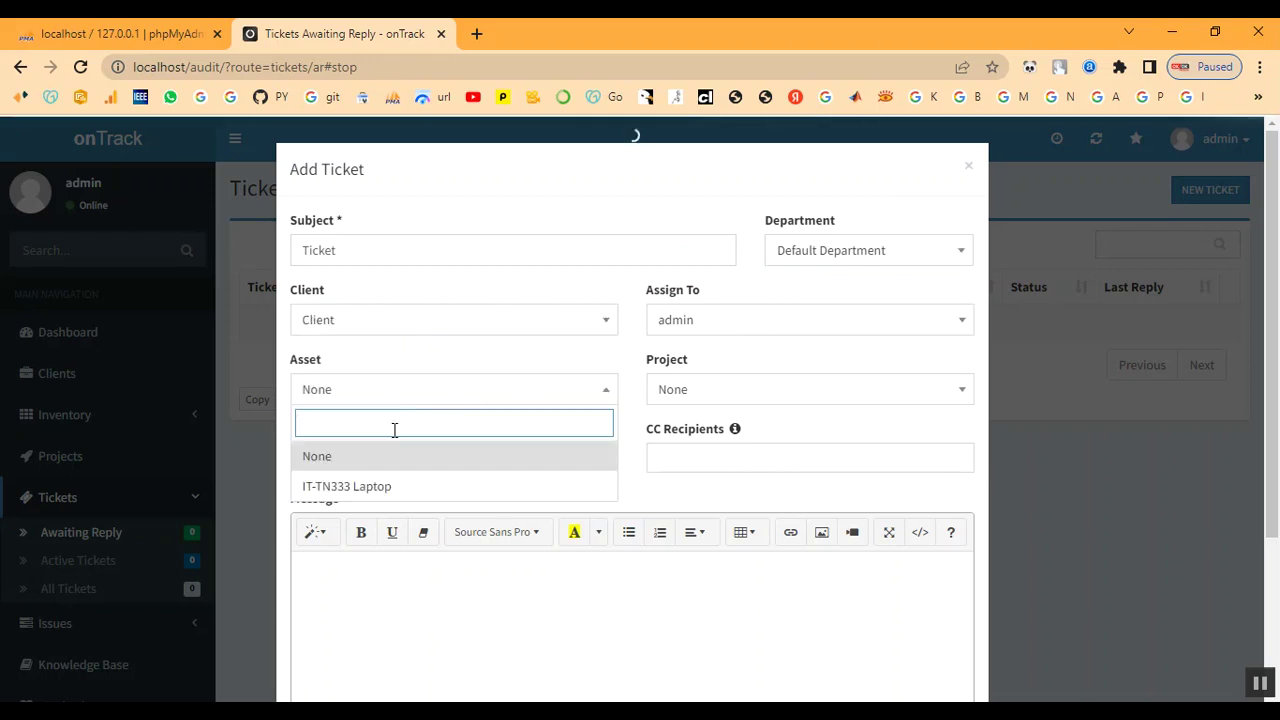
click(383, 490)
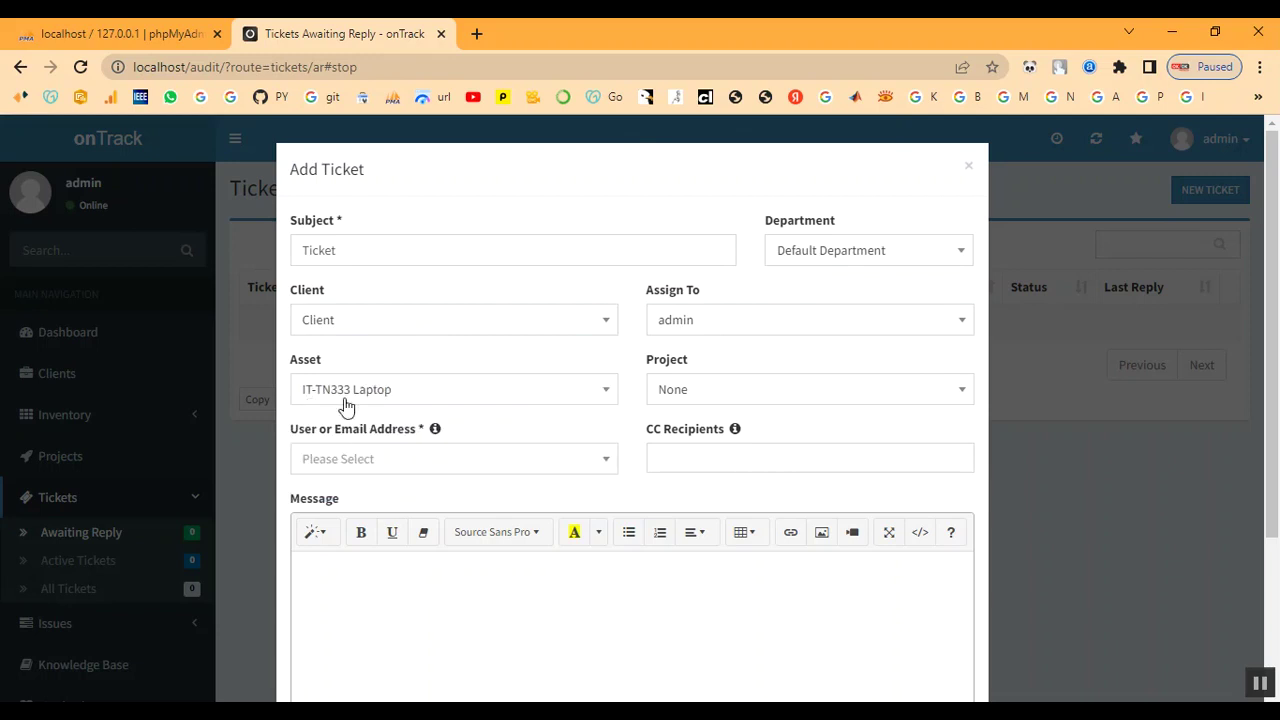
click(768, 398)
click(758, 488)
click(395, 466)
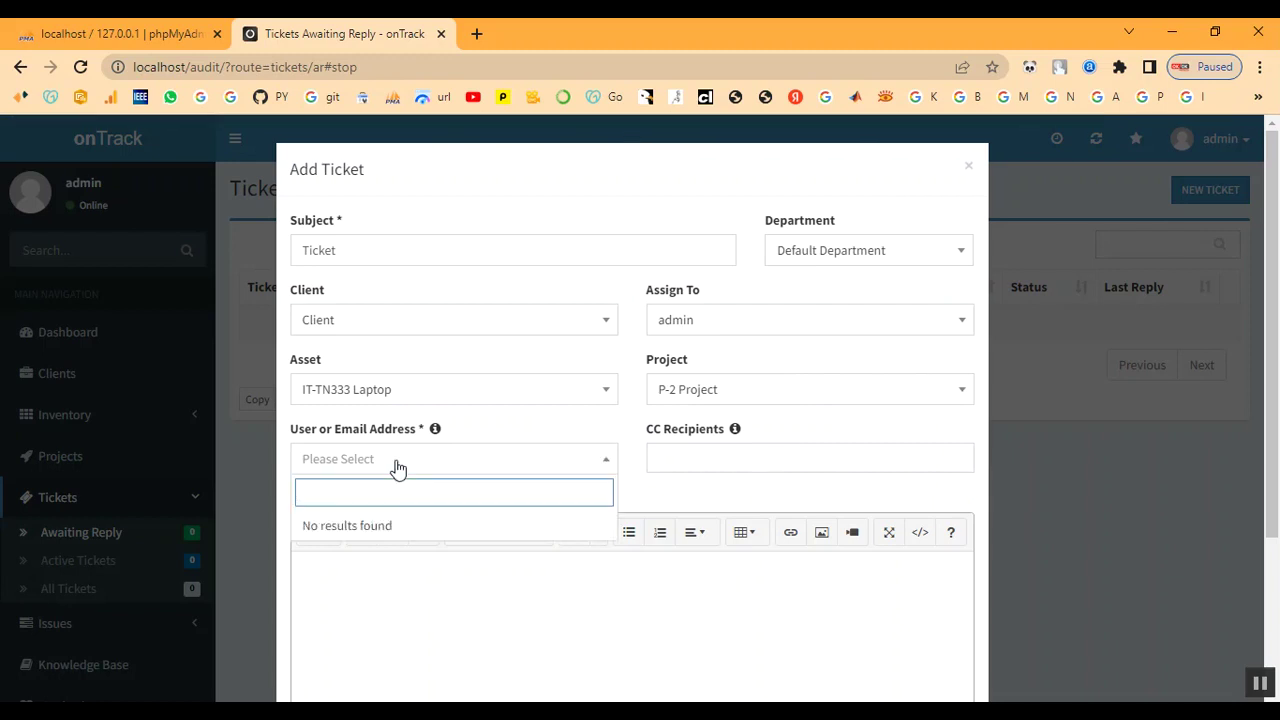
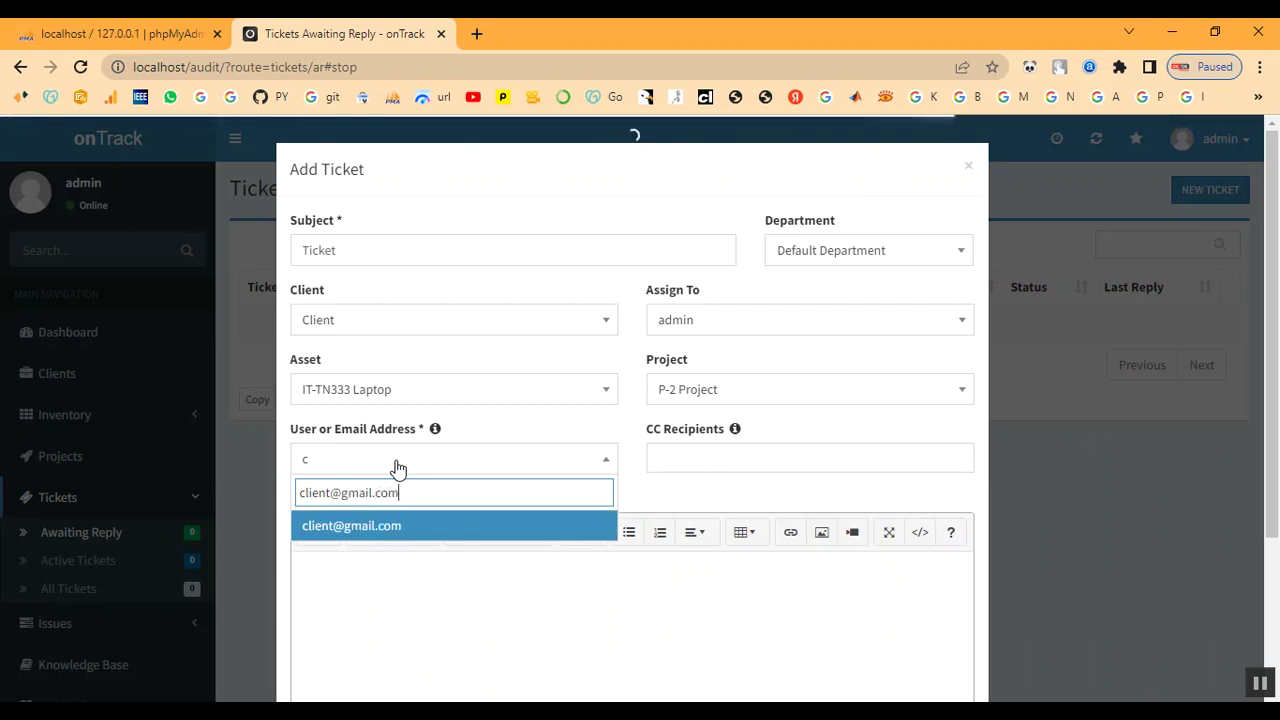
- Select the client's e-mail as requester and add 1122 as a CC recipient
click(355, 530)
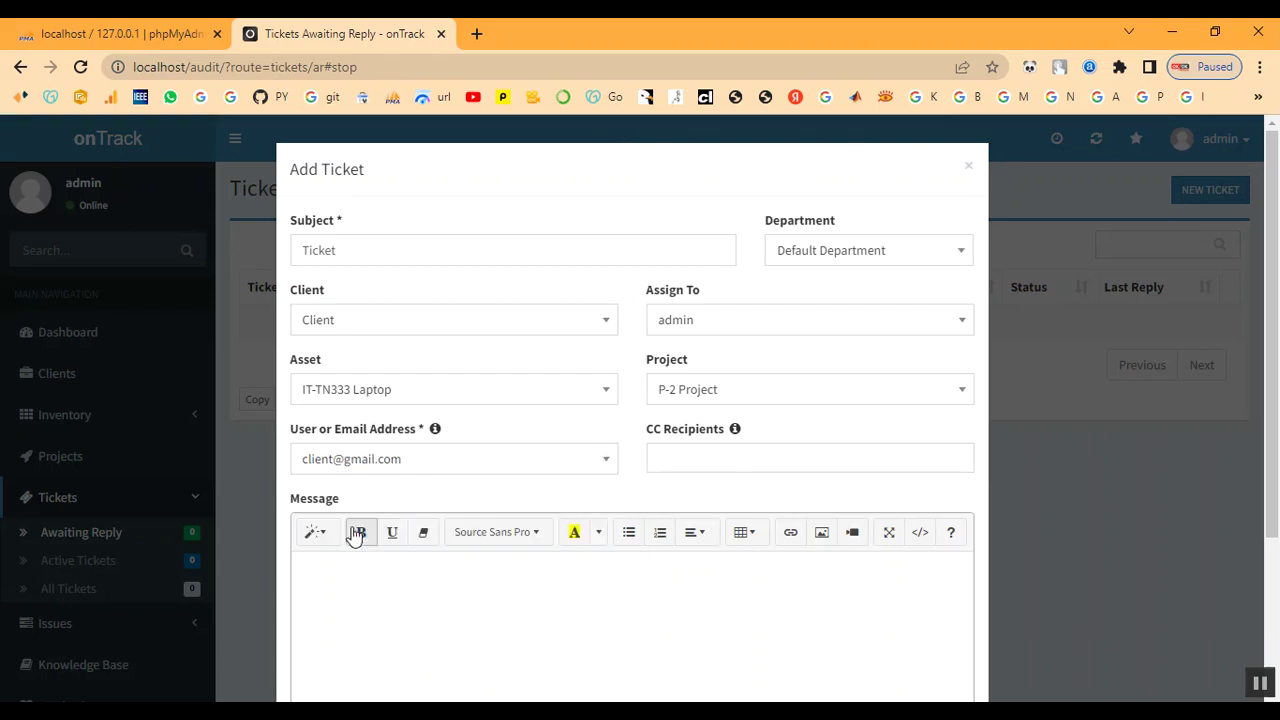
click(687, 456)
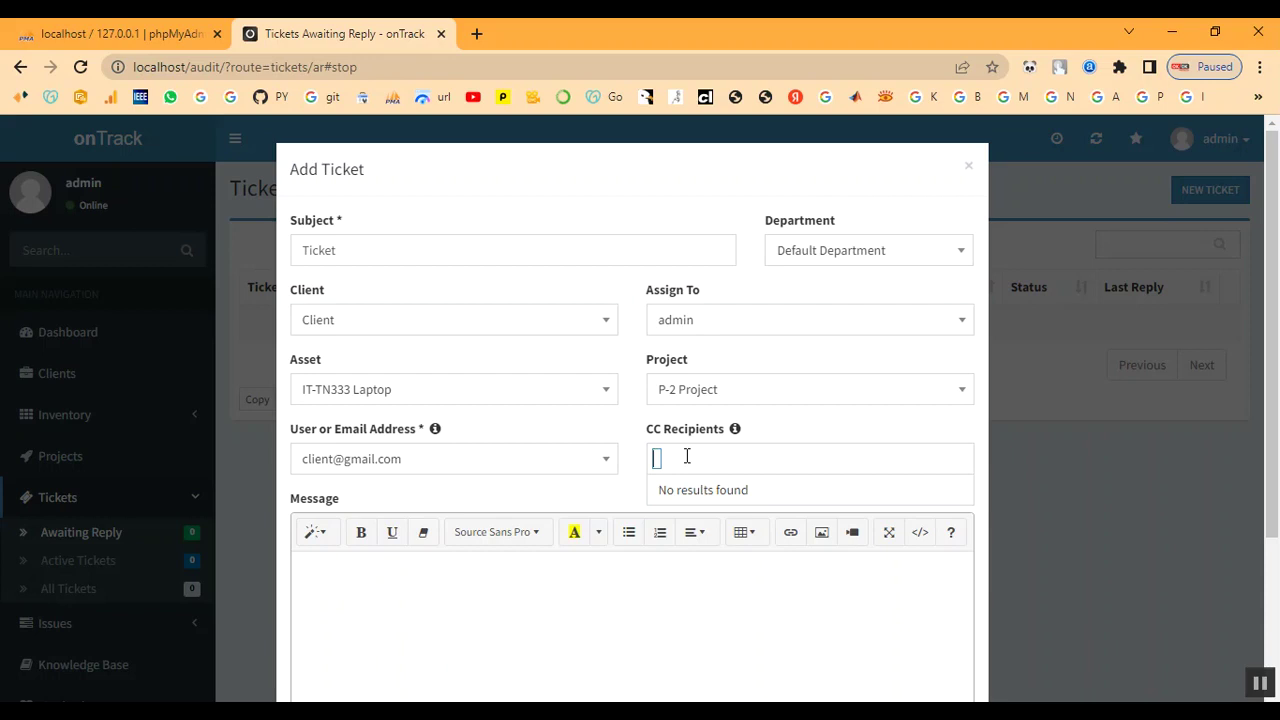
text(12)
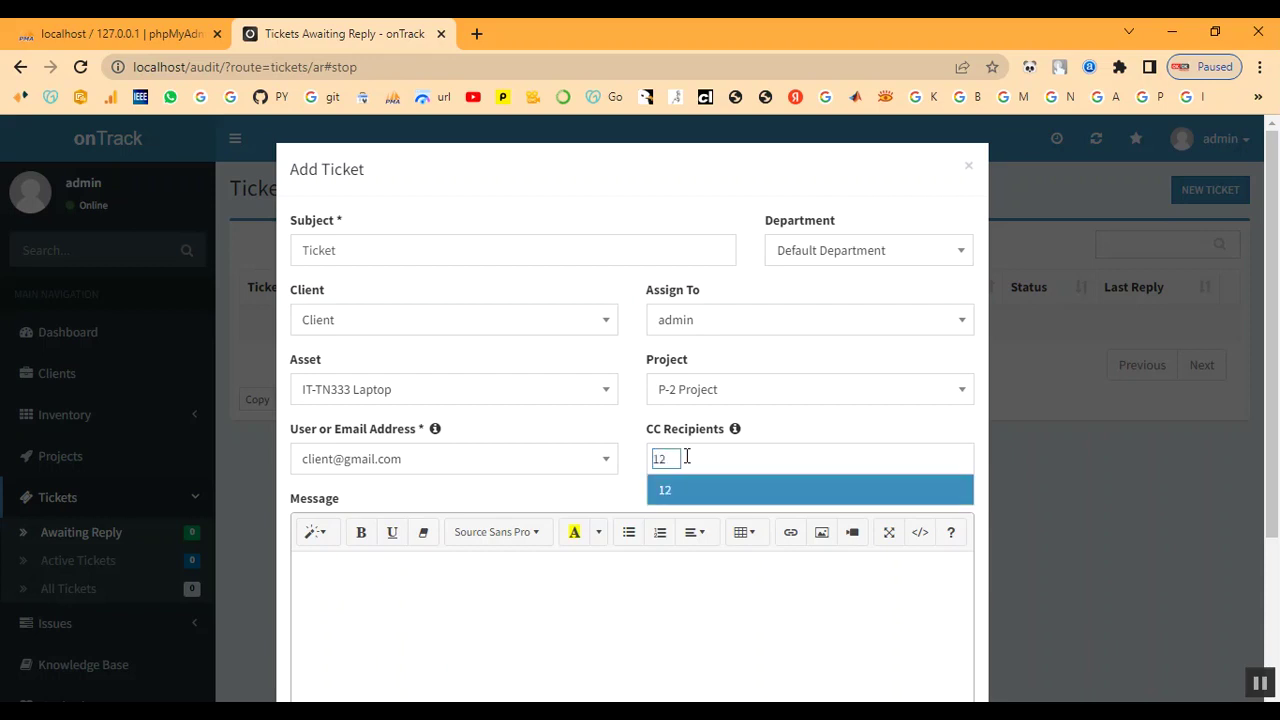
text(3)
key(BackSpace)
key(BackSpace)
text(122)
click(688, 488)
scroll(691, 498, down, 1)
- Write message 'Ticket', attach bg.jpg, set priority High, and create the ticket
click(570, 537)
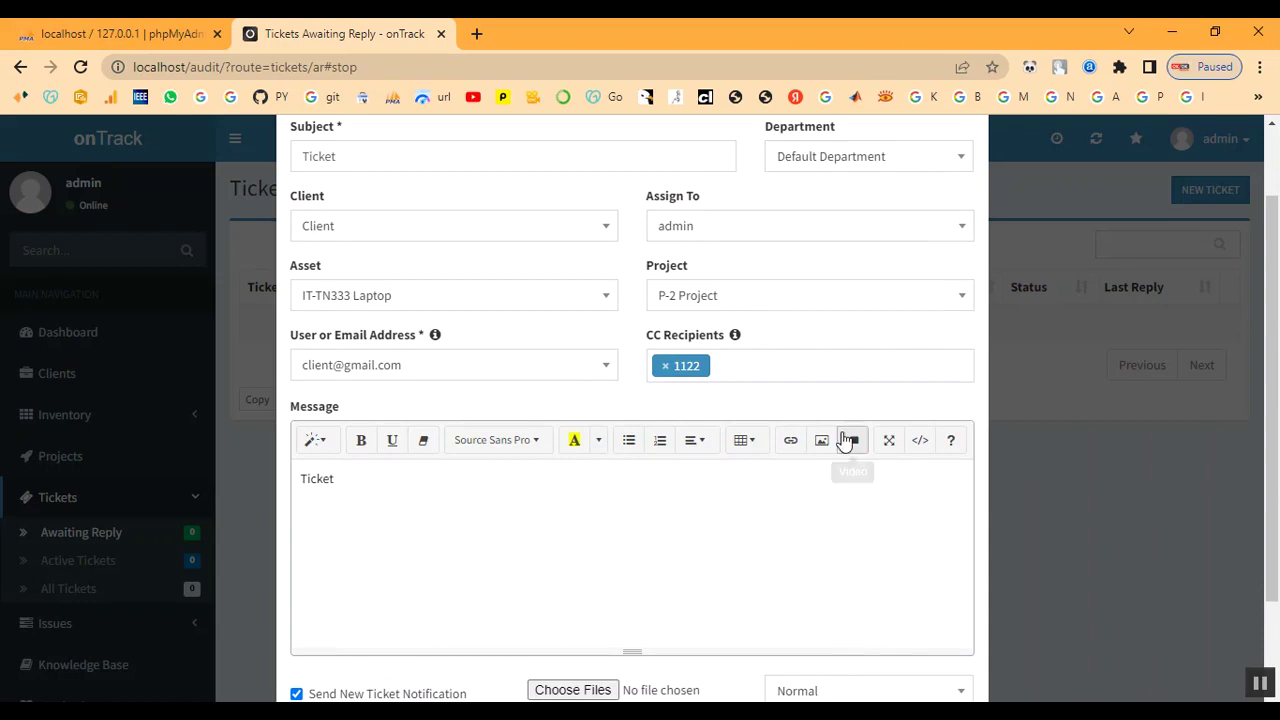
scroll(800, 450, down, 2)
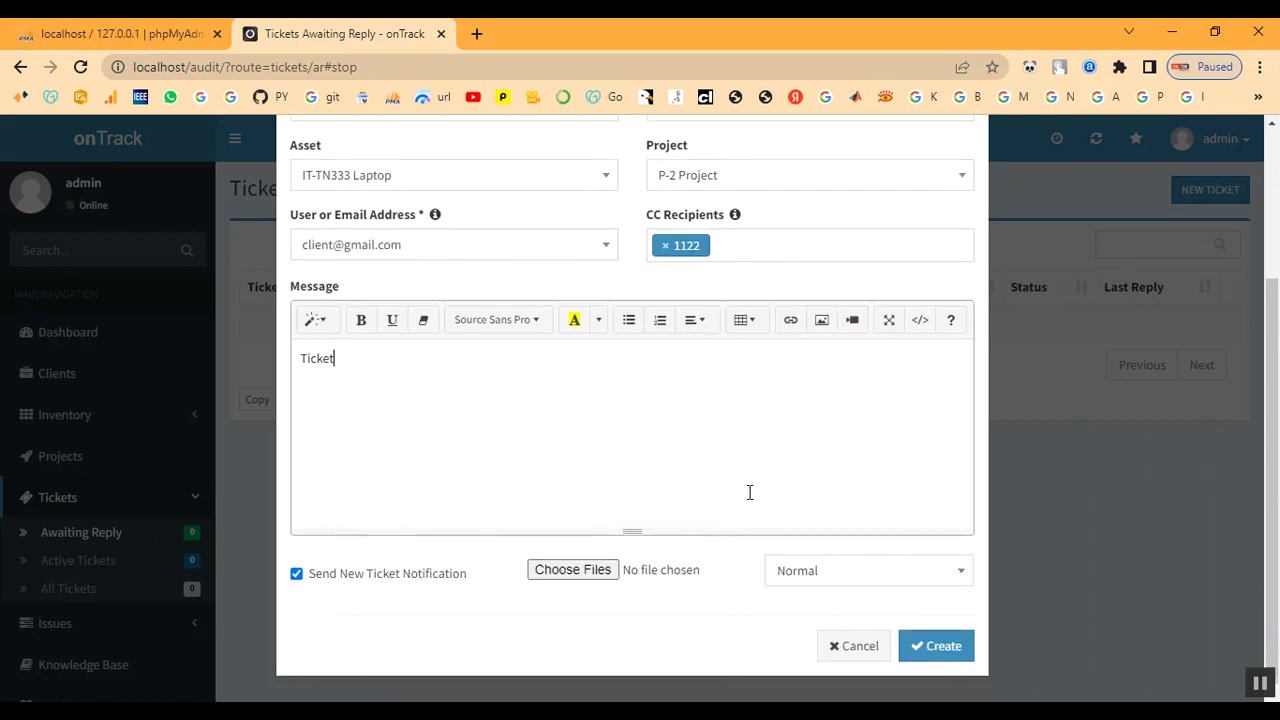
click(565, 577)
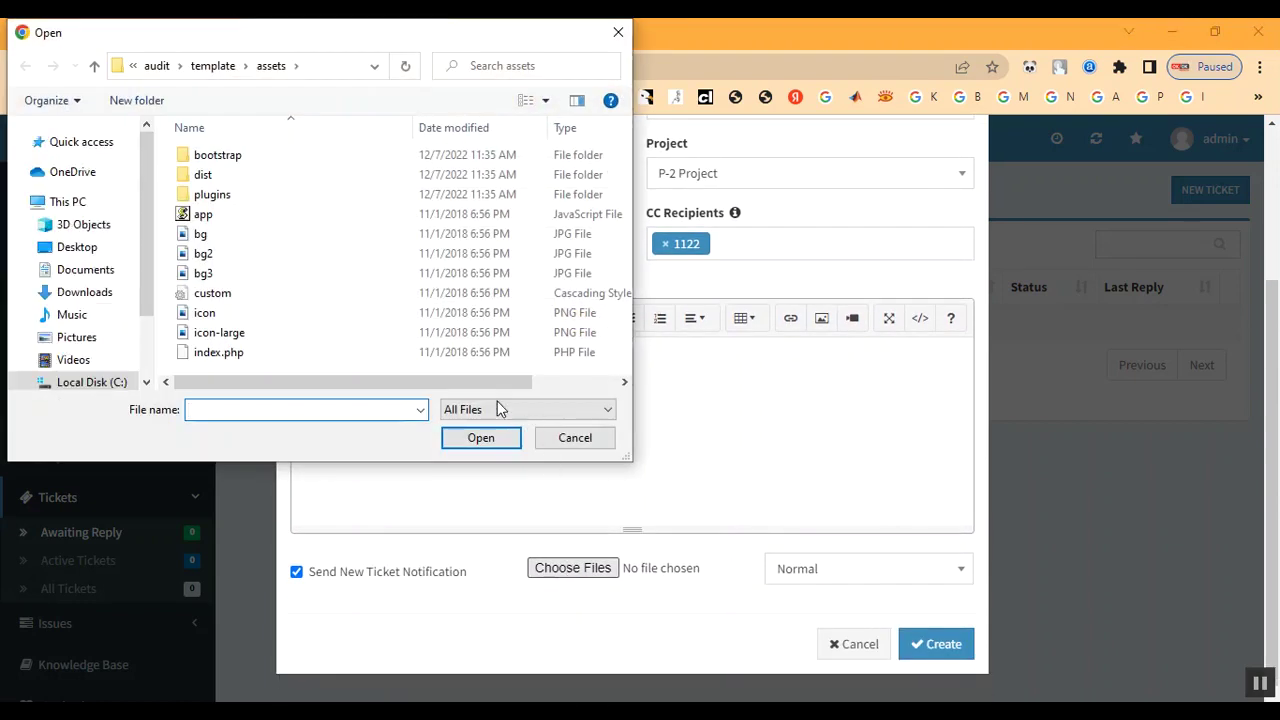
double_click(301, 241)
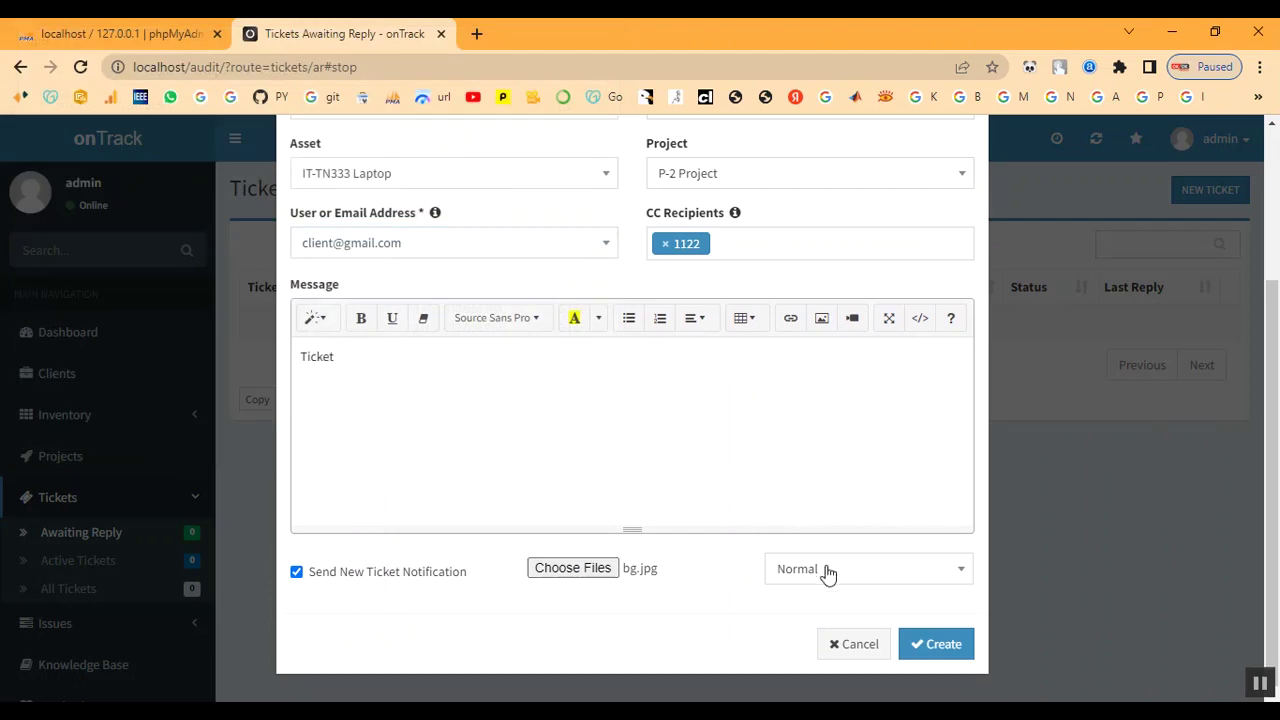
click(829, 571)
click(827, 537)
click(936, 648)
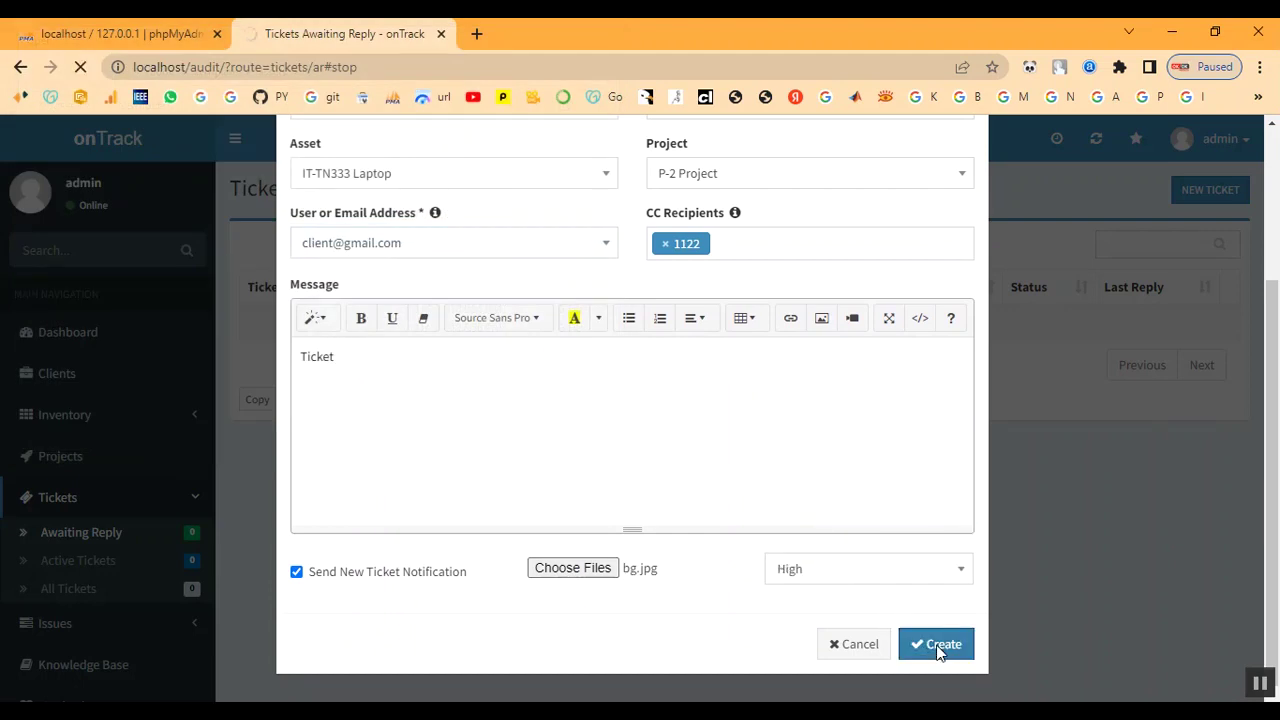
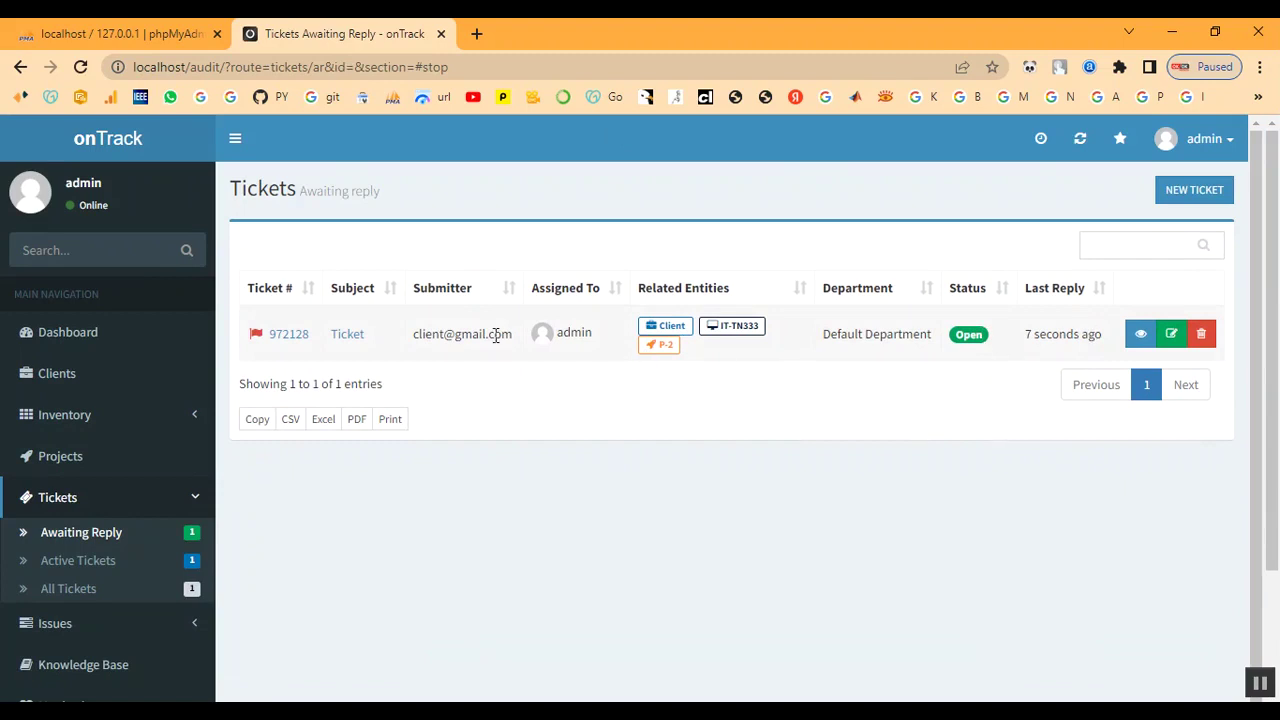
- Open ticket #972128 from Awaiting Reply and scroll through its details and earlier reply
click(355, 338)
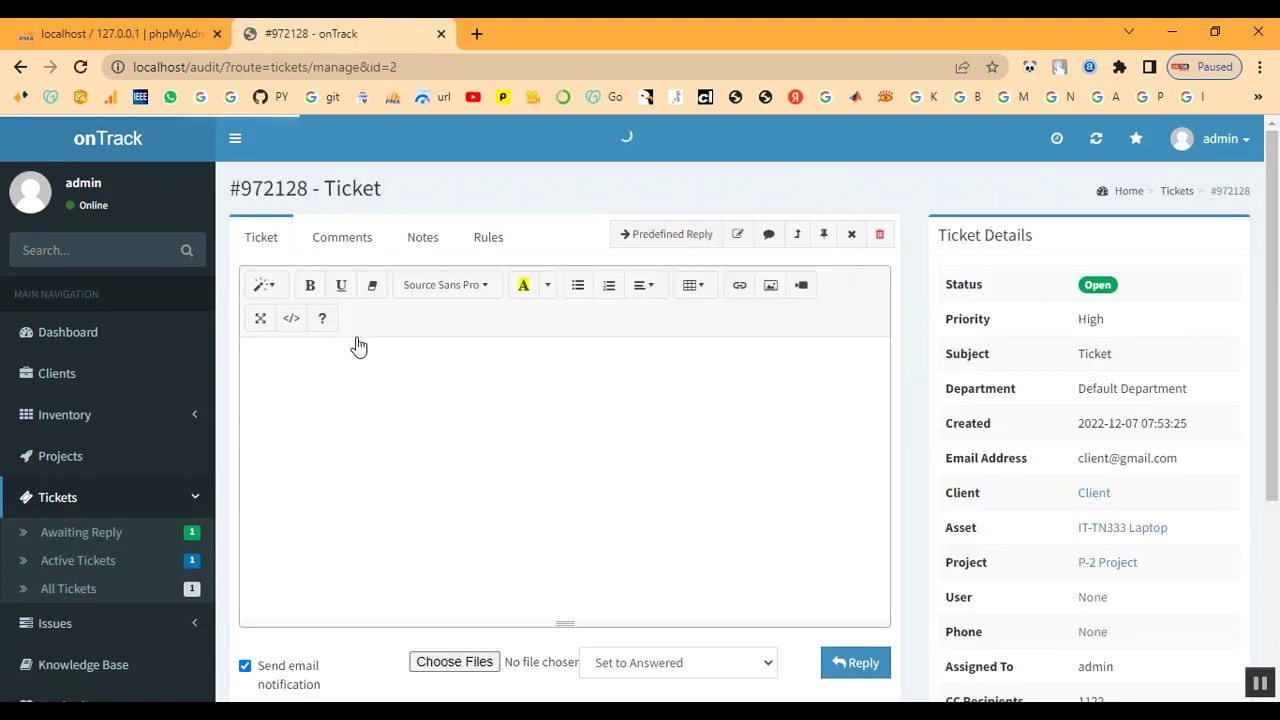
scroll(429, 399, down, 3)
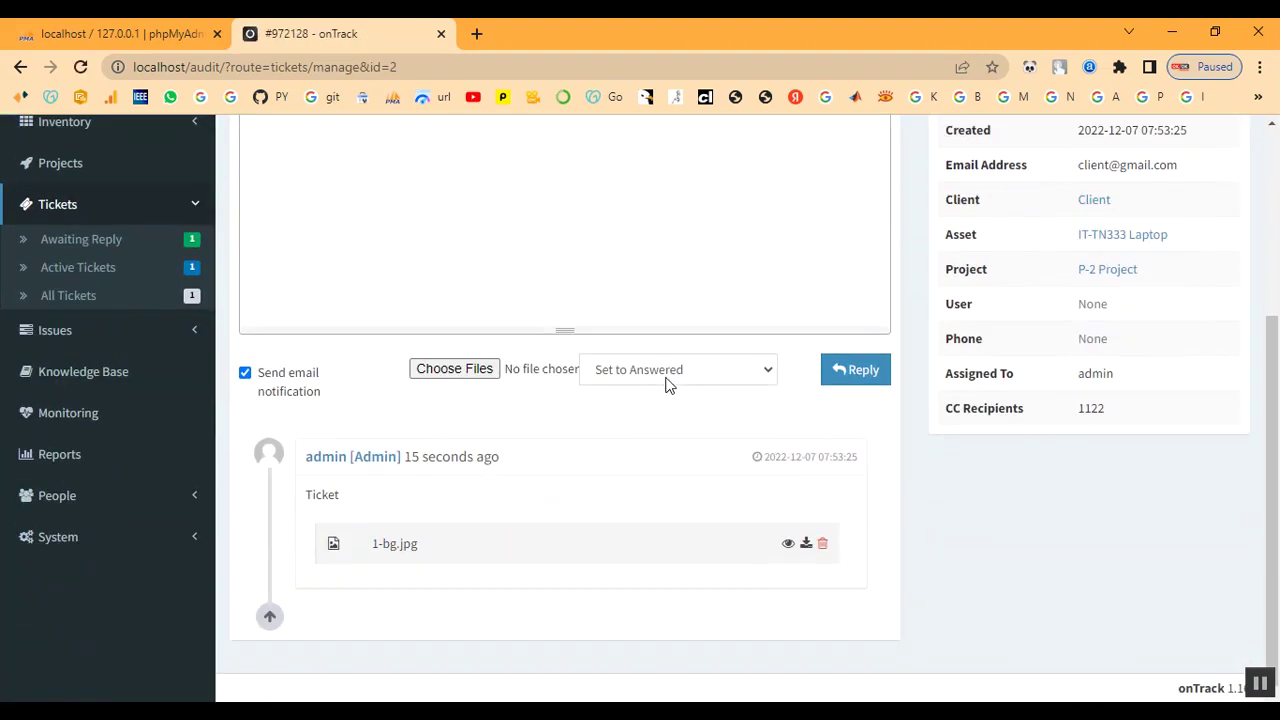
scroll(668, 385, up, 3)
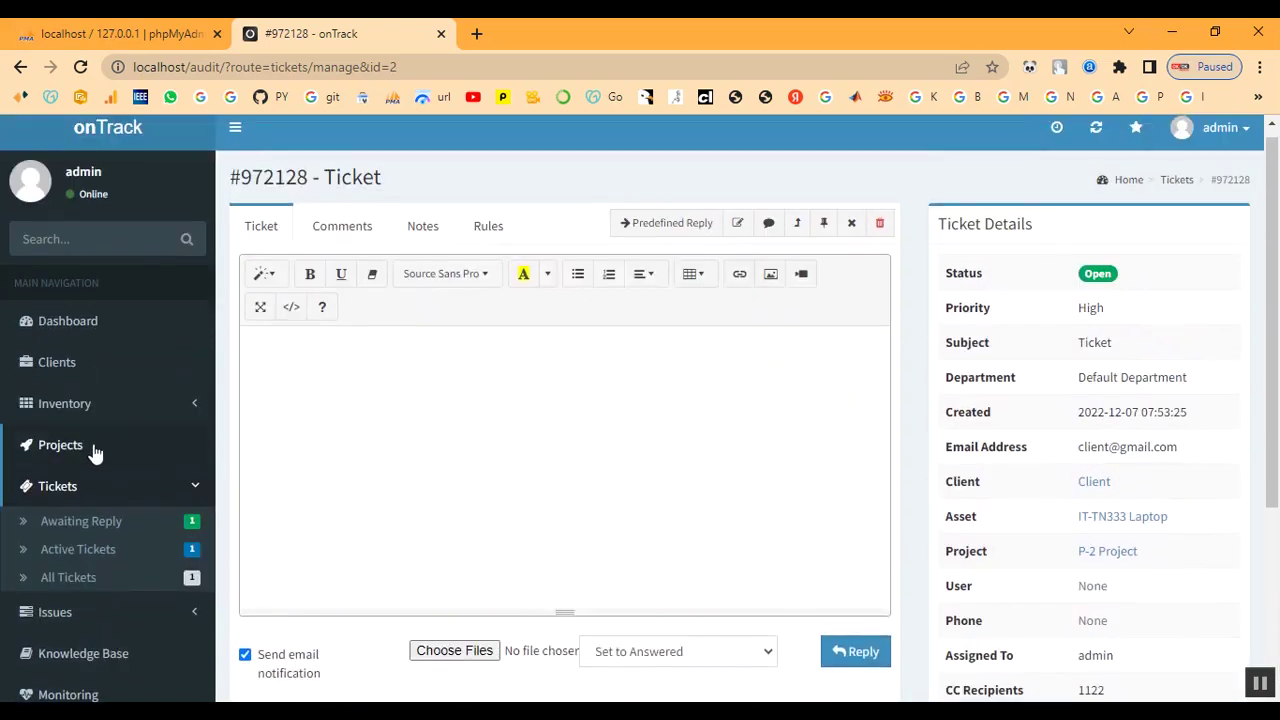
- Review project P-2's linked tickets, then return to the Tickets Awaiting Reply list
click(87, 451)
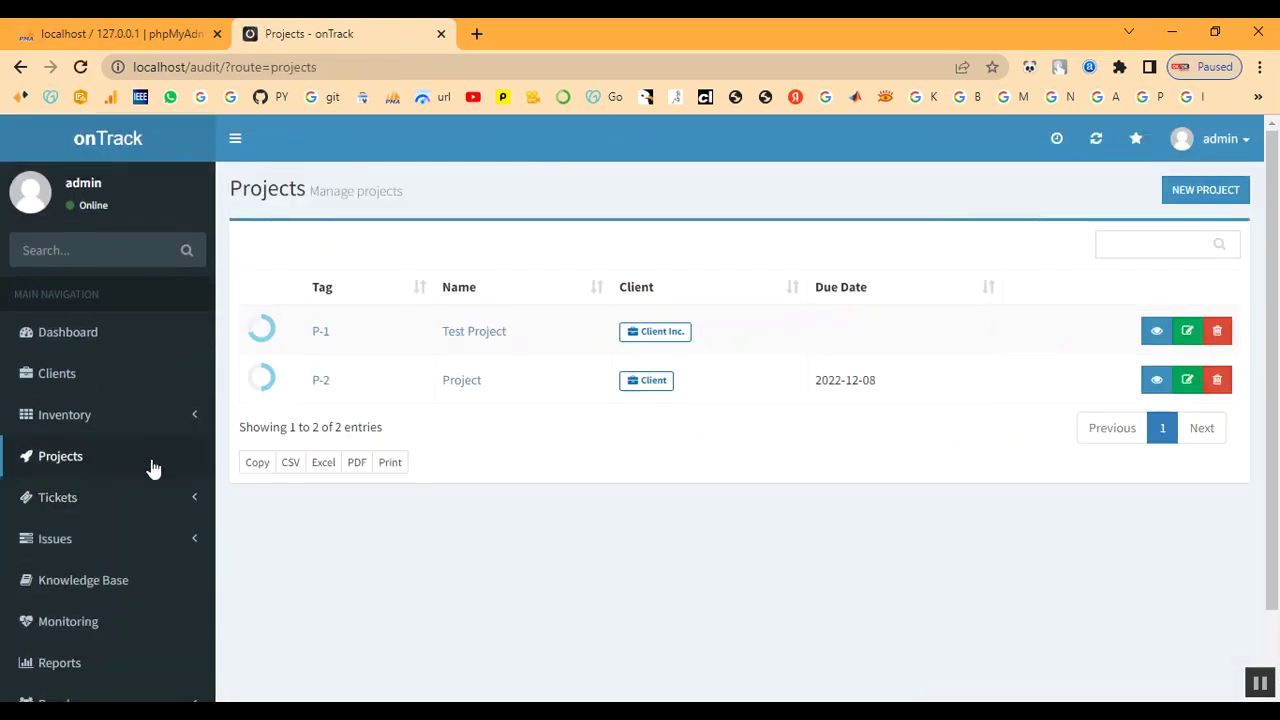
click(322, 384)
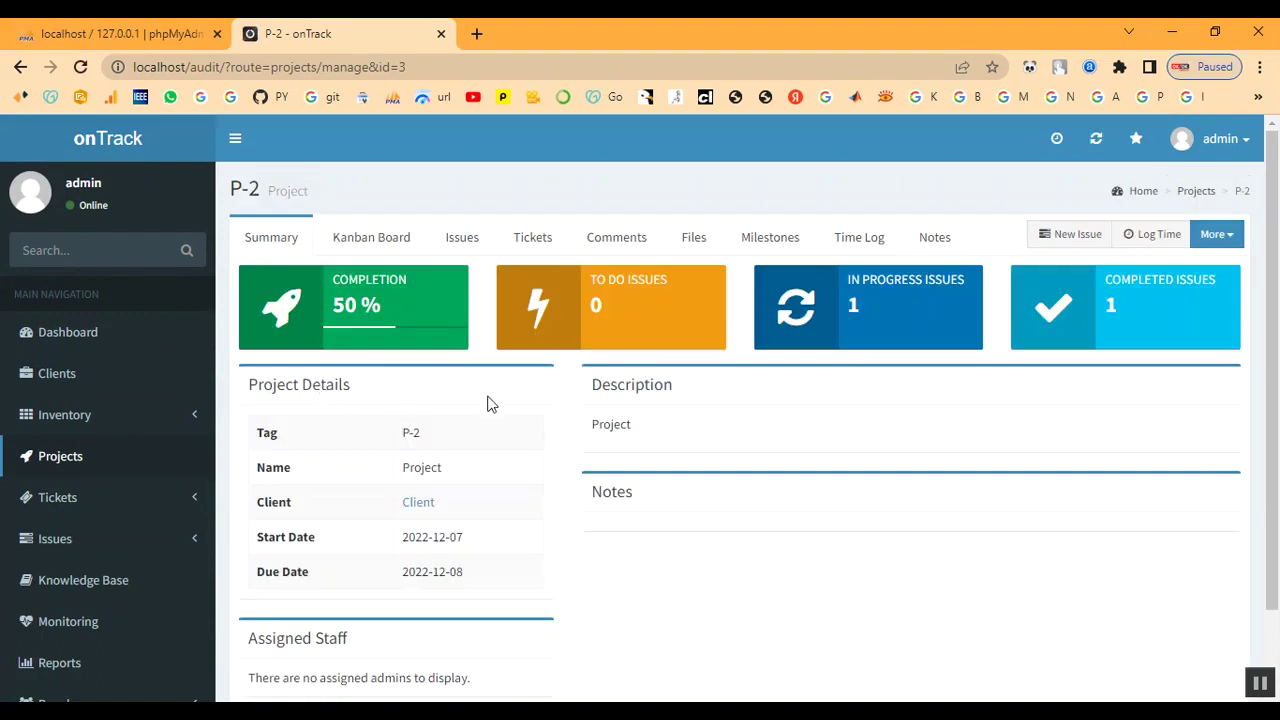
scroll(593, 425, down, 2)
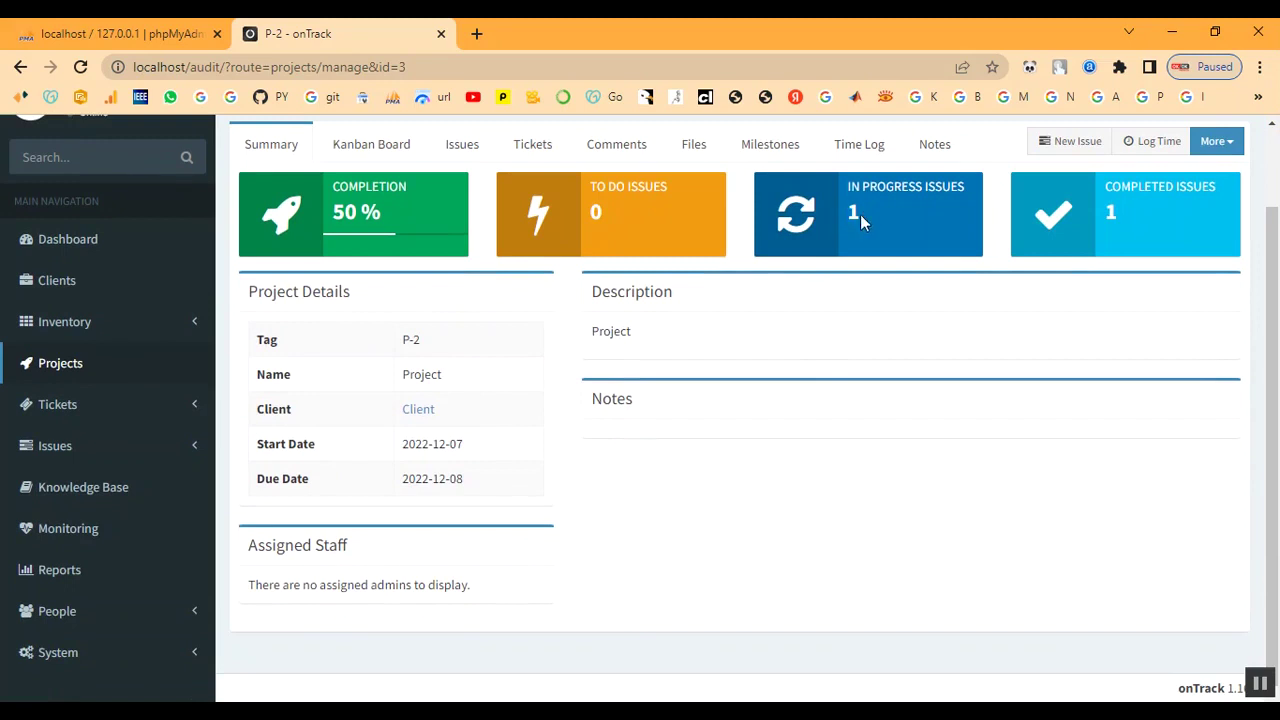
click(527, 145)
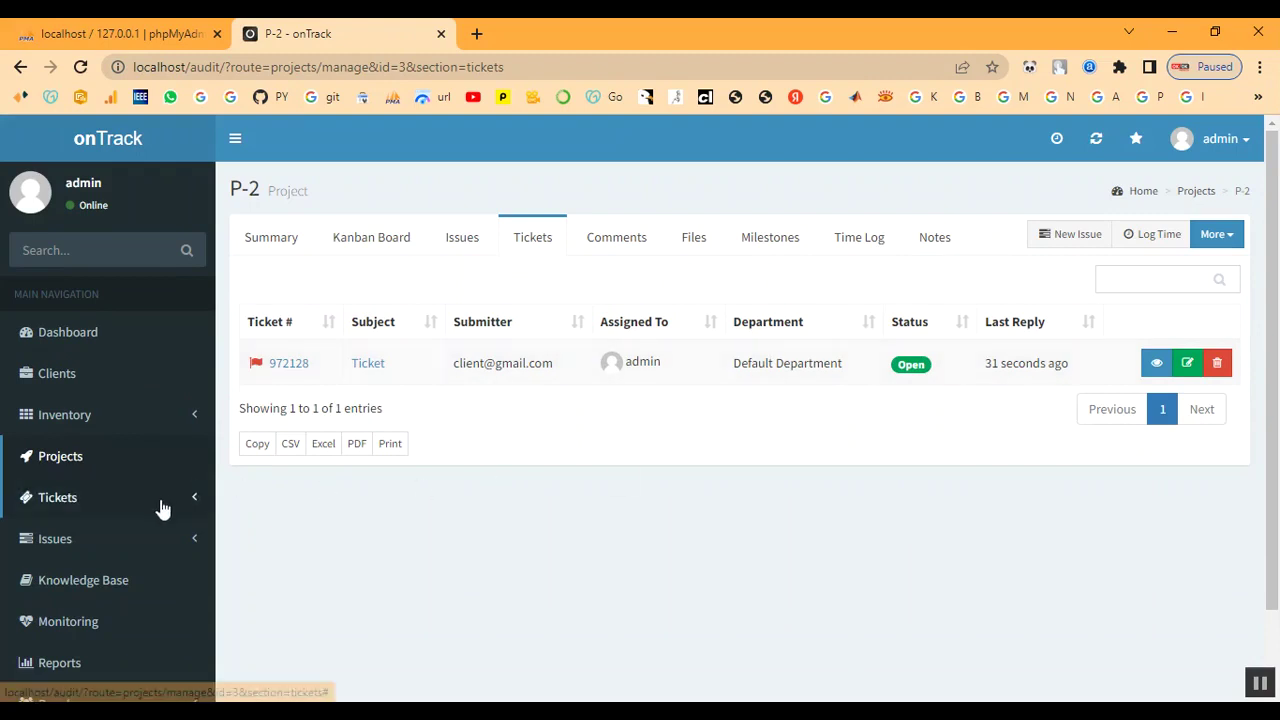
scroll(103, 488, down, 1)
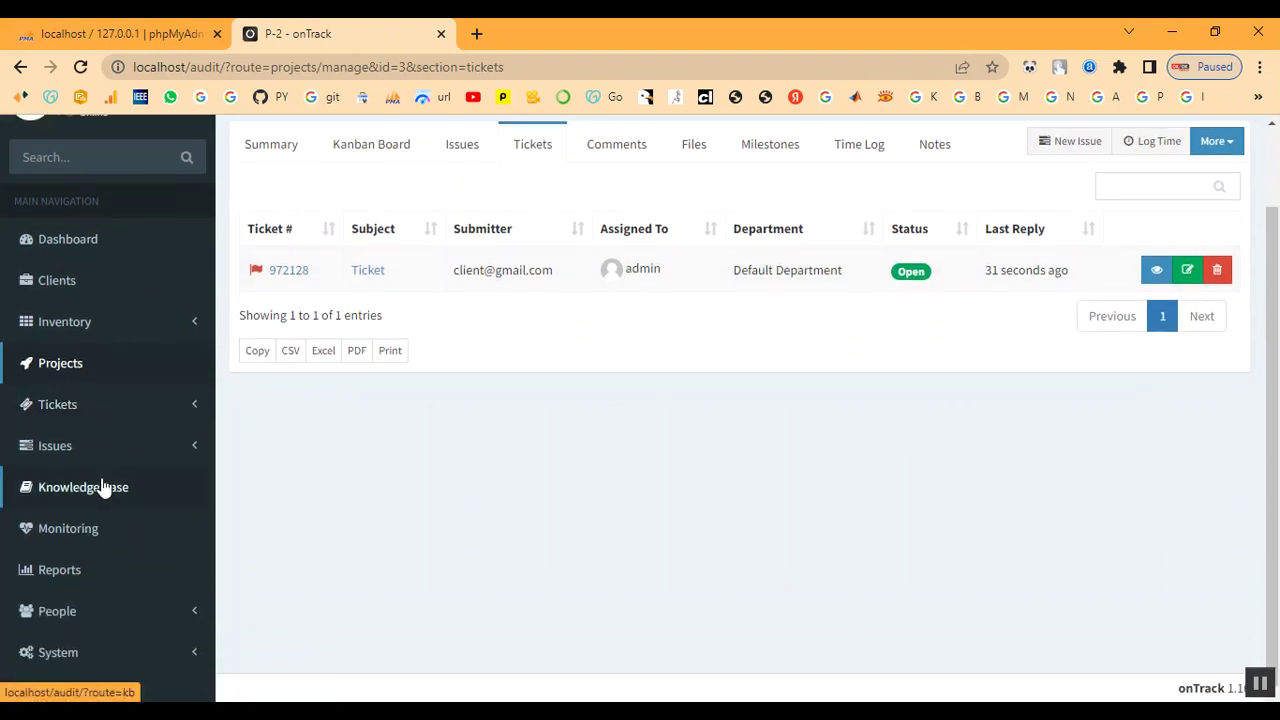
click(60, 412)
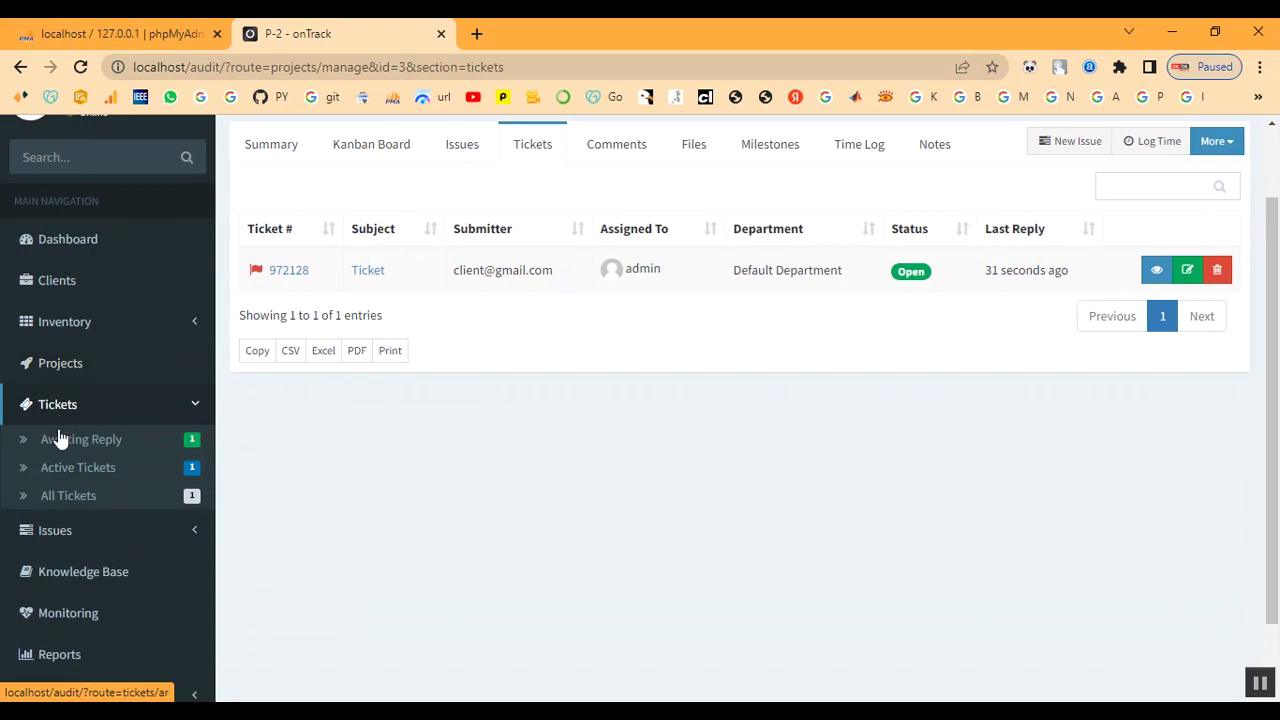
click(57, 442)
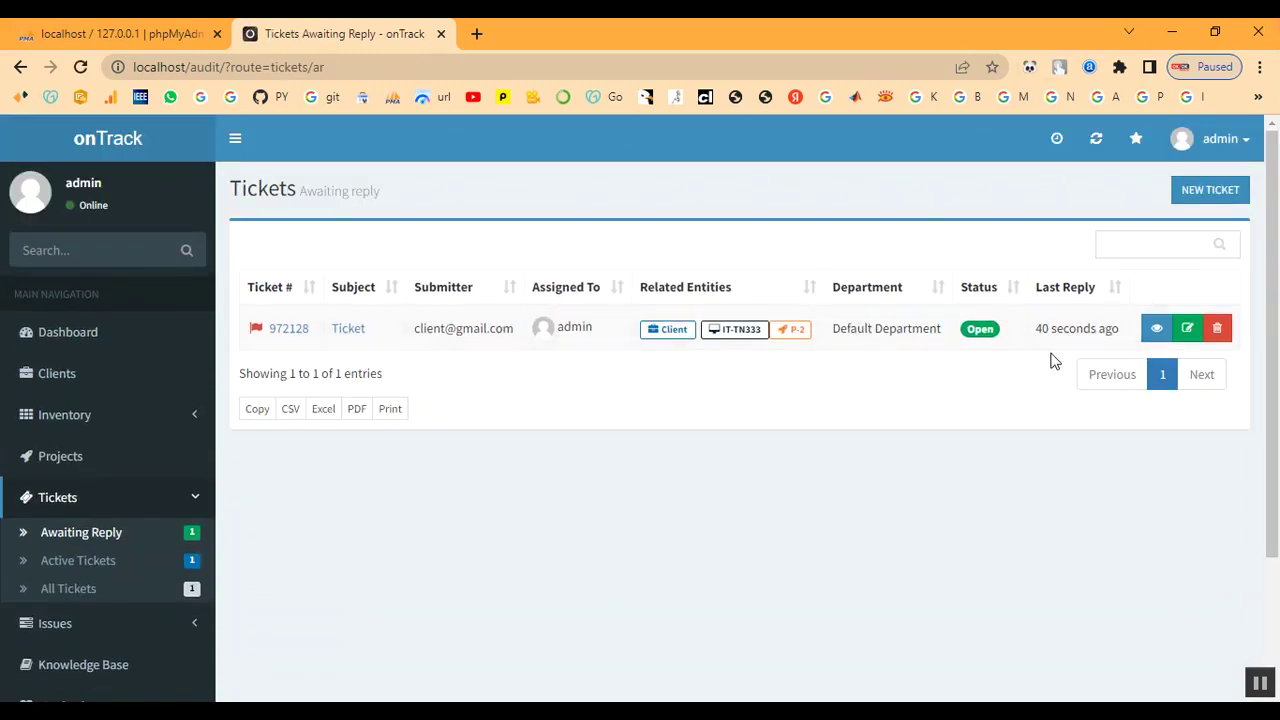
- Reply to ticket #972128 with bg2.jpg attached, keeping the status Set to Answered
click(342, 342)
scroll(446, 403, down, 2)
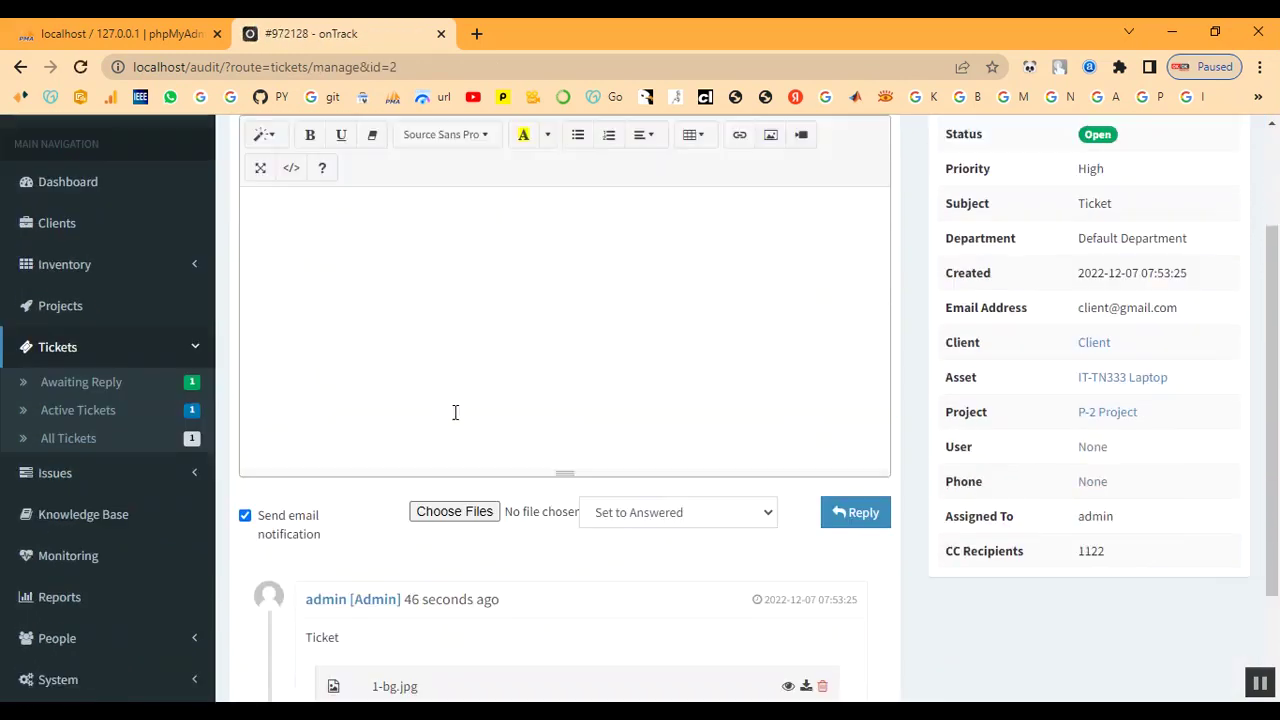
scroll(455, 412, down, 1)
click(652, 478)
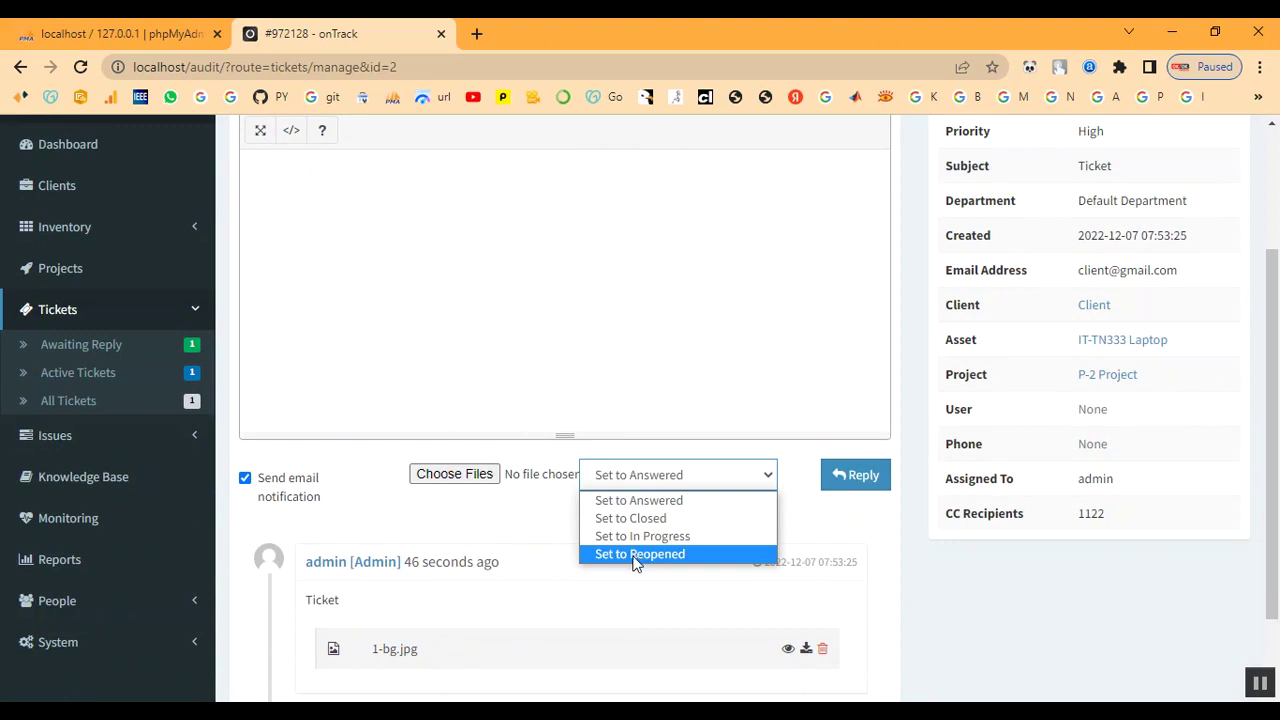
click(634, 502)
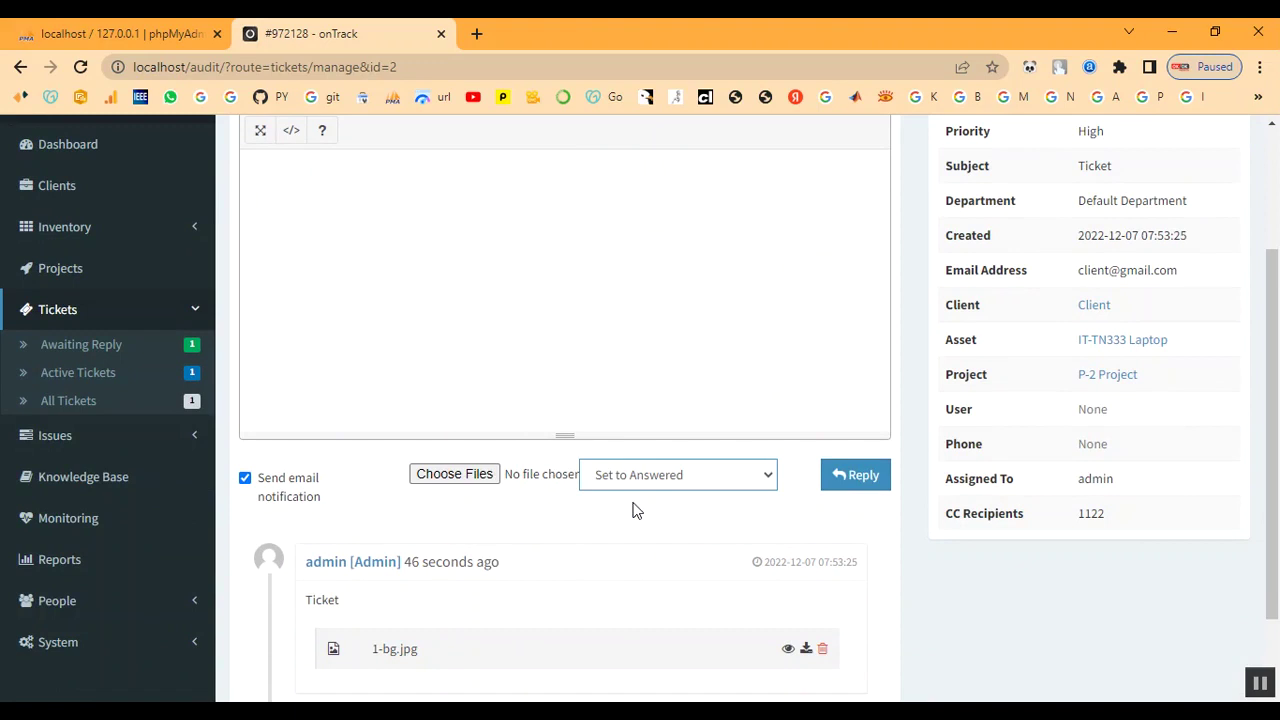
click(466, 472)
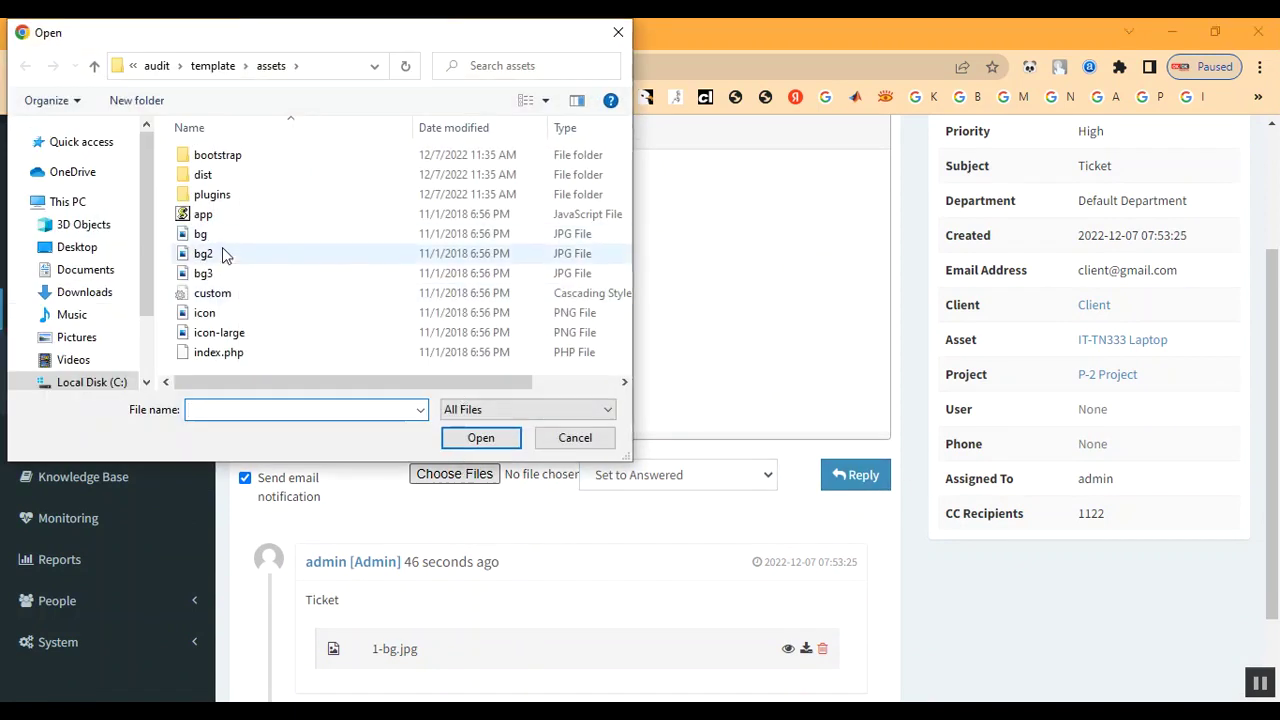
double_click(222, 251)
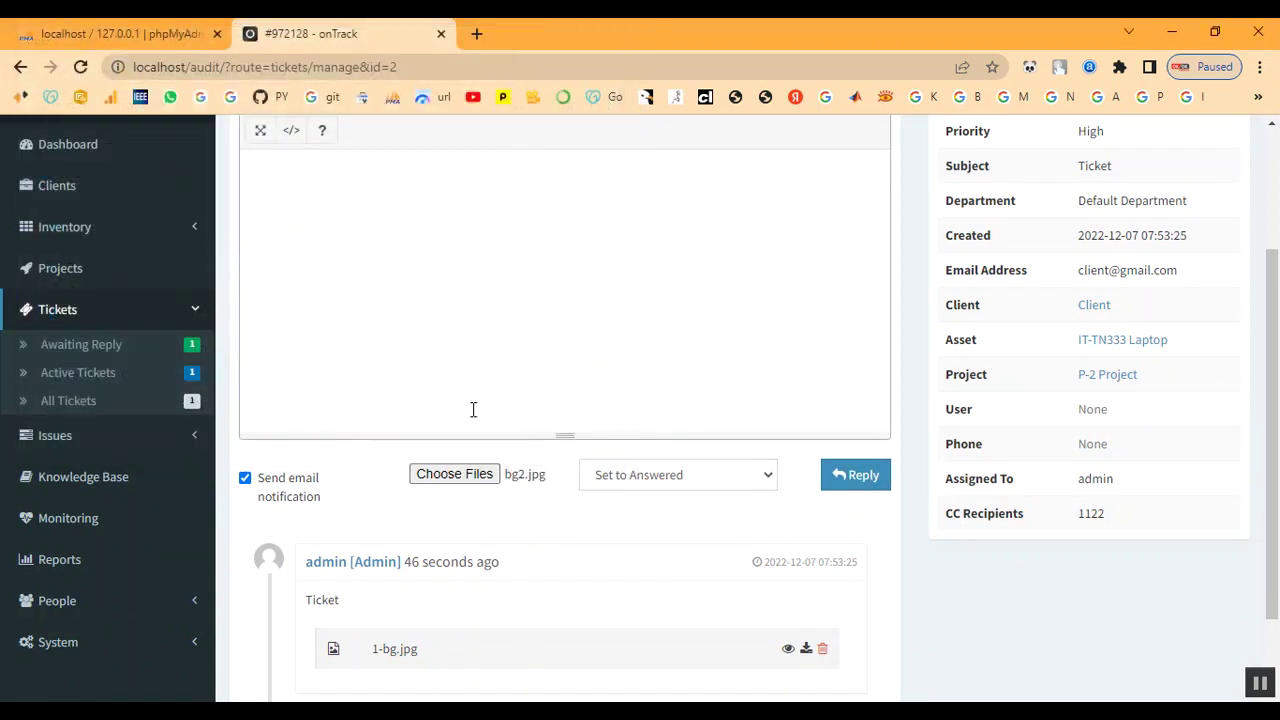
click(851, 481)
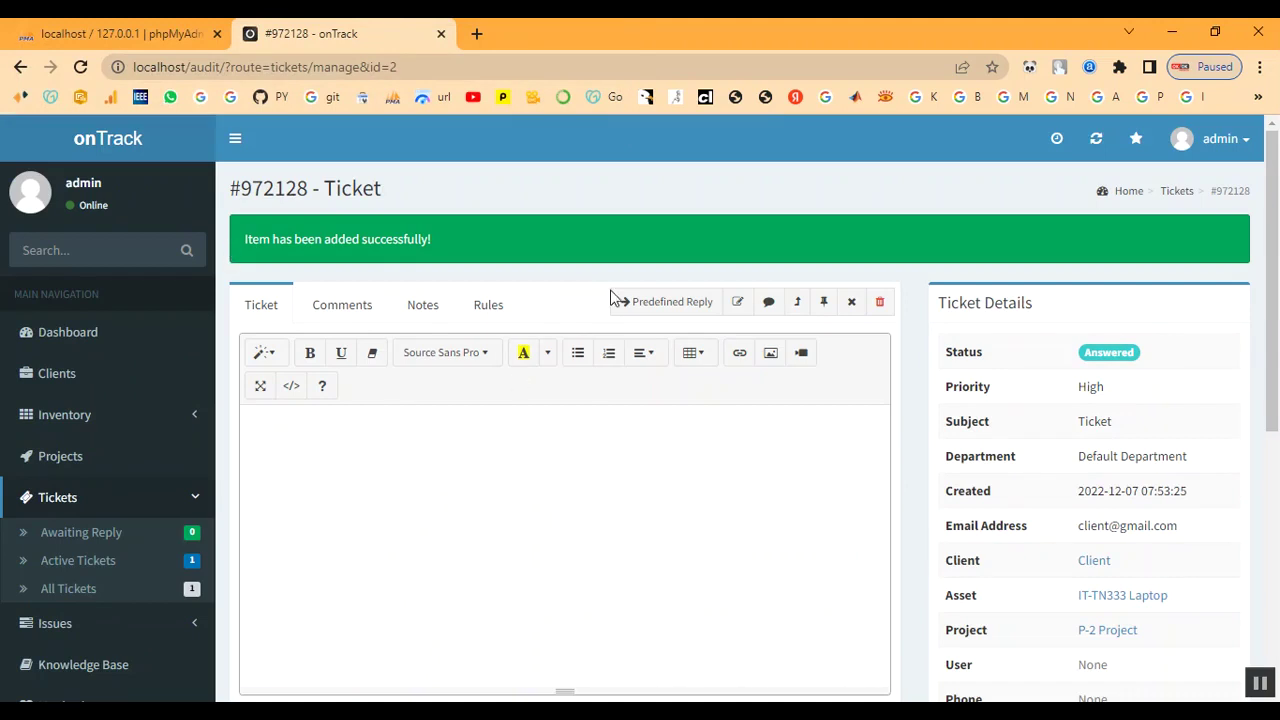
- Revisit project P-2's summary, then list Active Tickets showing #972128 as Answered
scroll(648, 472, down, 5)
scroll(648, 472, up, 5)
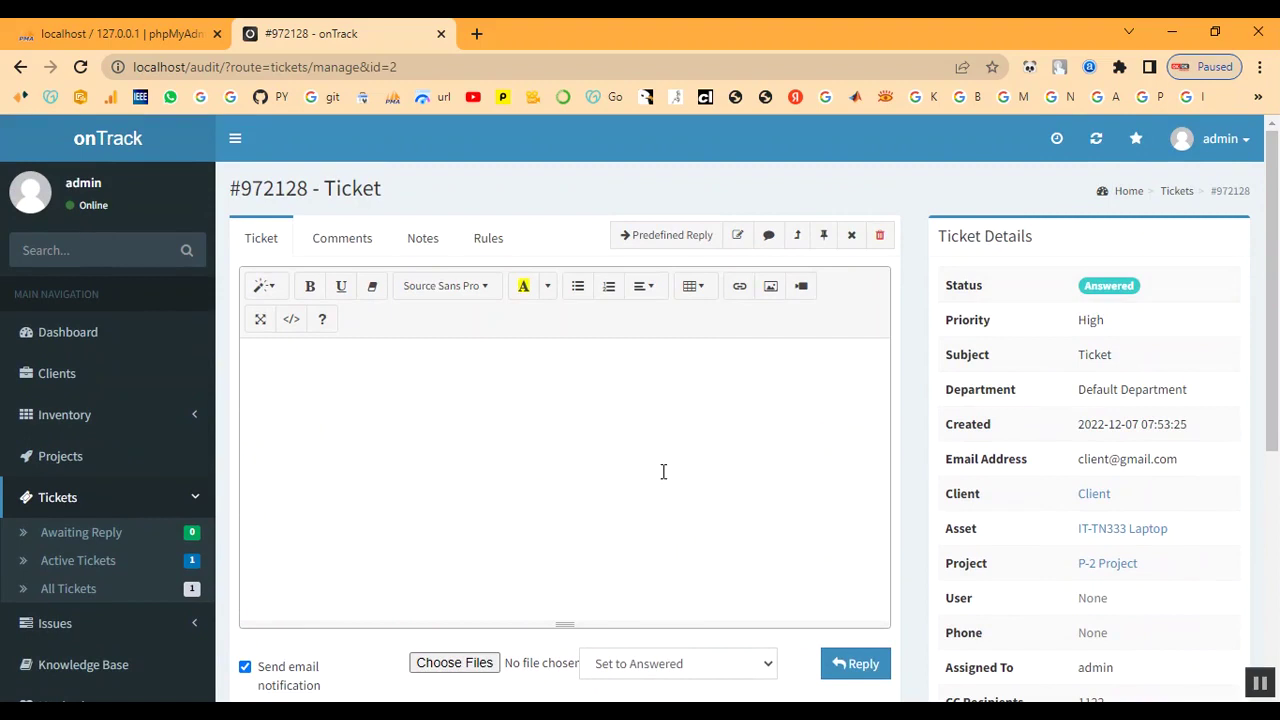
scroll(660, 474, down, 5)
scroll(660, 474, up, 4)
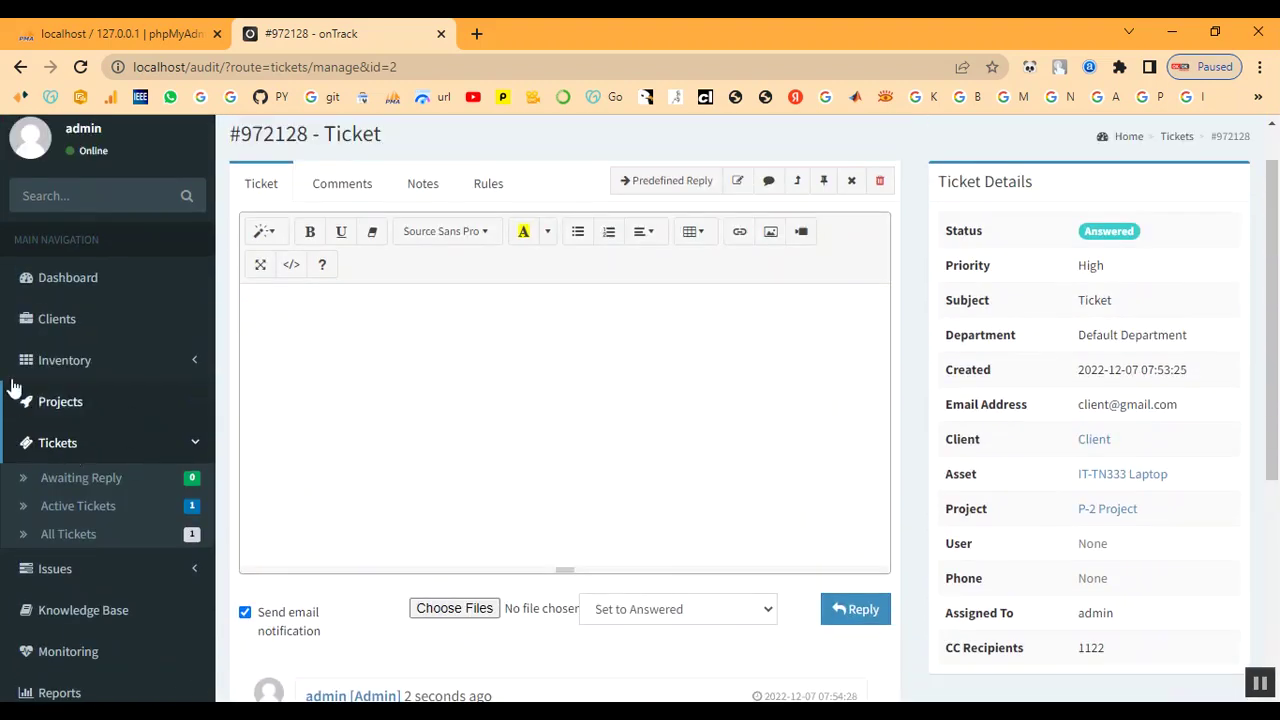
click(60, 403)
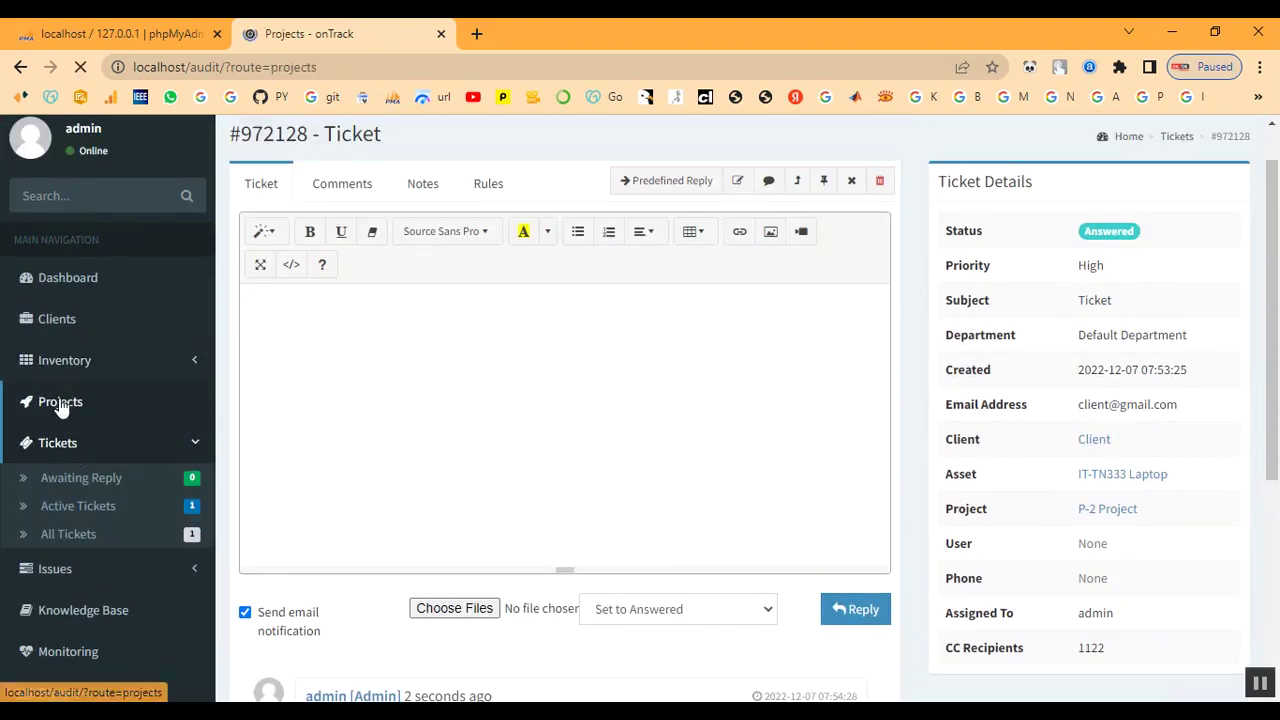
click(318, 386)
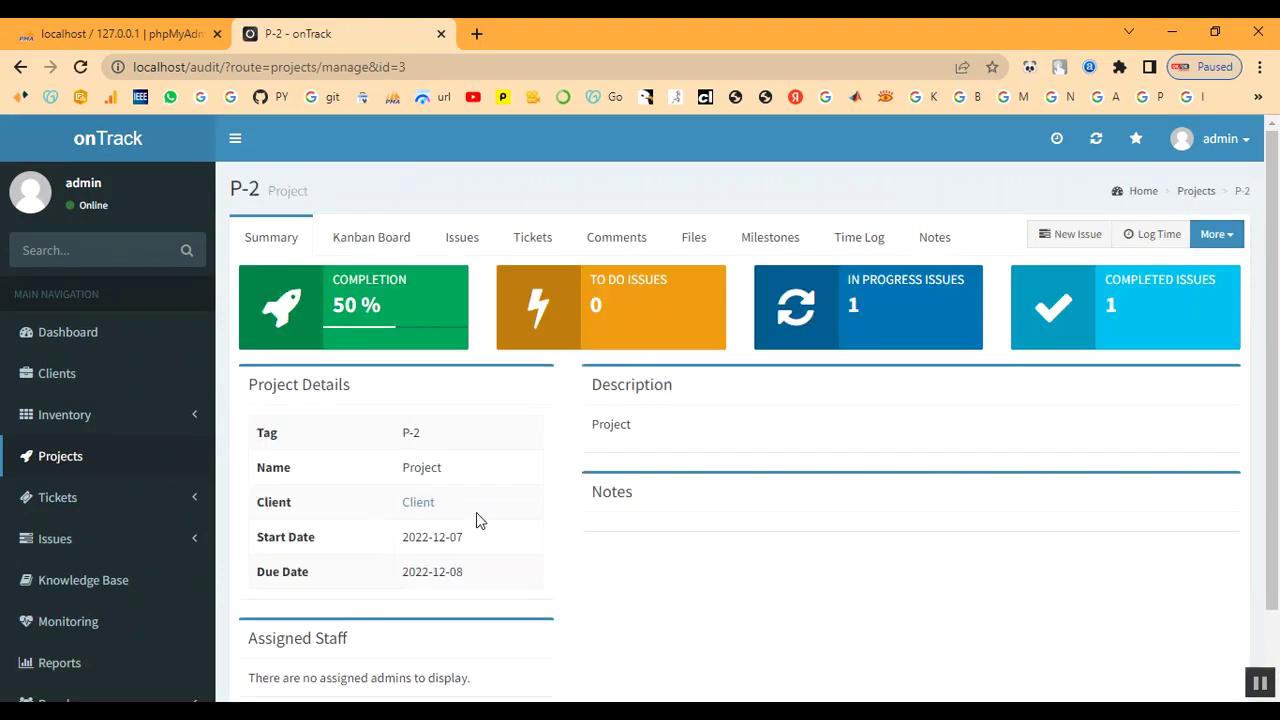
scroll(843, 426, down, 1)
scroll(846, 426, up, 1)
scroll(151, 520, down, 1)
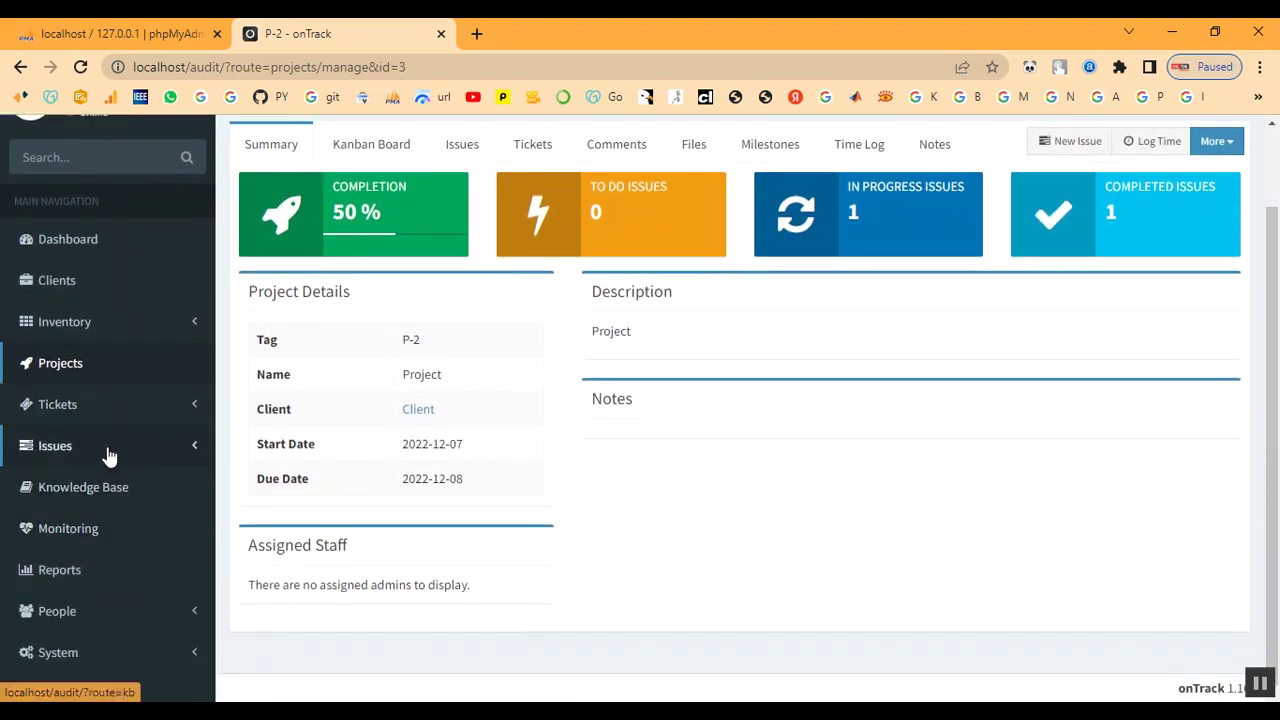
click(53, 412)
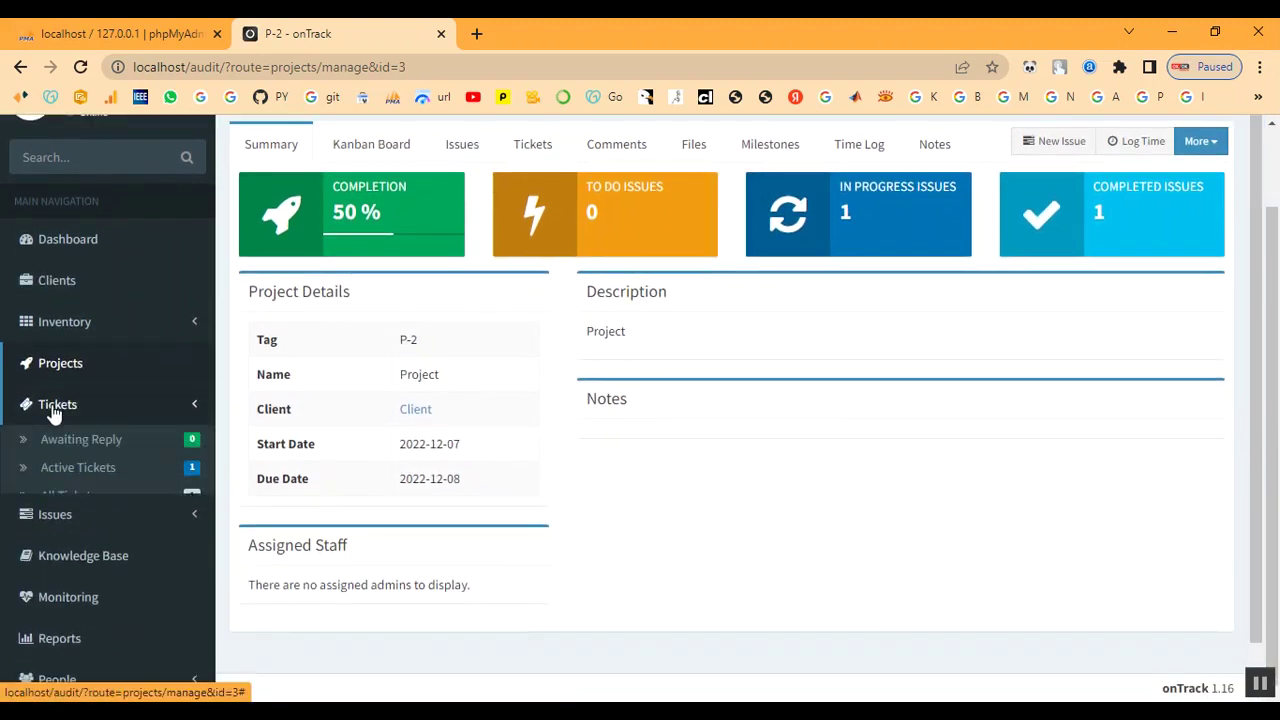
click(58, 470)
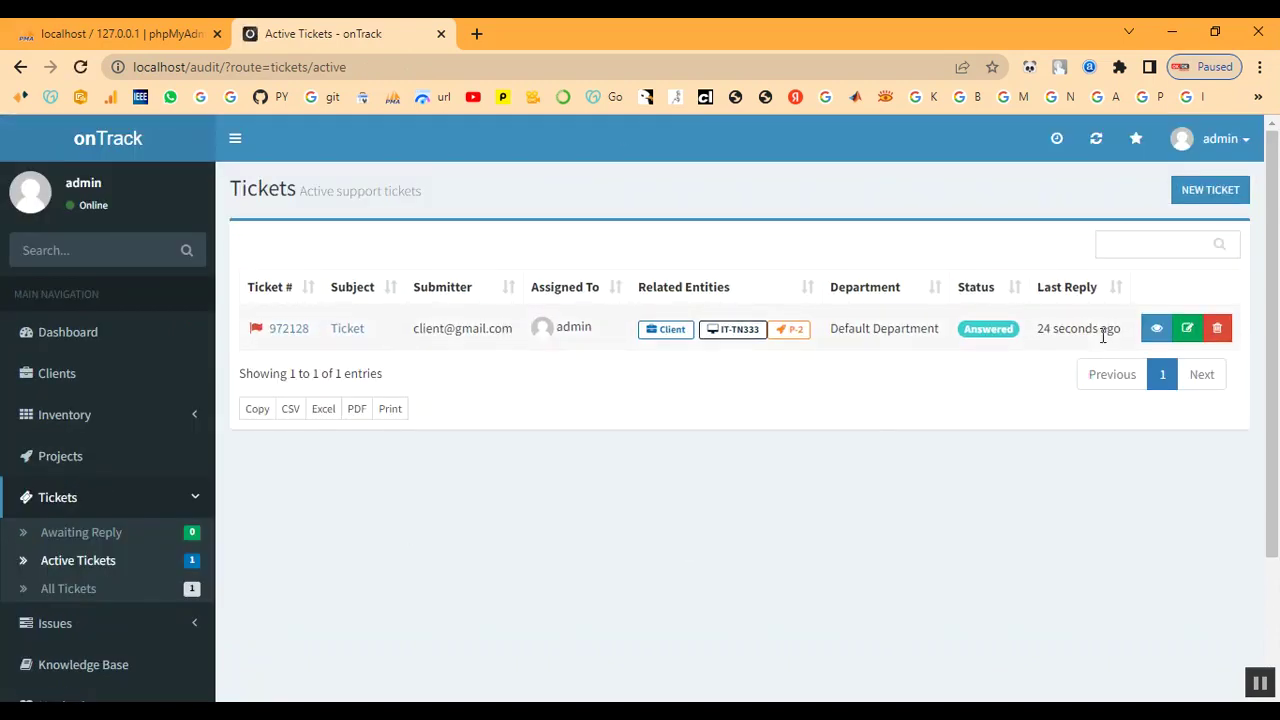
- Change ticket 972128's status to Closed and save it
click(1189, 331)
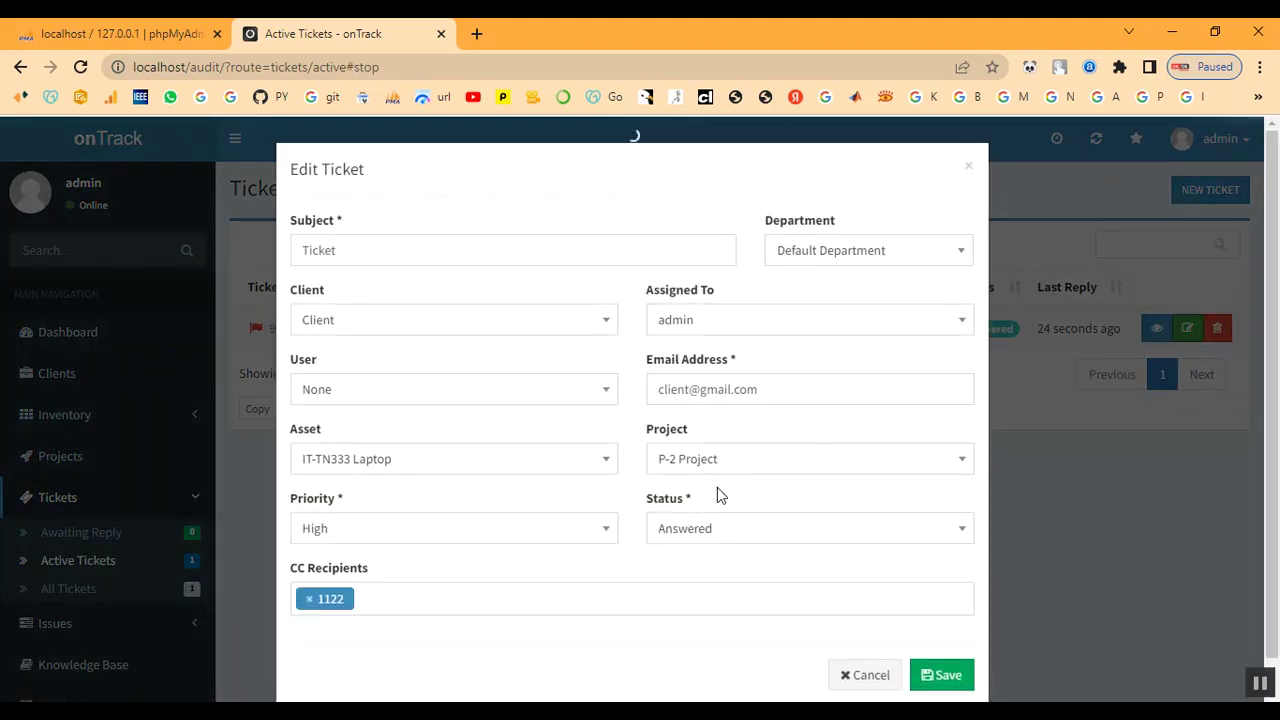
click(717, 497)
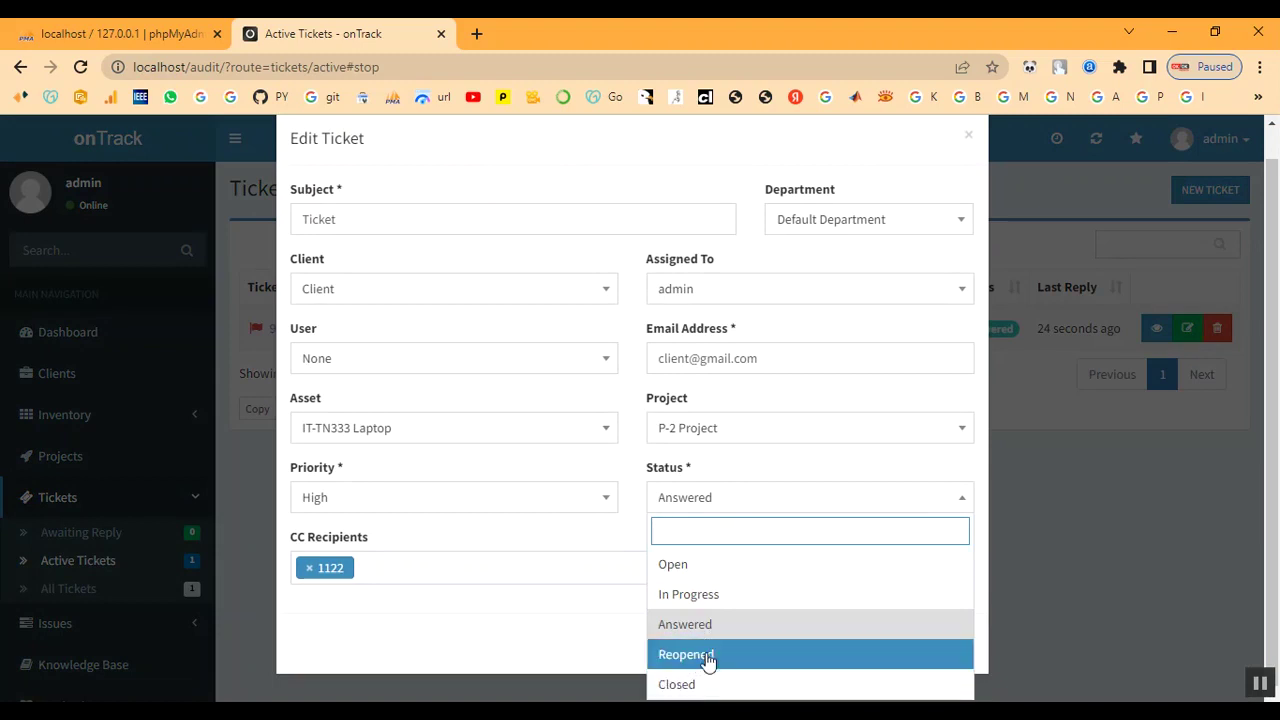
click(694, 684)
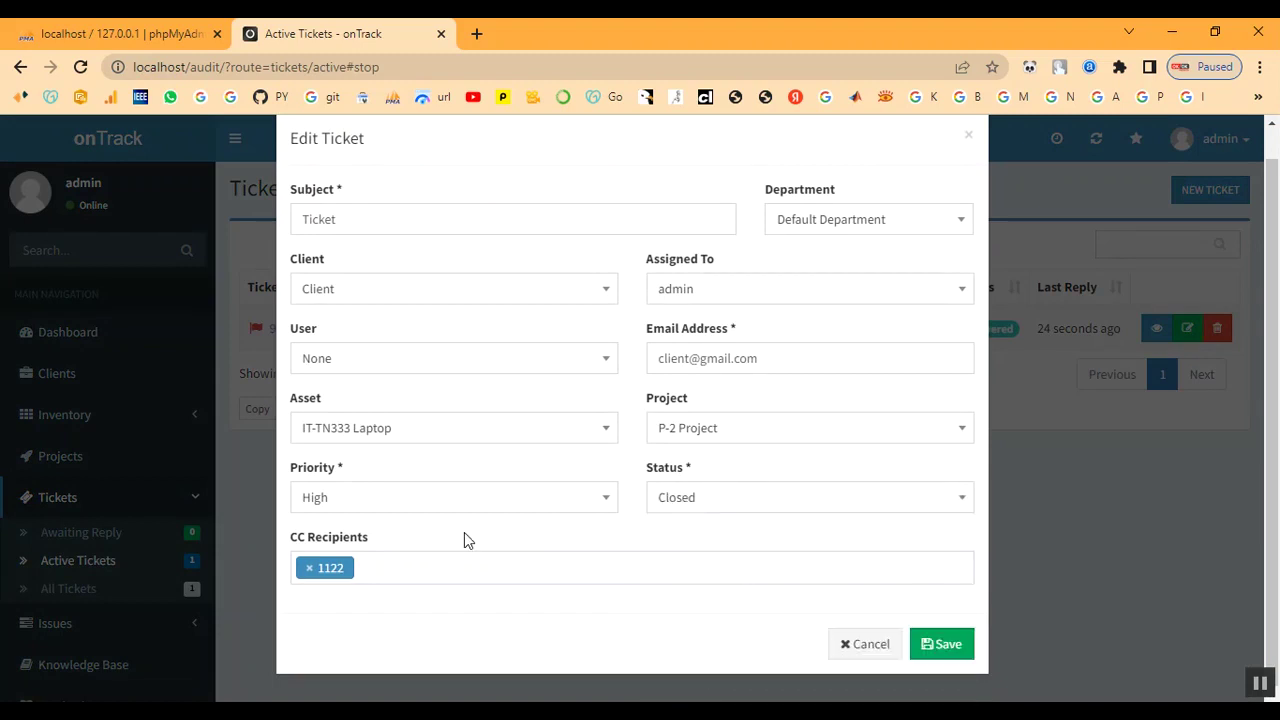
scroll(475, 520, up, 1)
scroll(898, 590, down, 1)
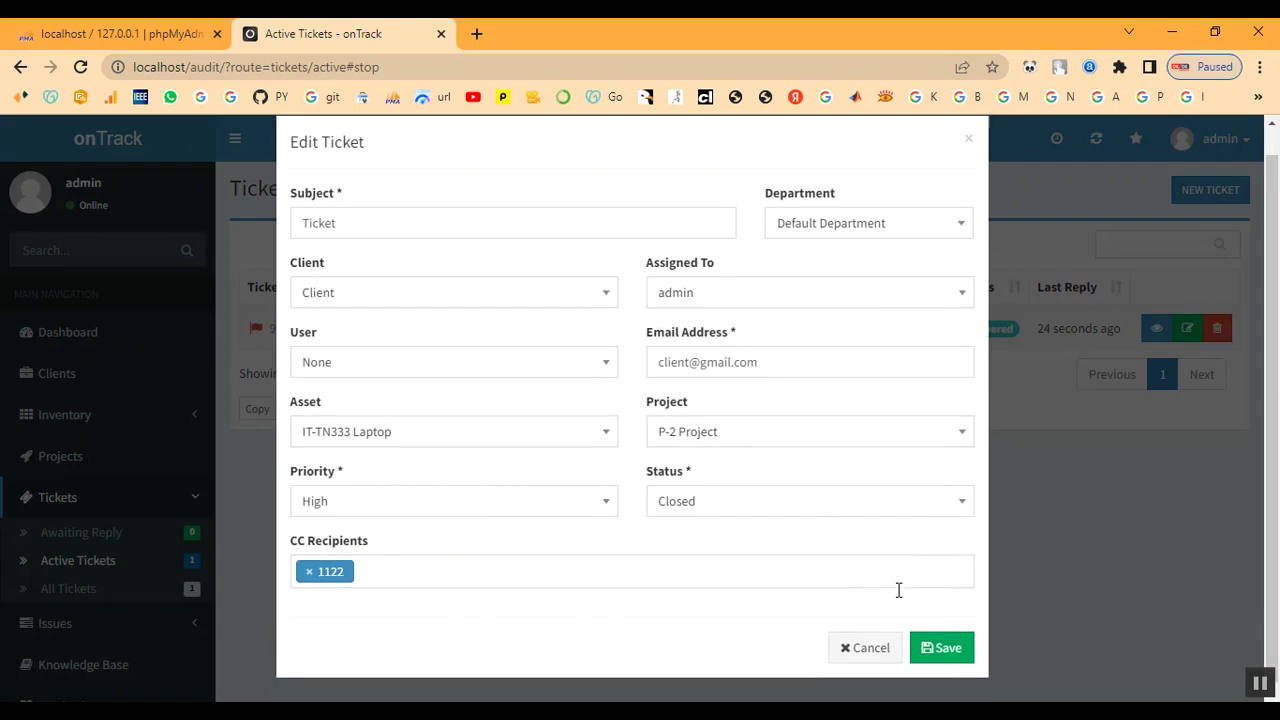
click(935, 646)
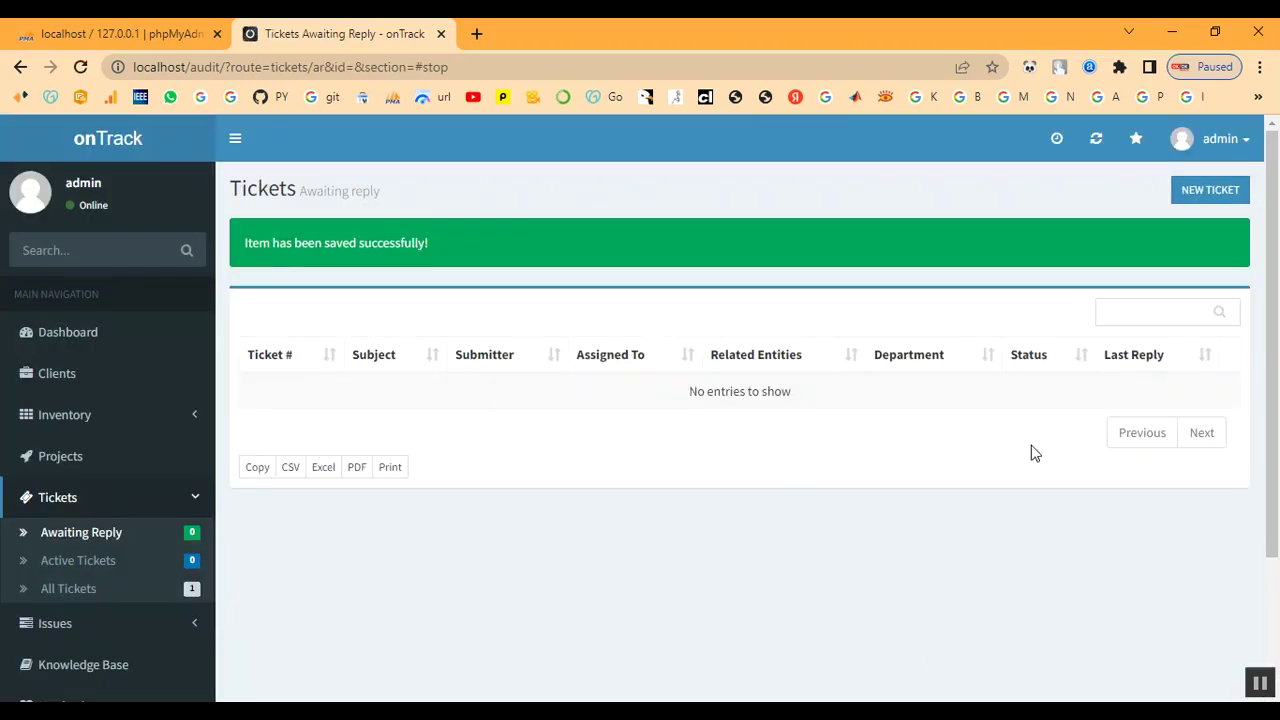
click(46, 458)
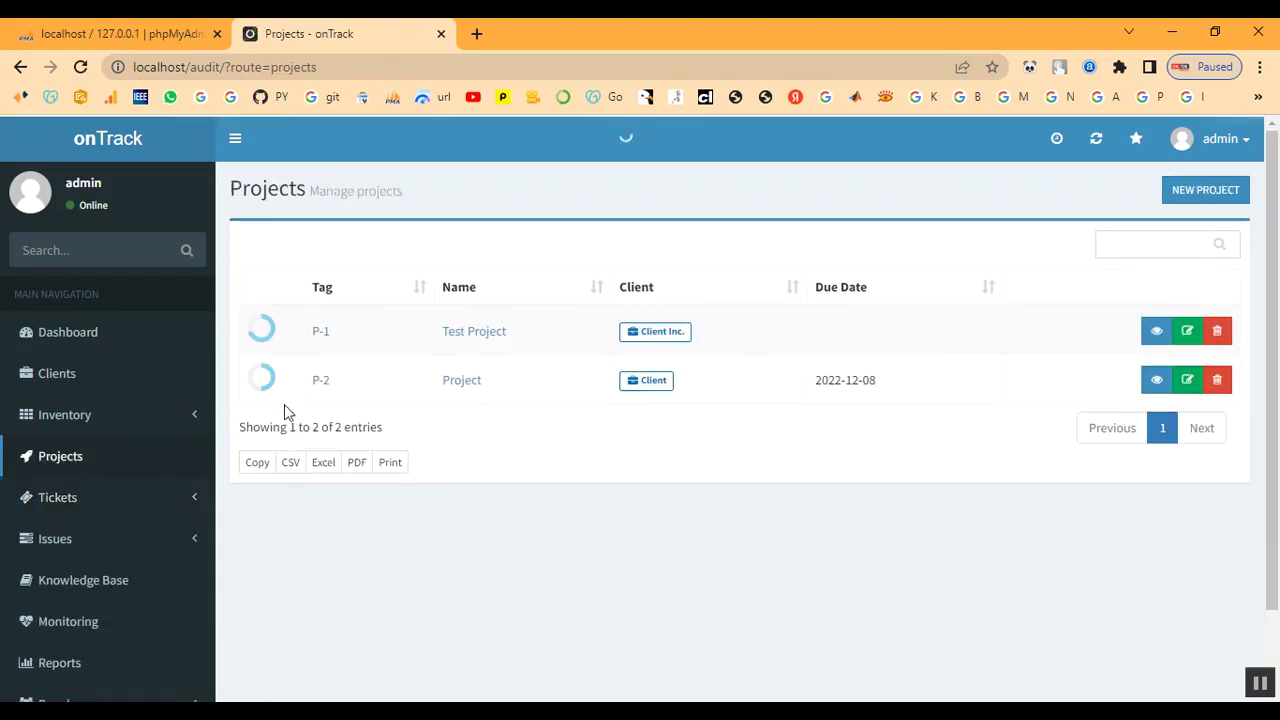
- Review project P-2 and its linked client, then list All Tickets with 972128 Closed
click(317, 382)
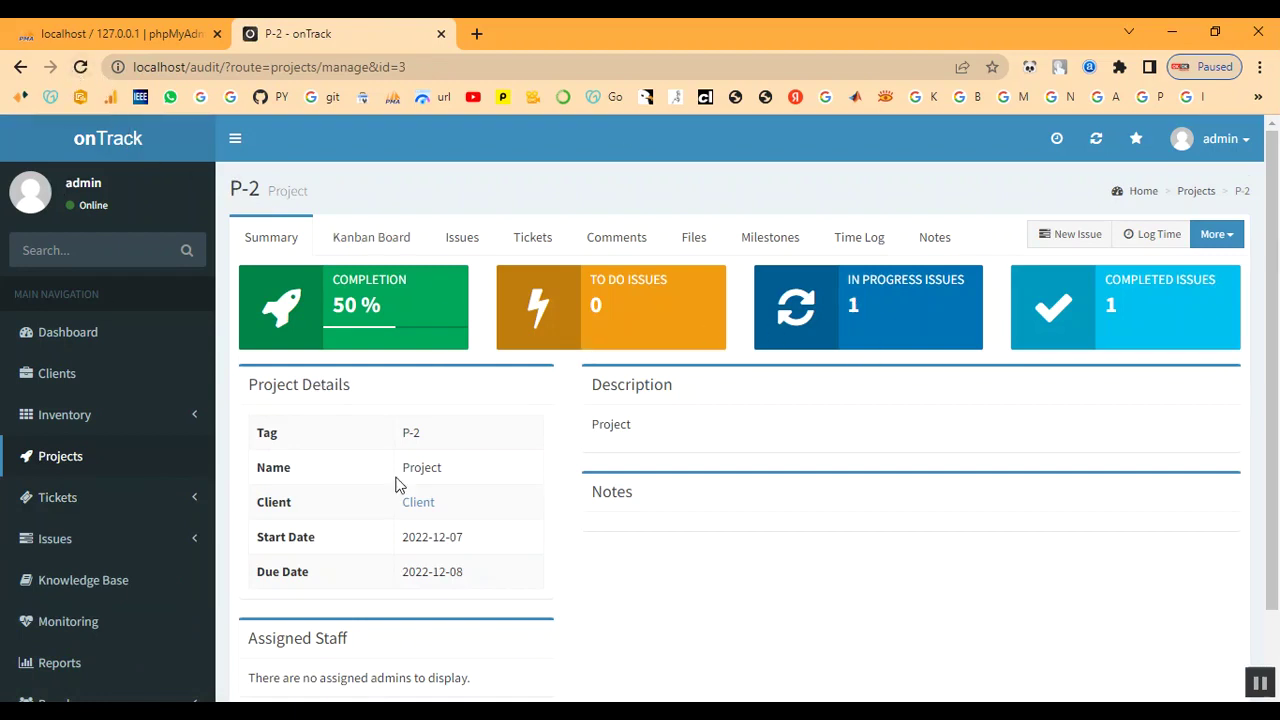
scroll(383, 507, down, 2)
click(418, 410)
scroll(553, 516, down, 2)
scroll(560, 514, down, 1)
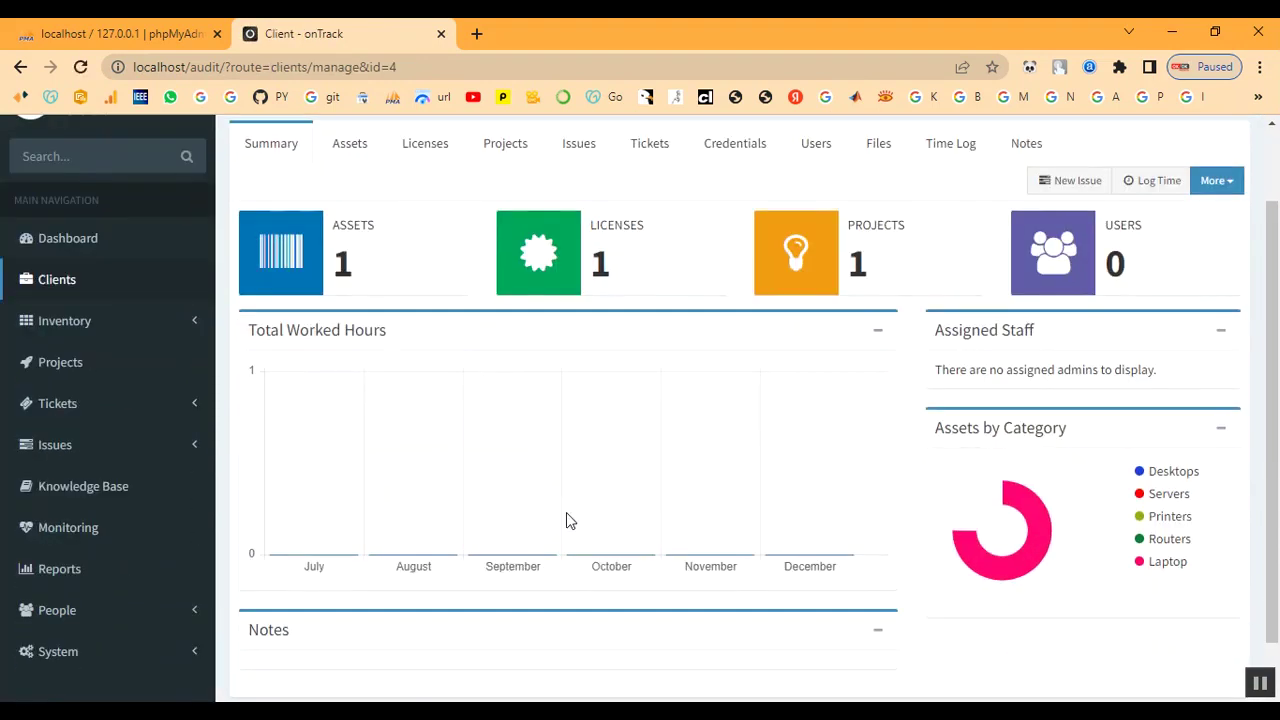
drag(852, 261, 891, 266)
click(885, 285)
scroll(486, 463, down, 1)
scroll(455, 495, up, 5)
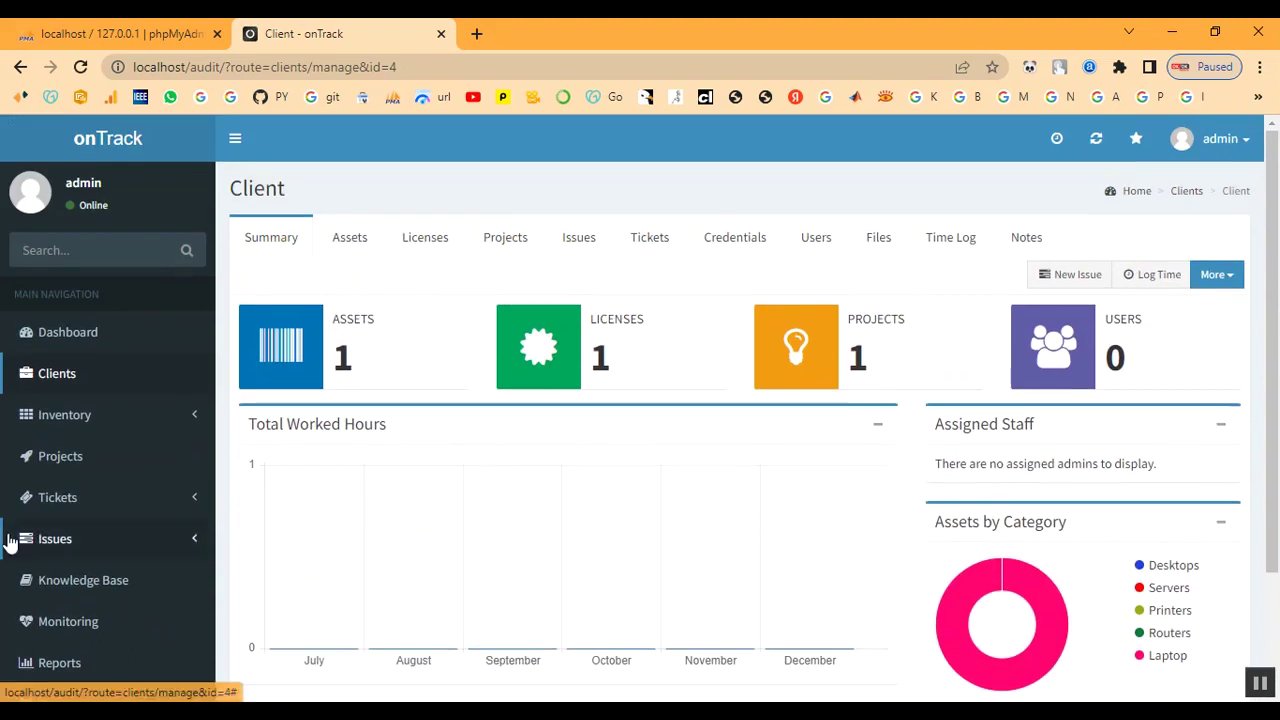
scroll(20, 545, down, 2)
click(61, 352)
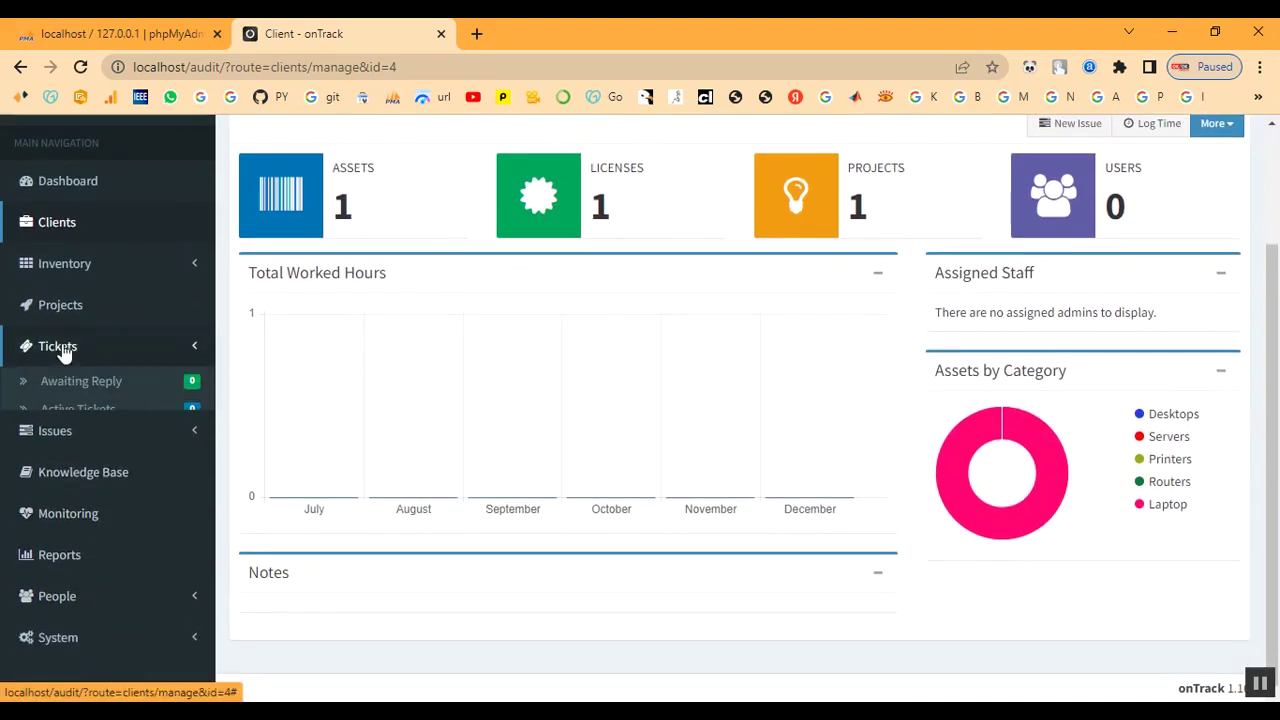
click(62, 437)
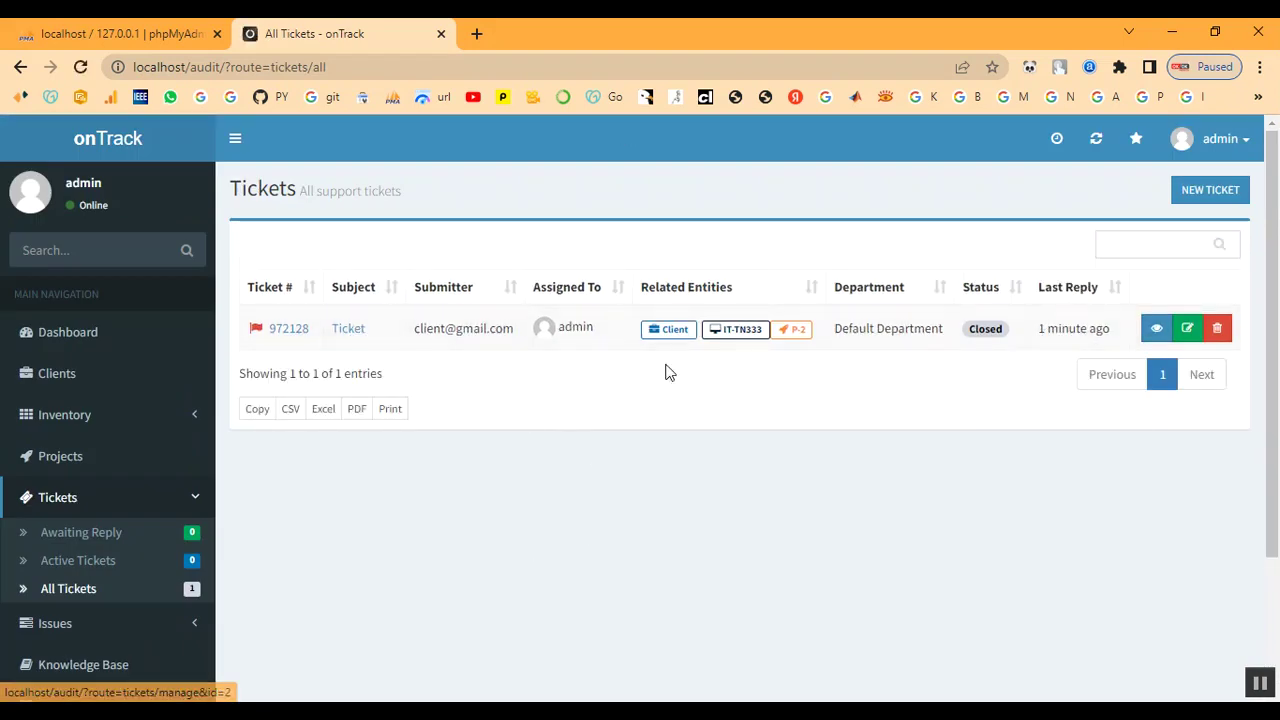
- Post a reply on ticket 972128 with status Set to Reopened, then view Awaiting Reply
click(350, 333)
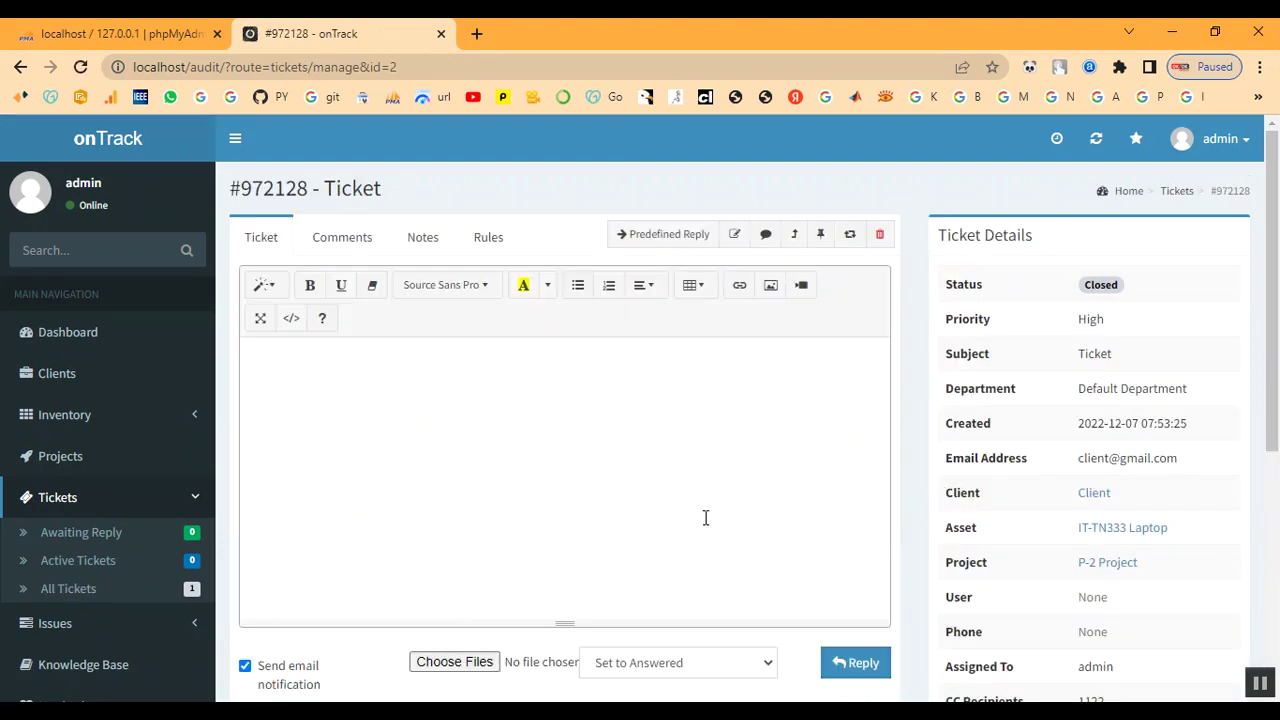
scroll(700, 525, down, 2)
click(656, 477)
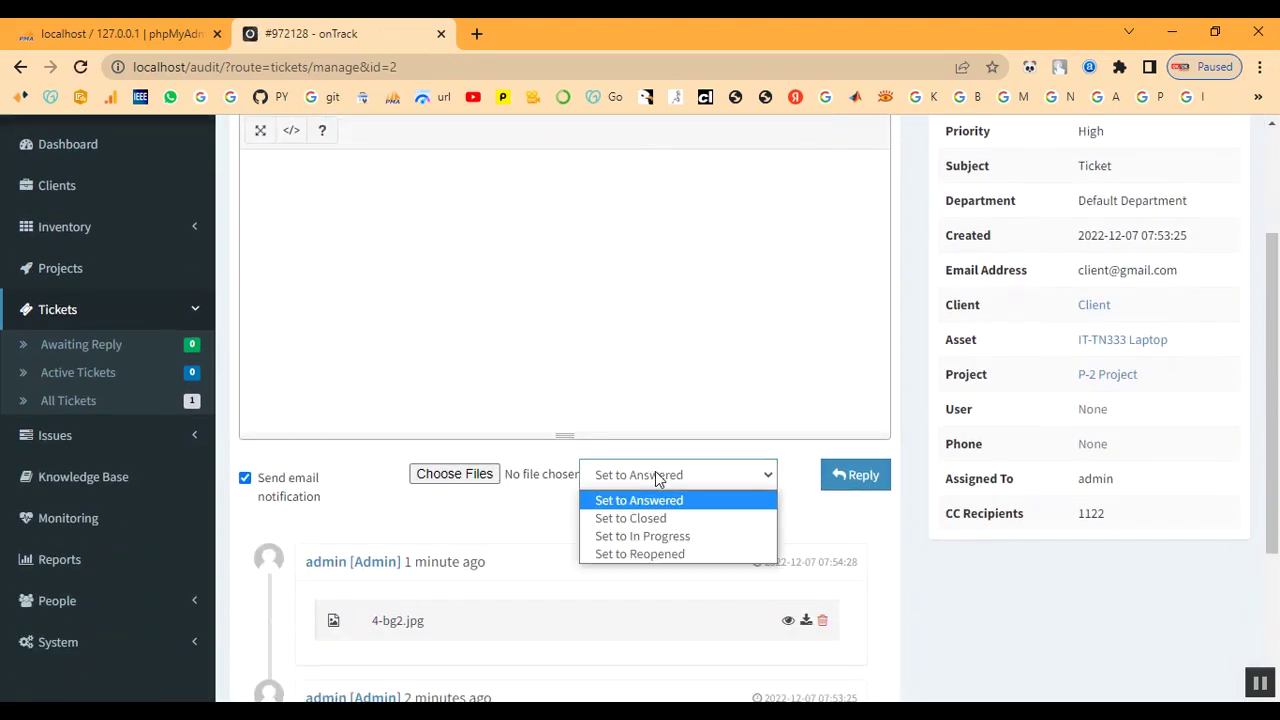
click(646, 540)
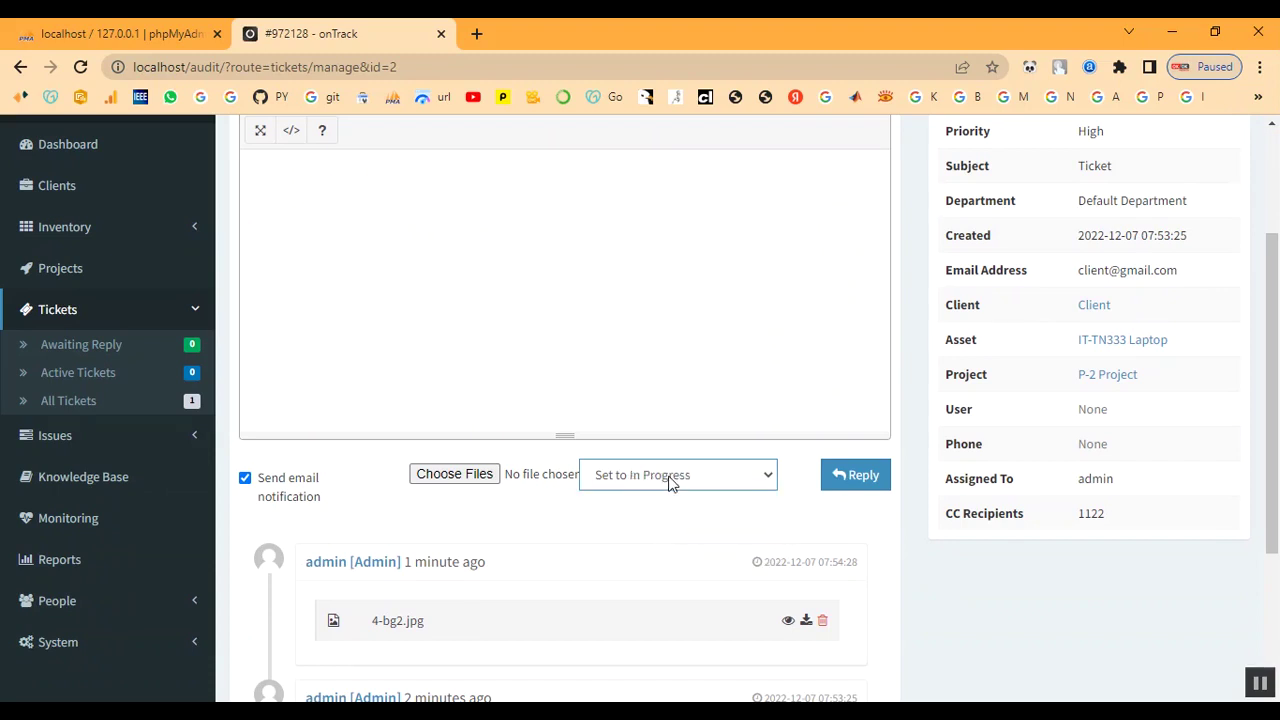
click(672, 484)
click(671, 558)
click(853, 484)
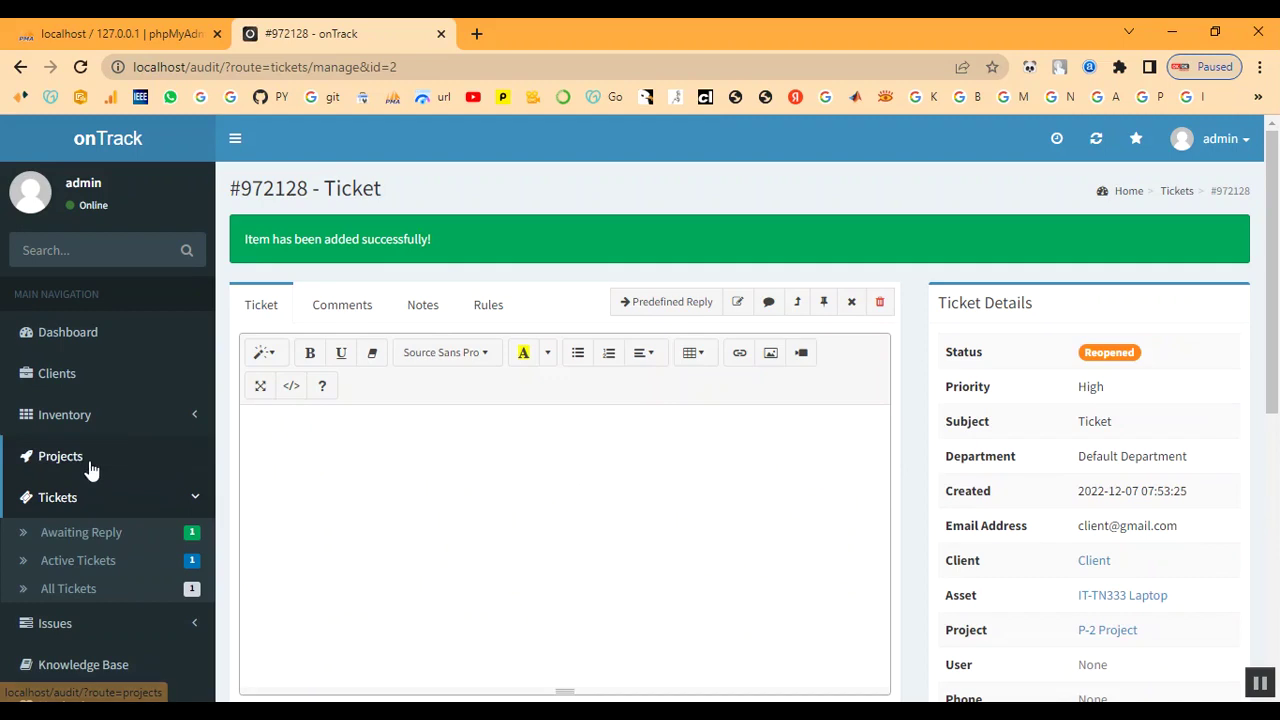
click(100, 532)
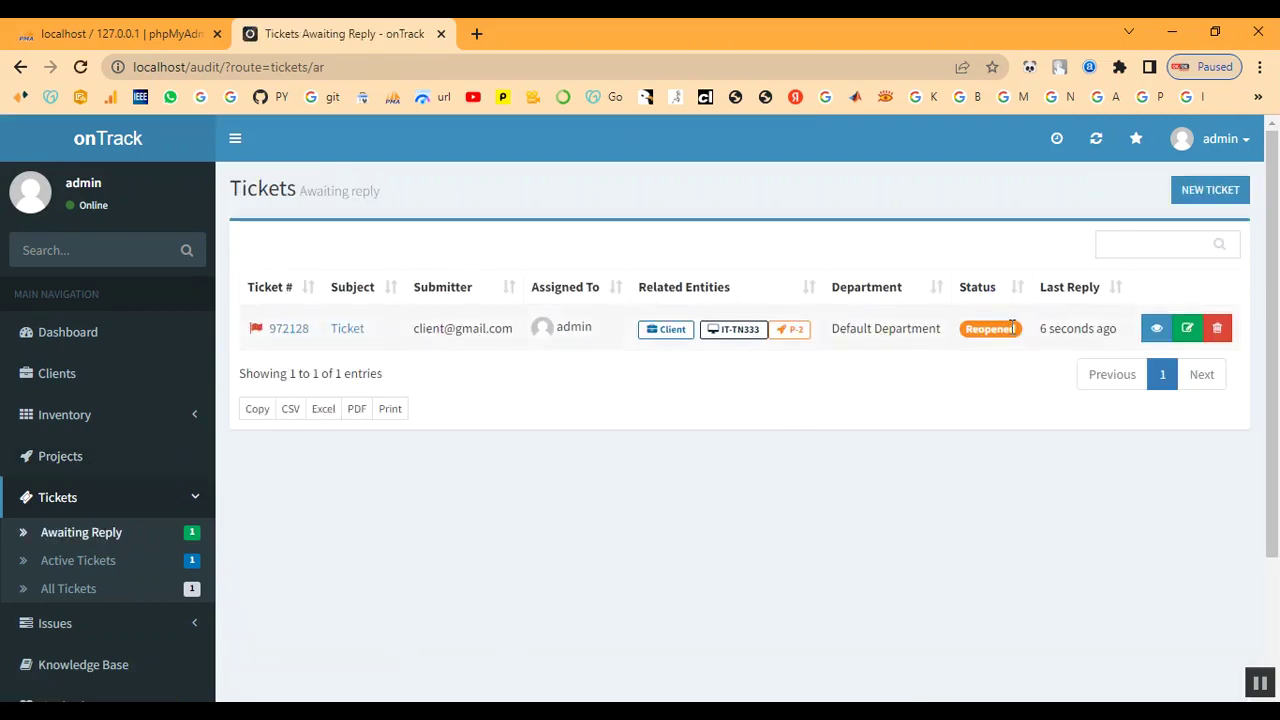
- Confirm P-2 is at 50% completion, then list Active Issues with two In Progress
click(65, 463)
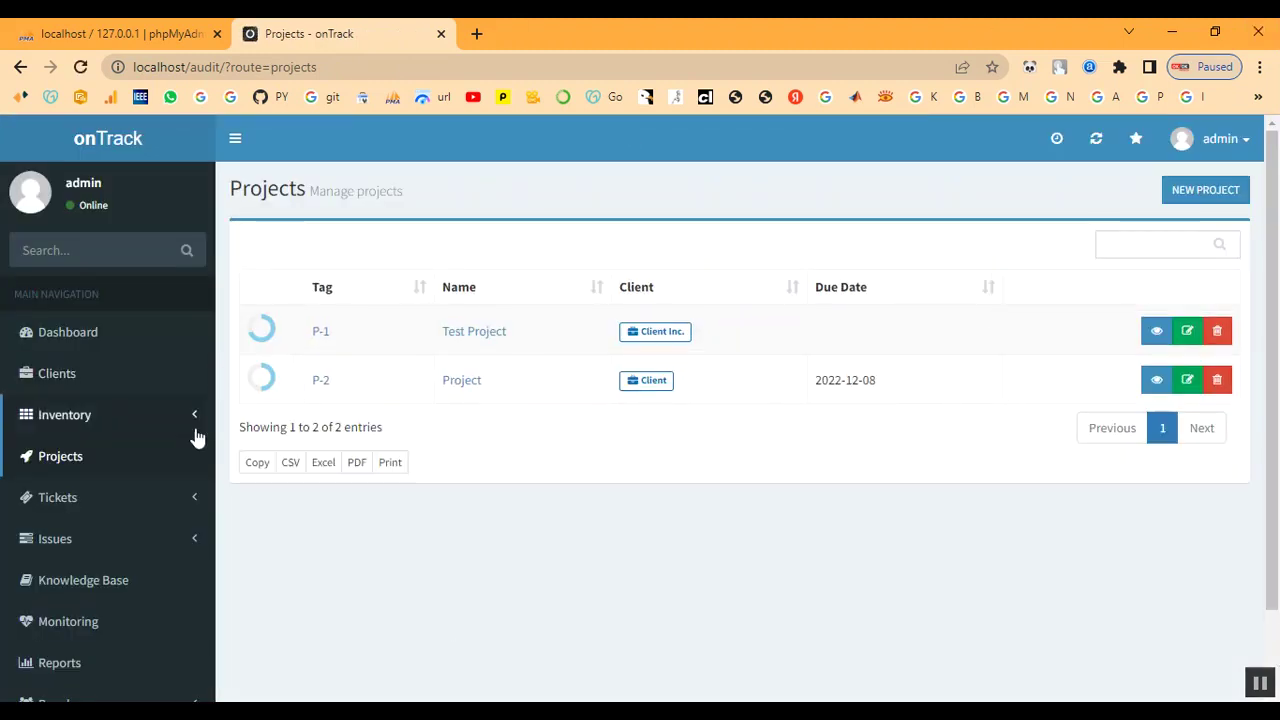
click(321, 384)
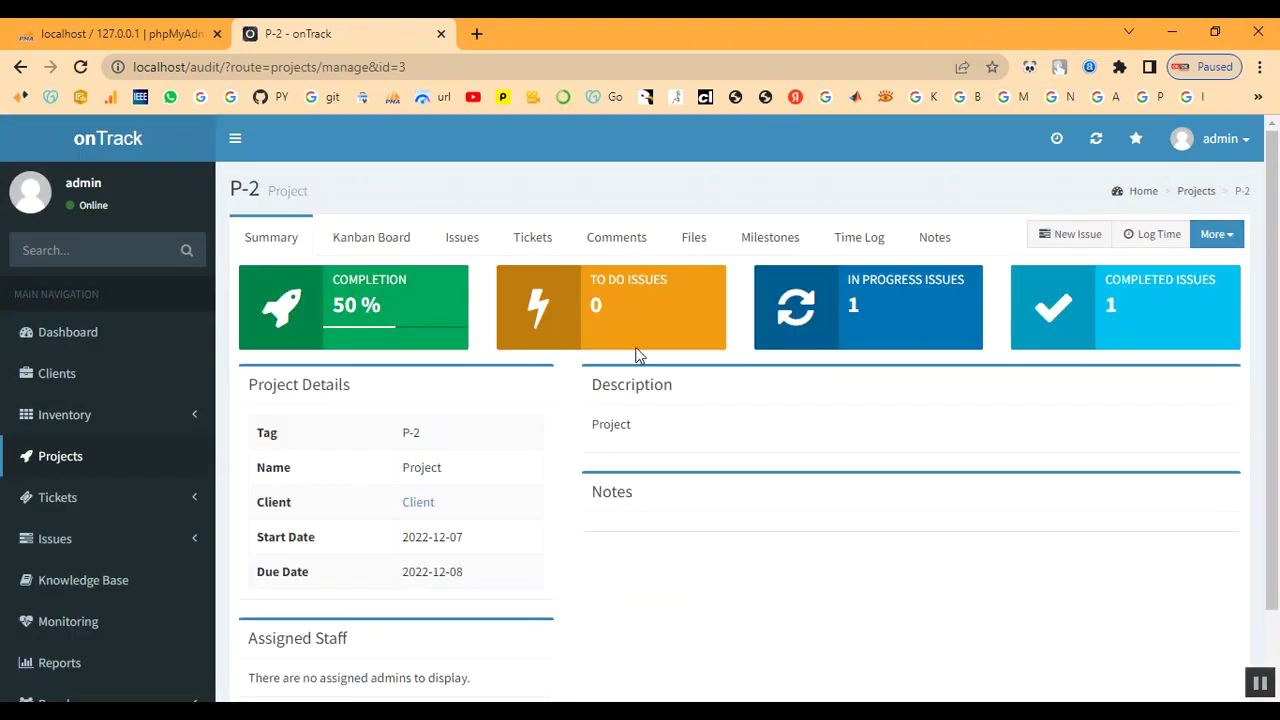
scroll(874, 517, down, 1)
scroll(874, 517, up, 1)
click(63, 505)
scroll(63, 510, down, 2)
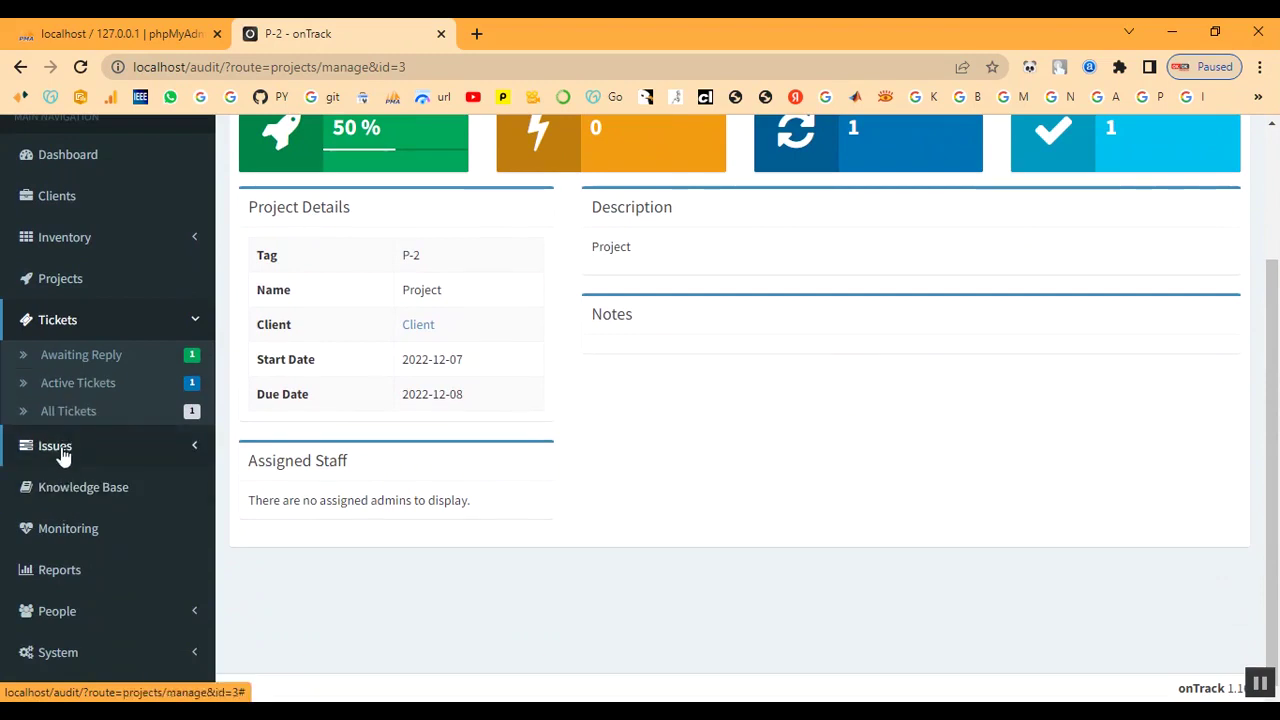
click(61, 455)
click(68, 434)
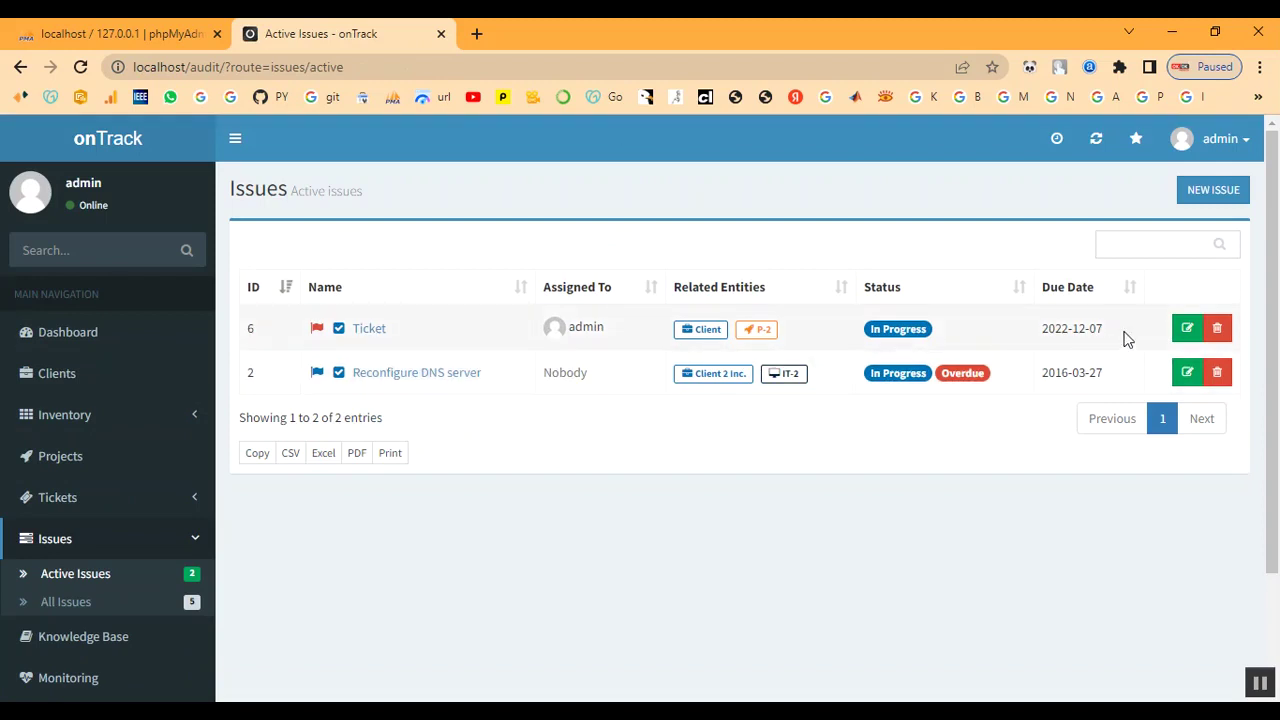
- Set issue 'Ticket' to Done and save, then confirm P-2 shows 100% completion
click(1188, 330)
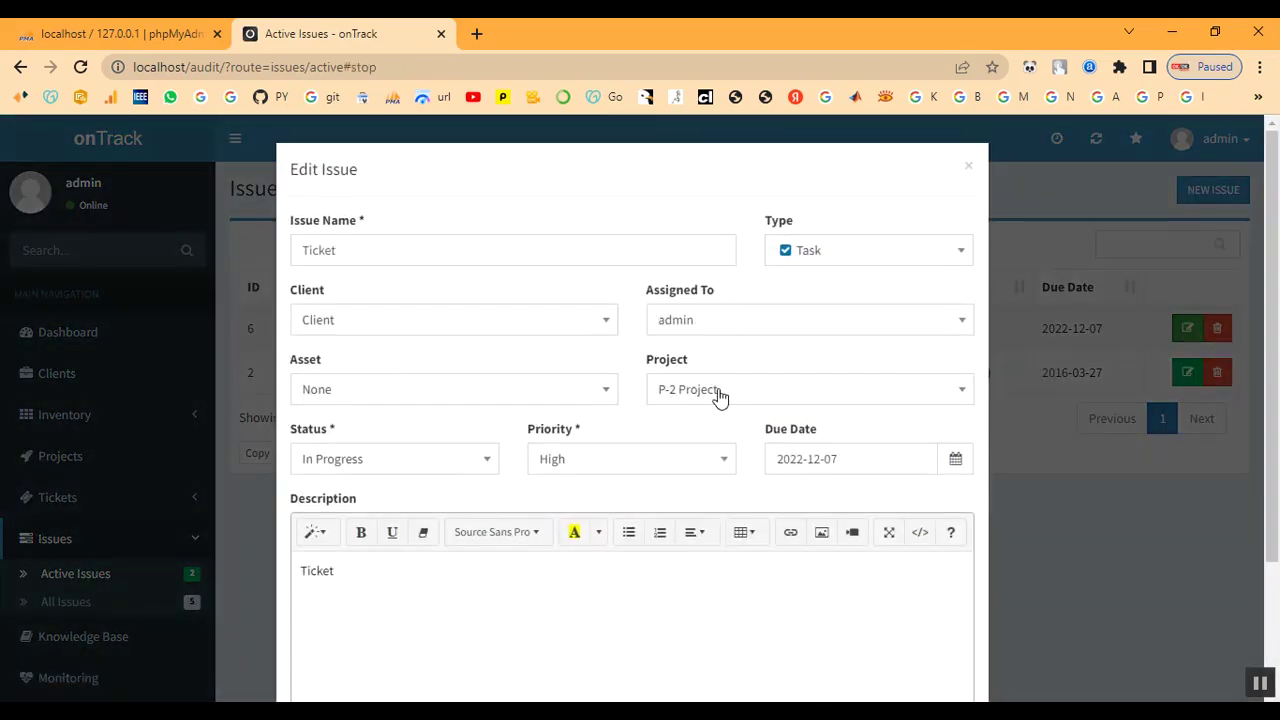
scroll(714, 390, down, 1)
scroll(571, 480, down, 1)
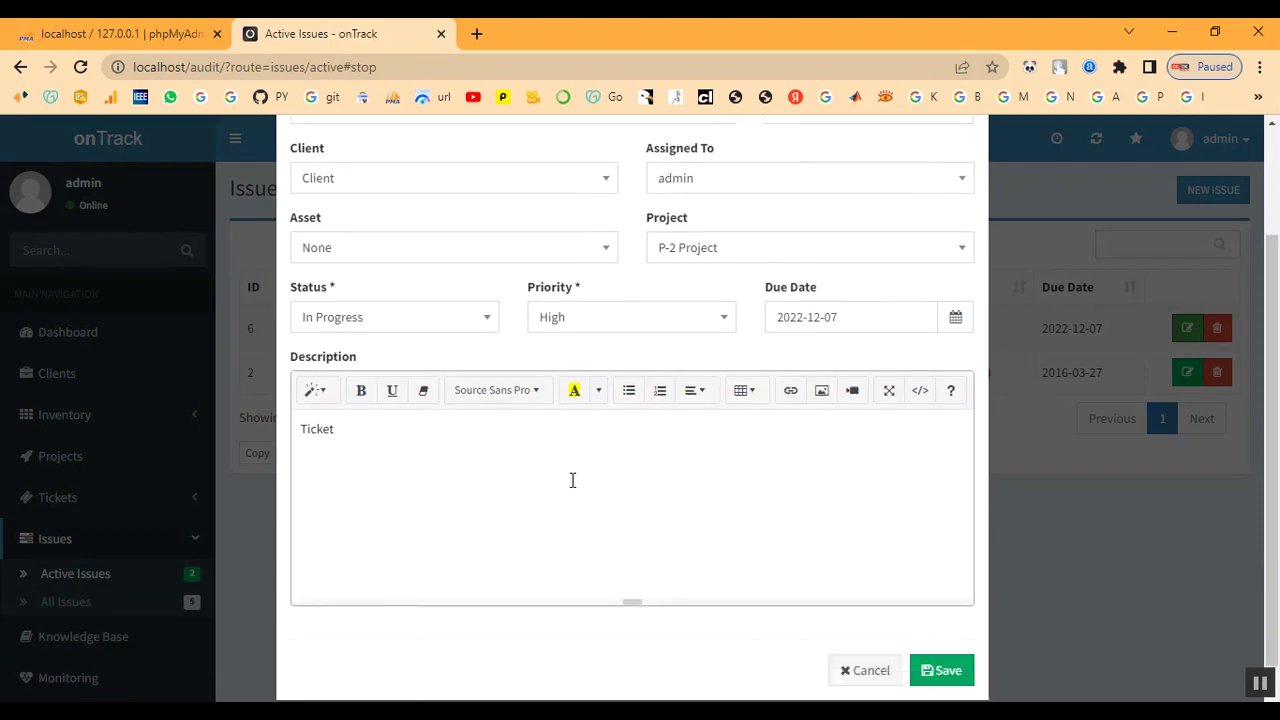
scroll(571, 480, up, 2)
click(440, 460)
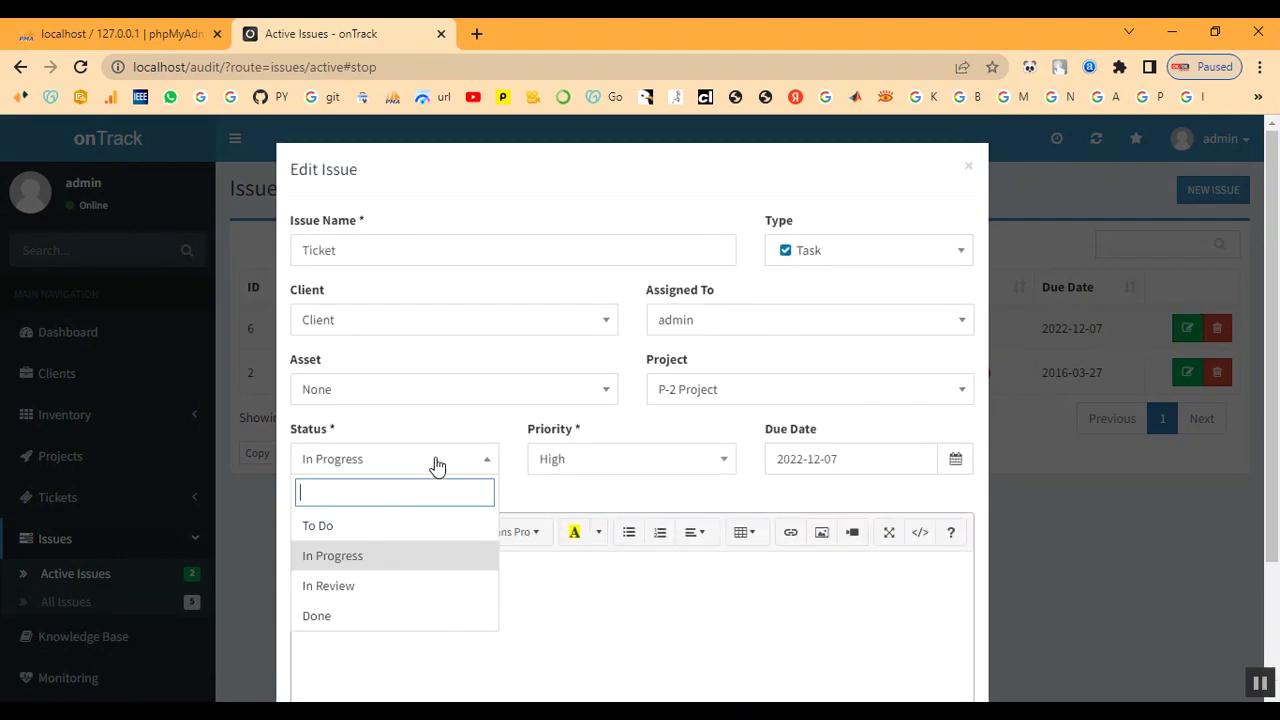
click(371, 616)
scroll(551, 577, down, 2)
click(938, 646)
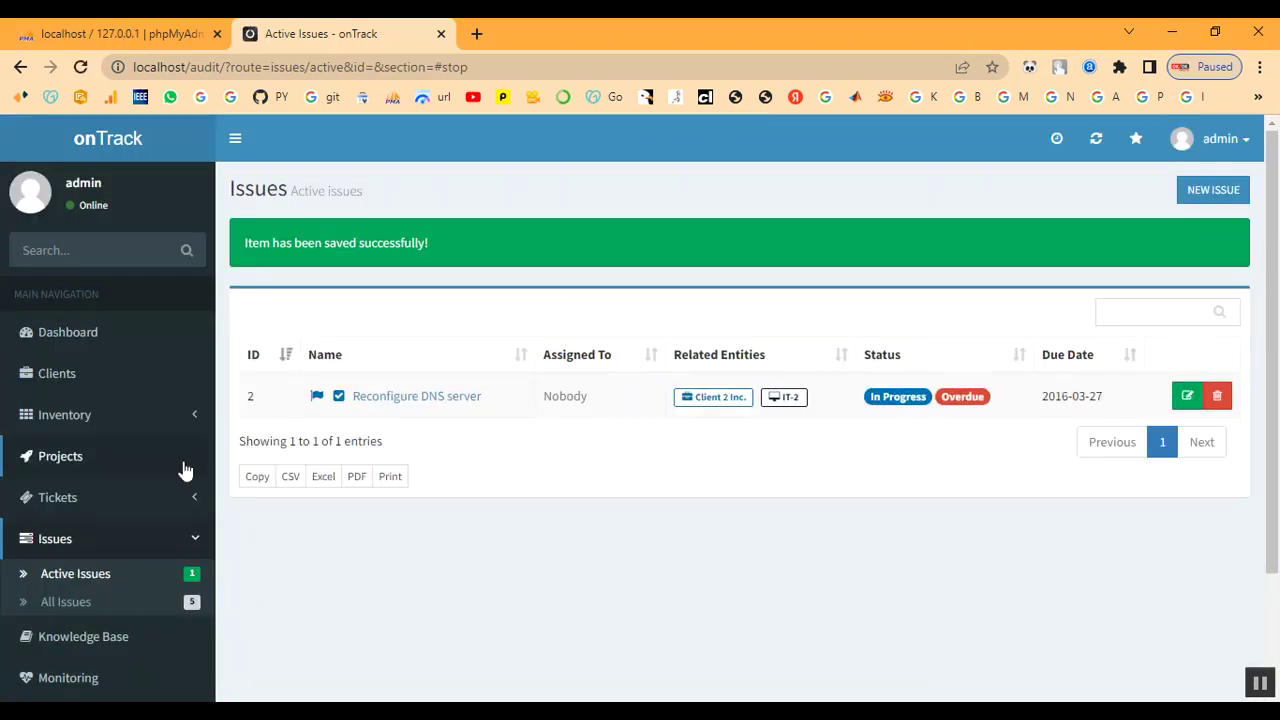
click(37, 460)
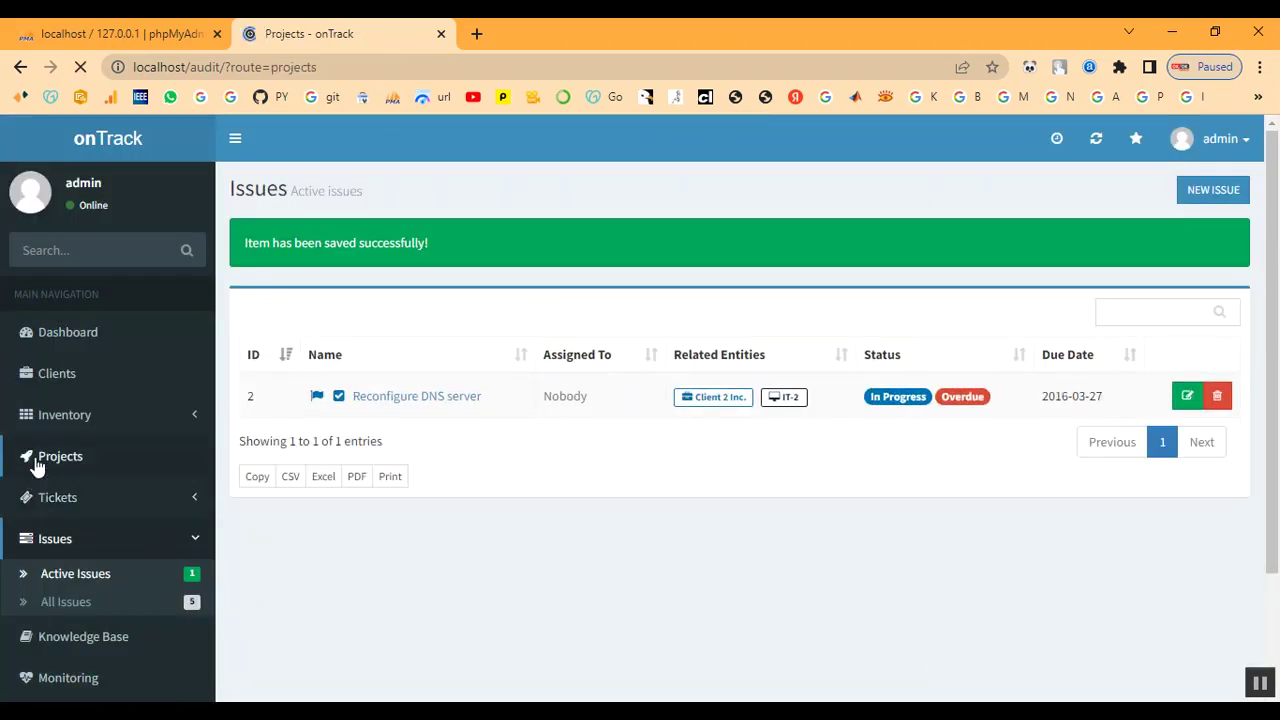
click(318, 382)
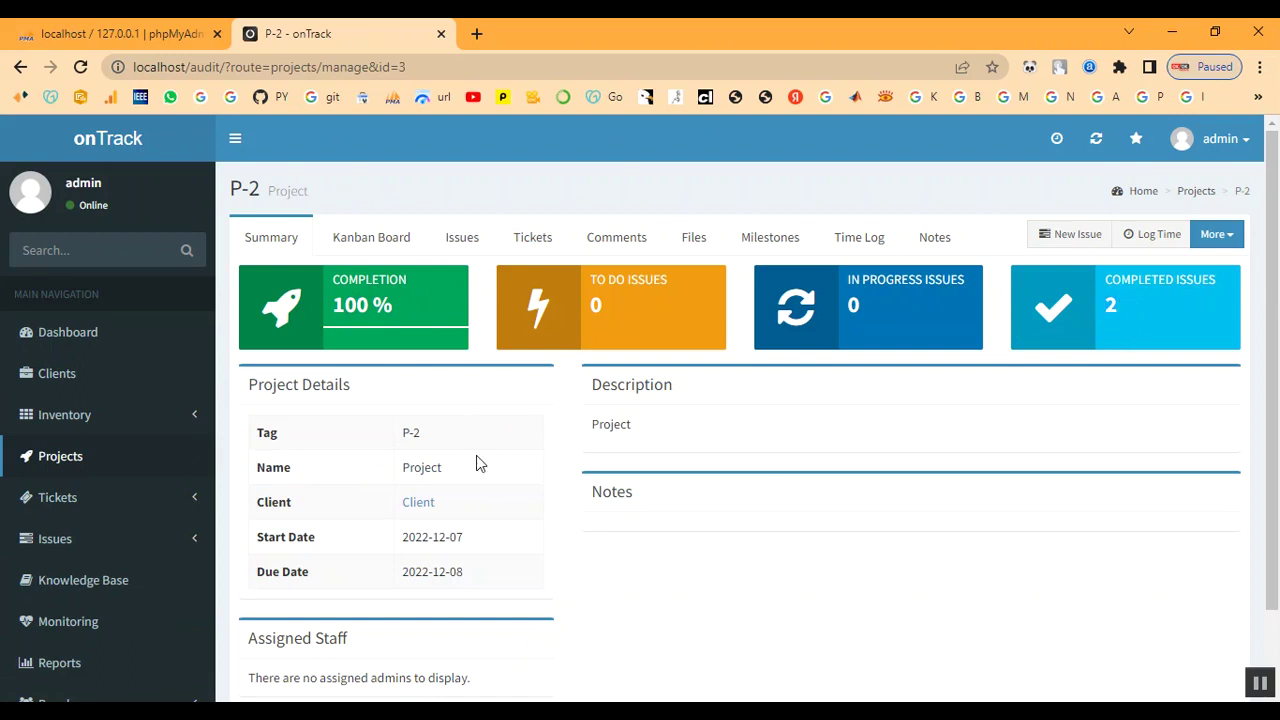
scroll(20, 585, down, 1)
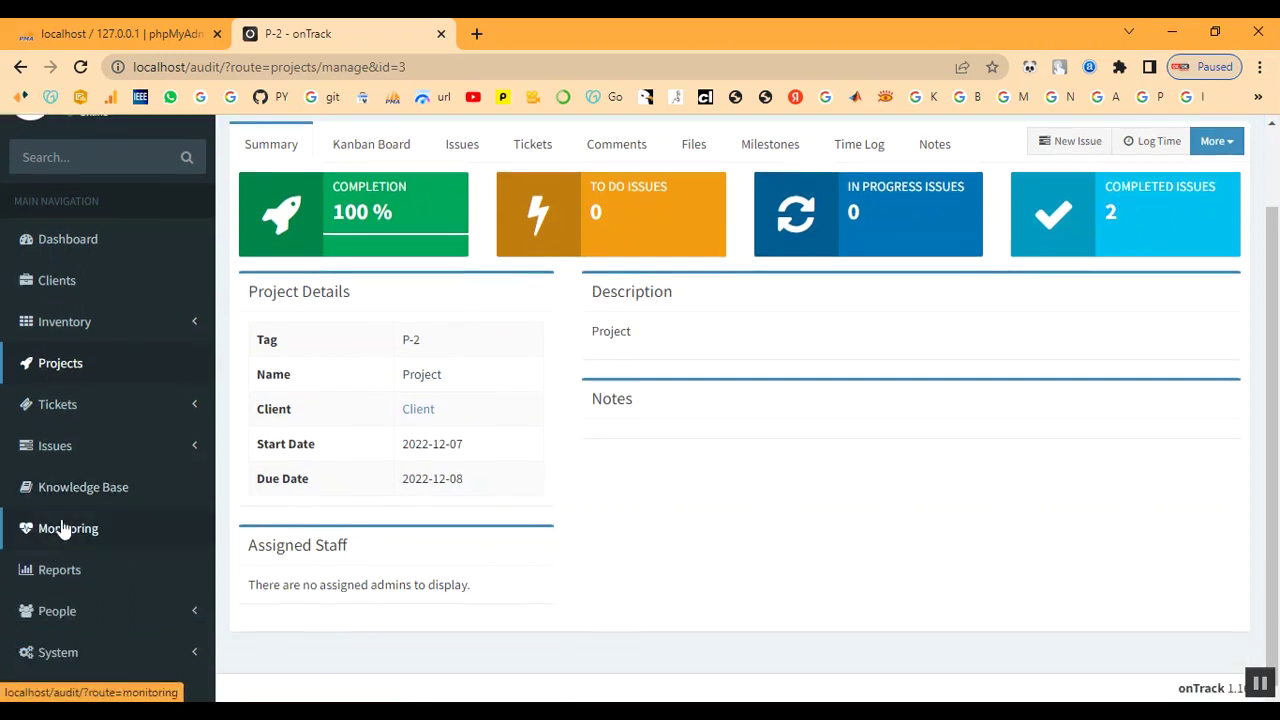
- Create a monitored host named Client, address client, assigned to client Client
click(68, 530)
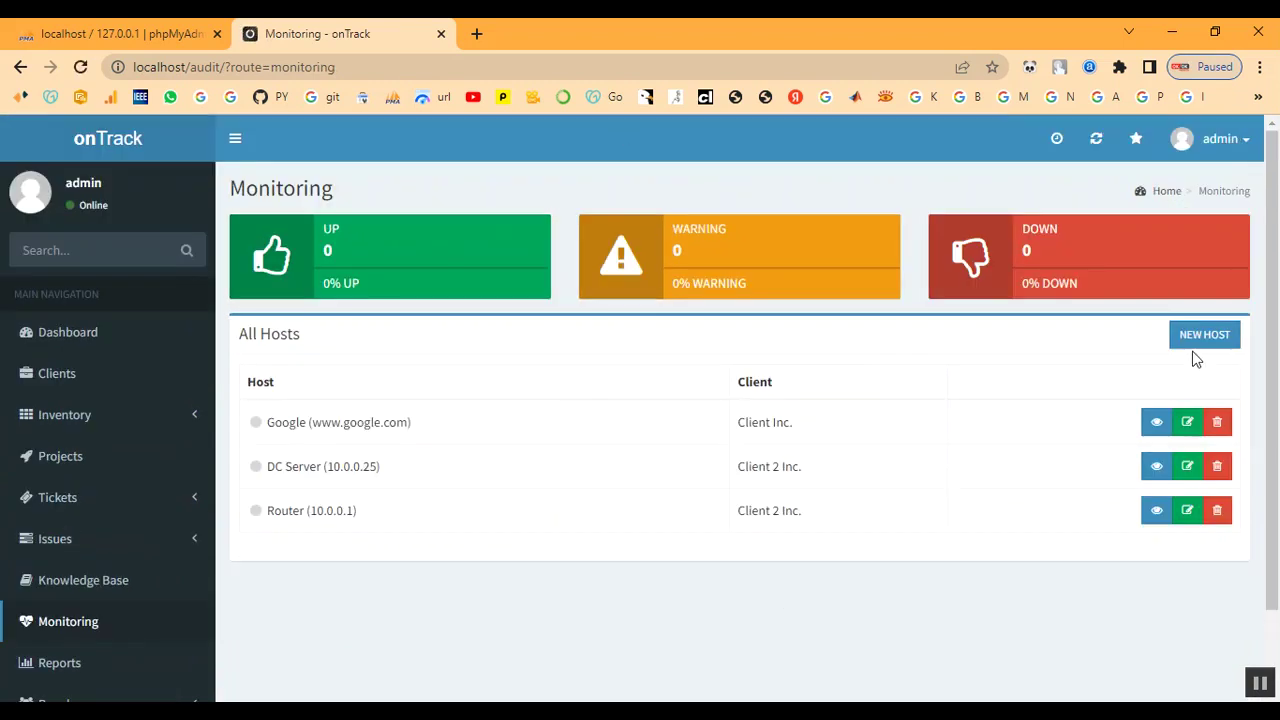
click(1204, 335)
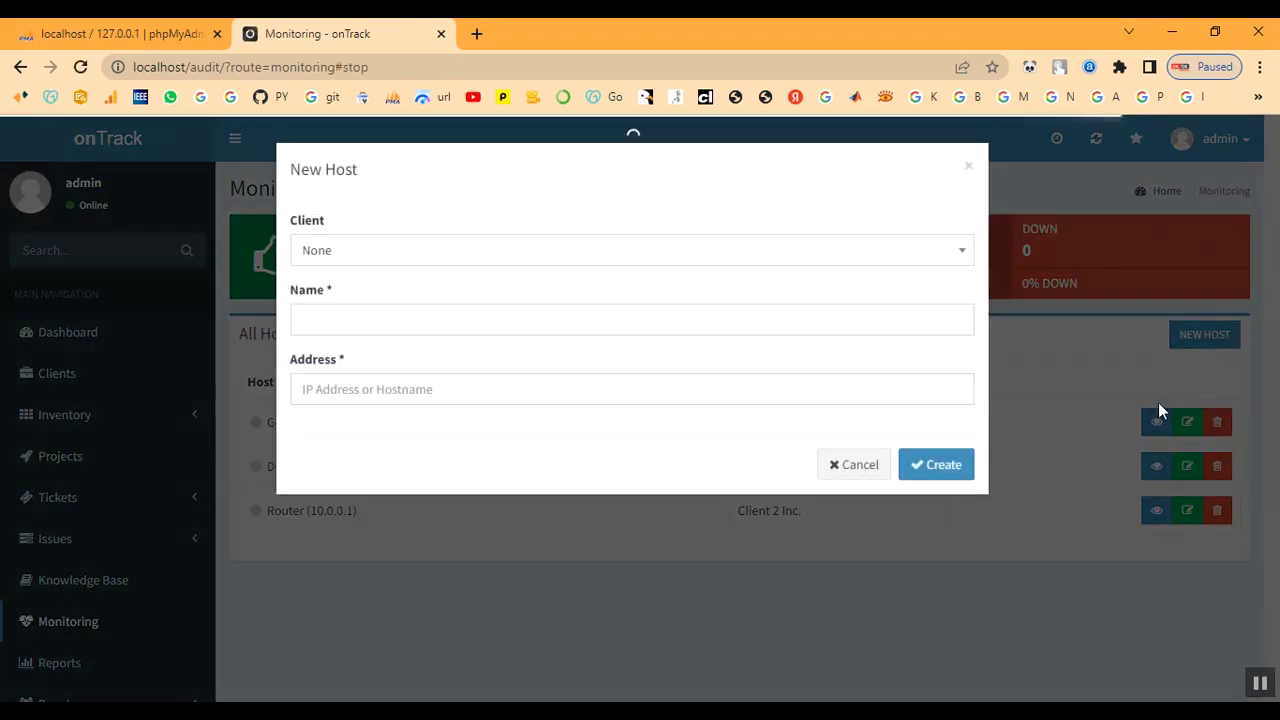
click(345, 250)
click(341, 416)
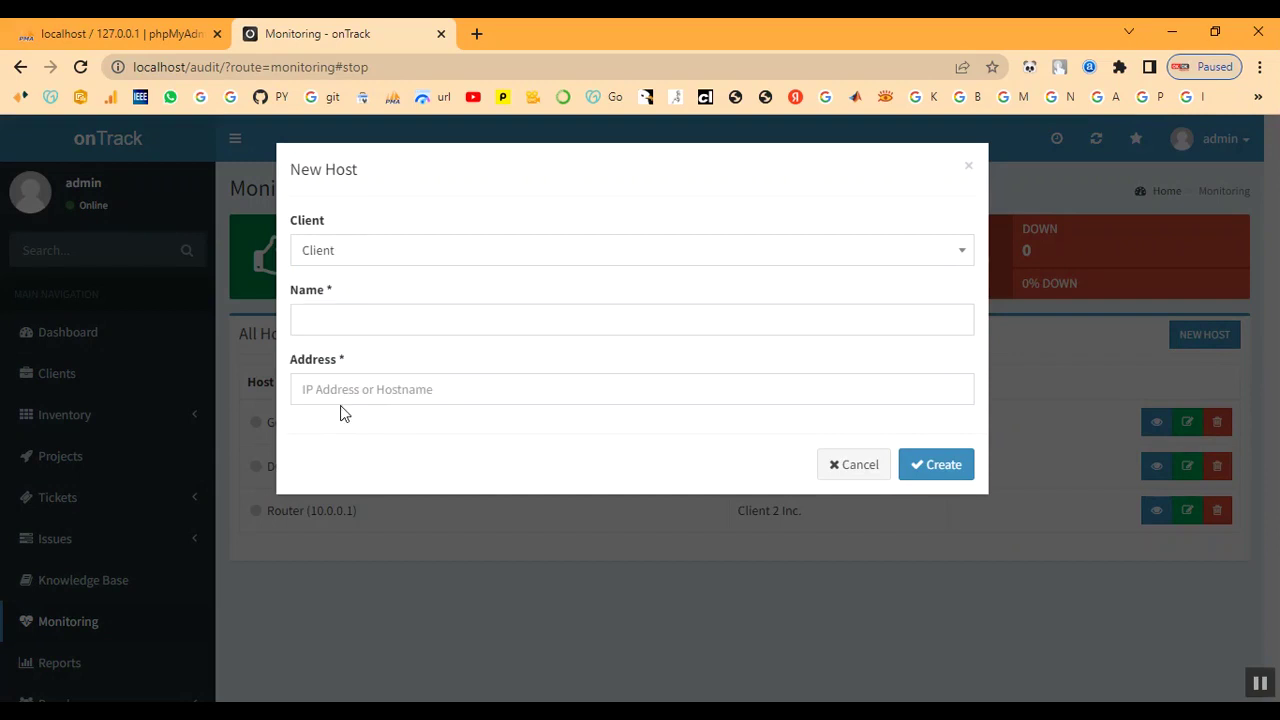
click(367, 312)
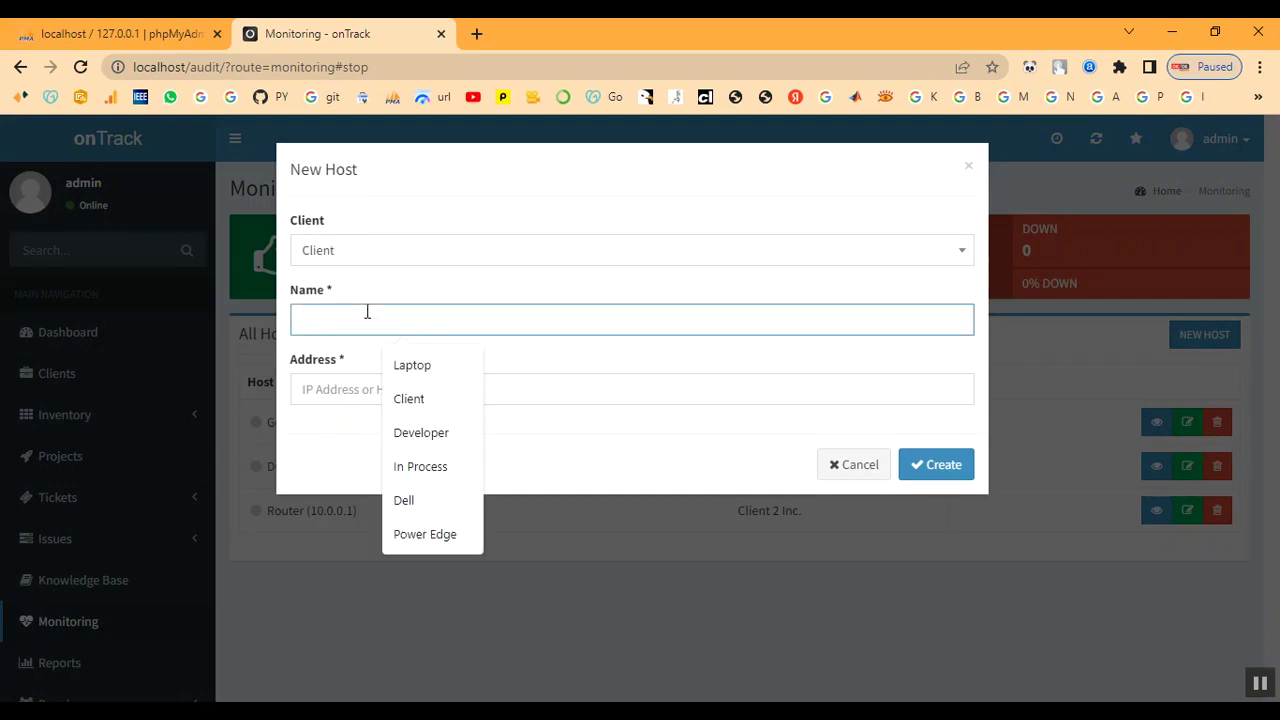
text(Clie)
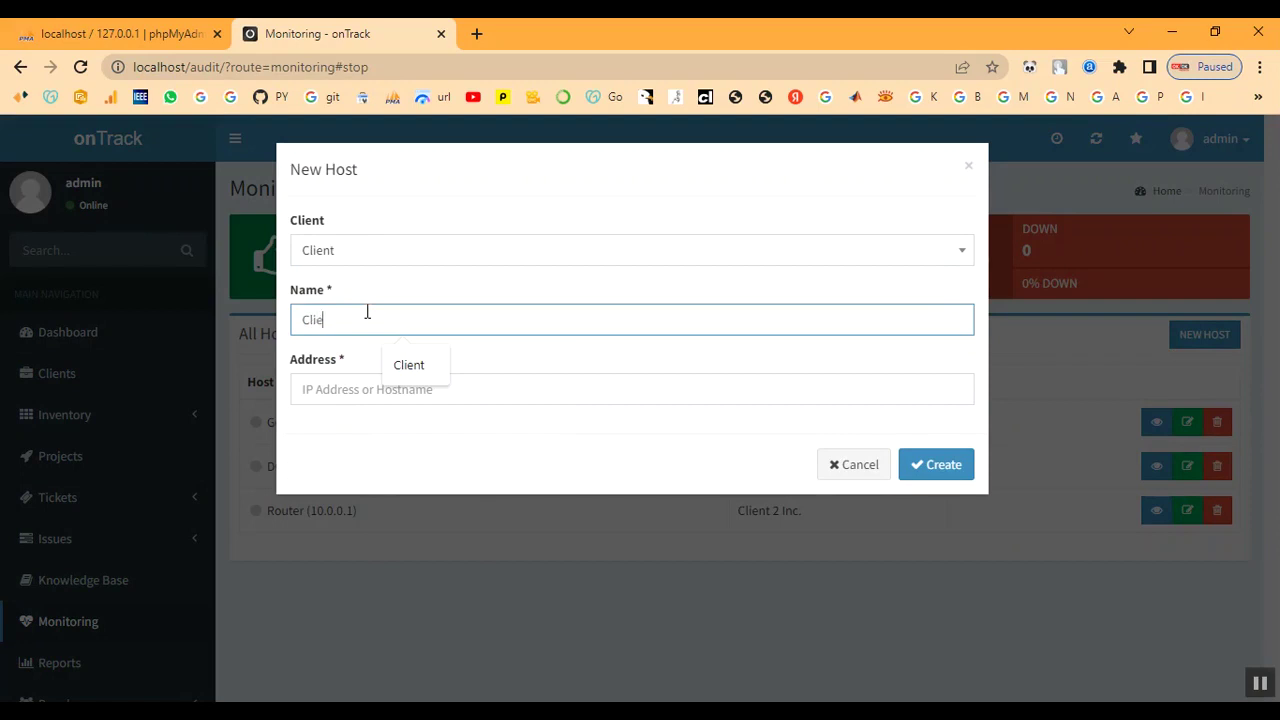
text(nt)
key(Tab)
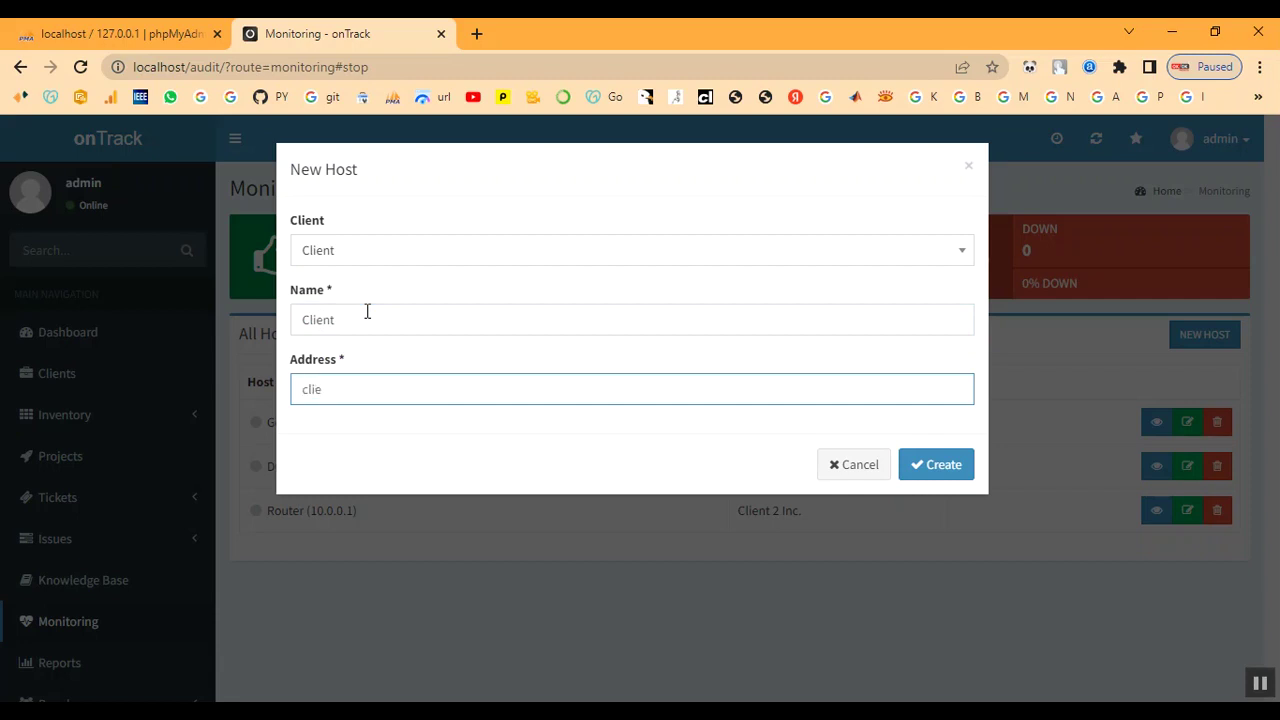
click(937, 466)
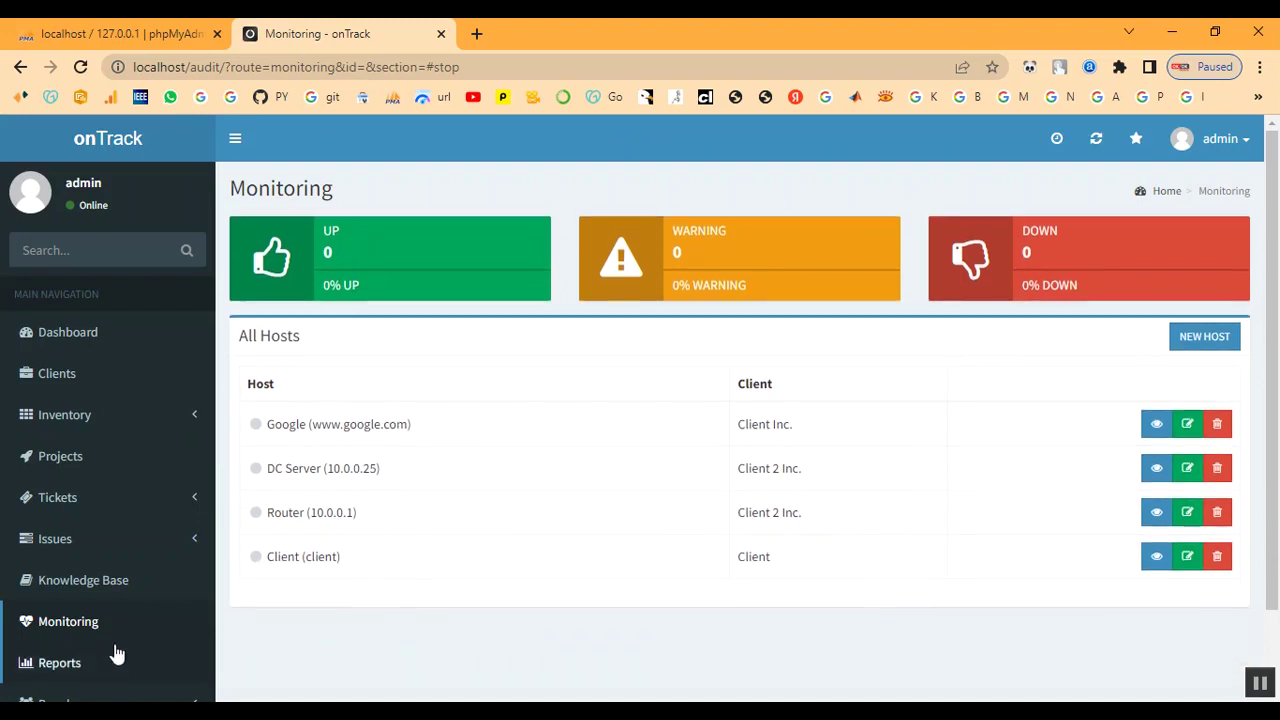
scroll(75, 616, down, 2)
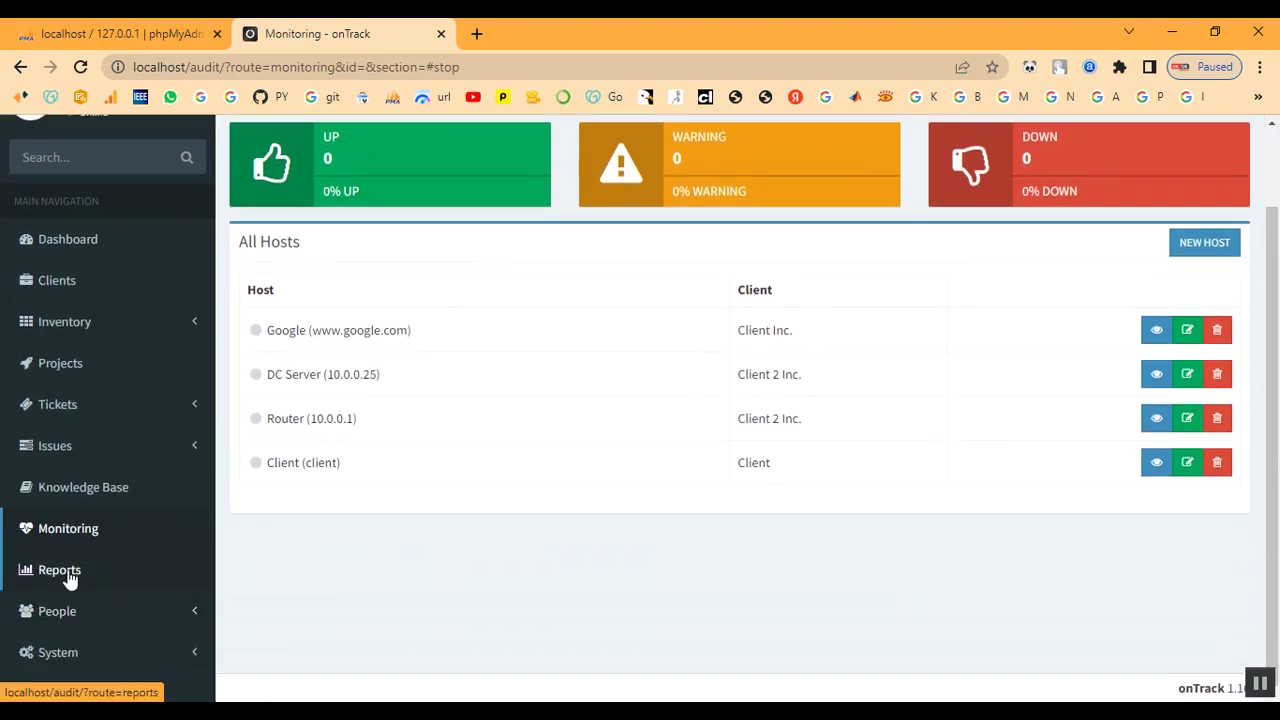
- Generate a Timesheet report for Client covering 2022-12-07 to 2022-12-14
click(68, 576)
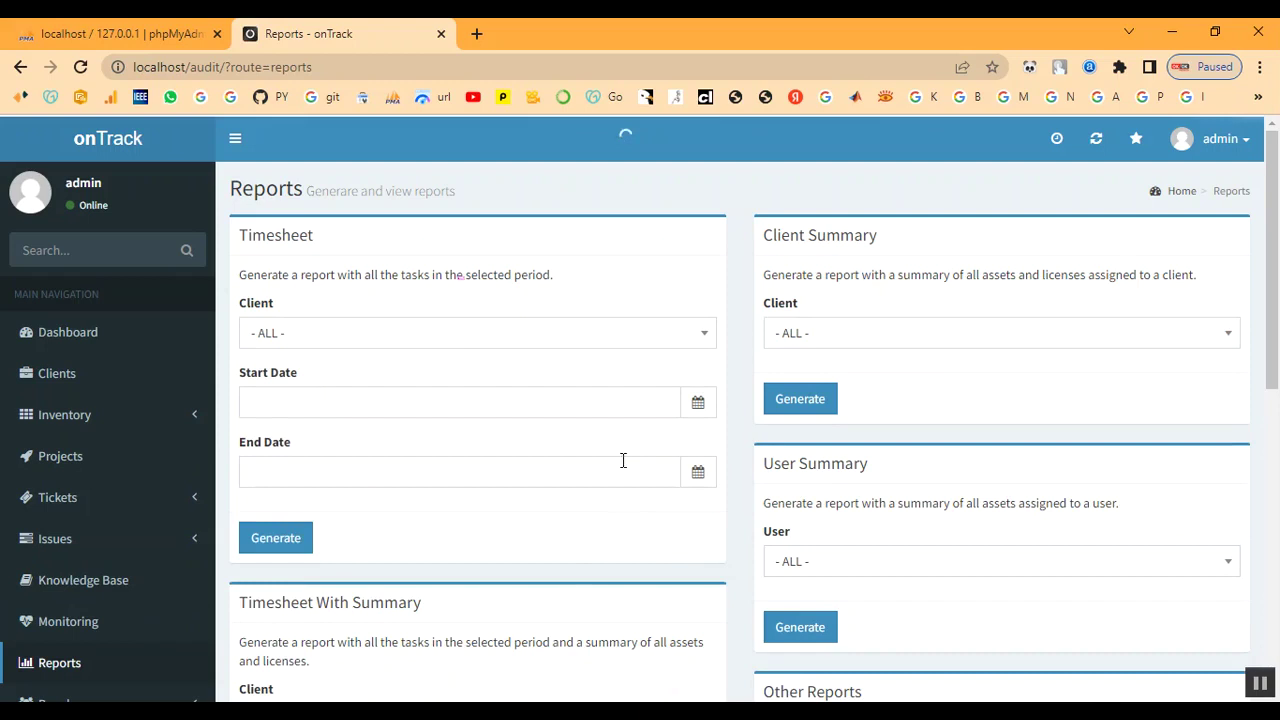
click(441, 342)
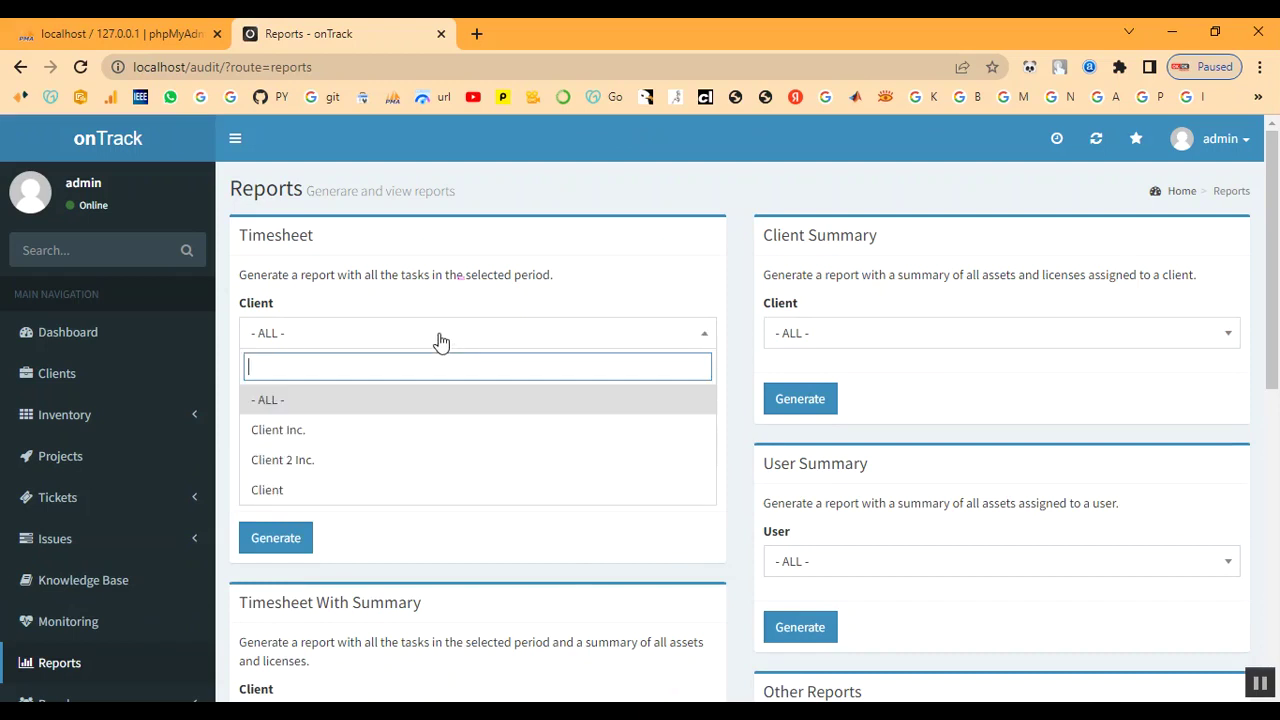
click(405, 498)
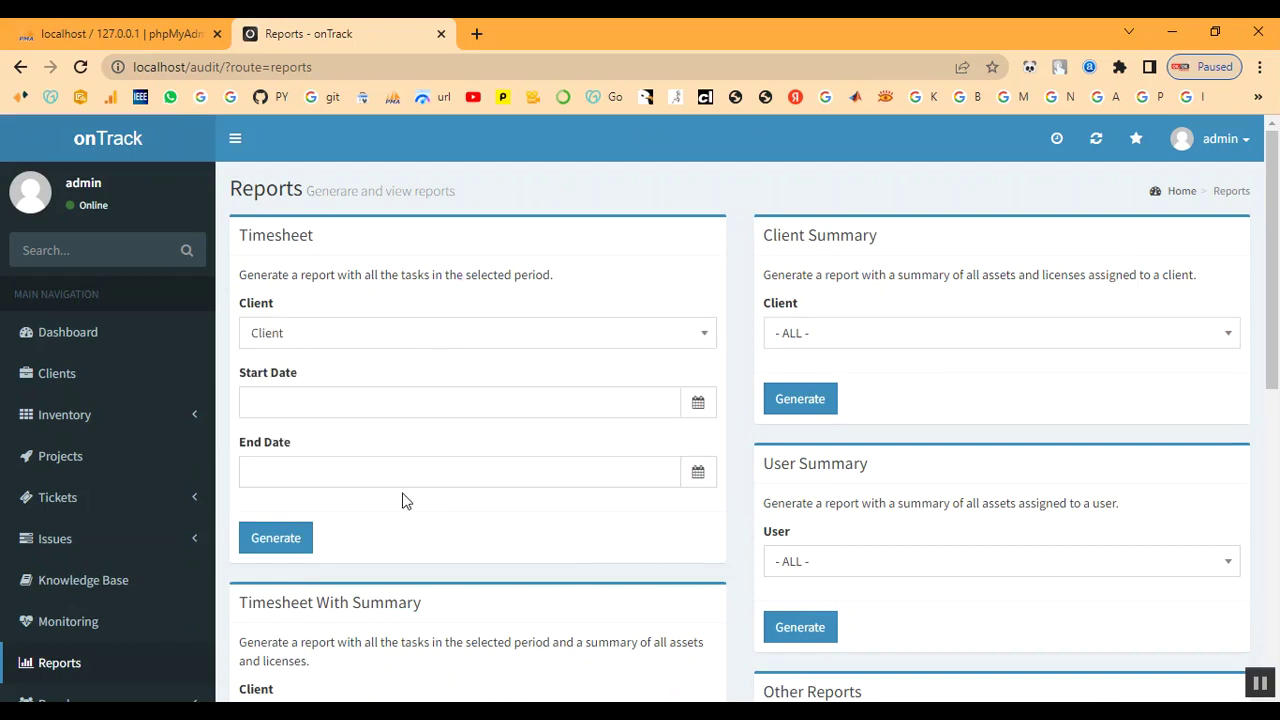
click(407, 412)
click(316, 525)
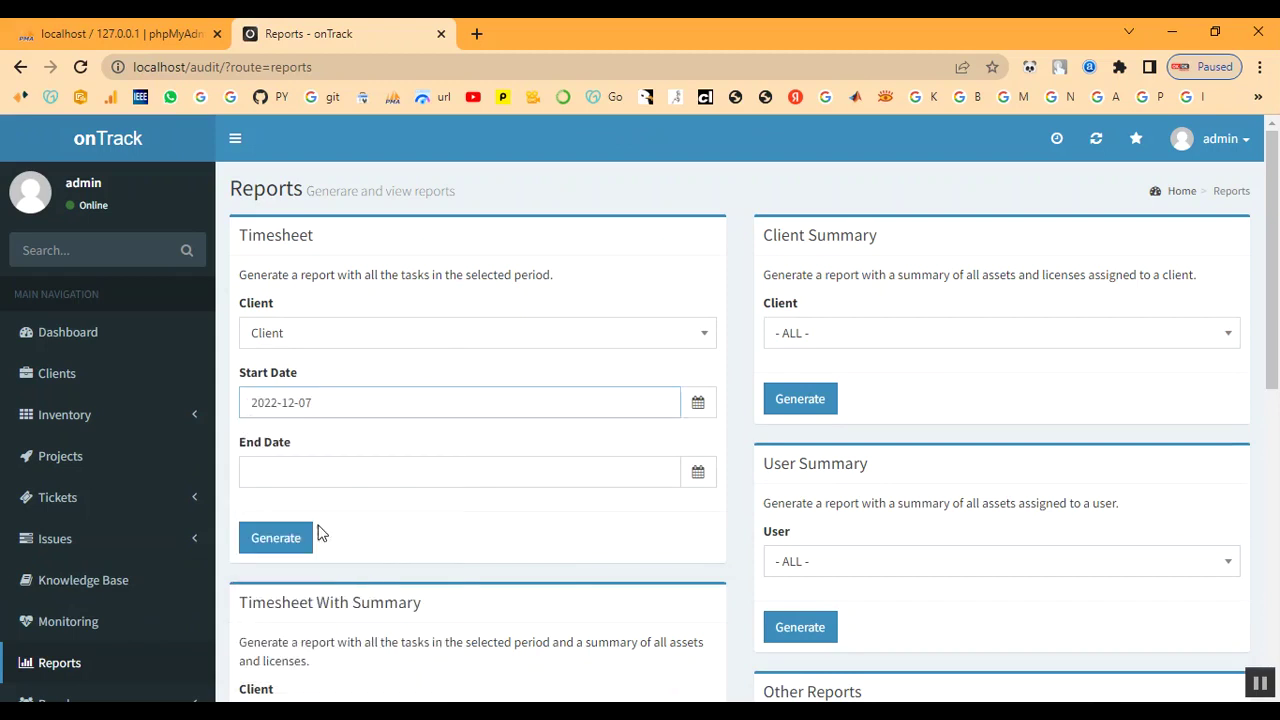
click(414, 471)
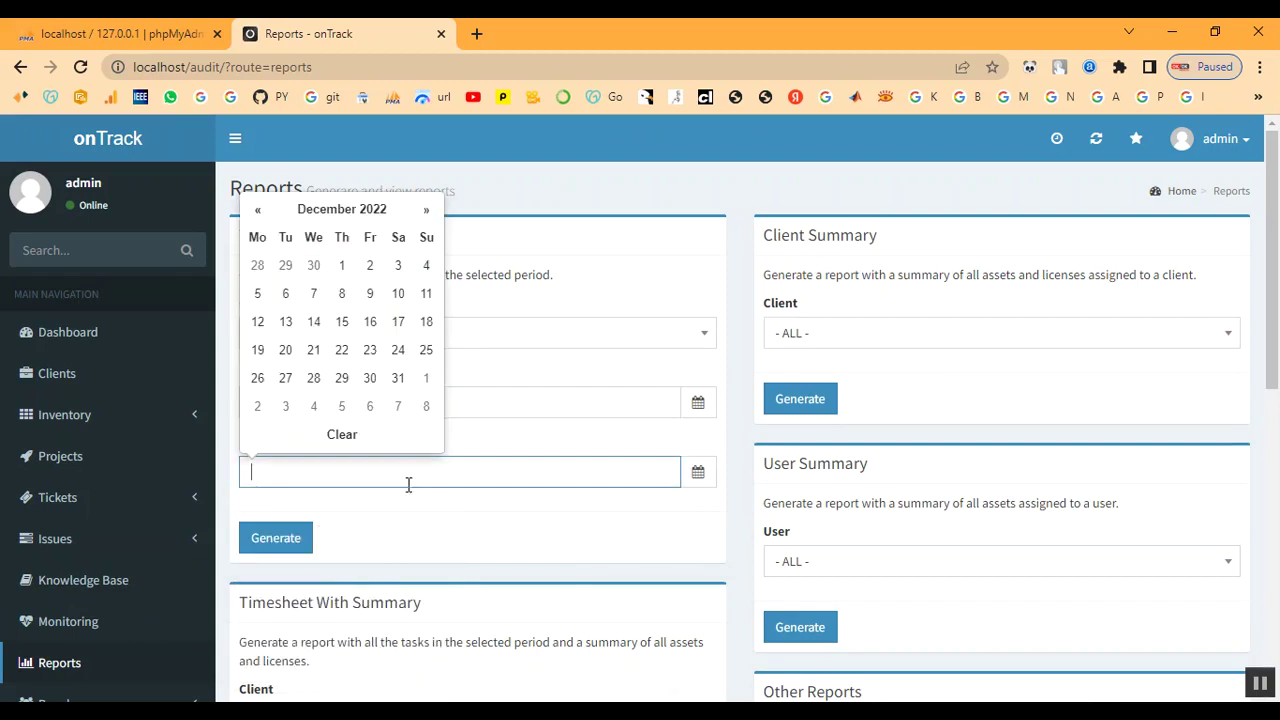
click(313, 321)
click(290, 543)
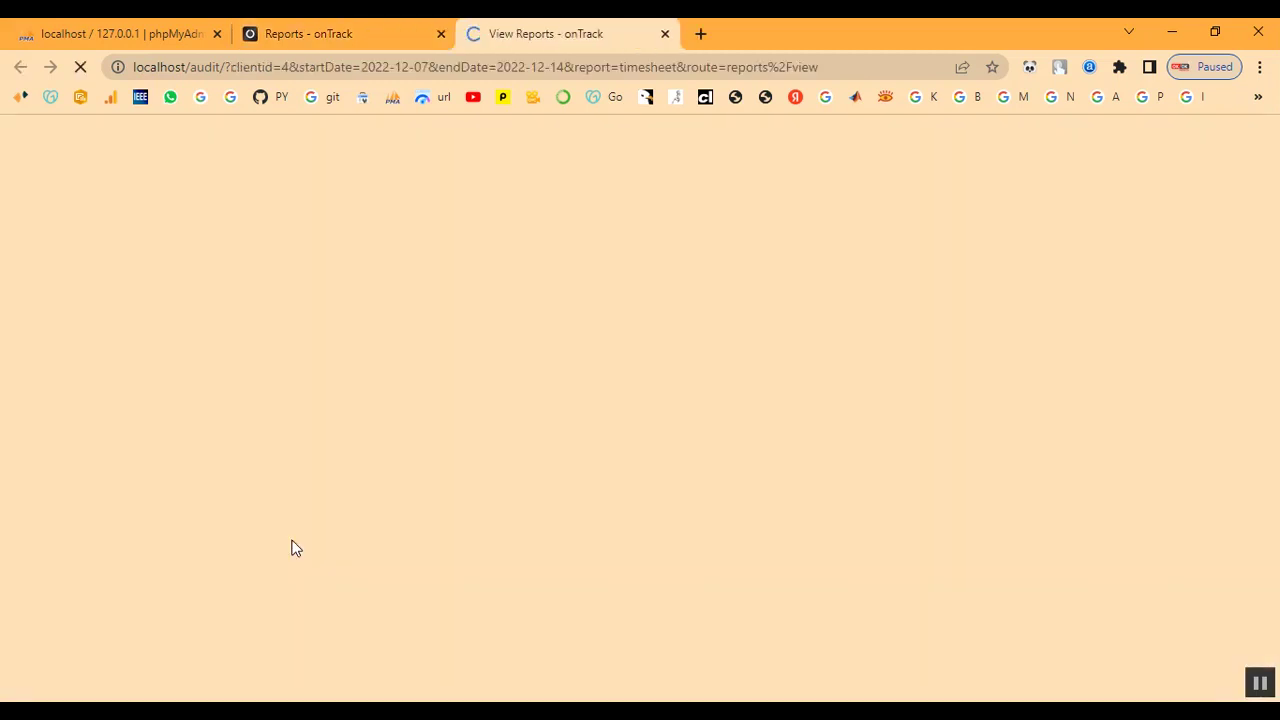
- Review the report's tagged item totals, the two issue rows and issue 5's Done status
scroll(423, 423, down, 3)
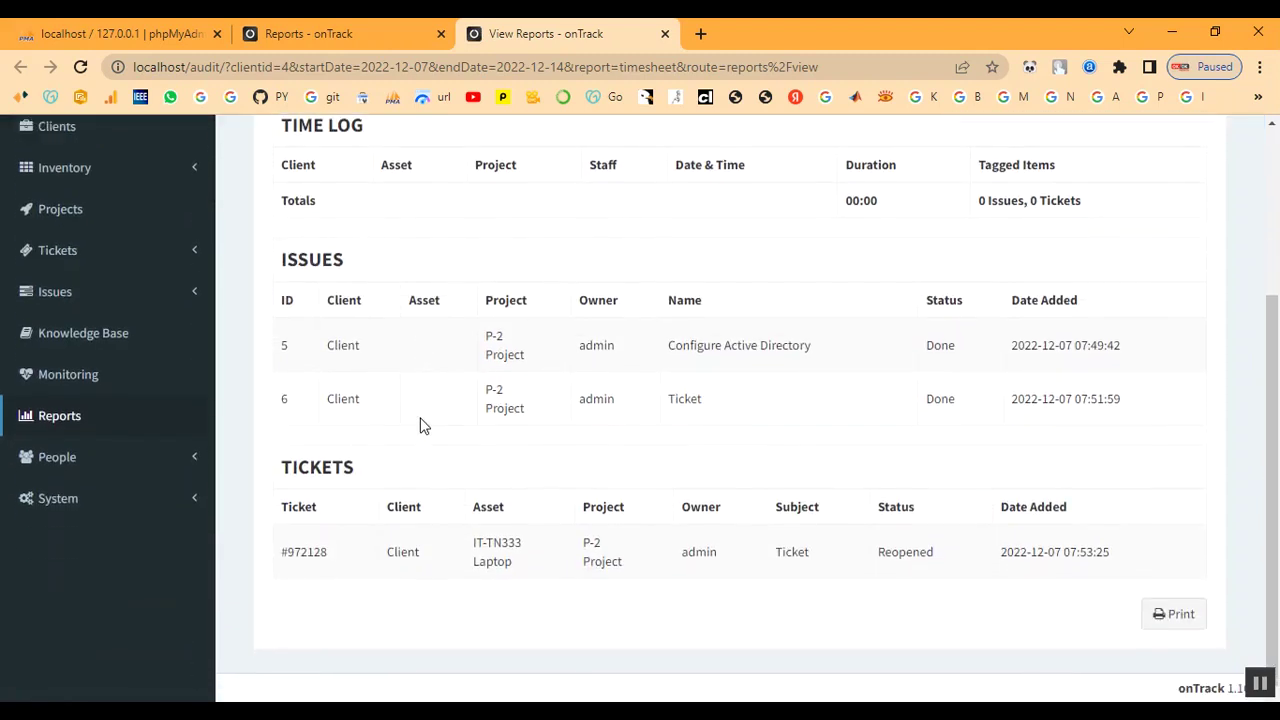
scroll(420, 425, up, 2)
drag(286, 305, 486, 317)
click(486, 317)
scroll(786, 417, down, 2)
drag(284, 268, 374, 271)
click(378, 271)
scroll(775, 303, up, 2)
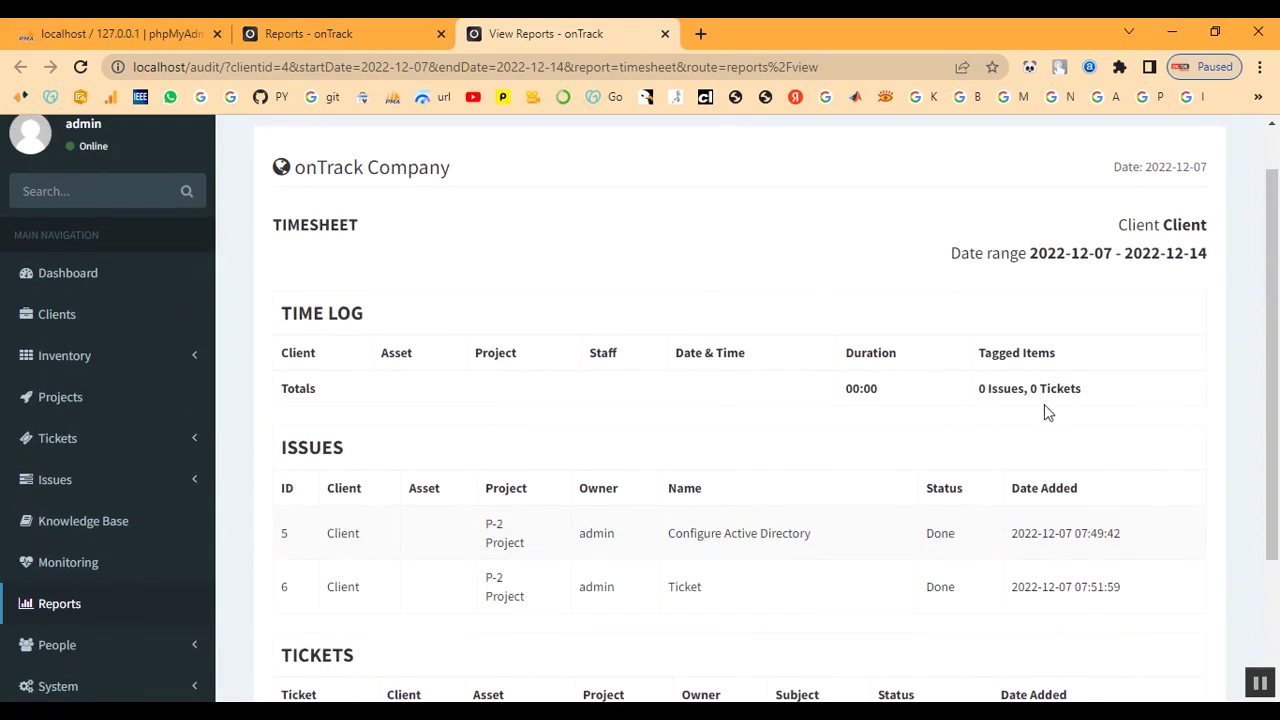
drag(981, 389, 1043, 388)
click(1000, 427)
scroll(963, 443, down, 1)
drag(309, 425, 1163, 513)
click(819, 531)
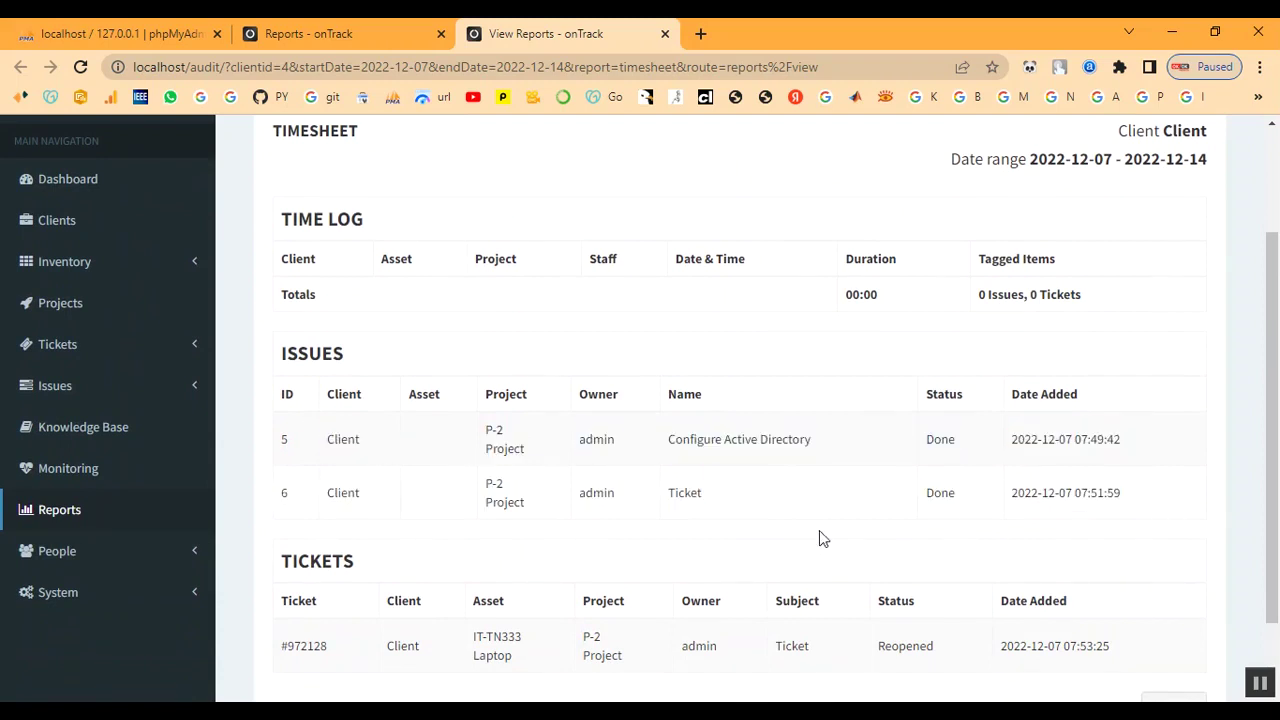
drag(928, 460, 977, 443)
click(968, 482)
- Check ticket 972128's Reopened status, the report's client name and its date range
scroll(960, 580, down, 1)
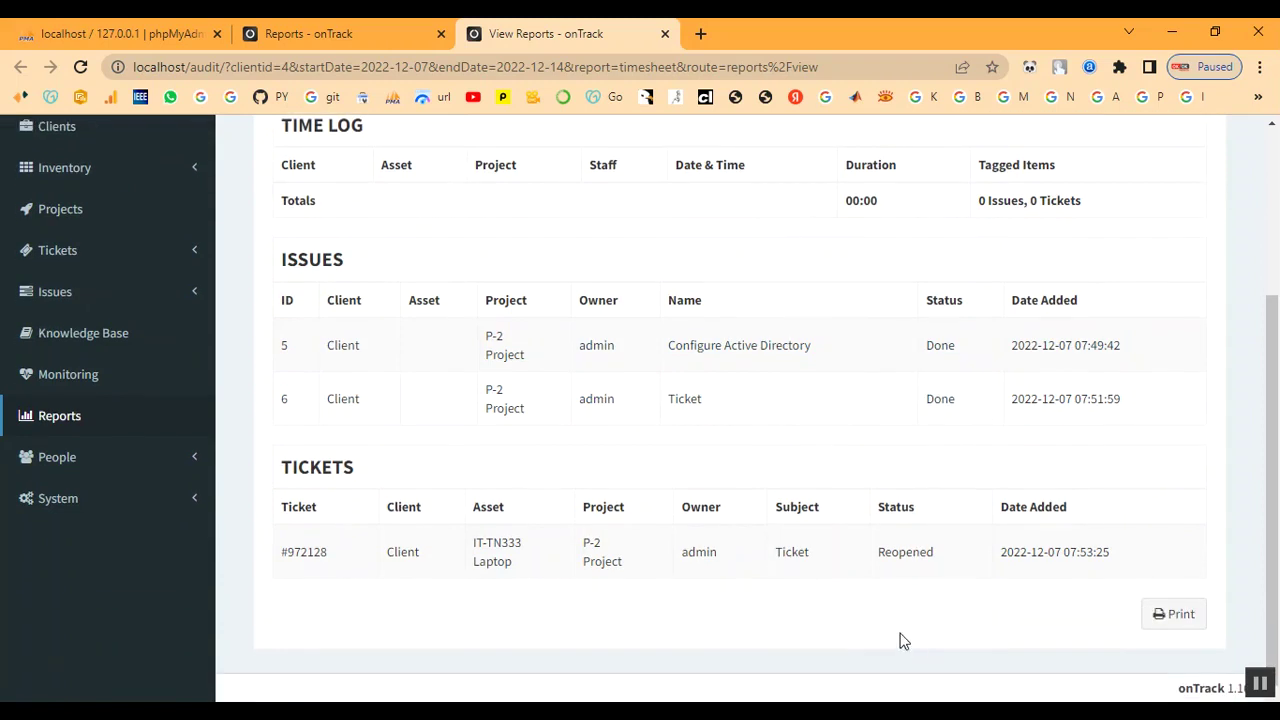
drag(872, 548, 962, 550)
click(917, 591)
scroll(857, 434, up, 3)
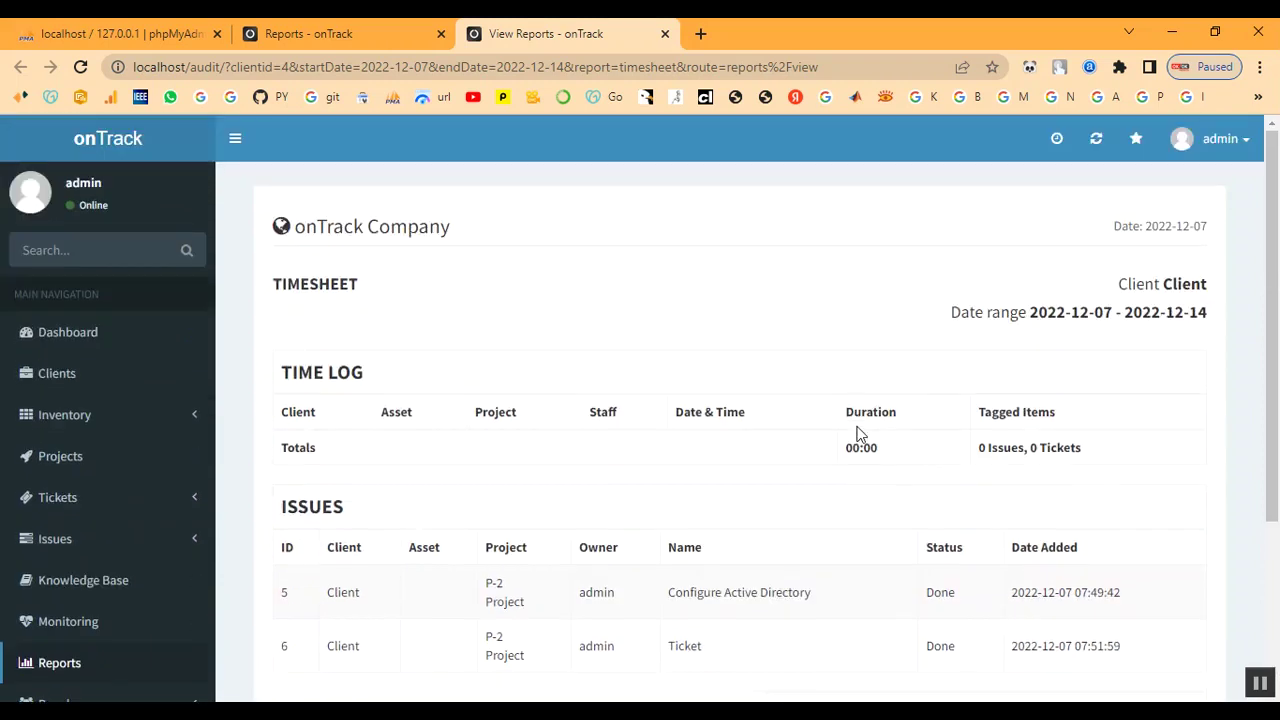
drag(1108, 283, 1145, 336)
click(1127, 354)
drag(957, 316, 1106, 302)
click(1106, 302)
scroll(94, 623, down, 2)
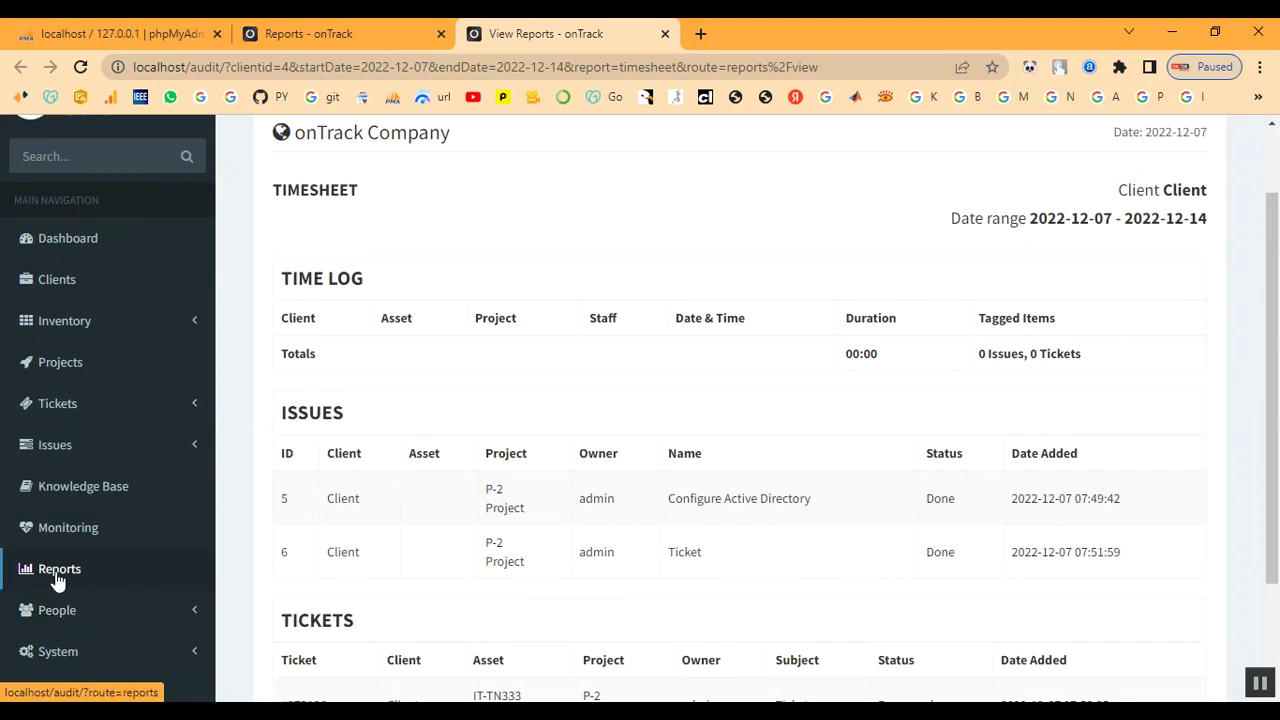
- Generate the Client Summary for Client, listing laptop IT-TN333 and license ITL-335, then return to Reports
click(57, 578)
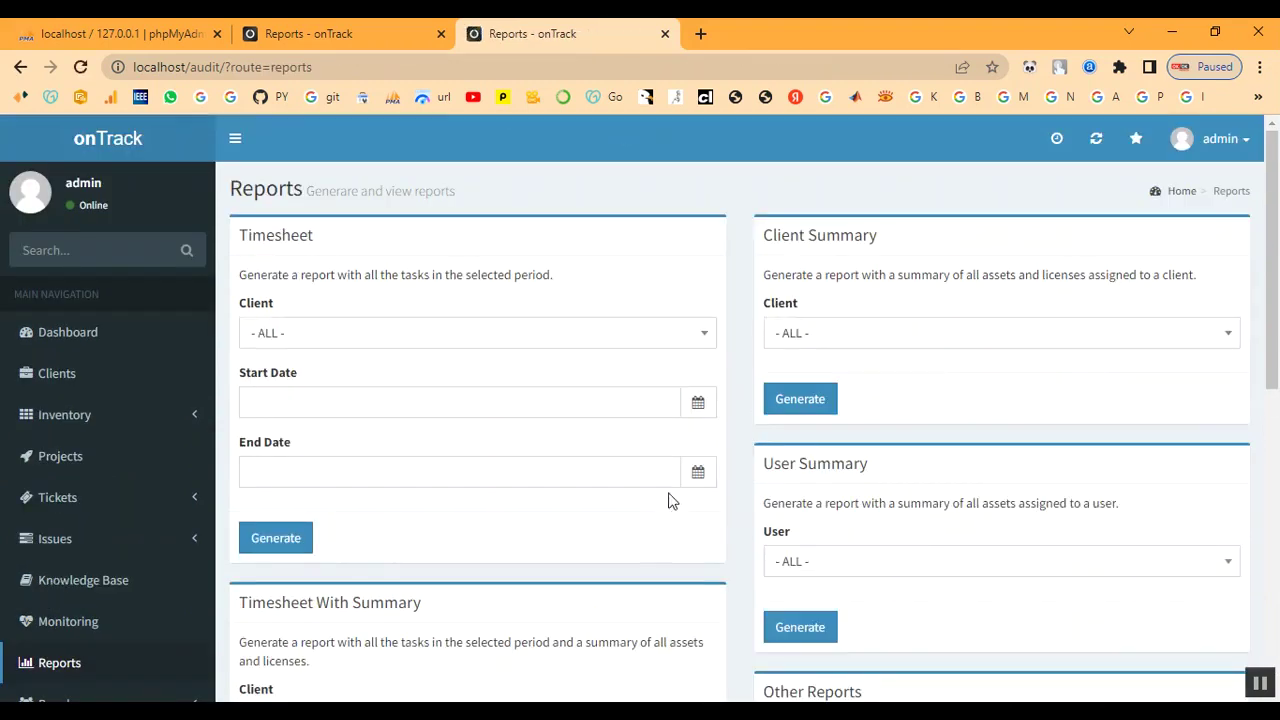
click(847, 341)
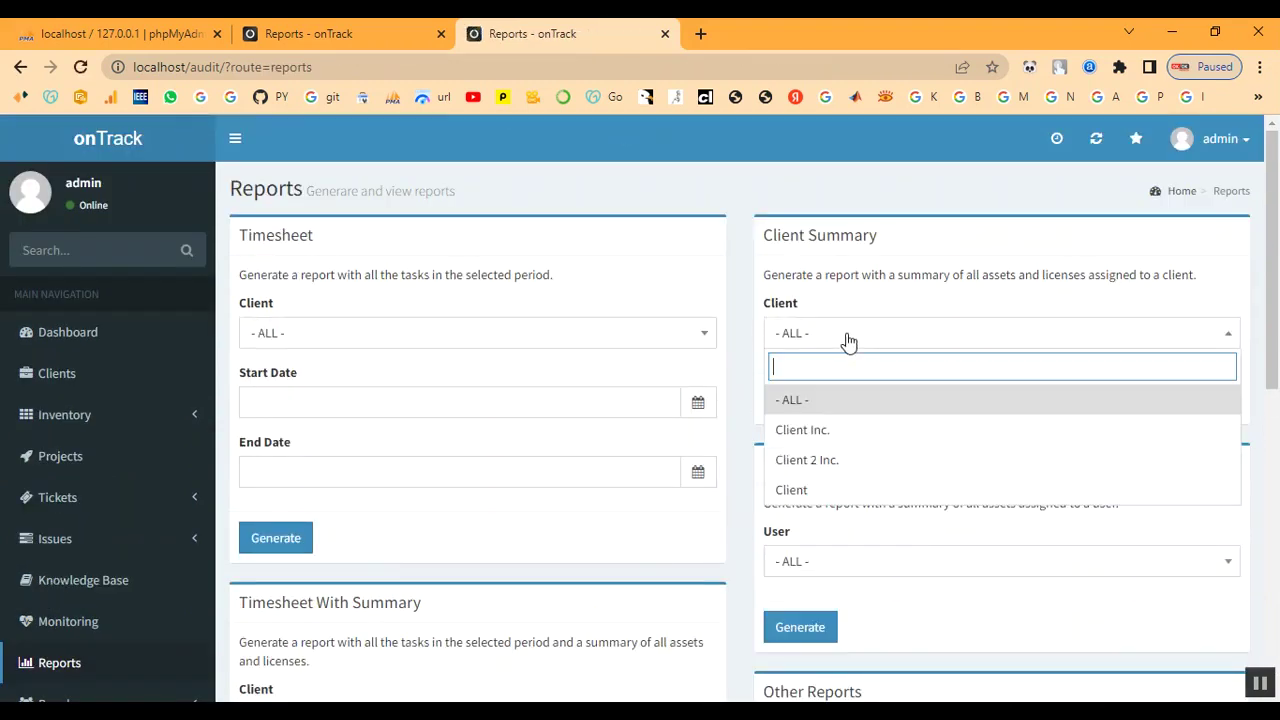
click(837, 492)
click(797, 400)
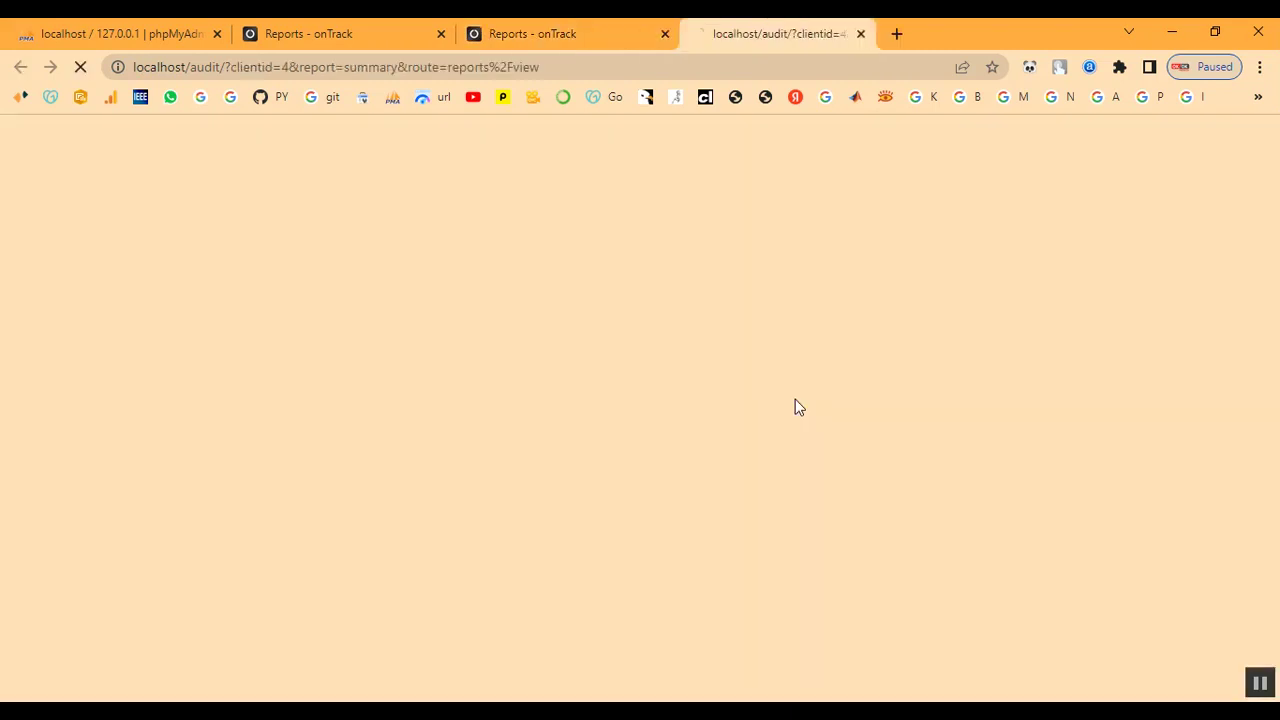
scroll(476, 470, down, 1)
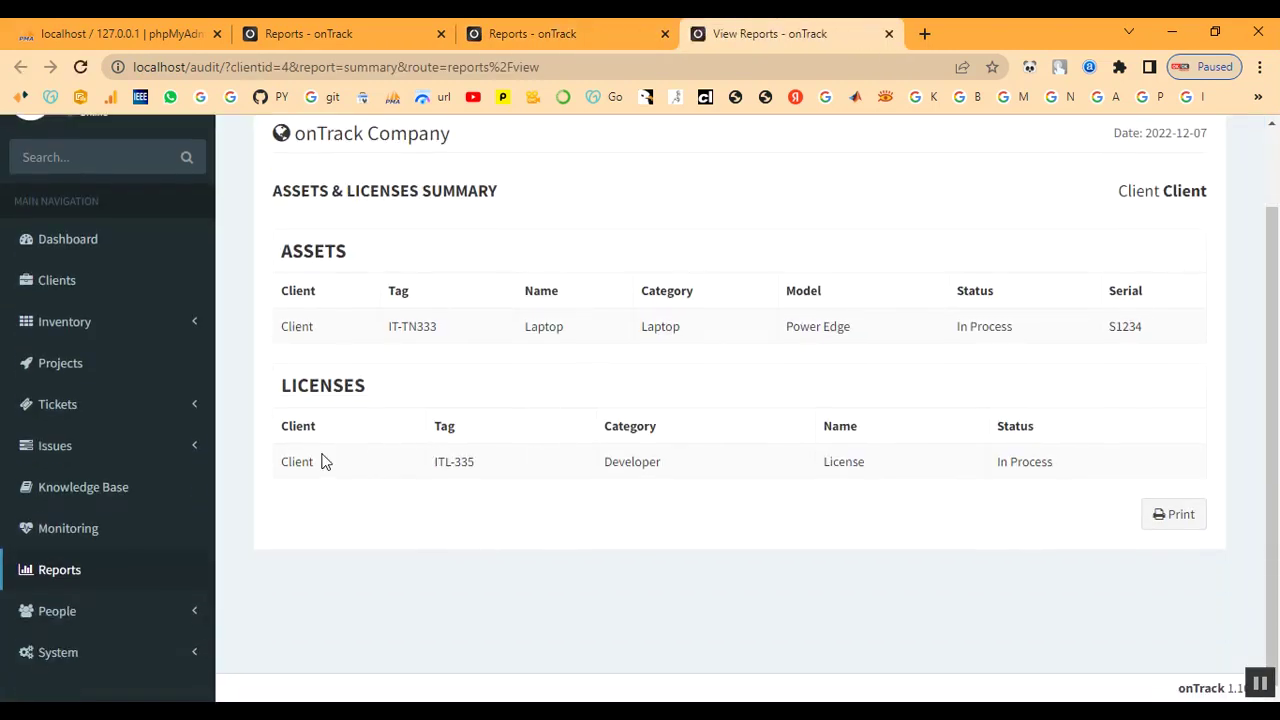
scroll(650, 467, up, 1)
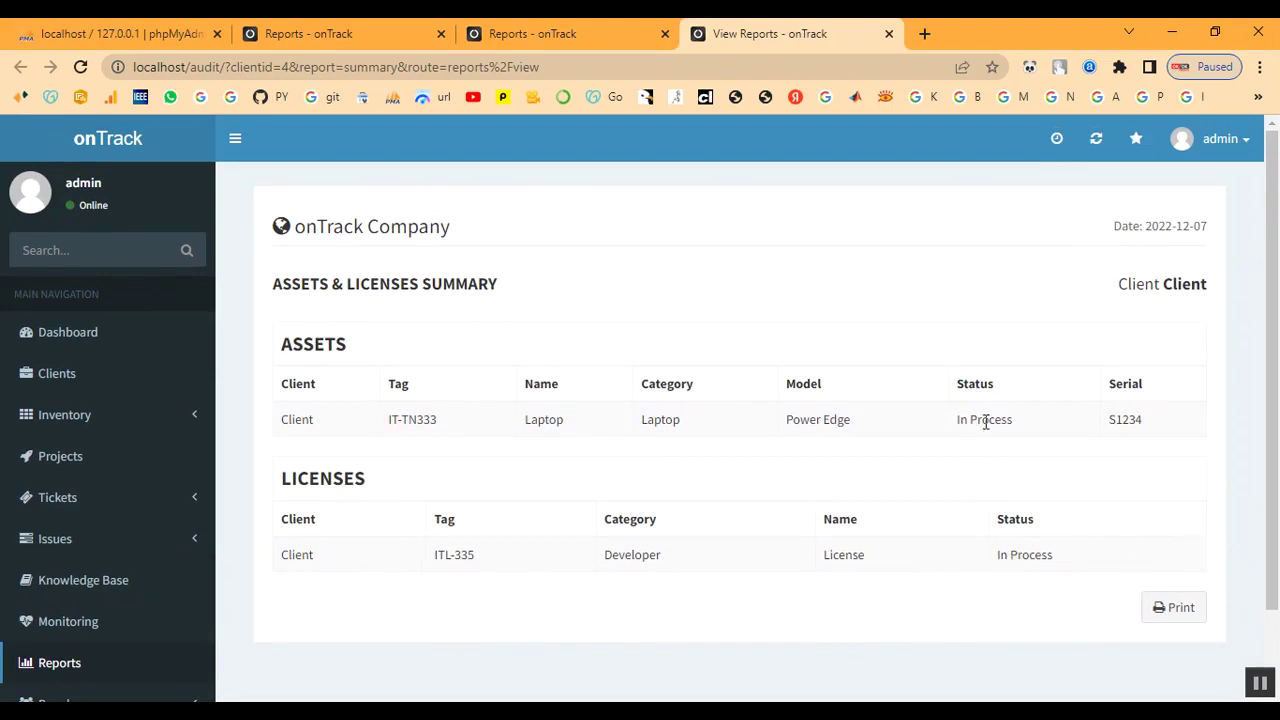
click(100, 670)
- Generate a Timesheet With Summary report for Client with start and end dates 2022-12-07
scroll(960, 430, down, 2)
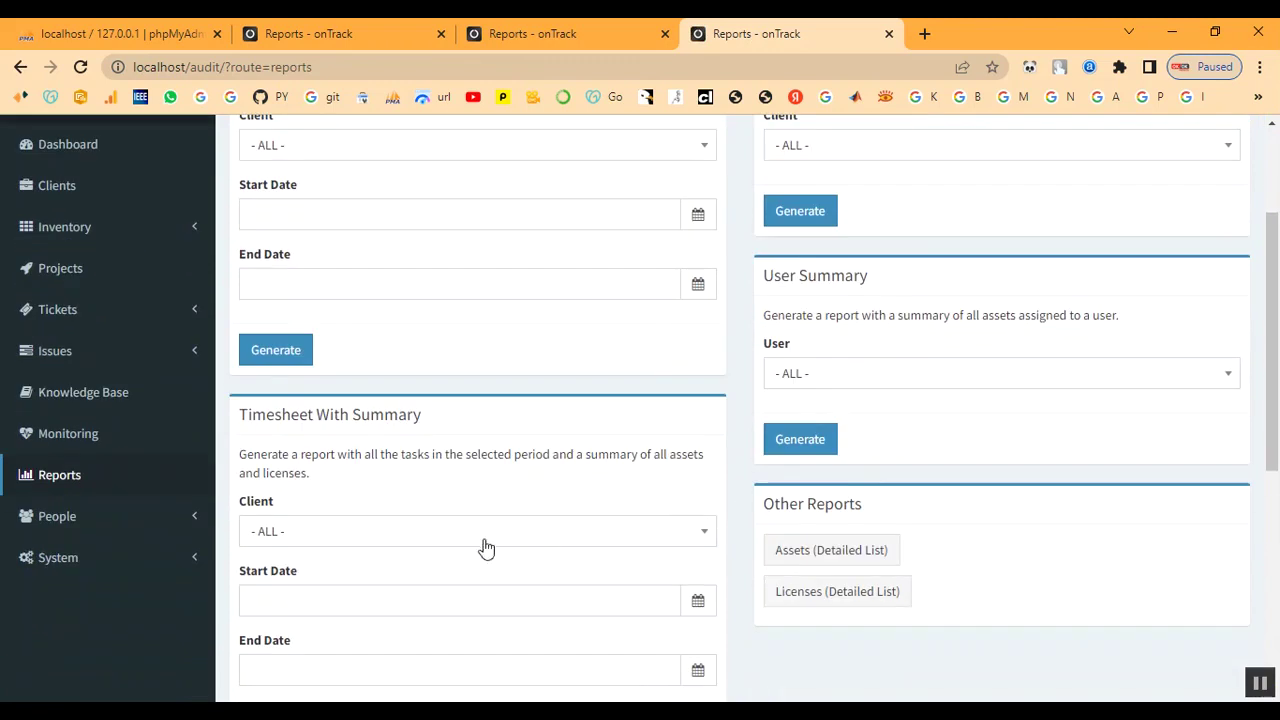
click(372, 541)
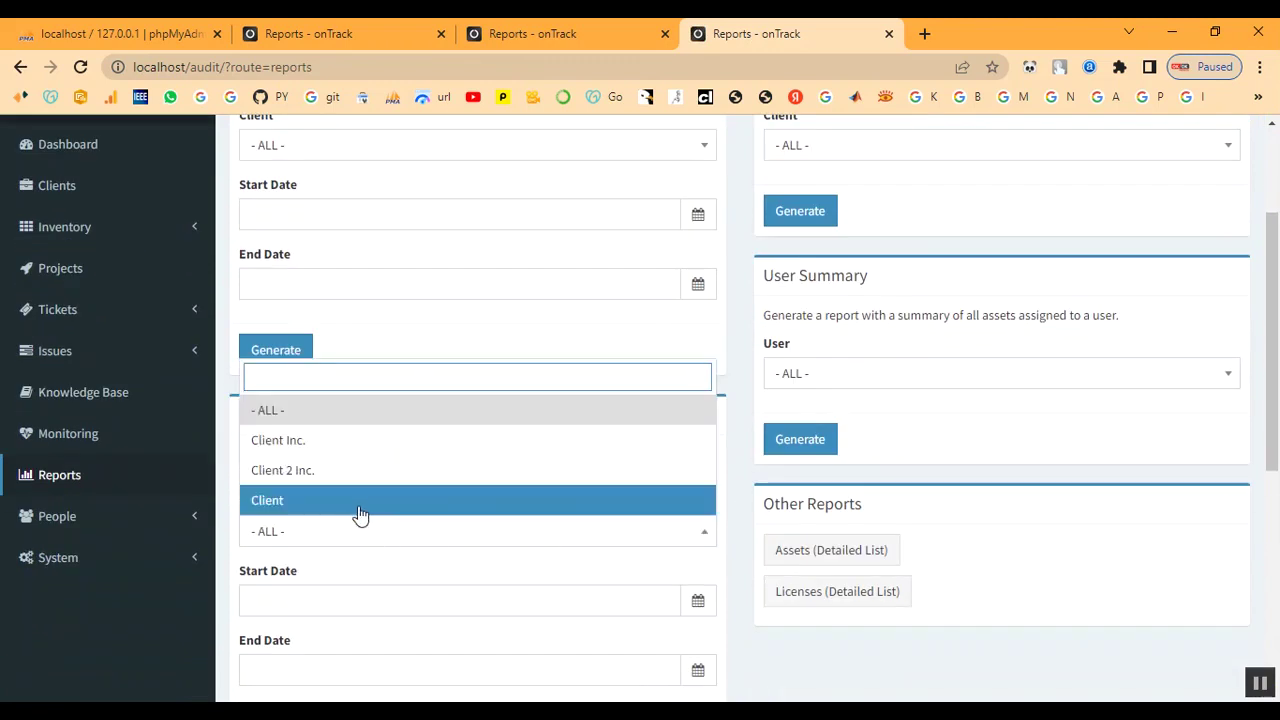
click(357, 508)
scroll(360, 510, down, 2)
scroll(360, 510, down, 1)
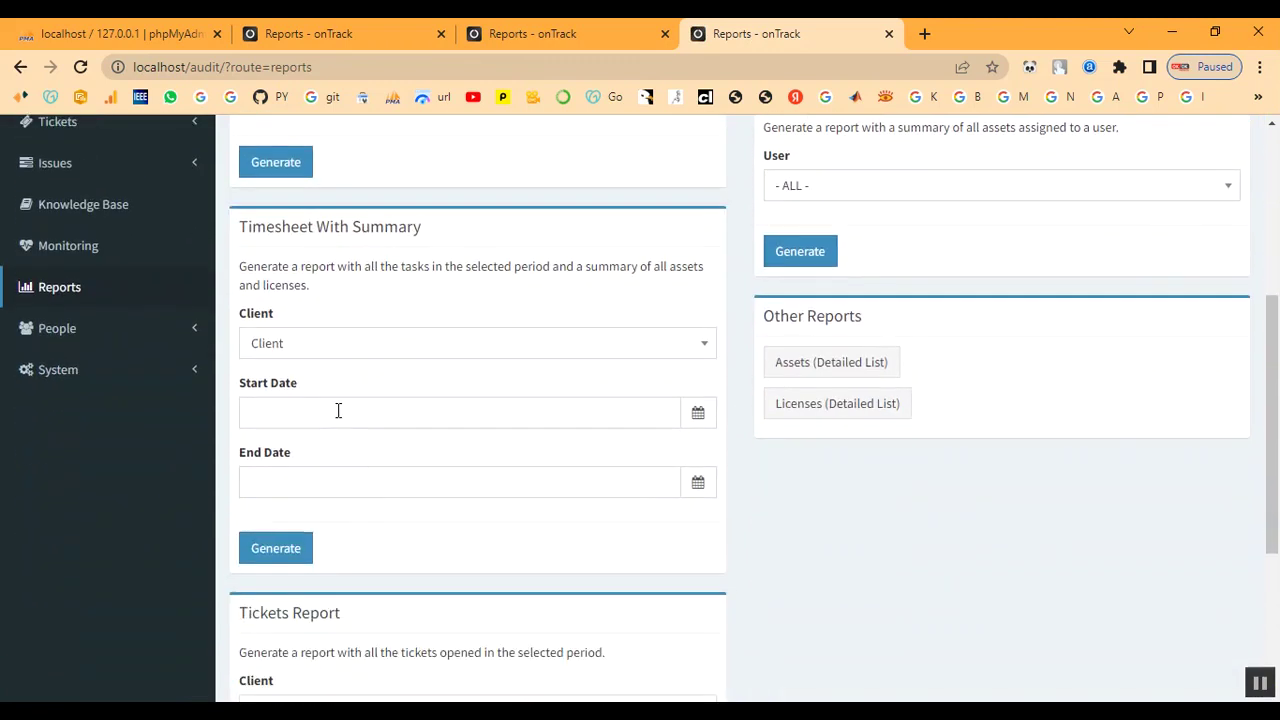
click(338, 410)
click(349, 456)
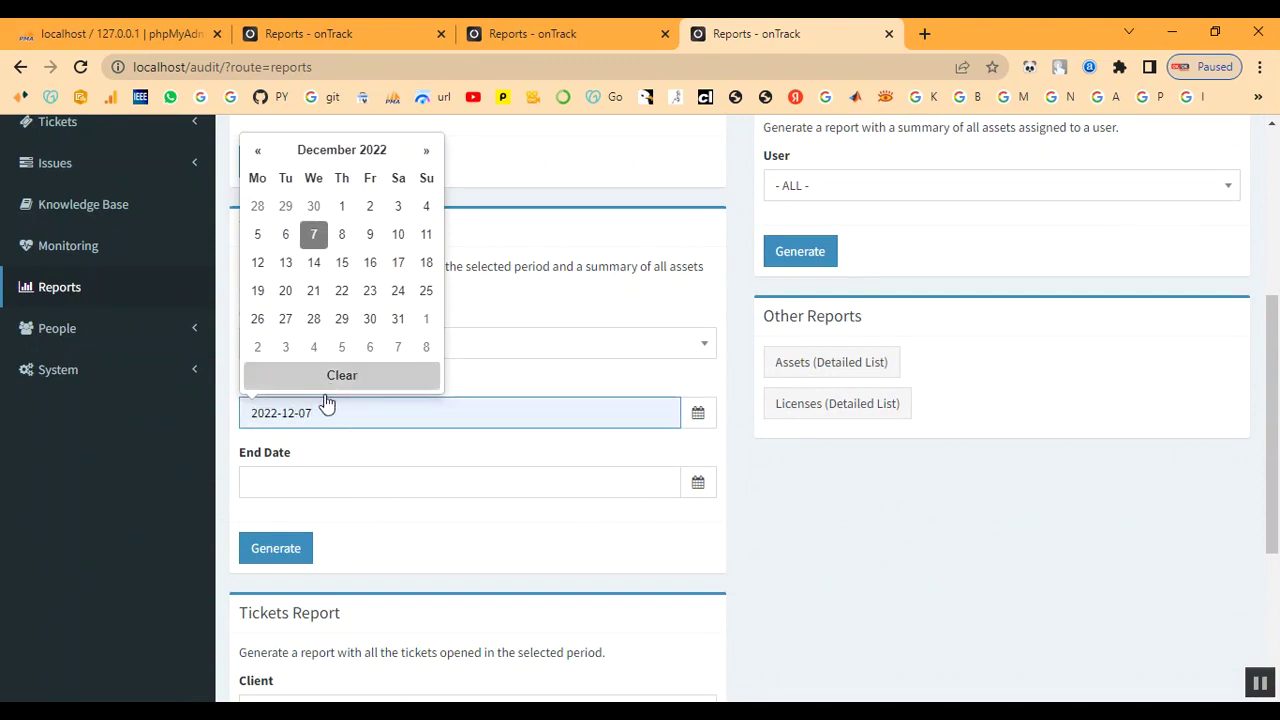
click(337, 477)
click(313, 316)
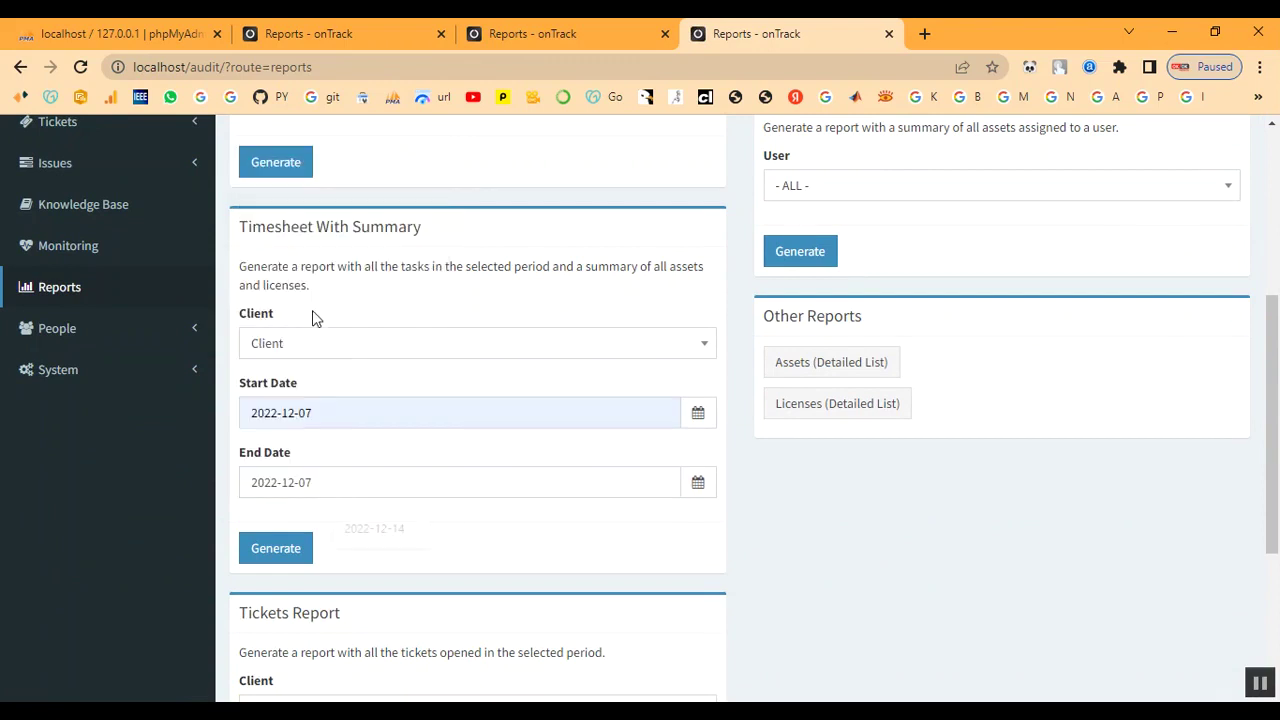
click(286, 551)
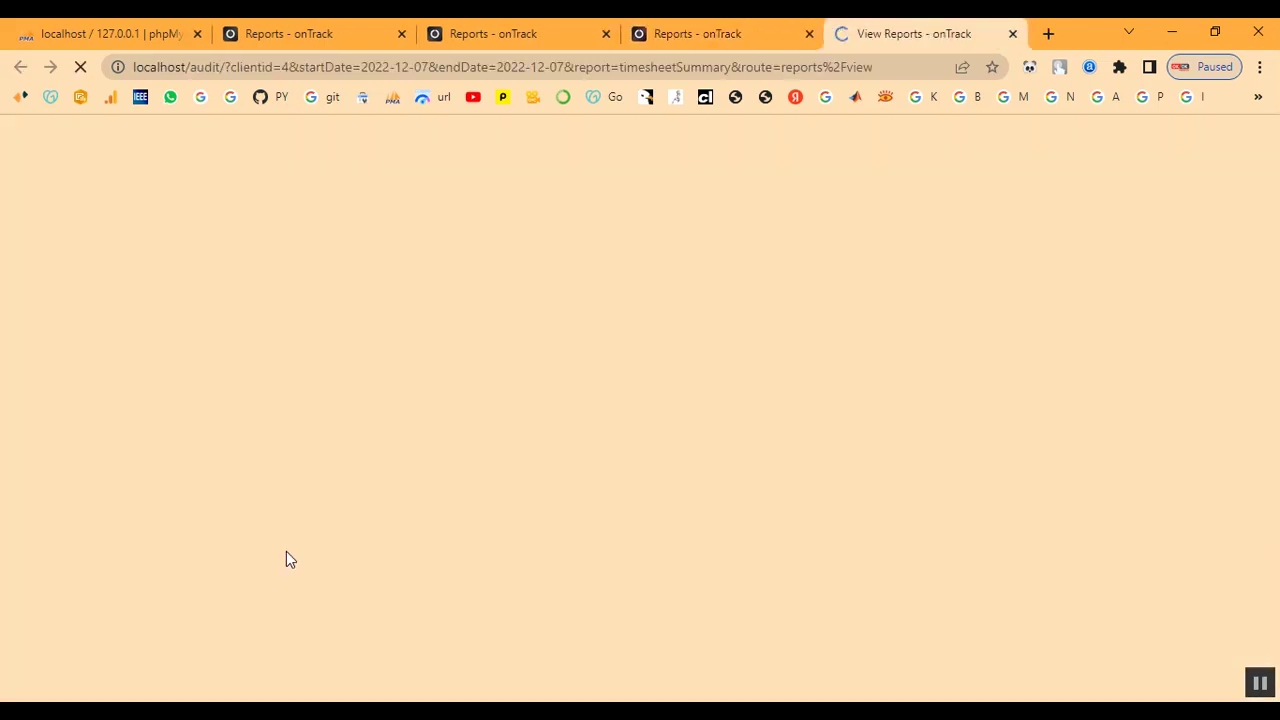
- Look over the summary (00:00 logged, IT-TN333, ITL-335) and close the report
scroll(723, 483, down, 4)
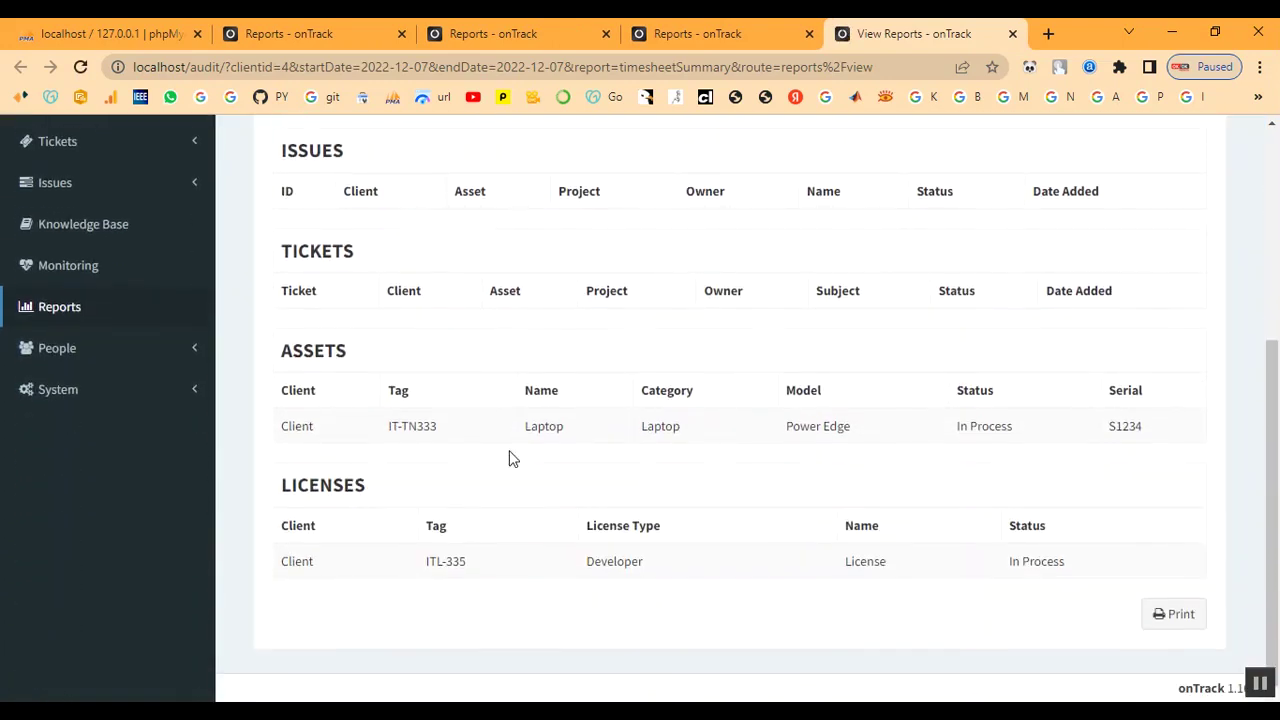
scroll(890, 540, up, 4)
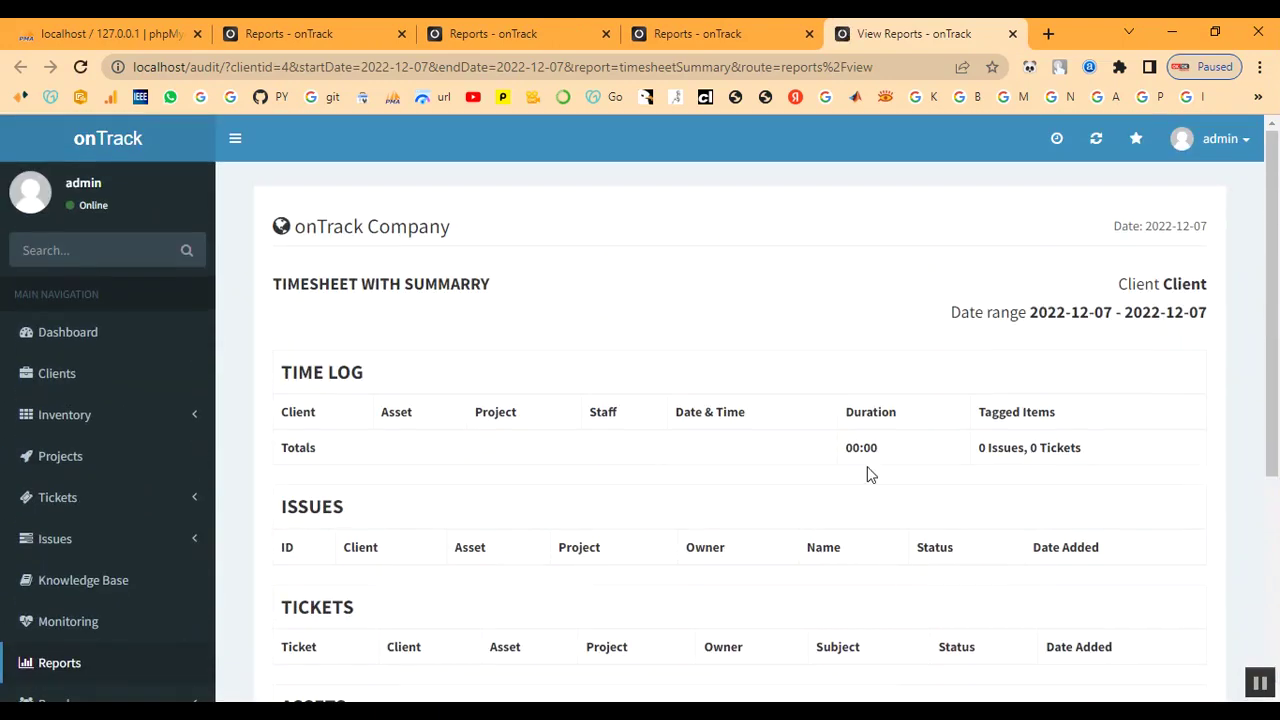
scroll(734, 594, down, 1)
scroll(734, 594, up, 1)
click(1012, 35)
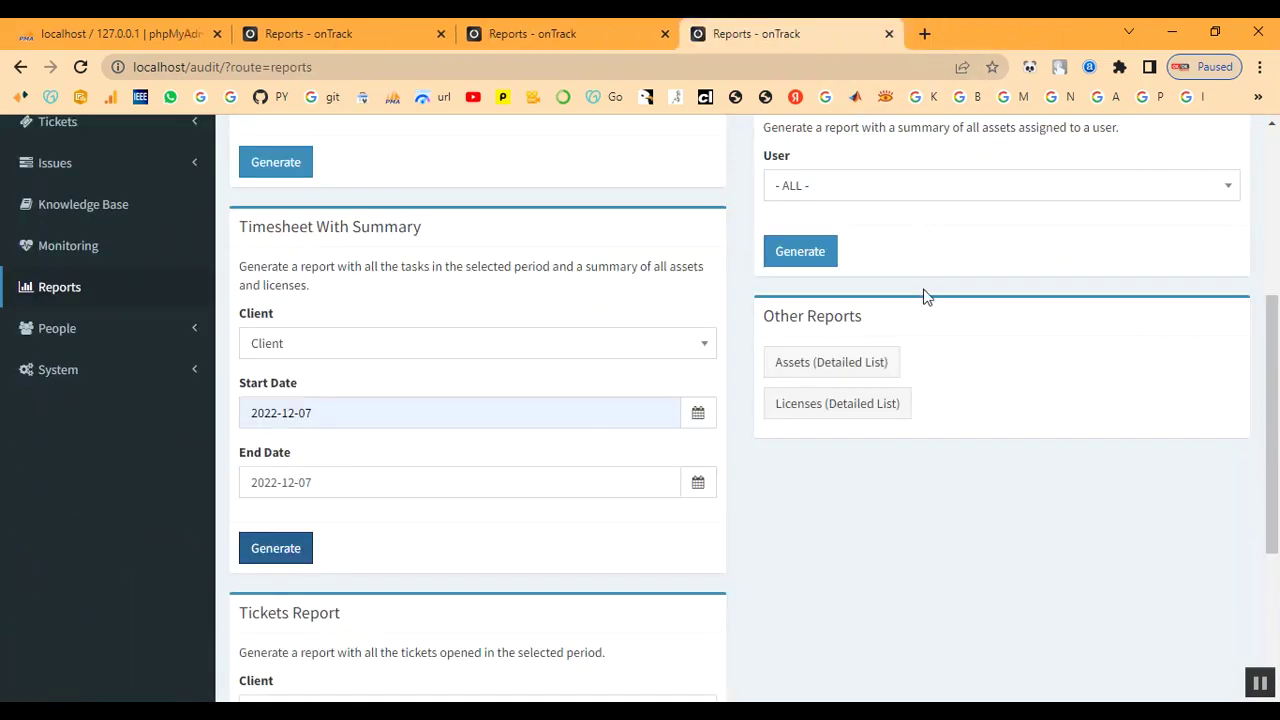
- Generate the Tickets Report for Client from 2022-12-07 to 2022-12-14
scroll(822, 380, up, 2)
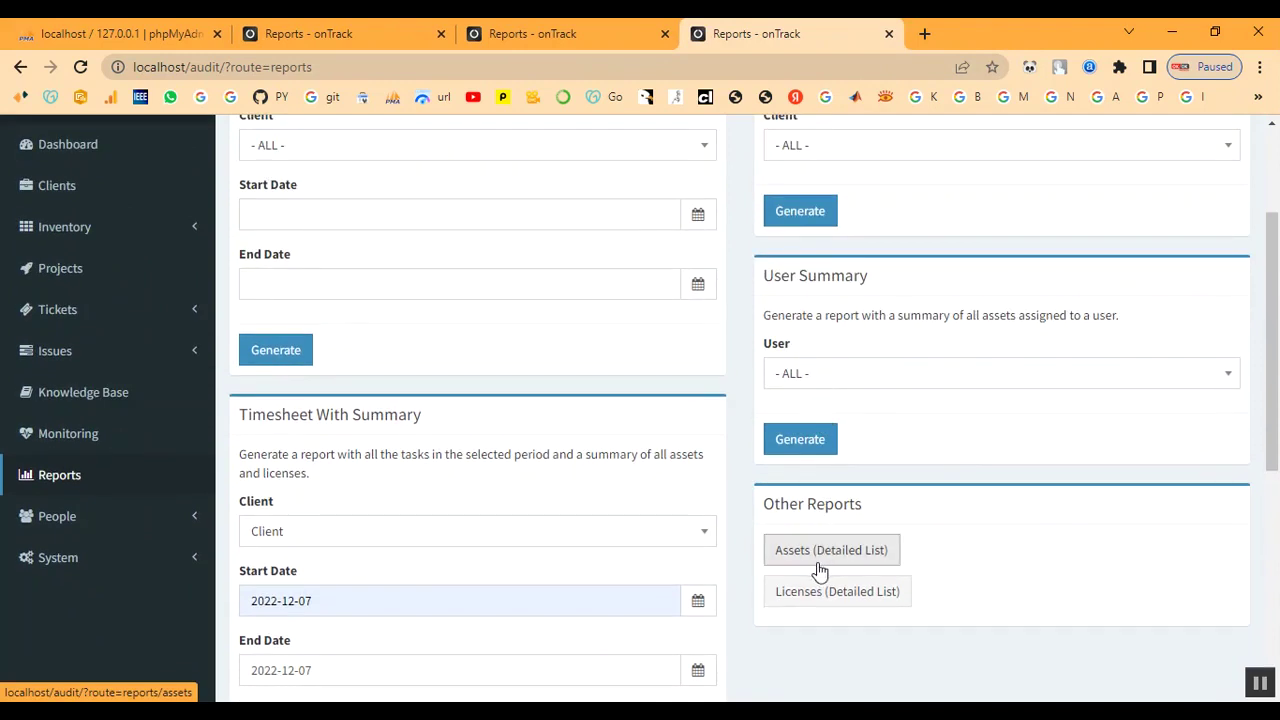
scroll(860, 566, down, 5)
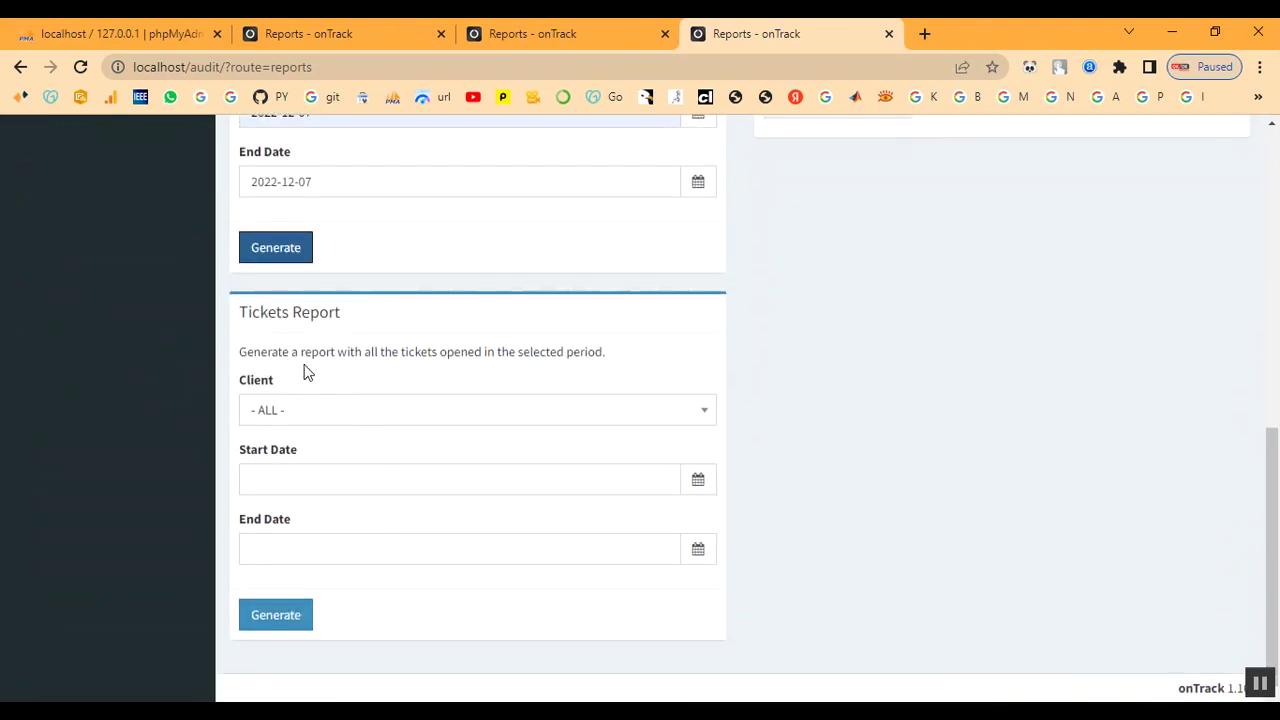
click(390, 425)
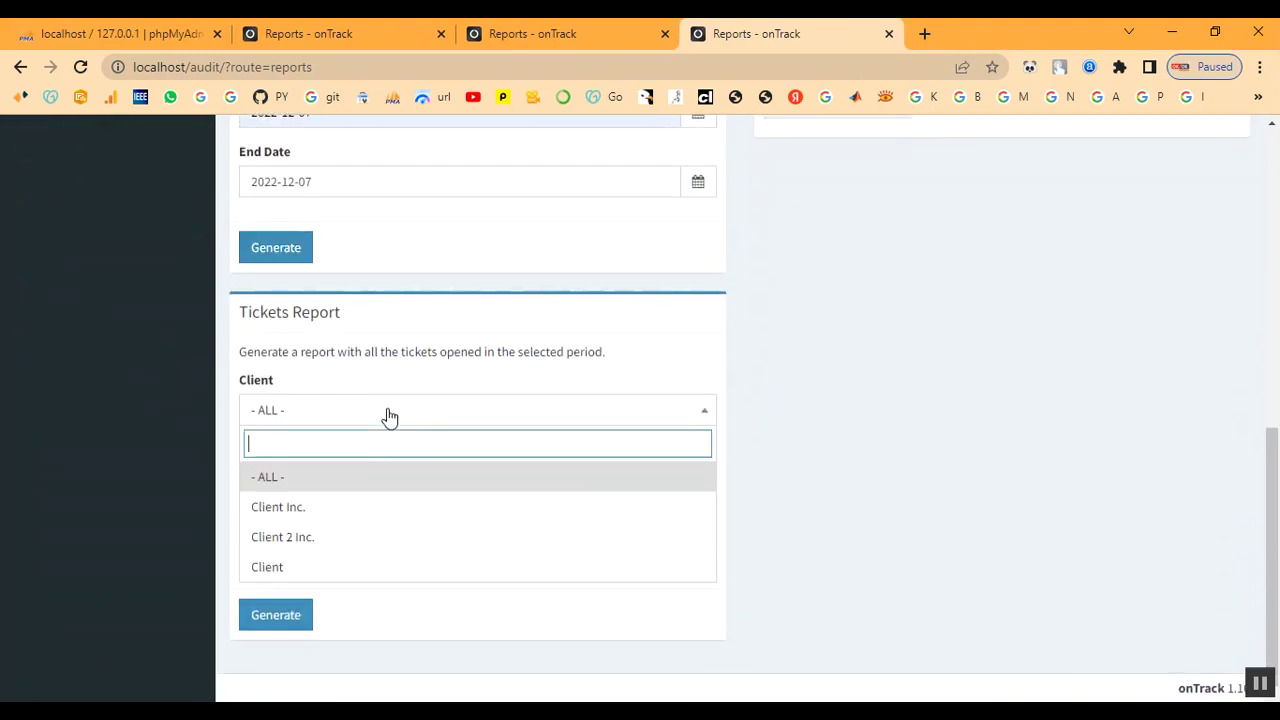
click(367, 575)
click(310, 477)
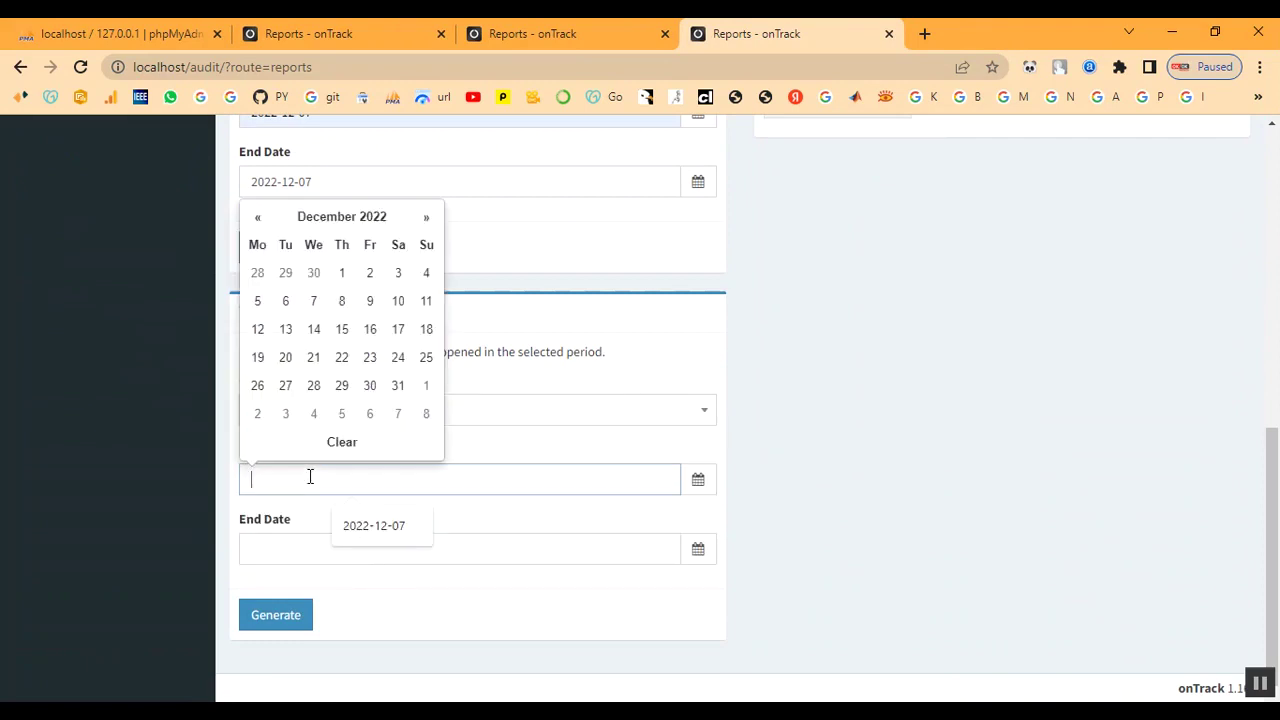
click(315, 301)
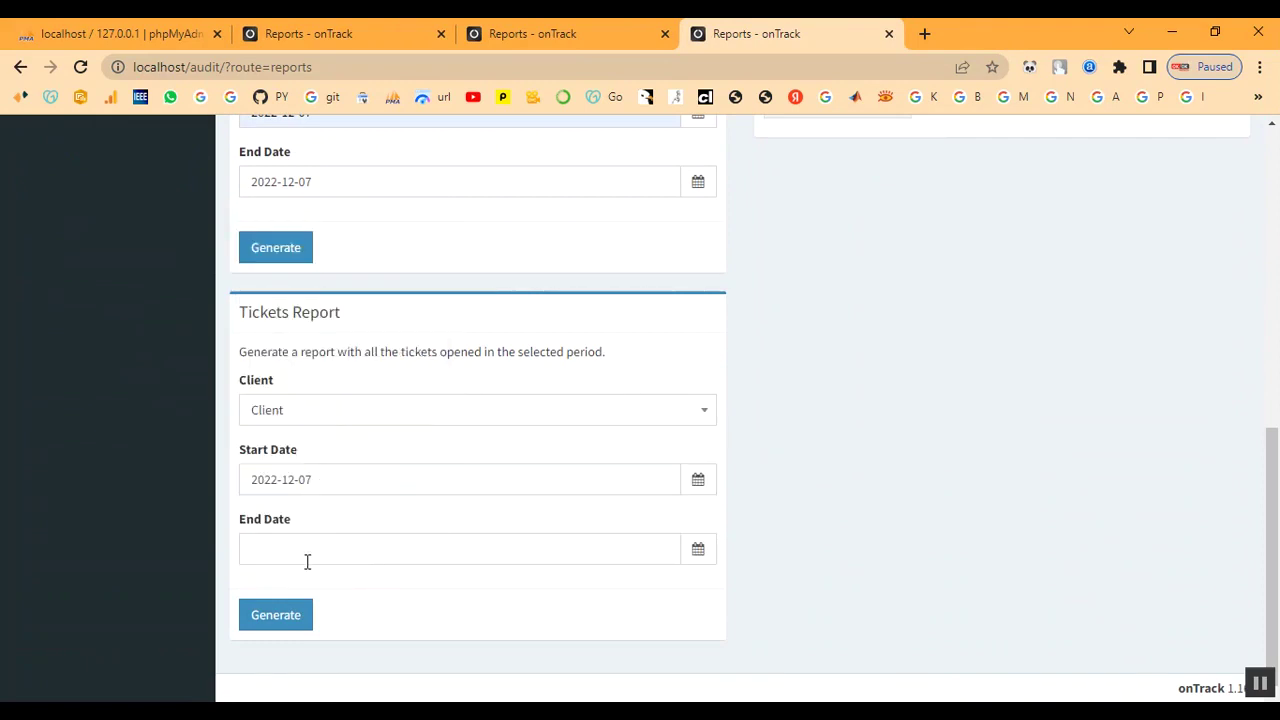
click(307, 552)
click(309, 399)
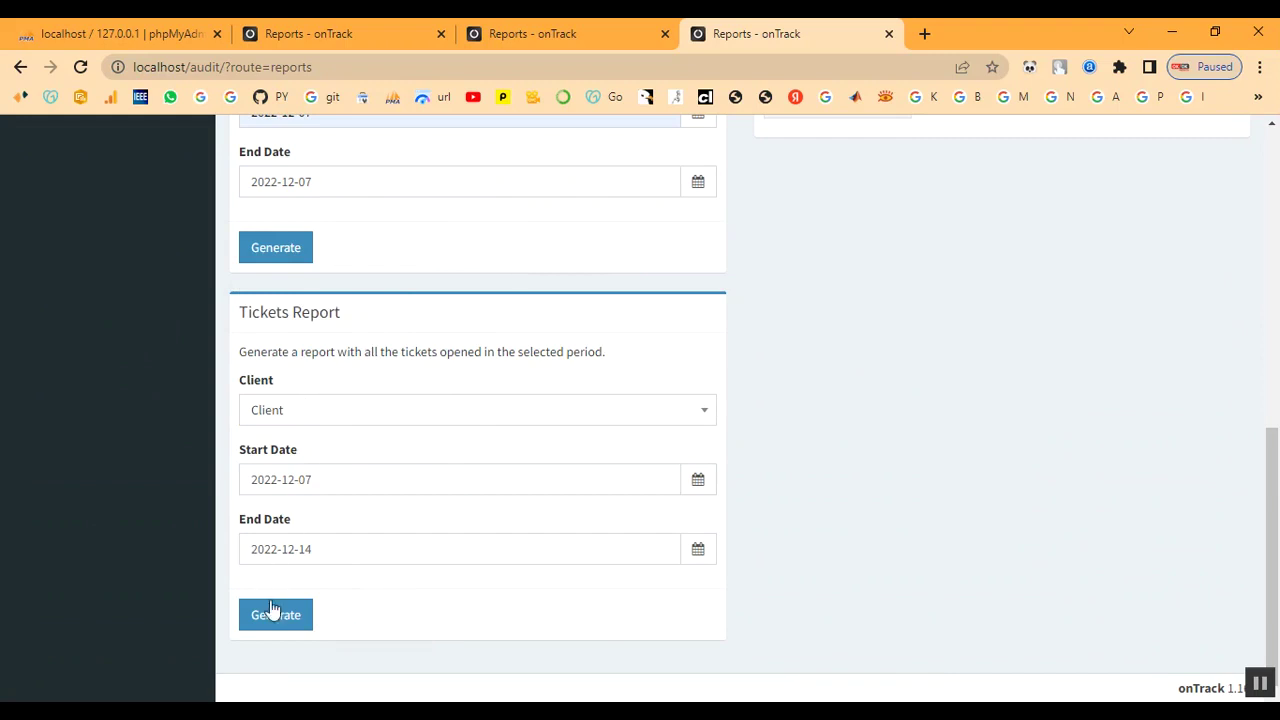
click(272, 614)
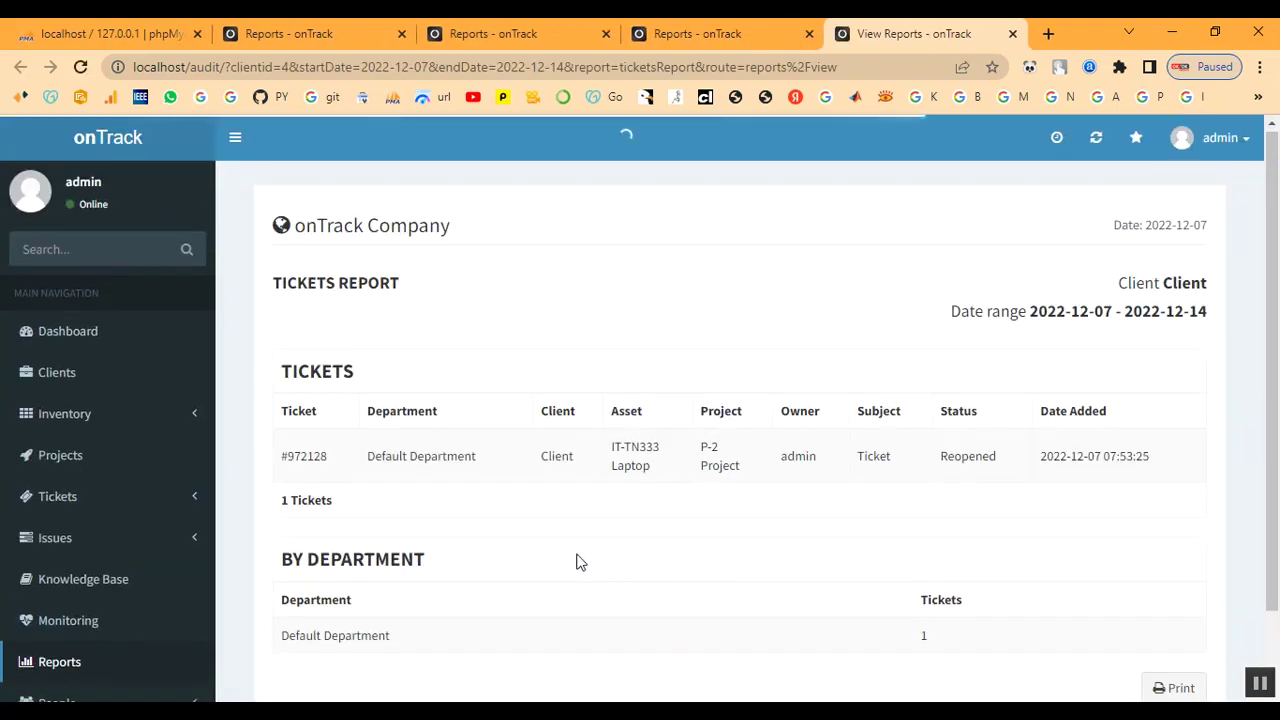
- Review the Reopened ticket #972128 row, then close the tickets report
scroll(576, 562, down, 2)
drag(310, 368, 1170, 404)
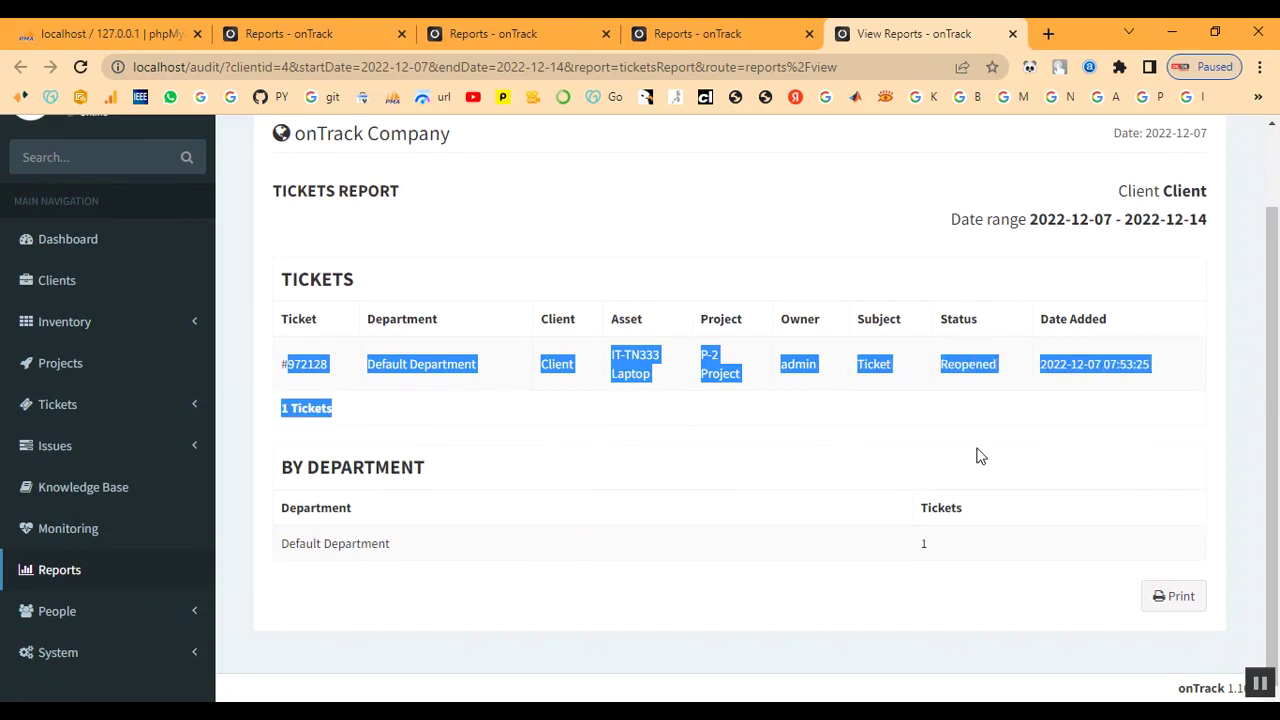
click(726, 487)
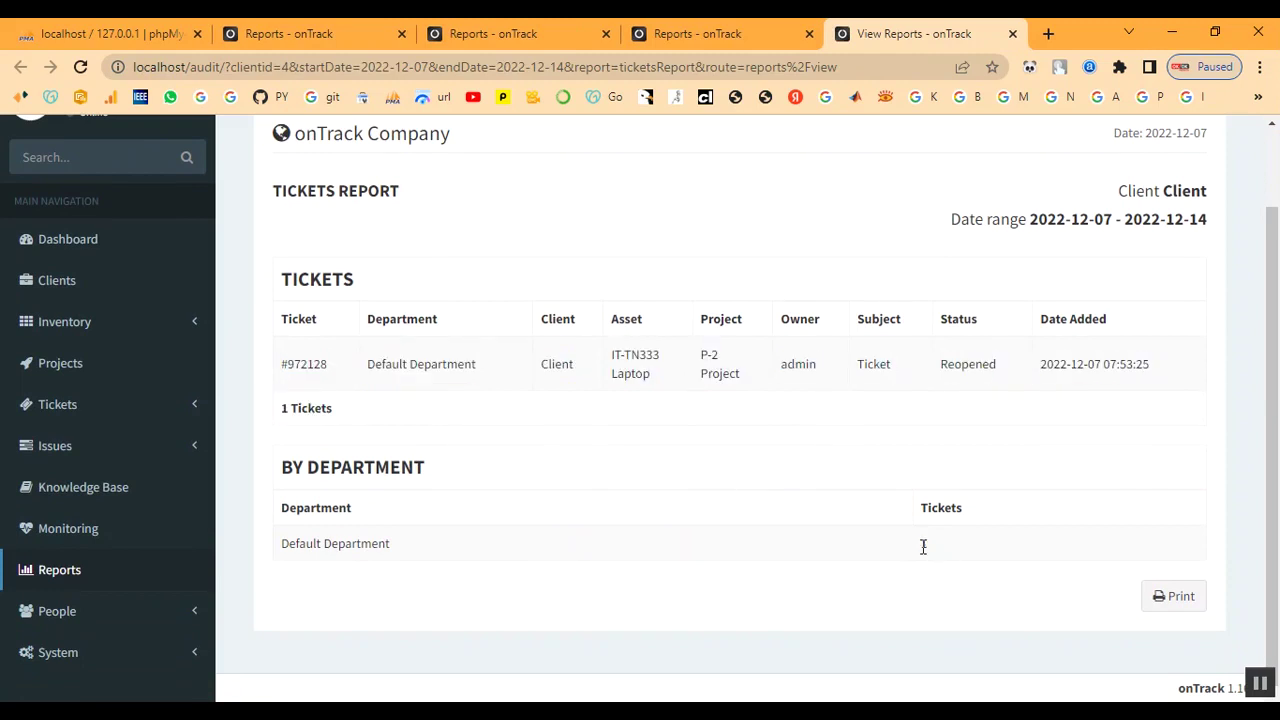
scroll(623, 545, up, 1)
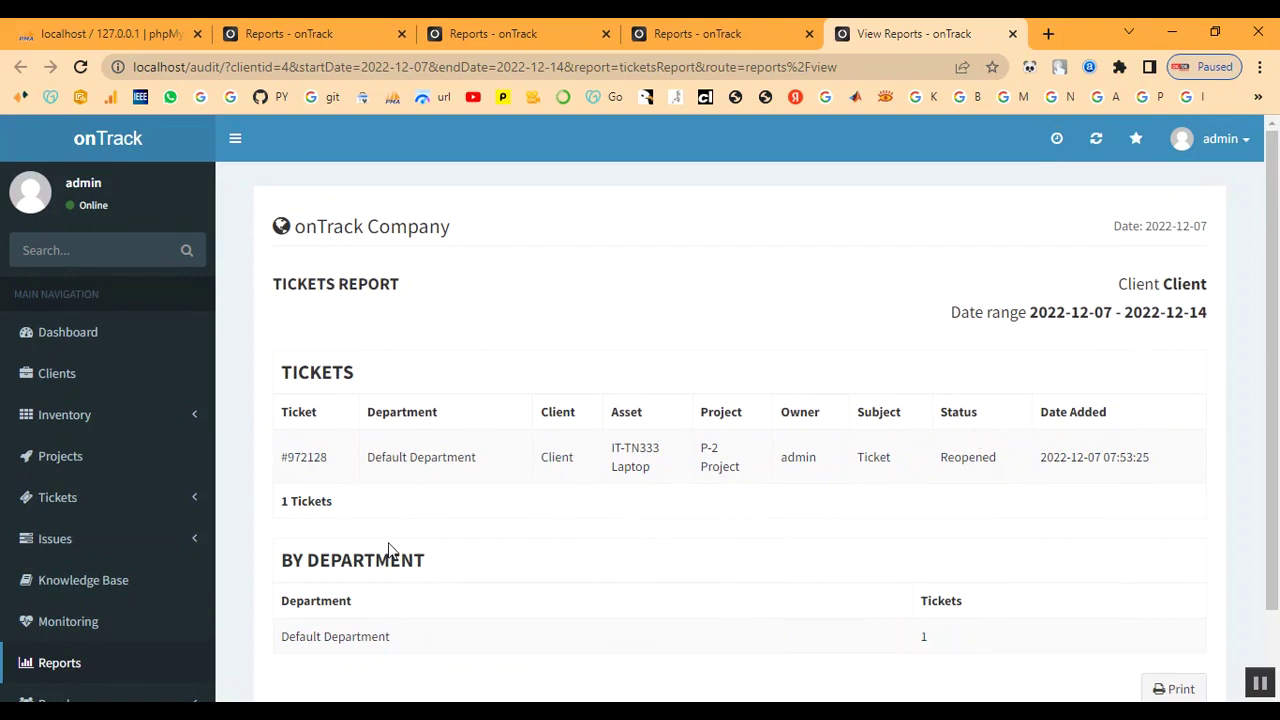
click(1013, 34)
- Open Assets (Detailed List) and follow the Laptop row's Client link to its summary page
scroll(641, 418, up, 3)
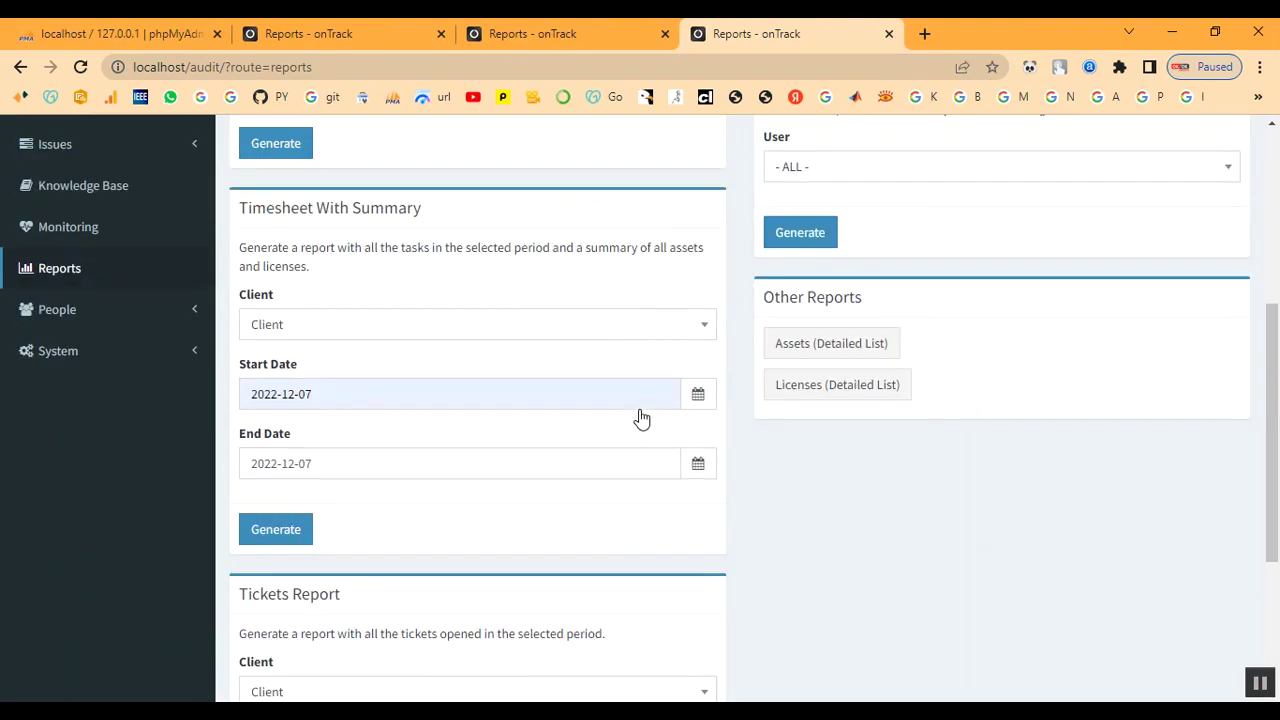
click(801, 355)
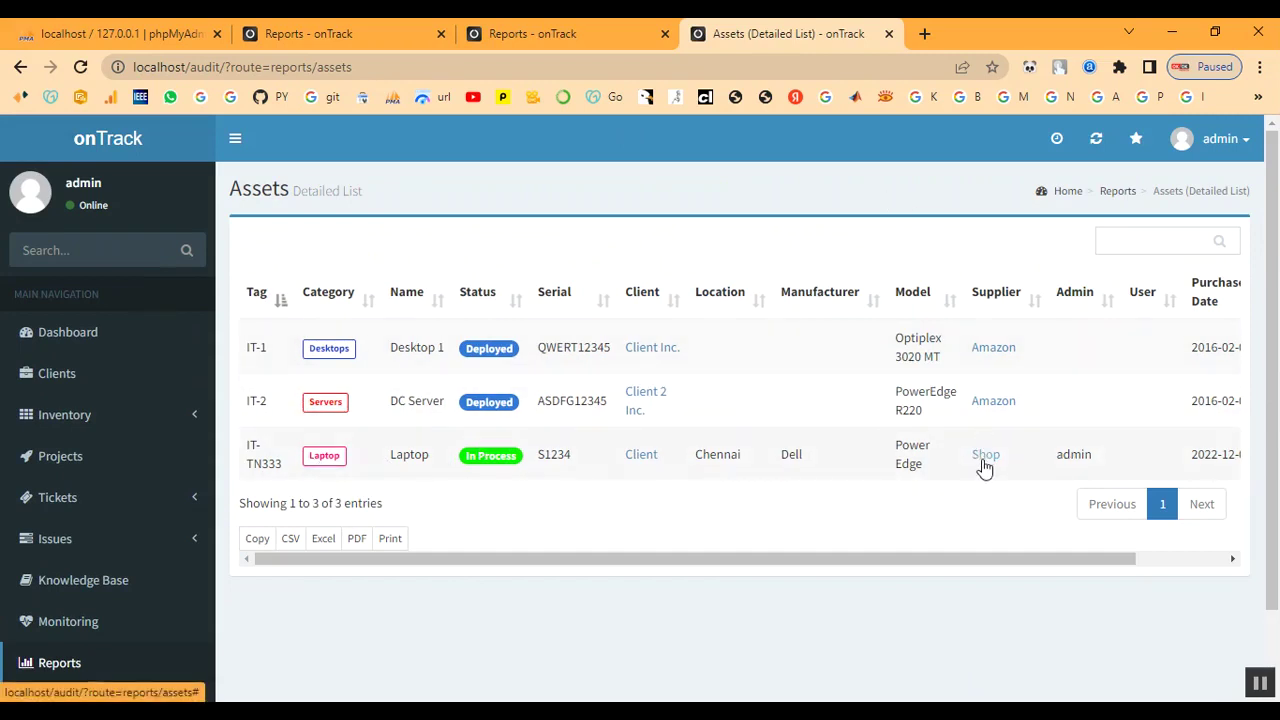
click(644, 458)
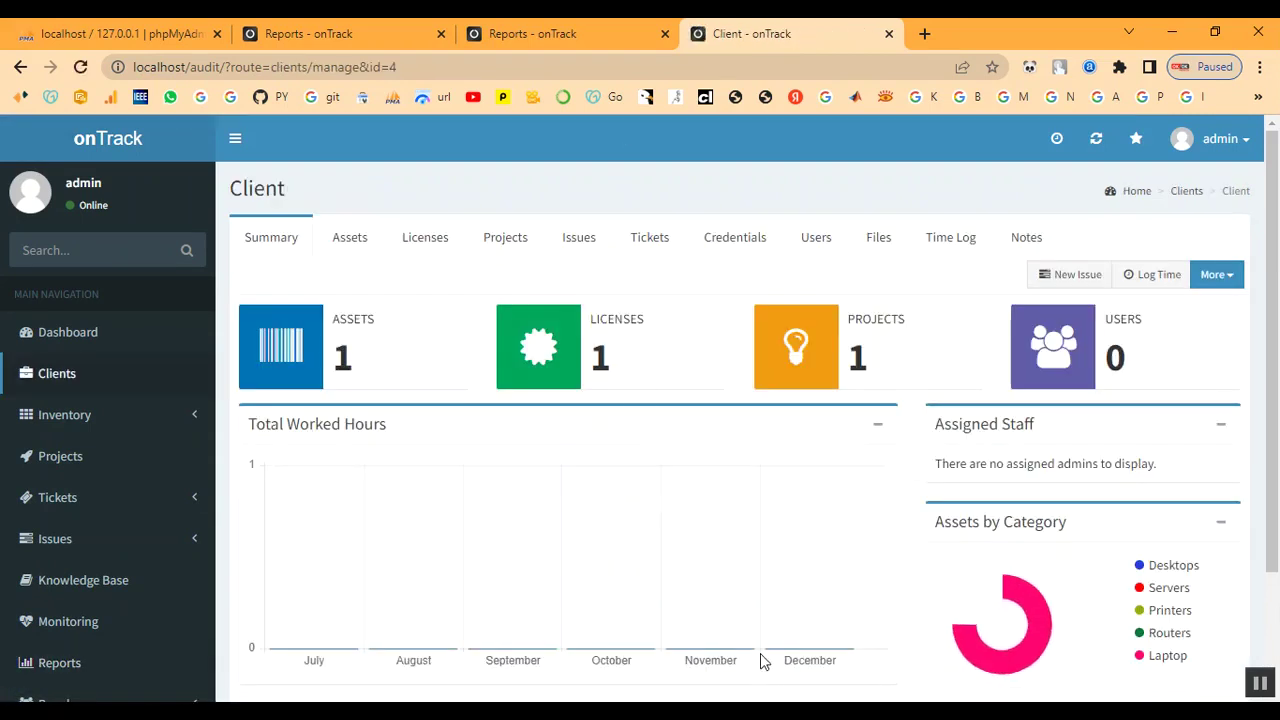
scroll(897, 564, down, 1)
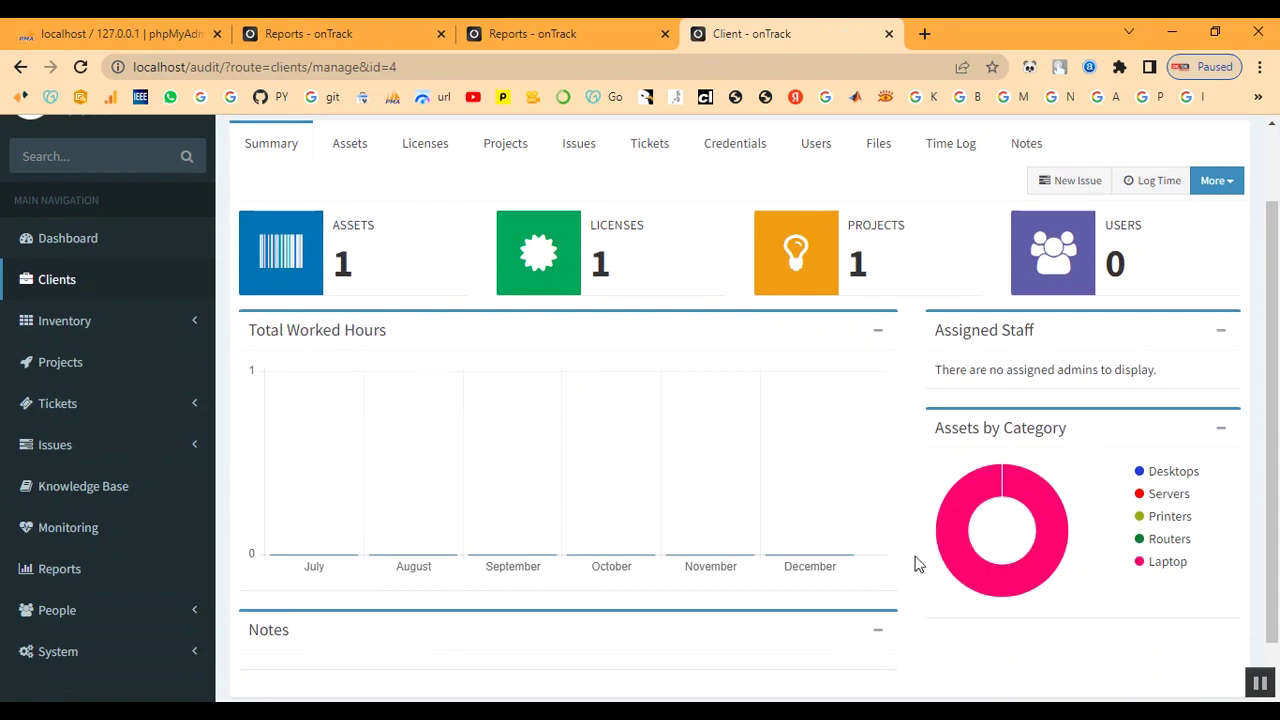
scroll(627, 492, up, 1)
scroll(624, 492, up, 1)
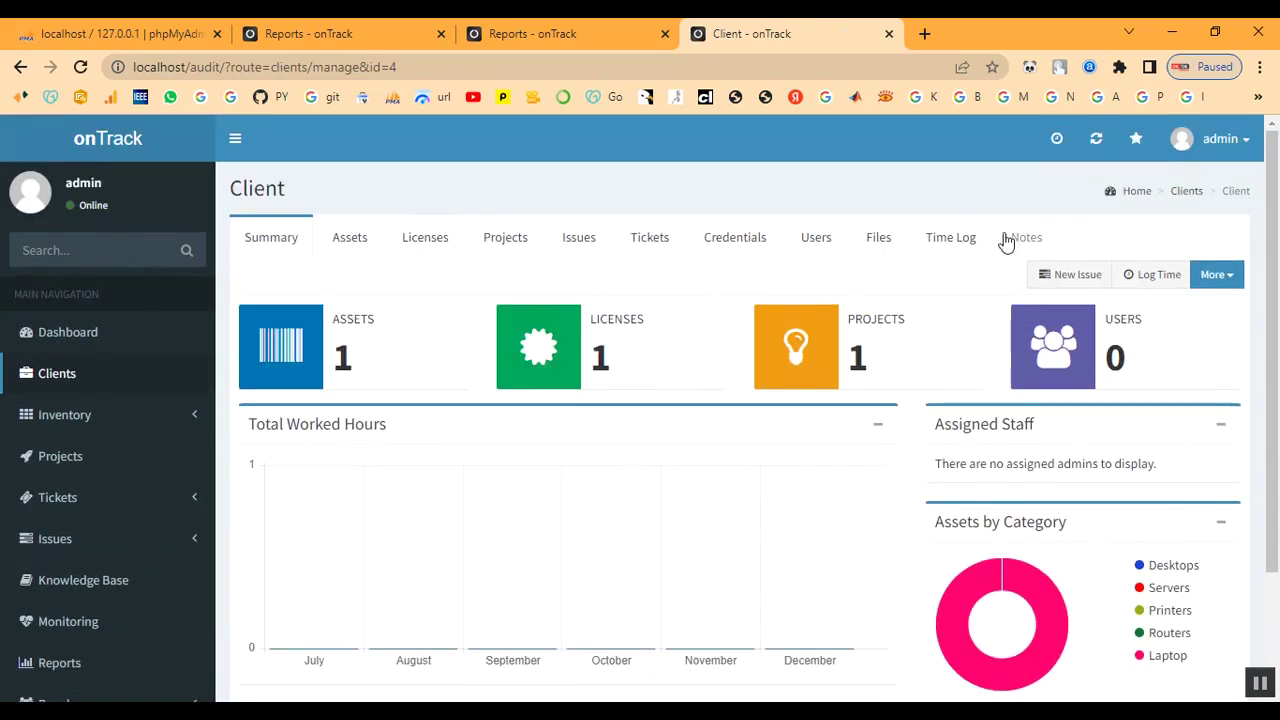
- Scroll the Dashboard: 3 assets, 5 licenses, 2 projects, 3 clients, and active ticket #972128
click(57, 336)
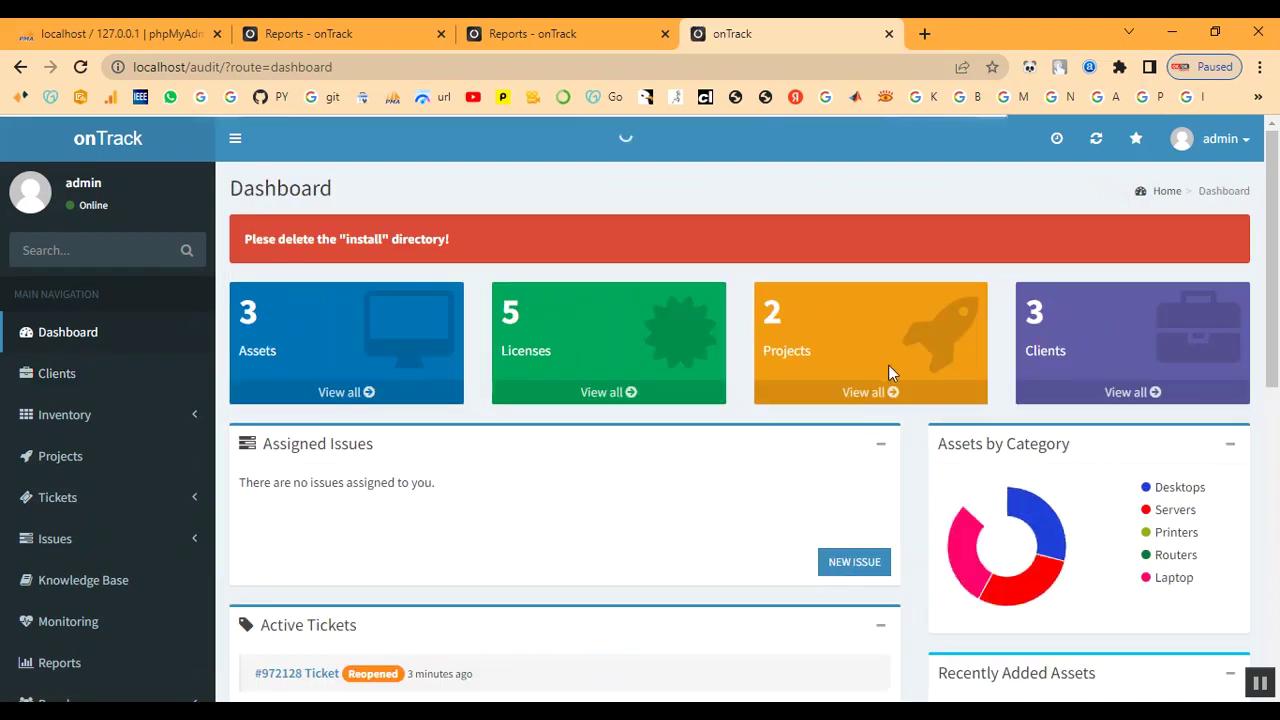
mouse_move(972, 540)
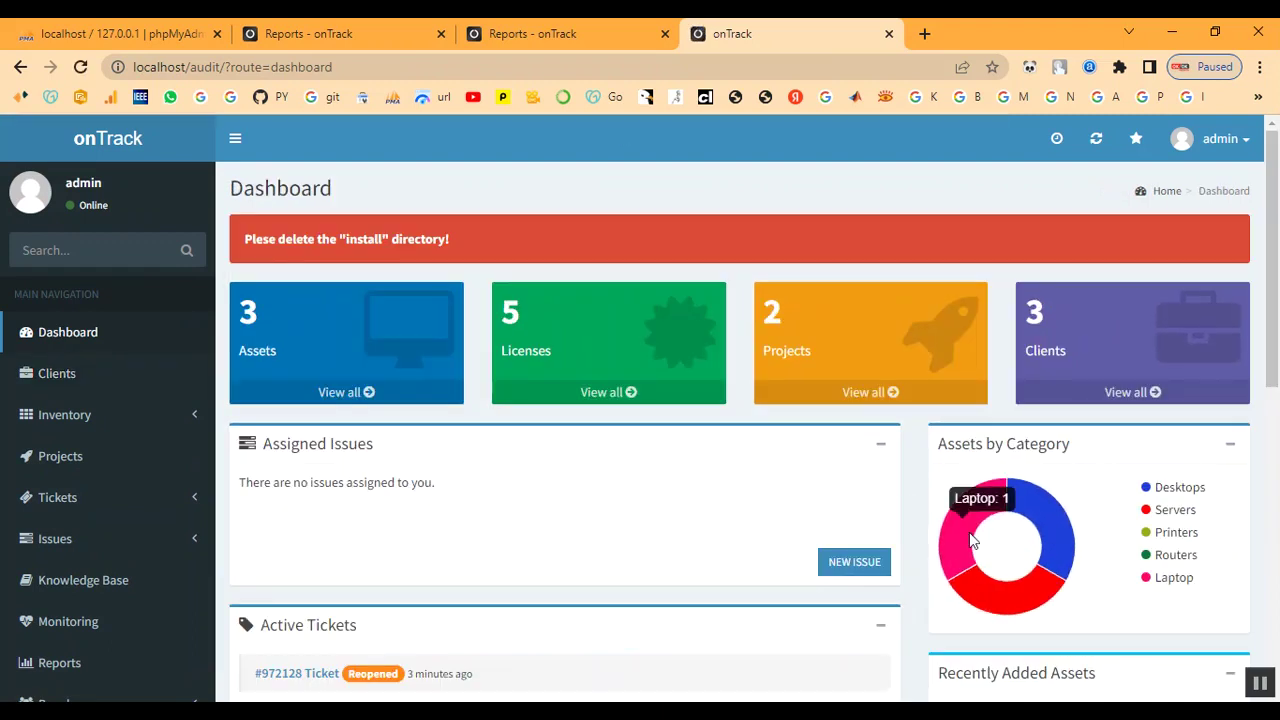
scroll(628, 486, down, 4)
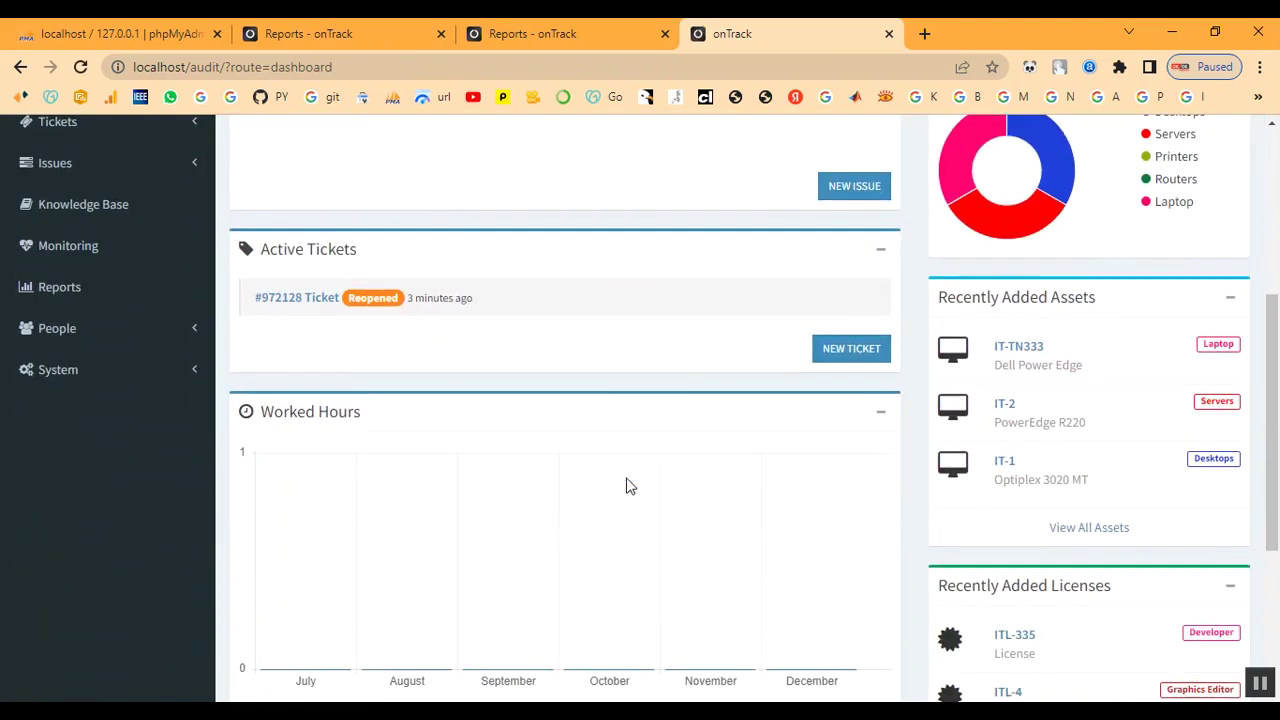
scroll(577, 463, up, 1)
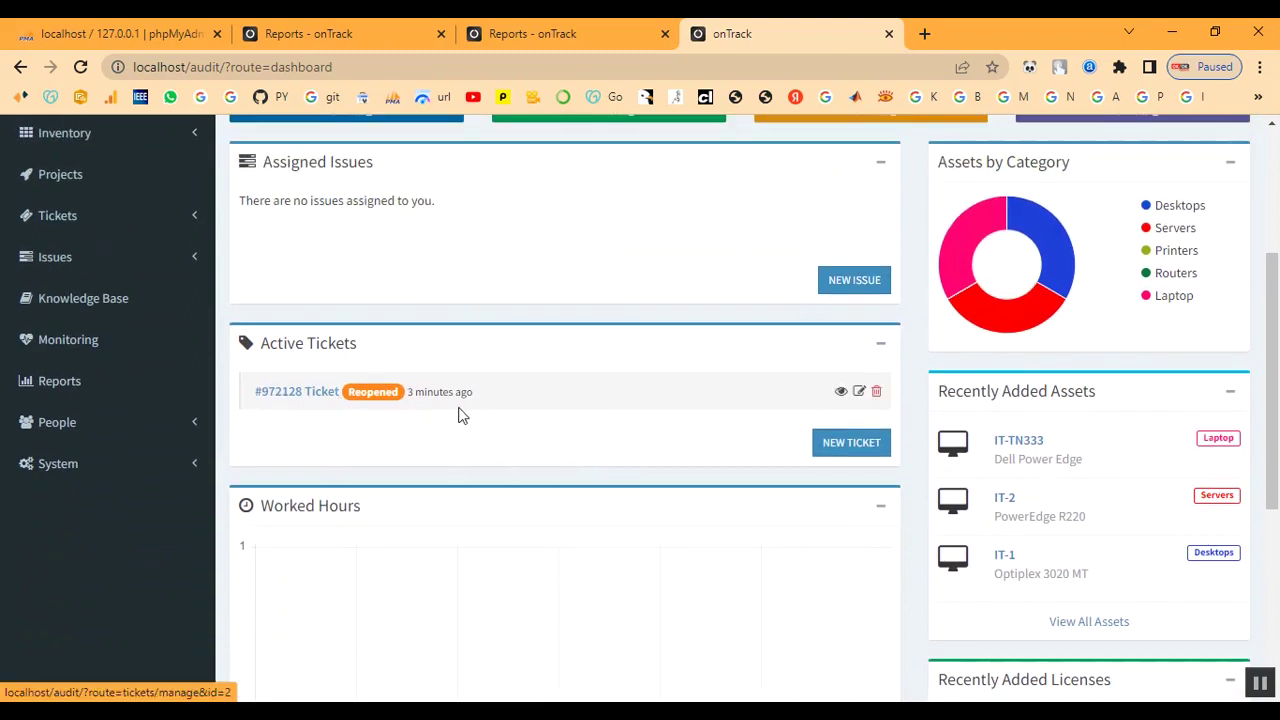
scroll(471, 414, up, 2)
scroll(471, 414, down, 6)
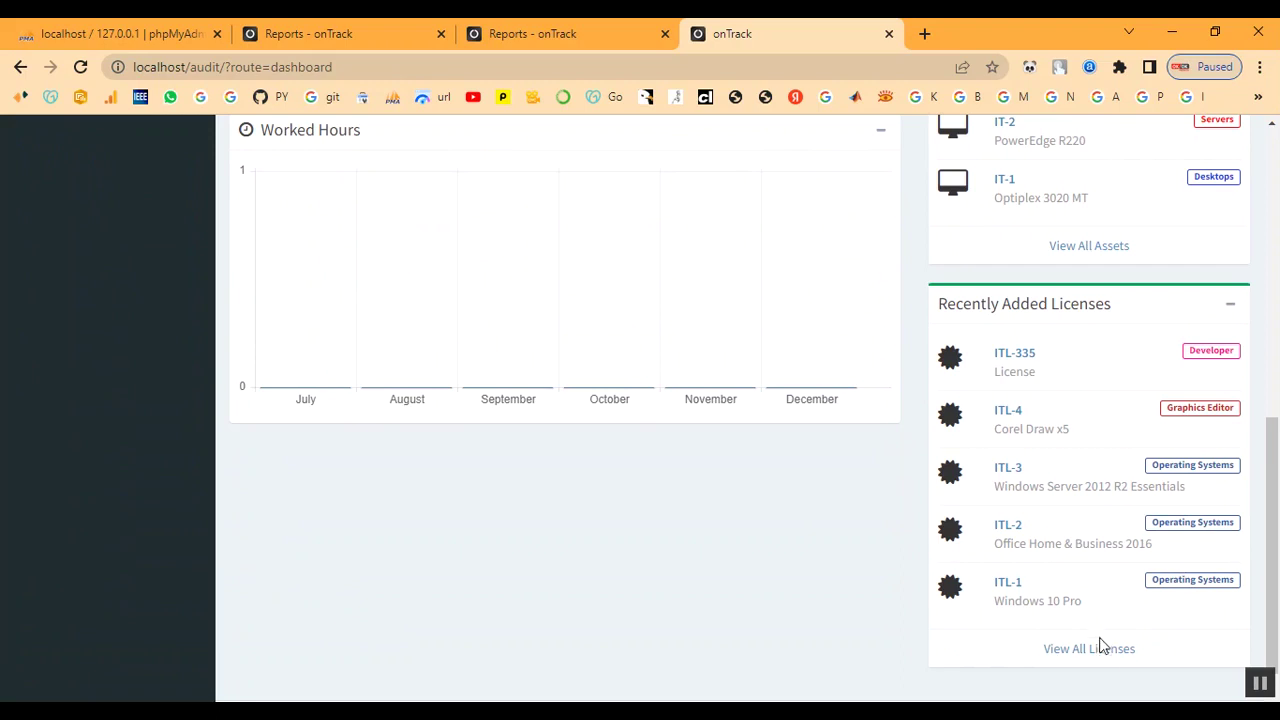
scroll(1103, 655, up, 2)
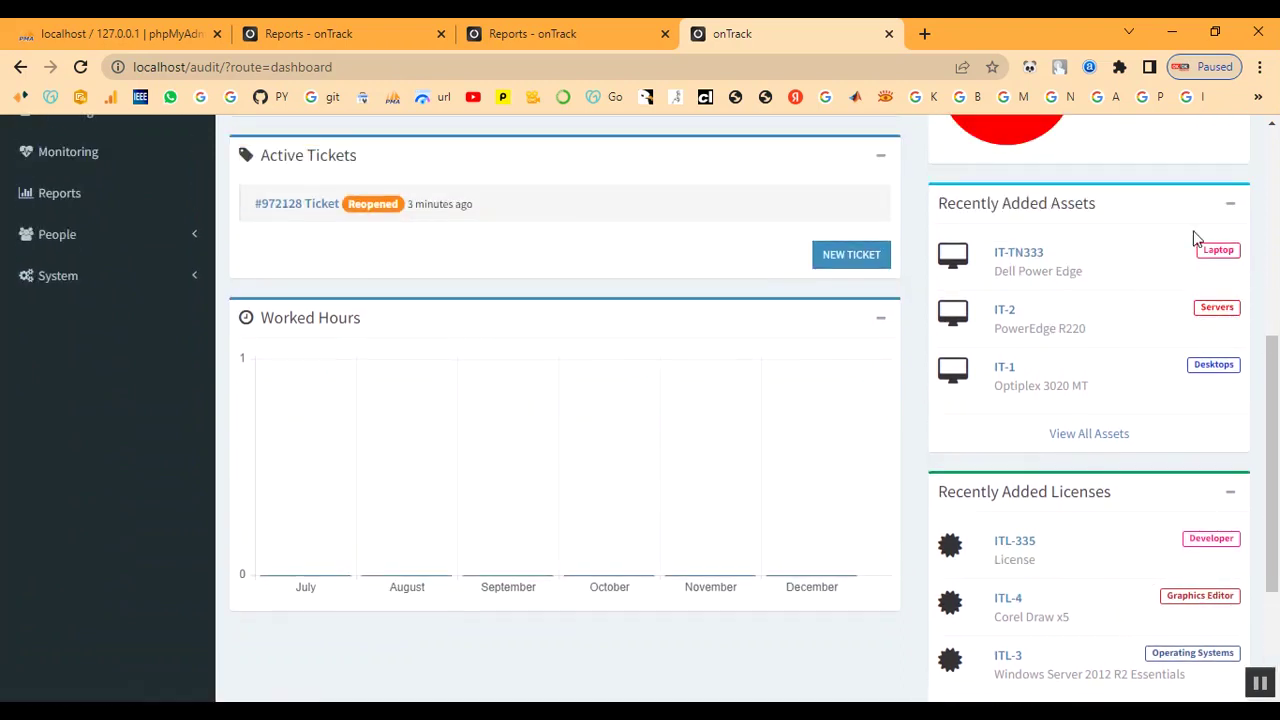
scroll(789, 417, up, 5)
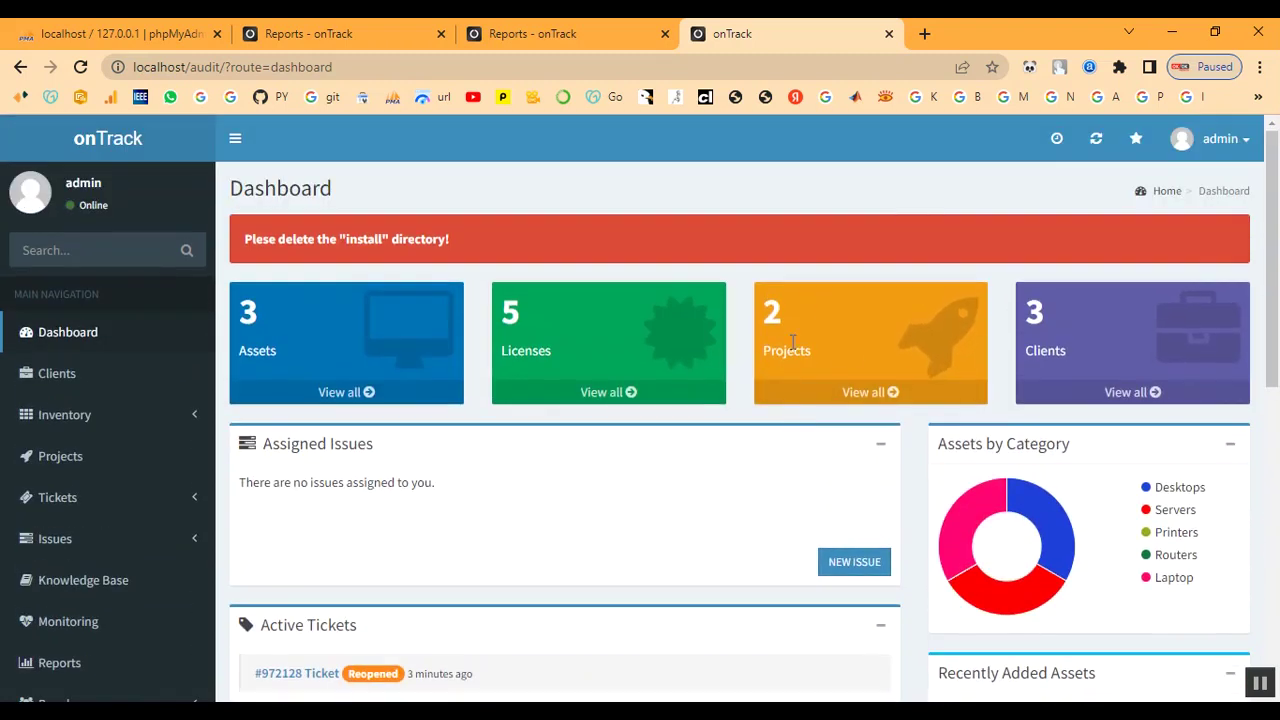
scroll(371, 430, down, 2)
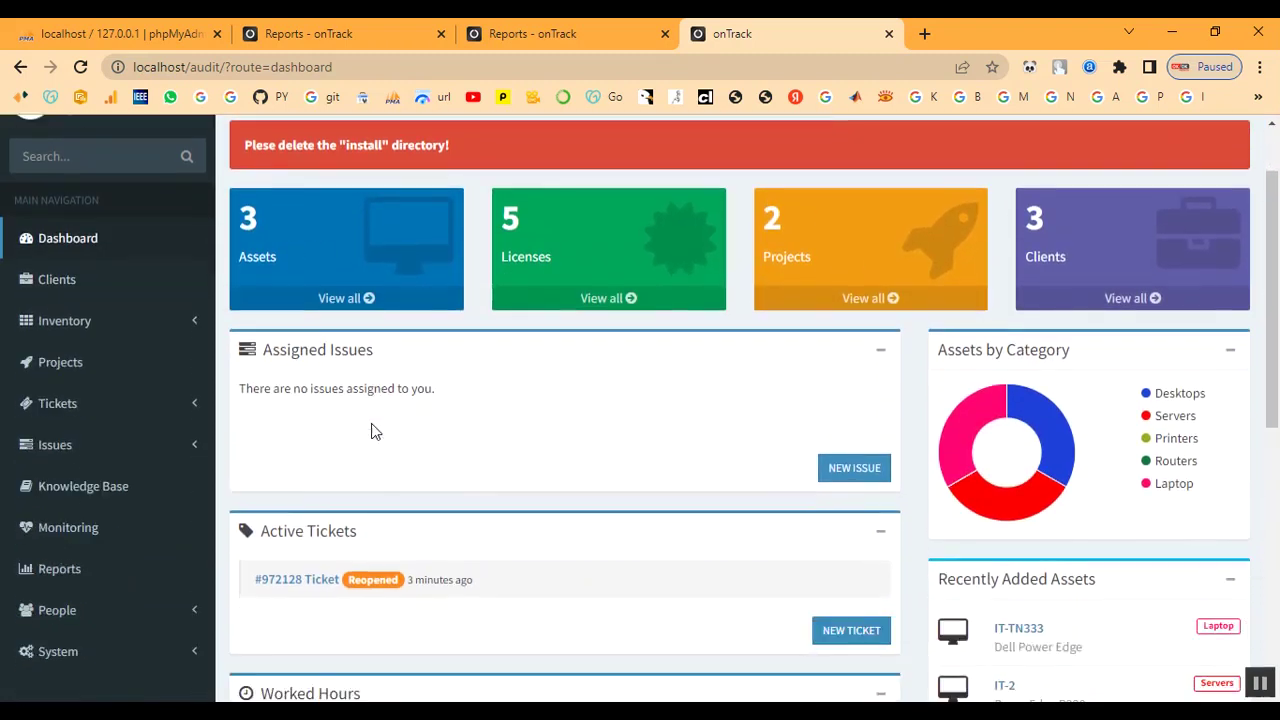
mouse_move(862, 493)
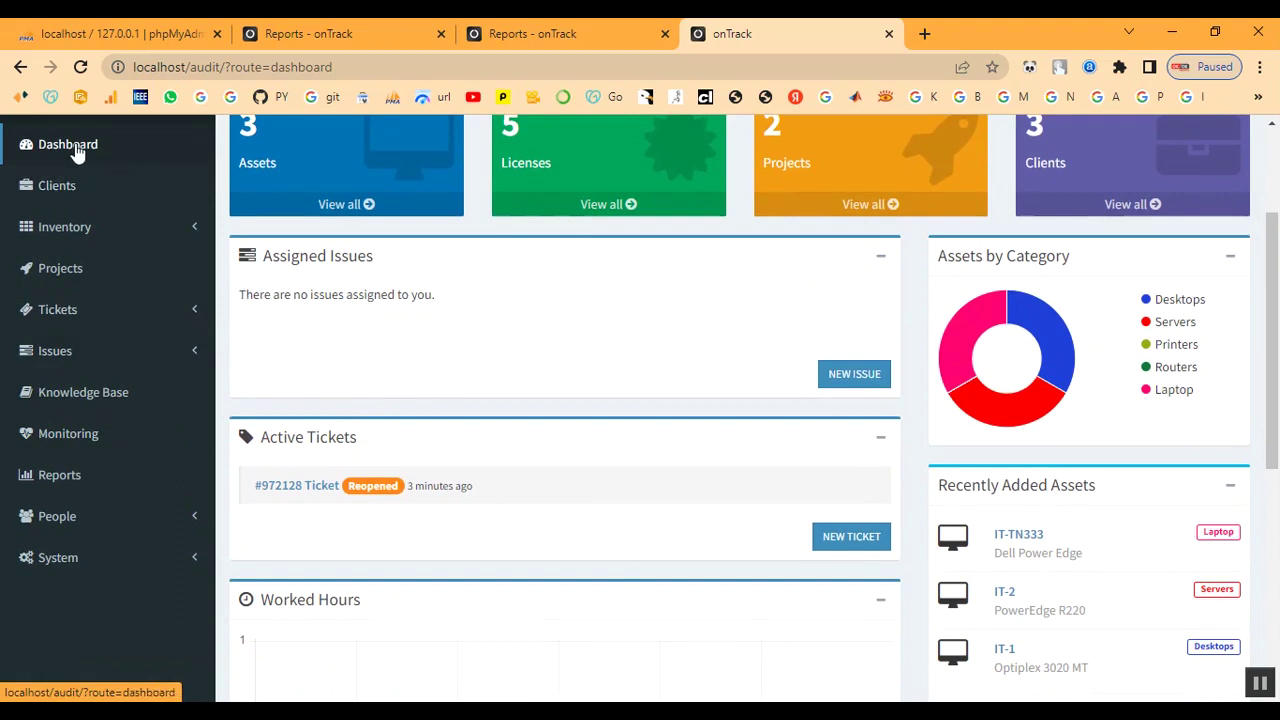
scroll(791, 640, down, 5)
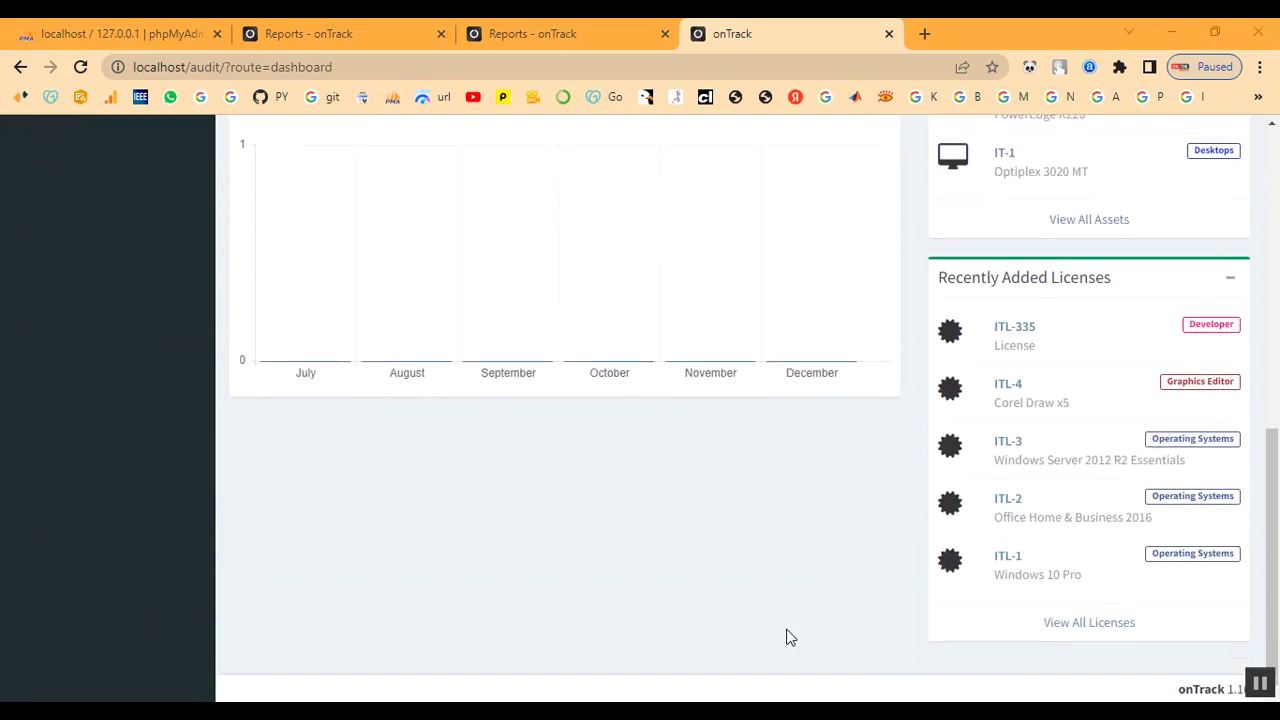
scroll(791, 638, up, 3)
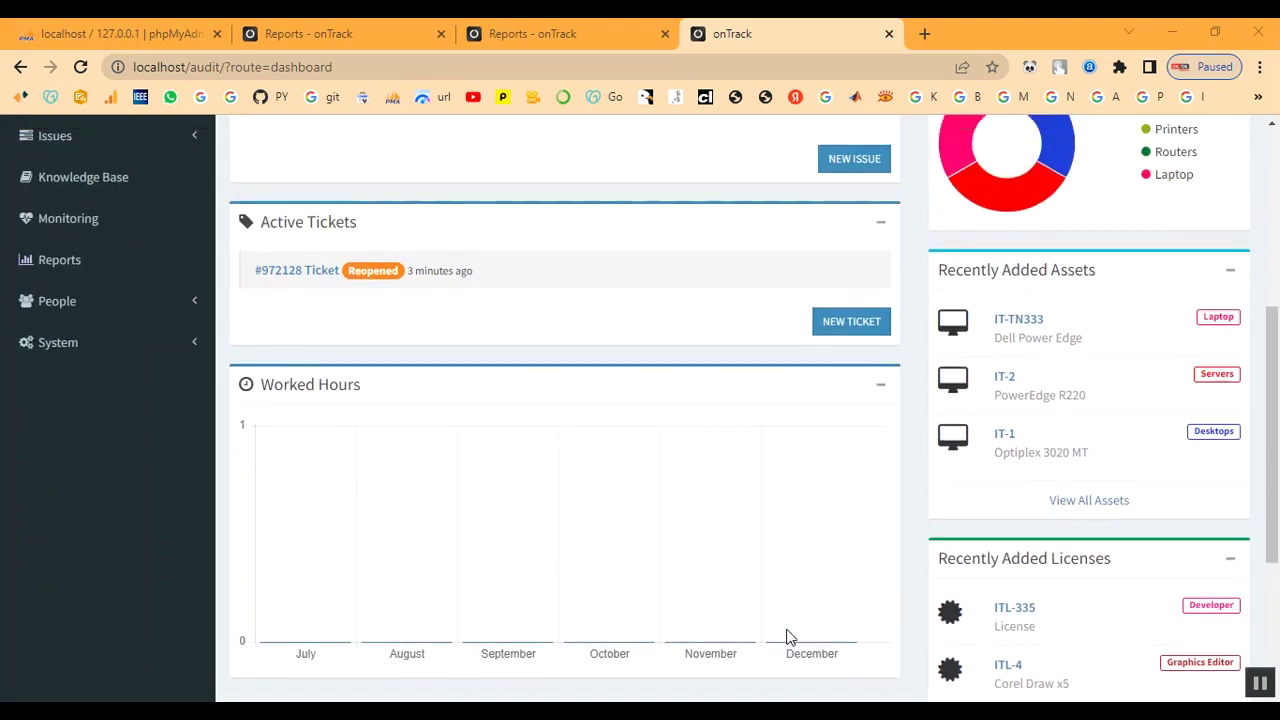